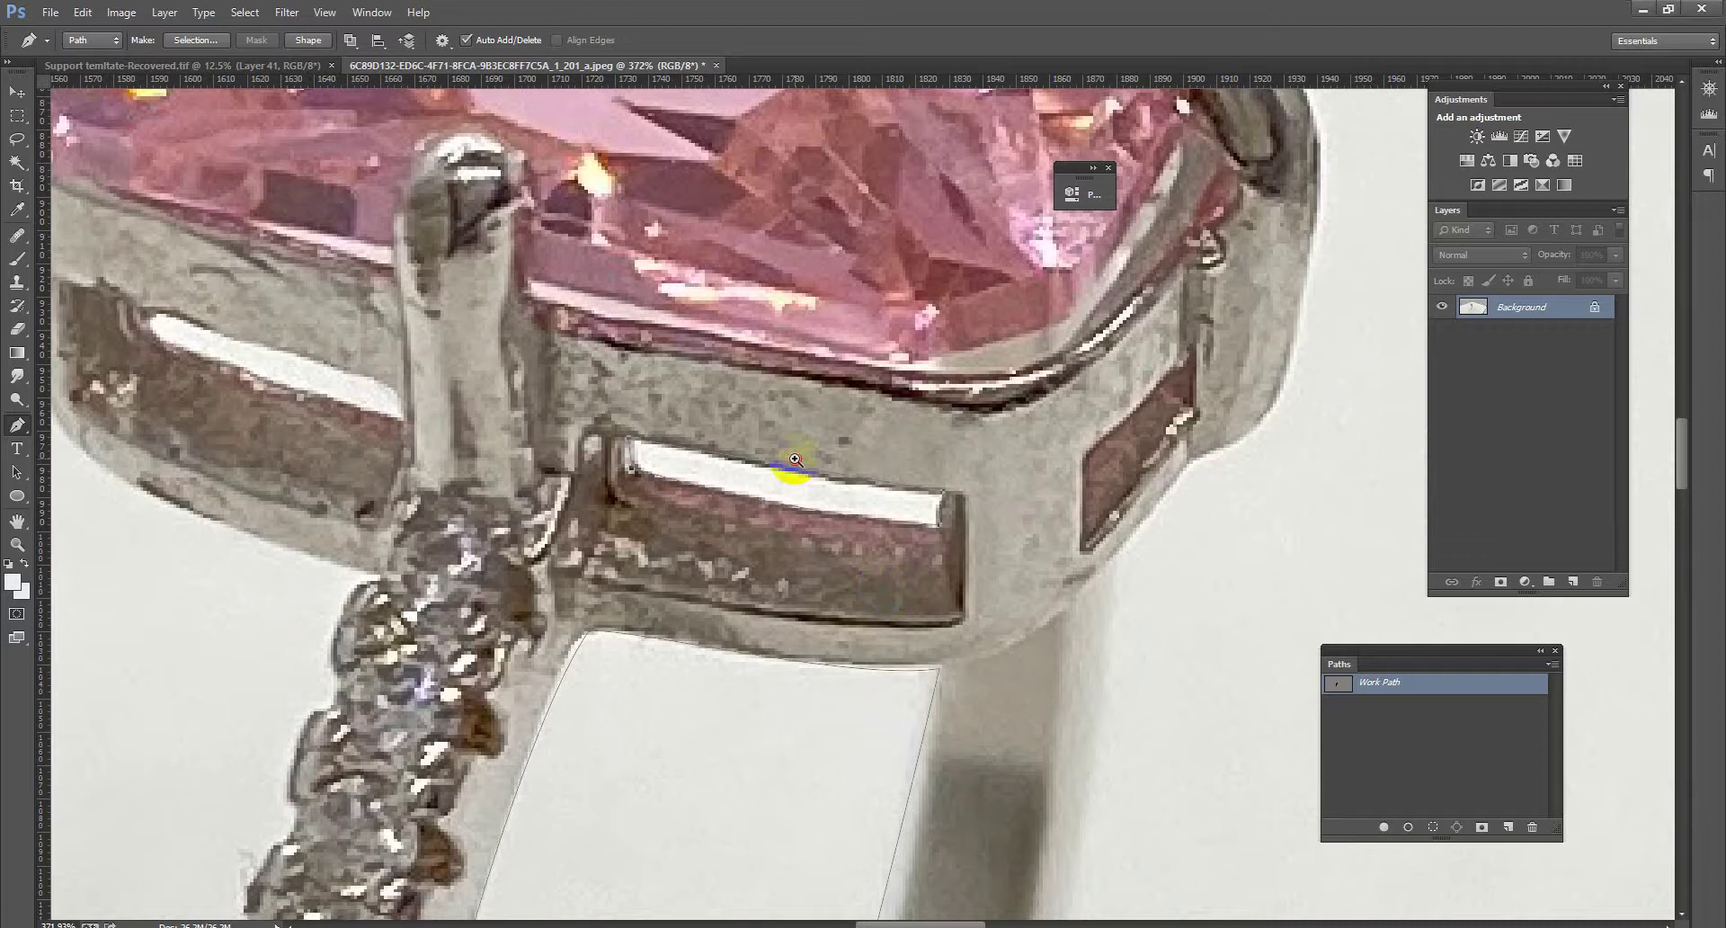
Place the first Pen anchors on the ring edge, the prong and the stone's left edge
scroll(884, 629, "down", 5)
scroll(884, 707, "up", 3)
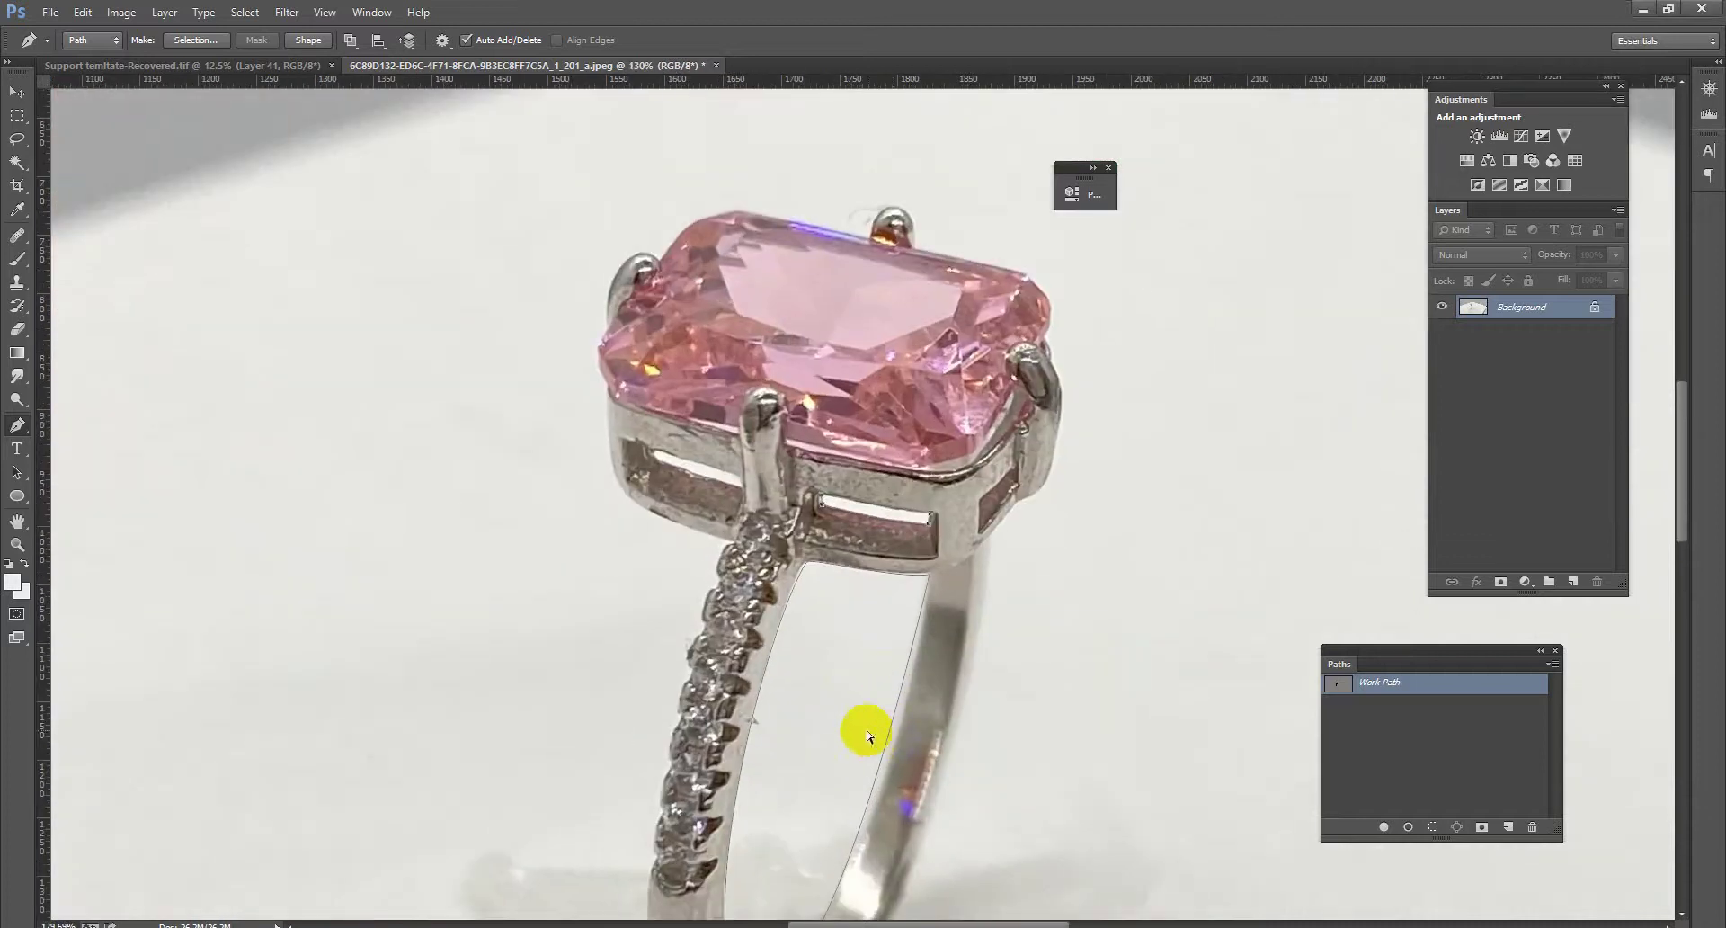
left_click(864, 859)
scroll(615, 479, "up", 6)
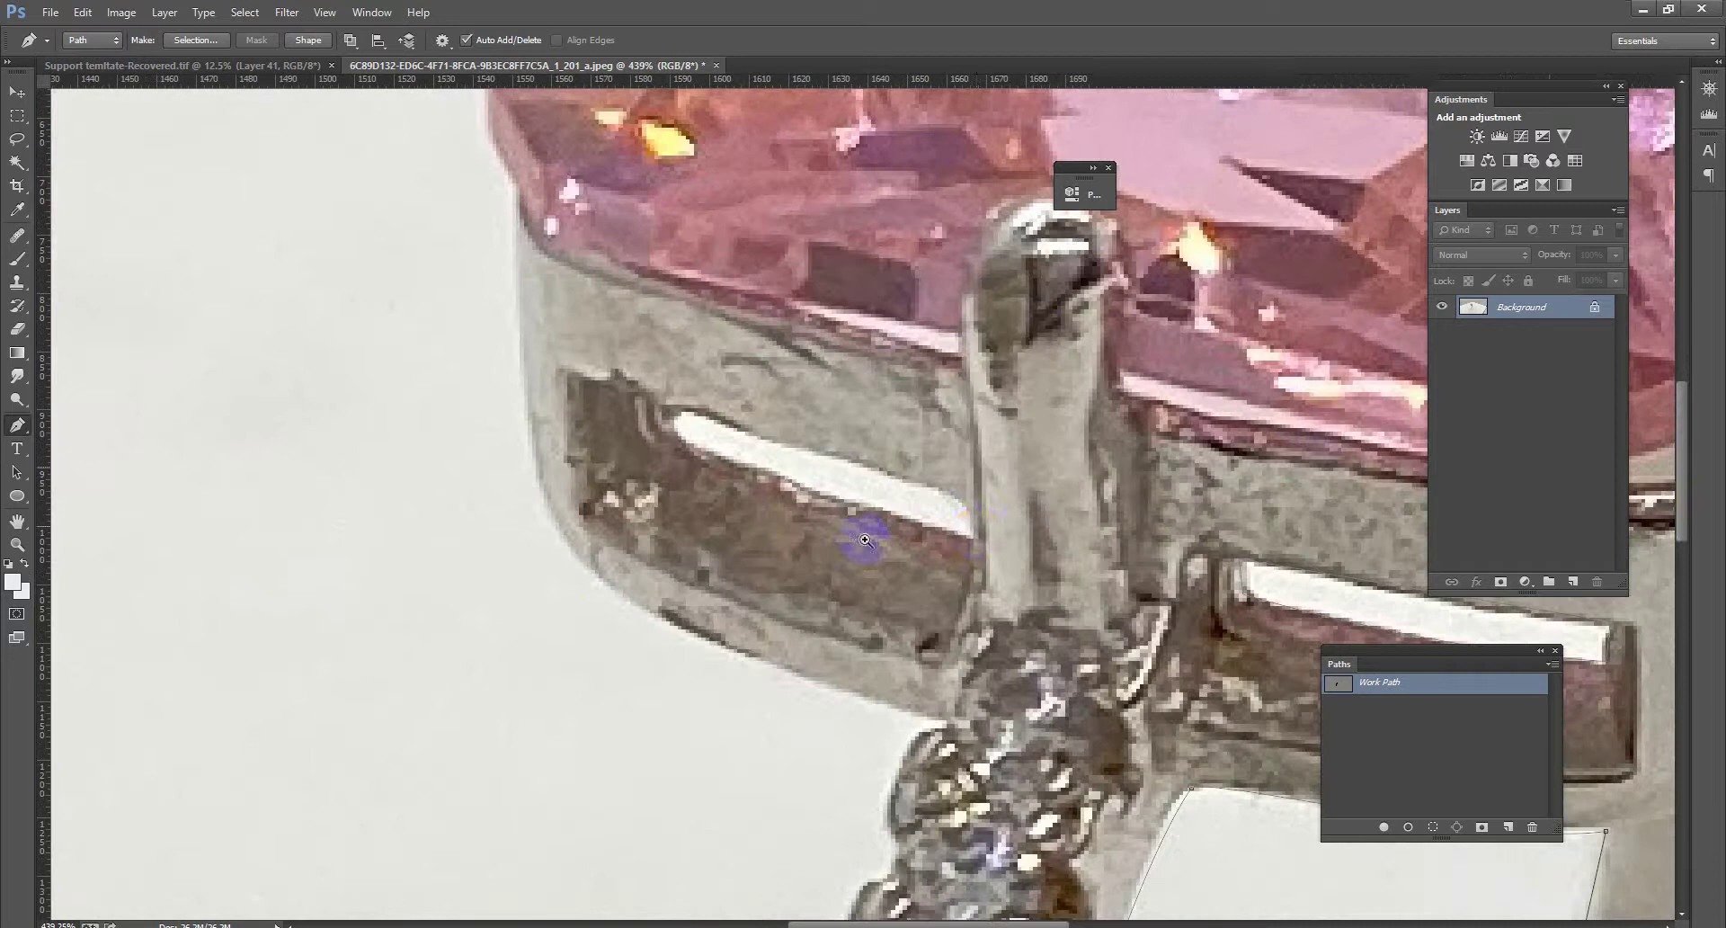
left_click(971, 499)
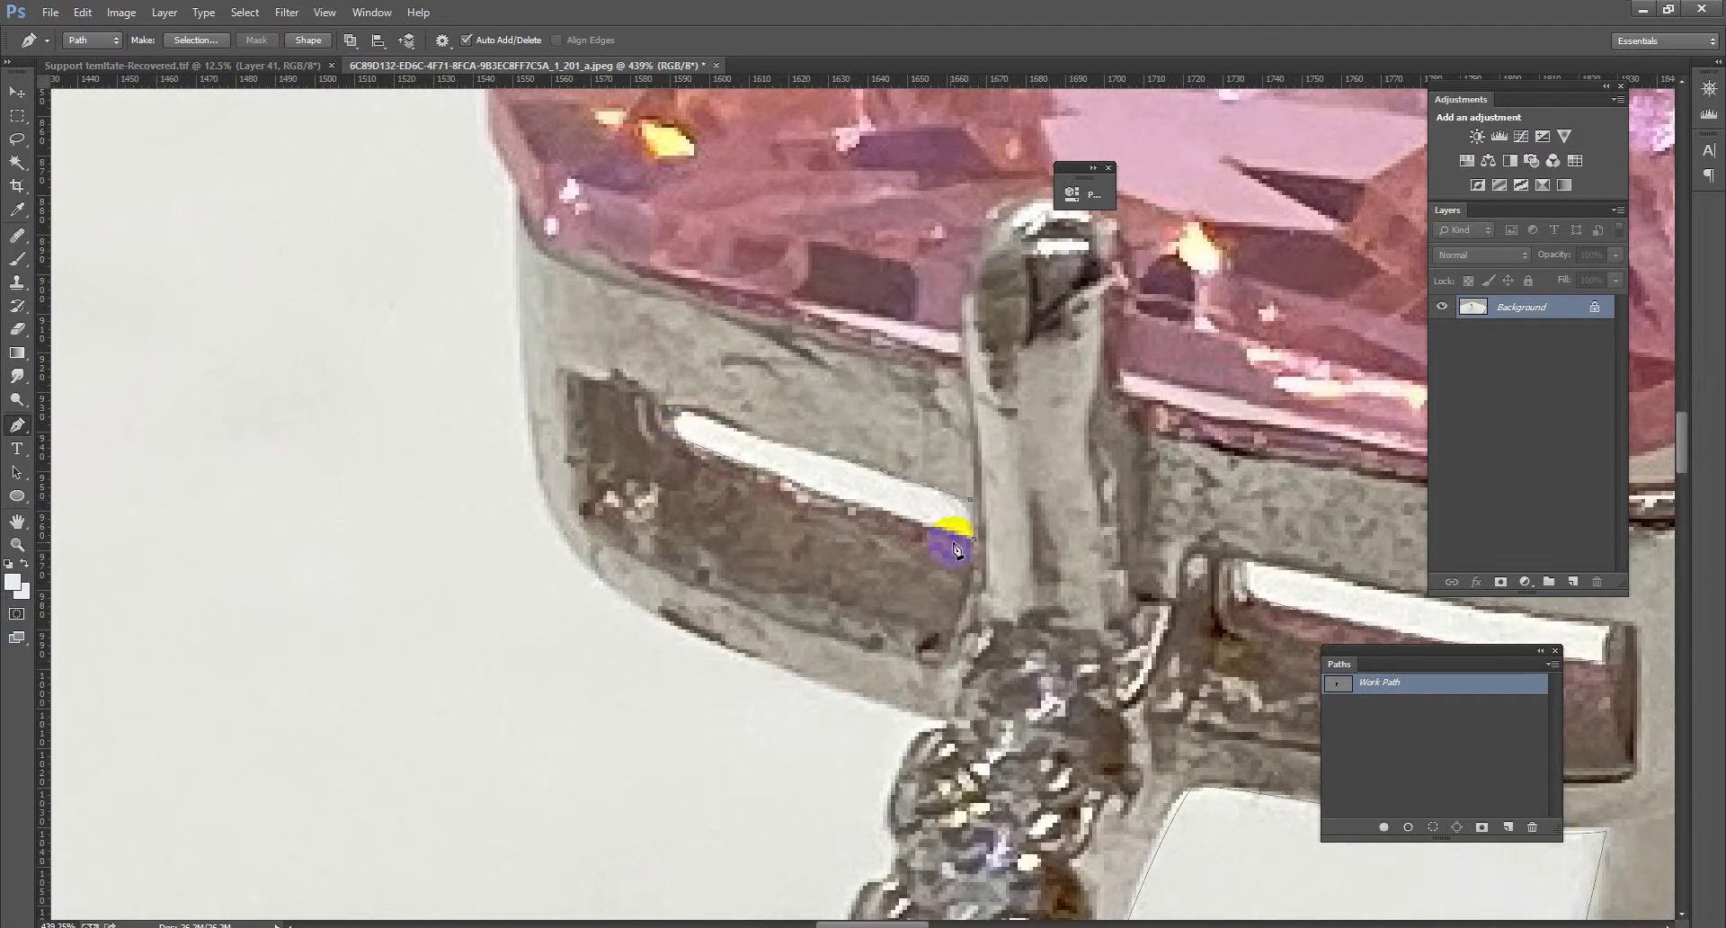
scroll(926, 544, "down", 4)
scroll(838, 424, "up", 3)
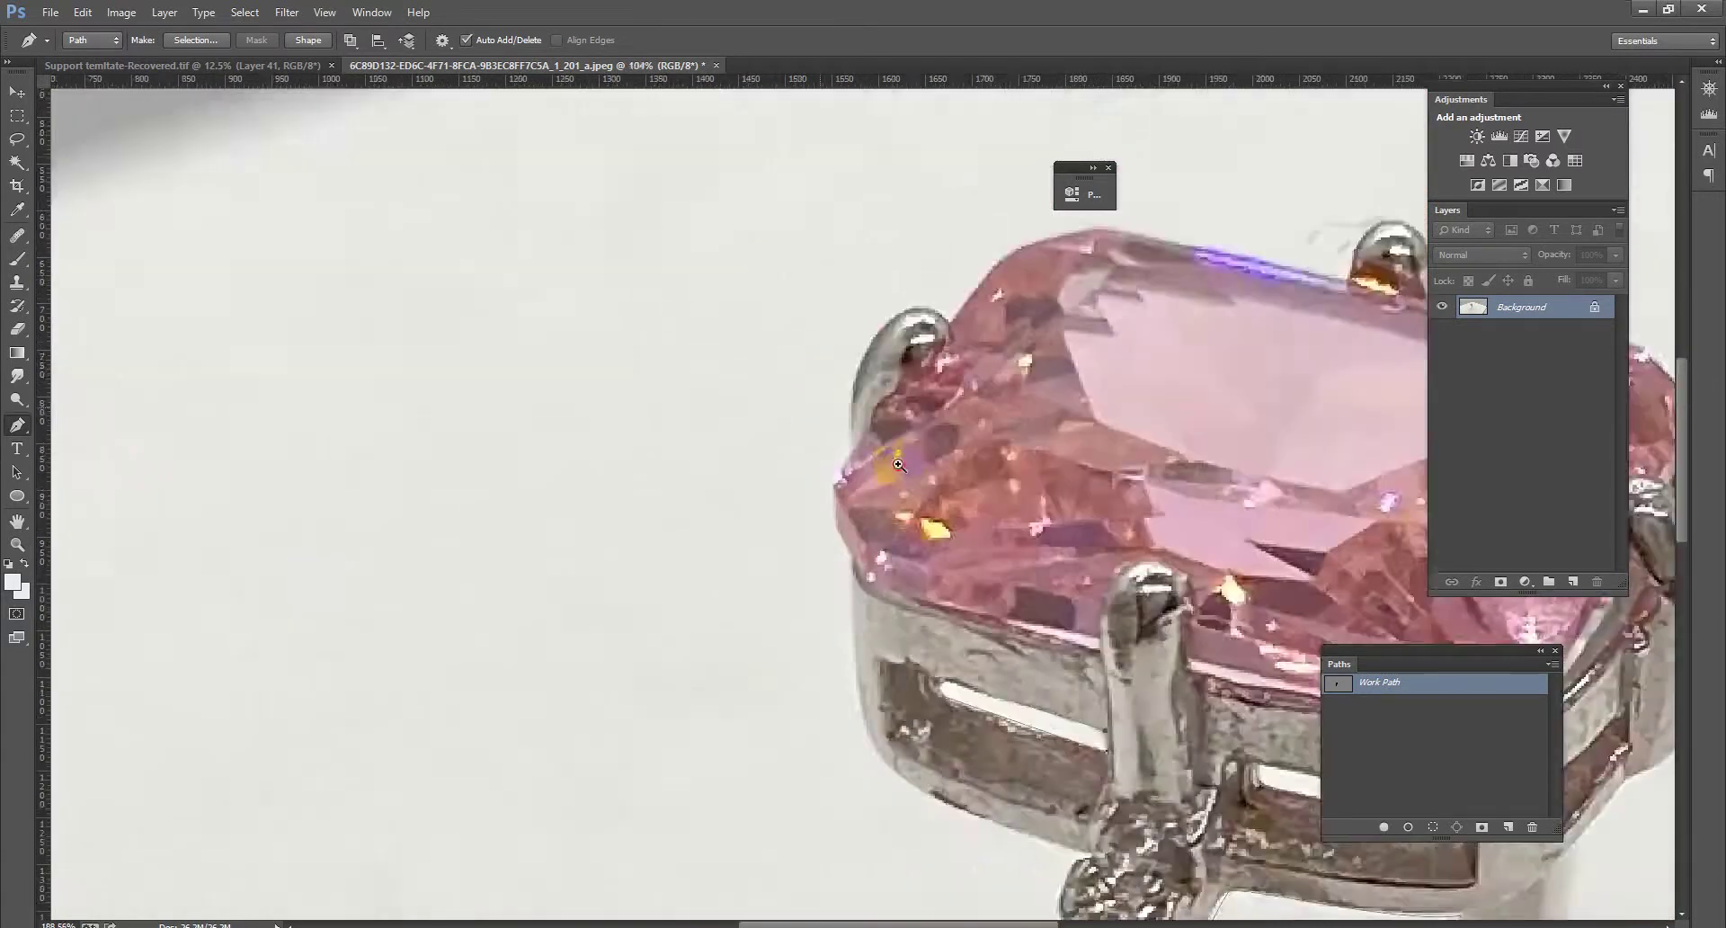
left_click(861, 614)
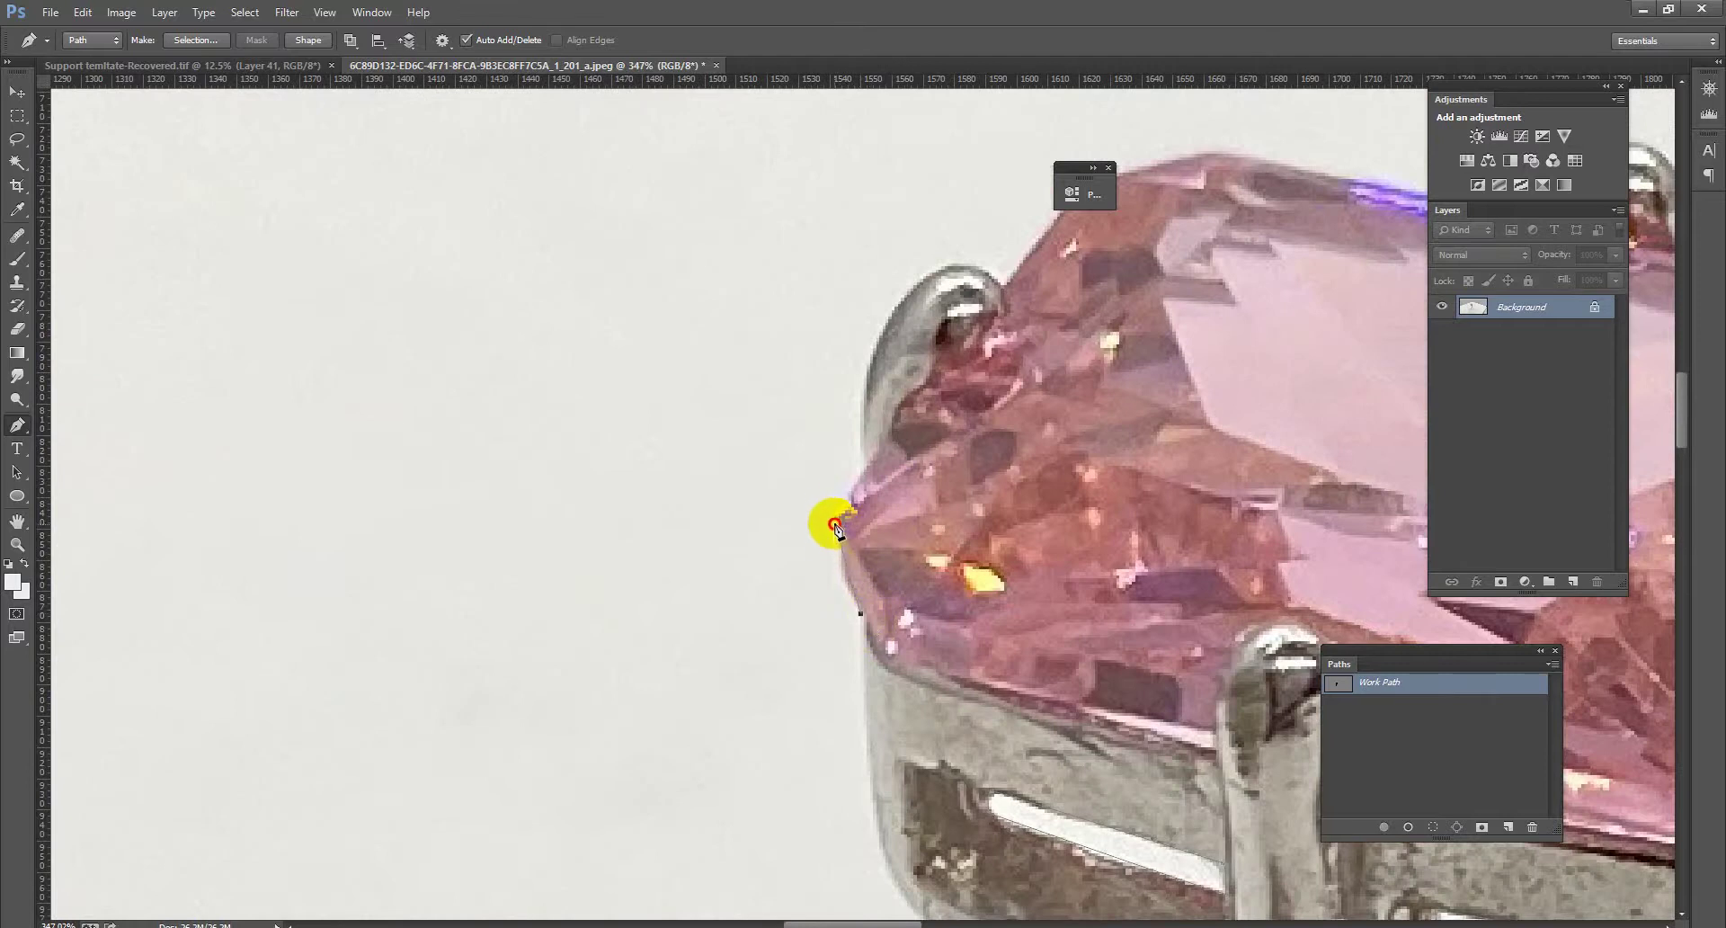
Curve the path up the stone's left edge, along its top and over the prong
left_click_drag(835, 523, 857, 296)
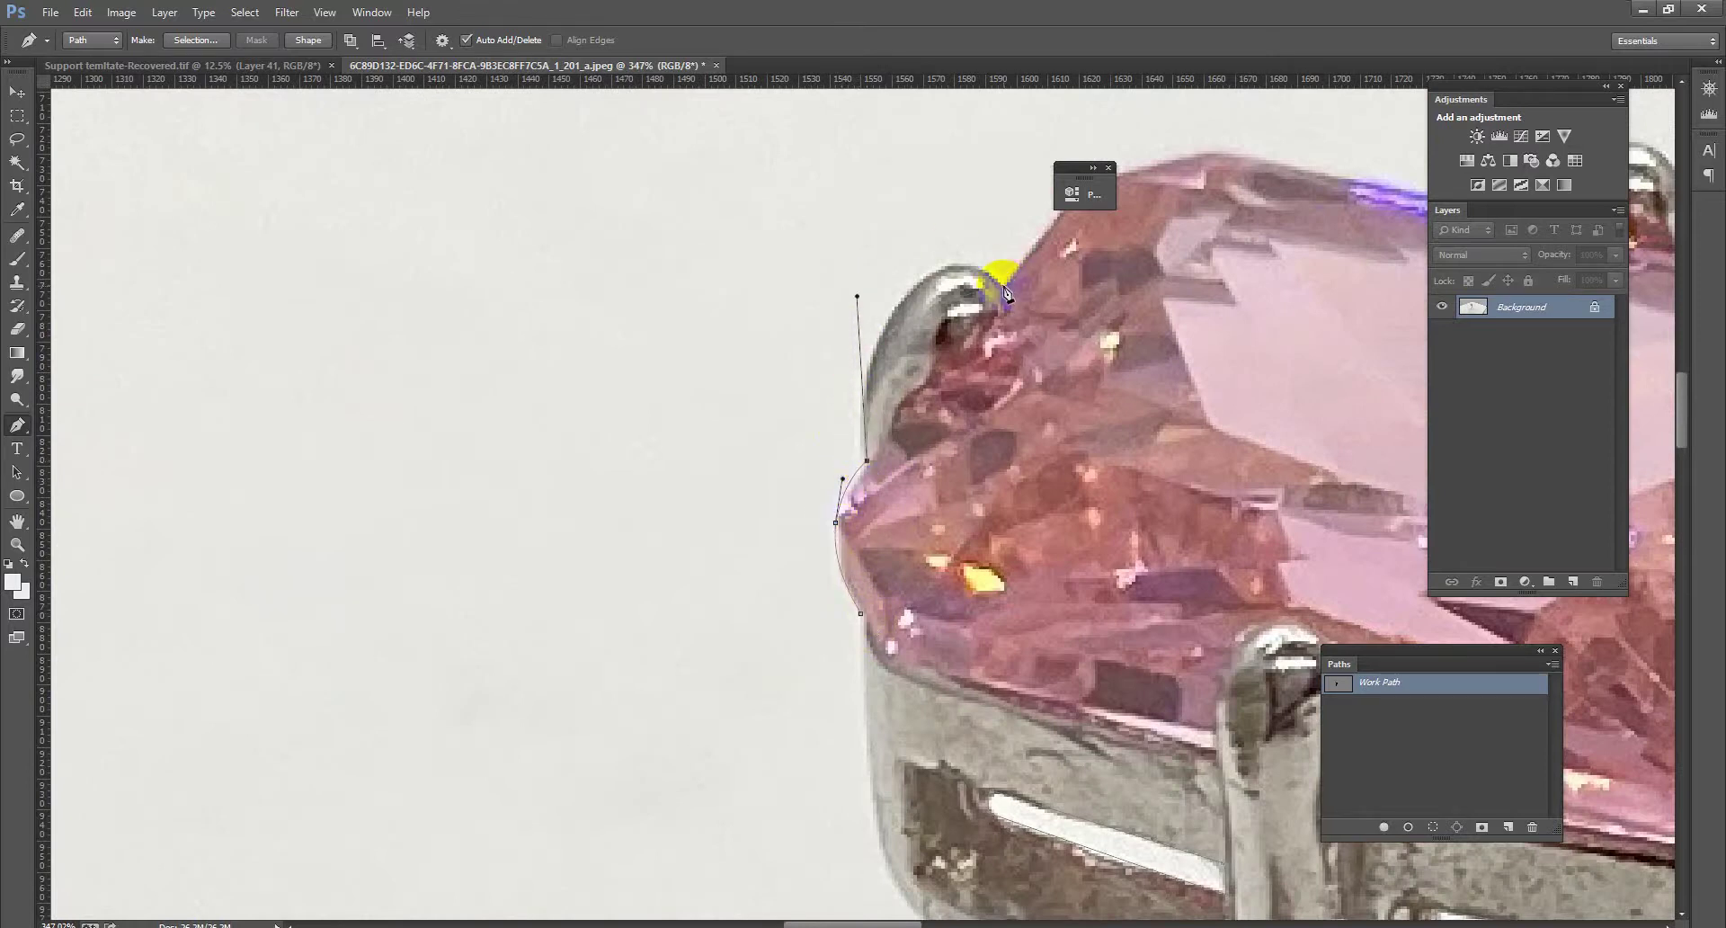
mouse_move(1040, 355)
left_mouse_down()
mouse_move(1068, 344)
mouse_move(884, 530)
left_mouse_up()
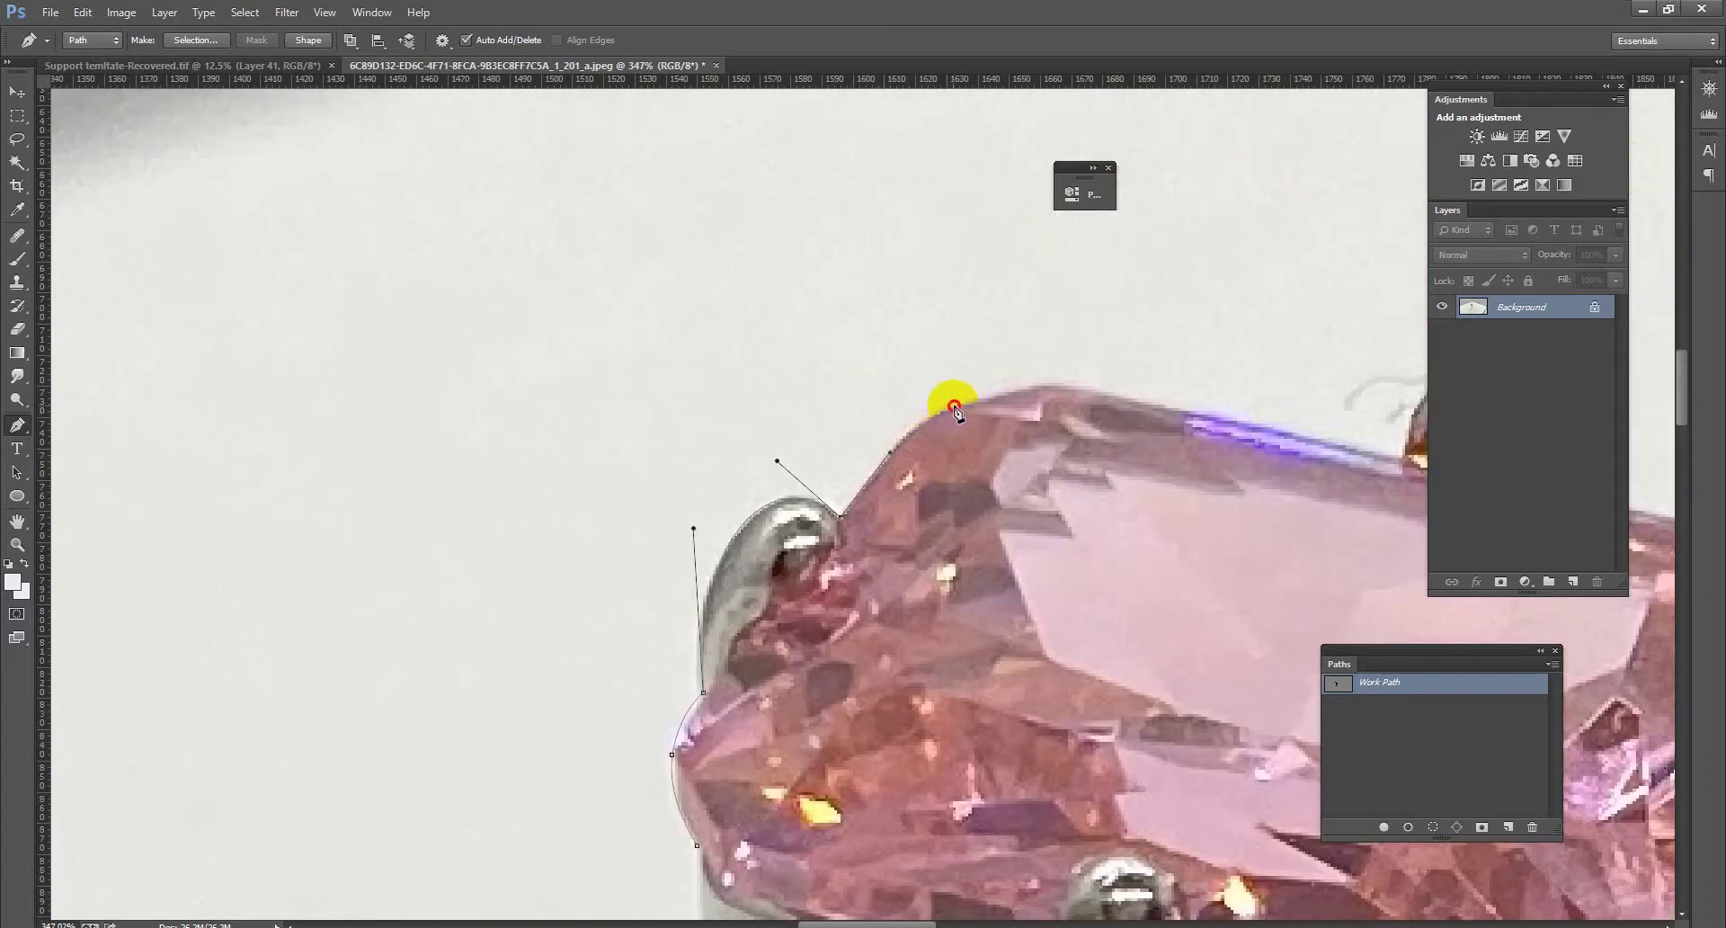
left_click_drag(954, 405, 1074, 385)
scroll(895, 401, "right", 3)
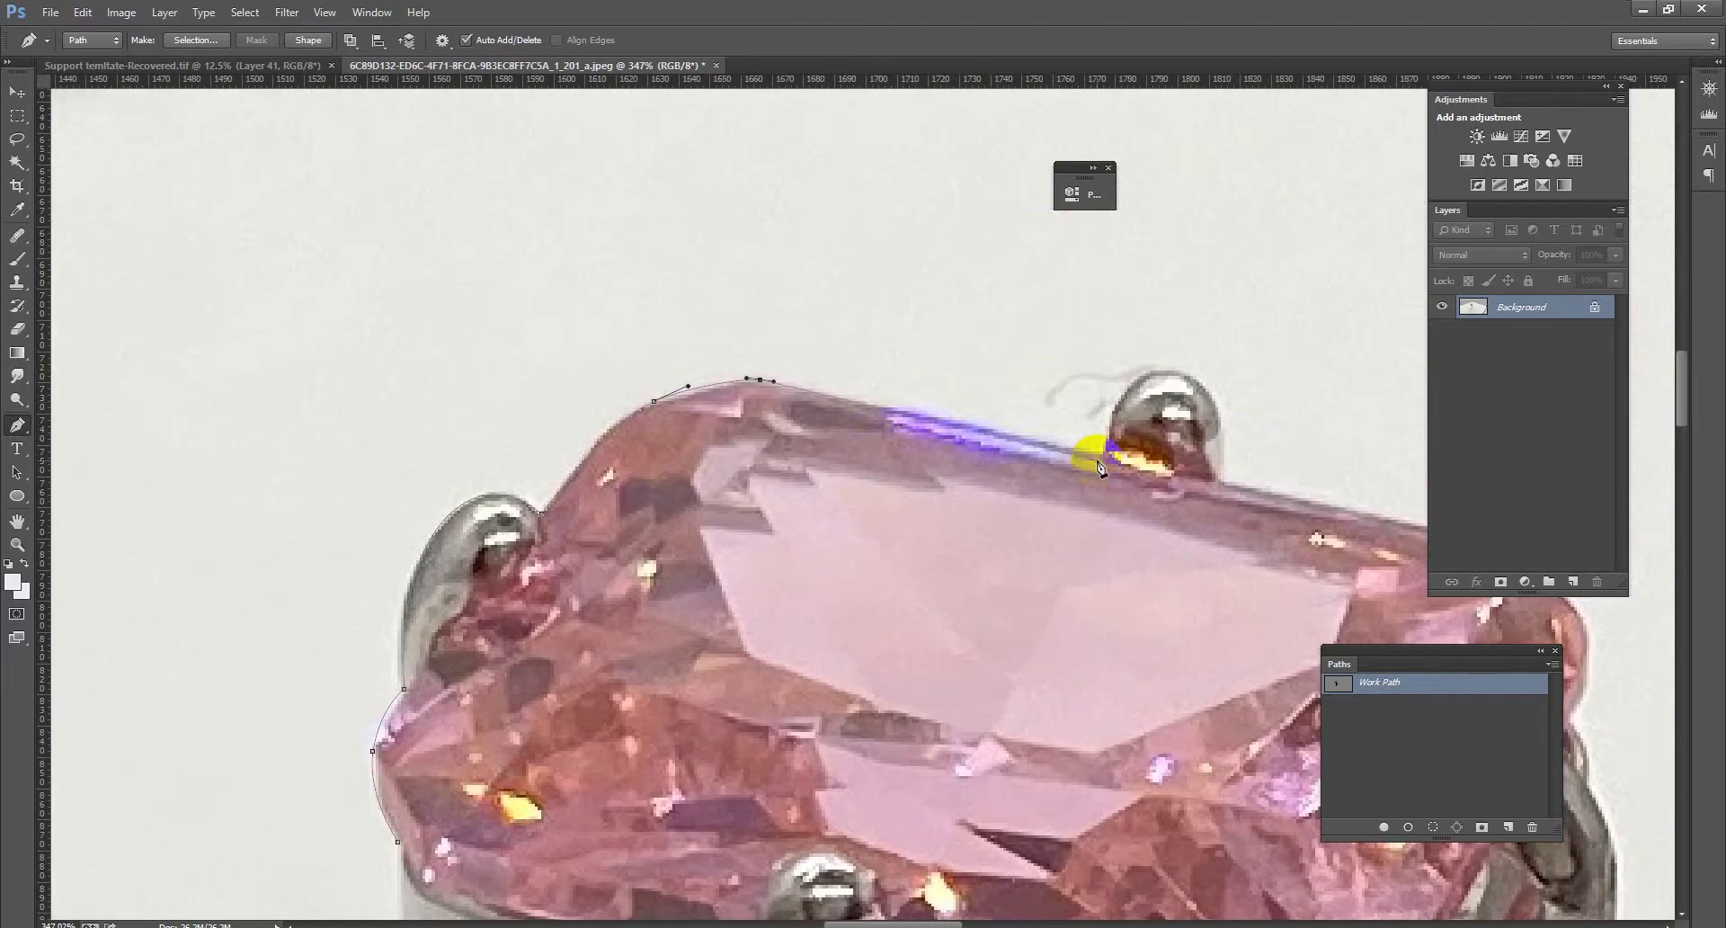
left_click(1107, 411)
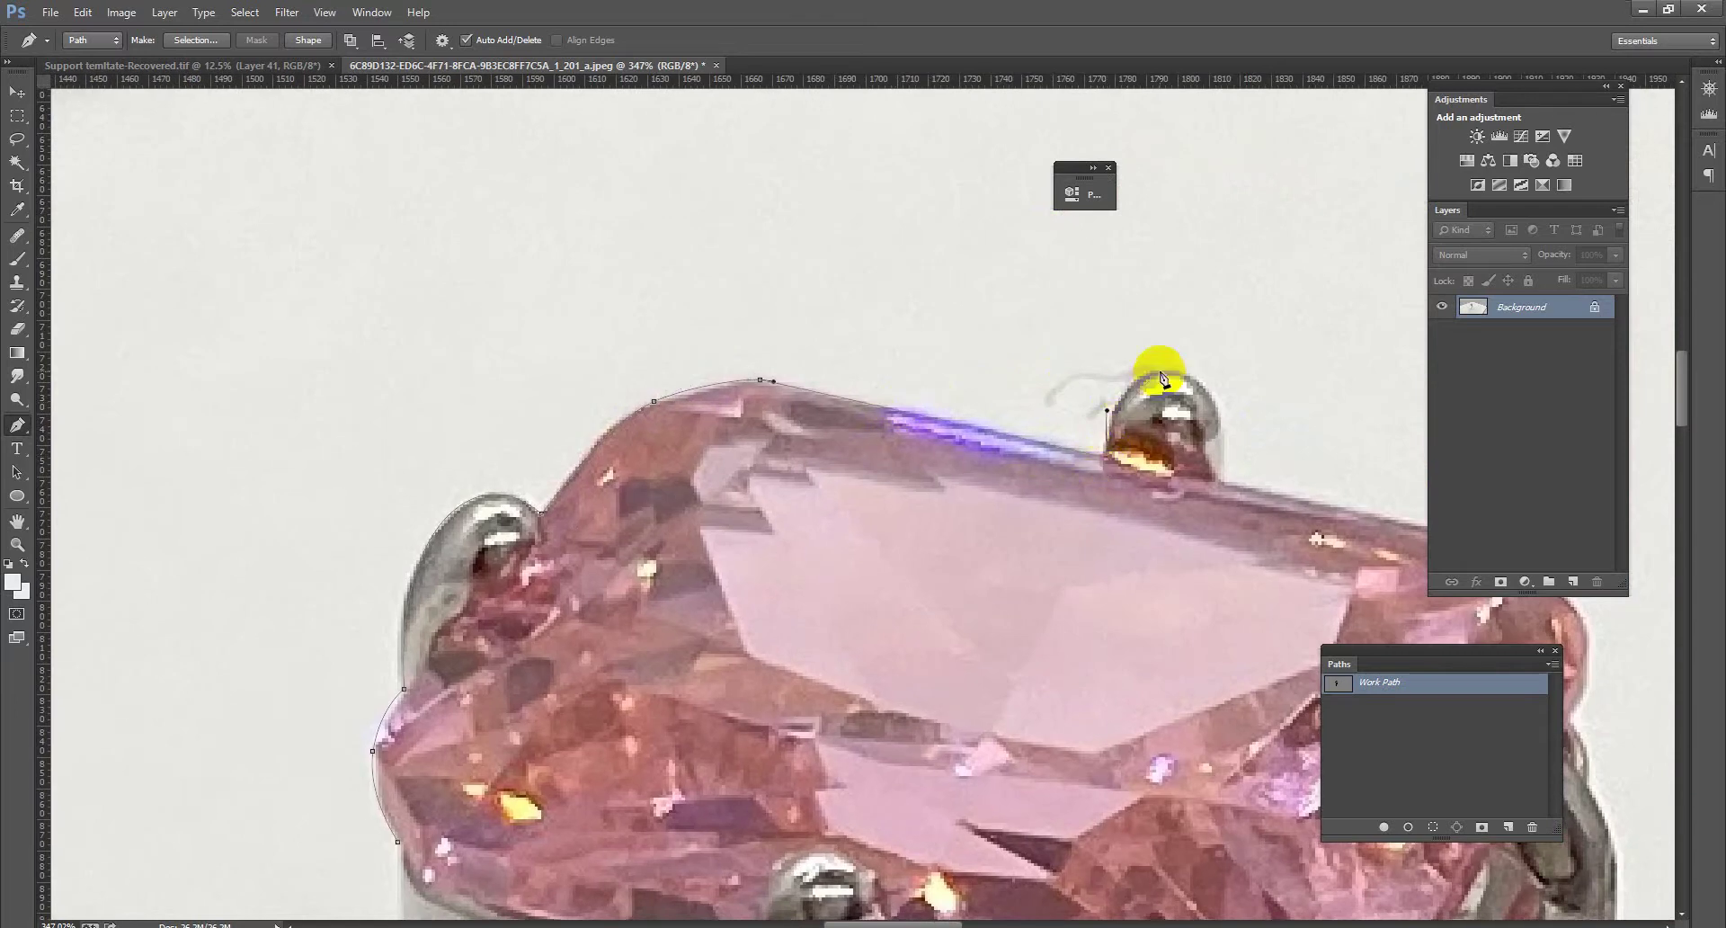
left_click_drag(1159, 369, 1201, 363)
left_click(1223, 481)
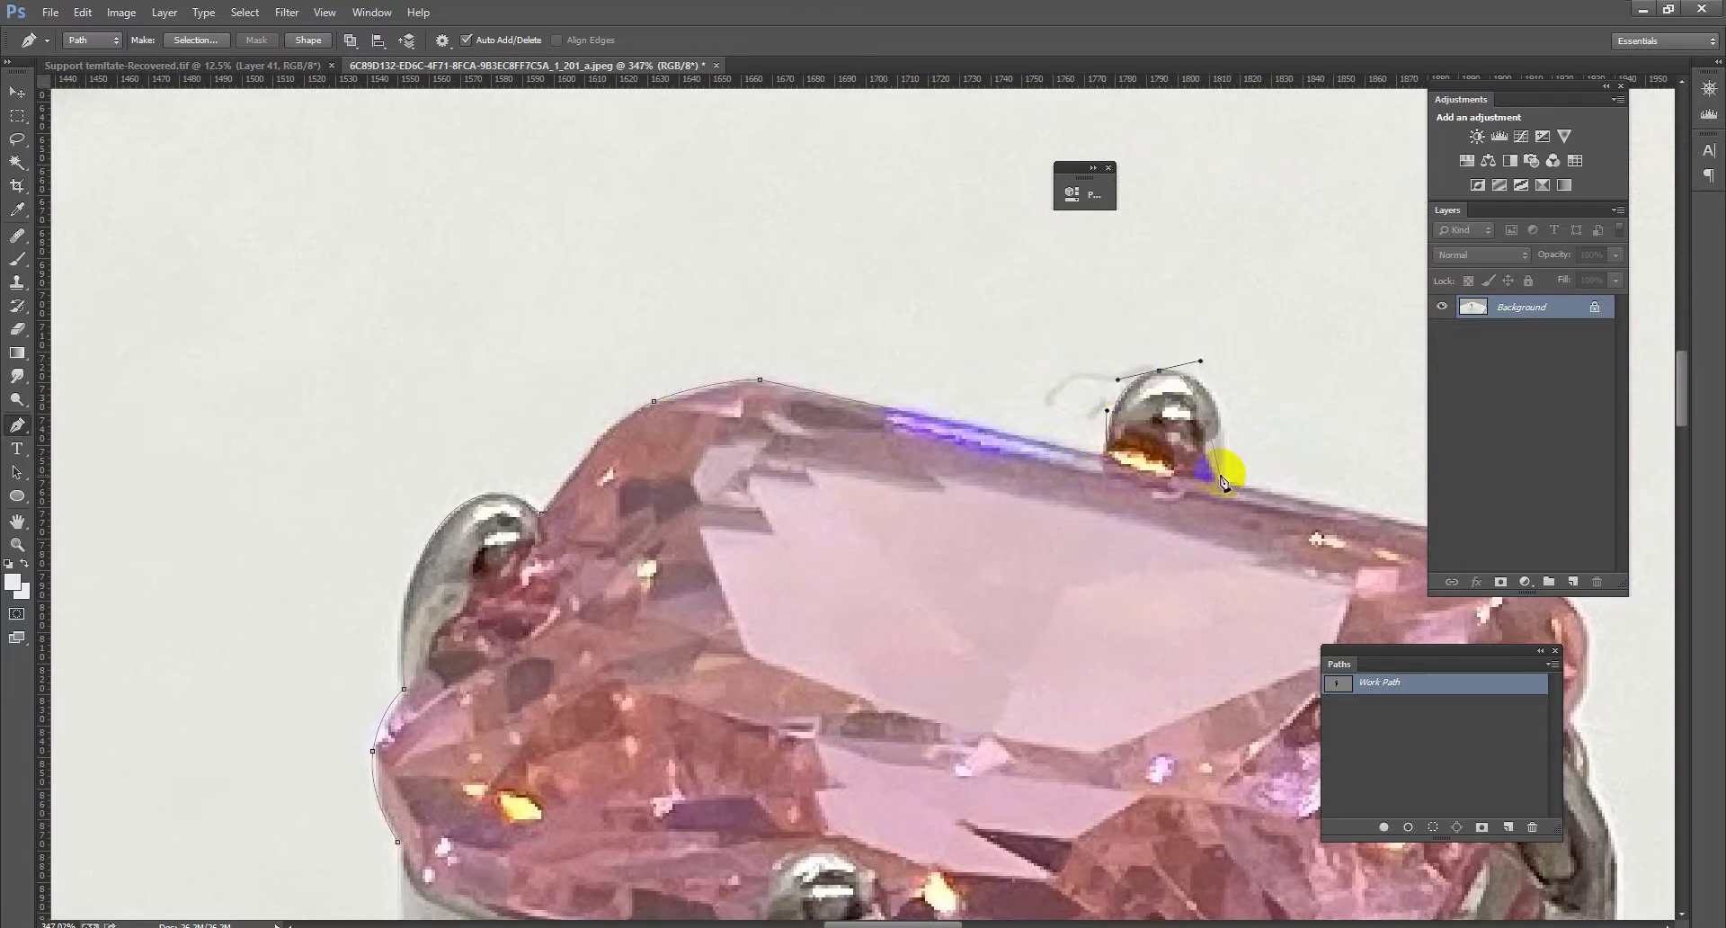
left_click_drag(1223, 500, 1212, 557)
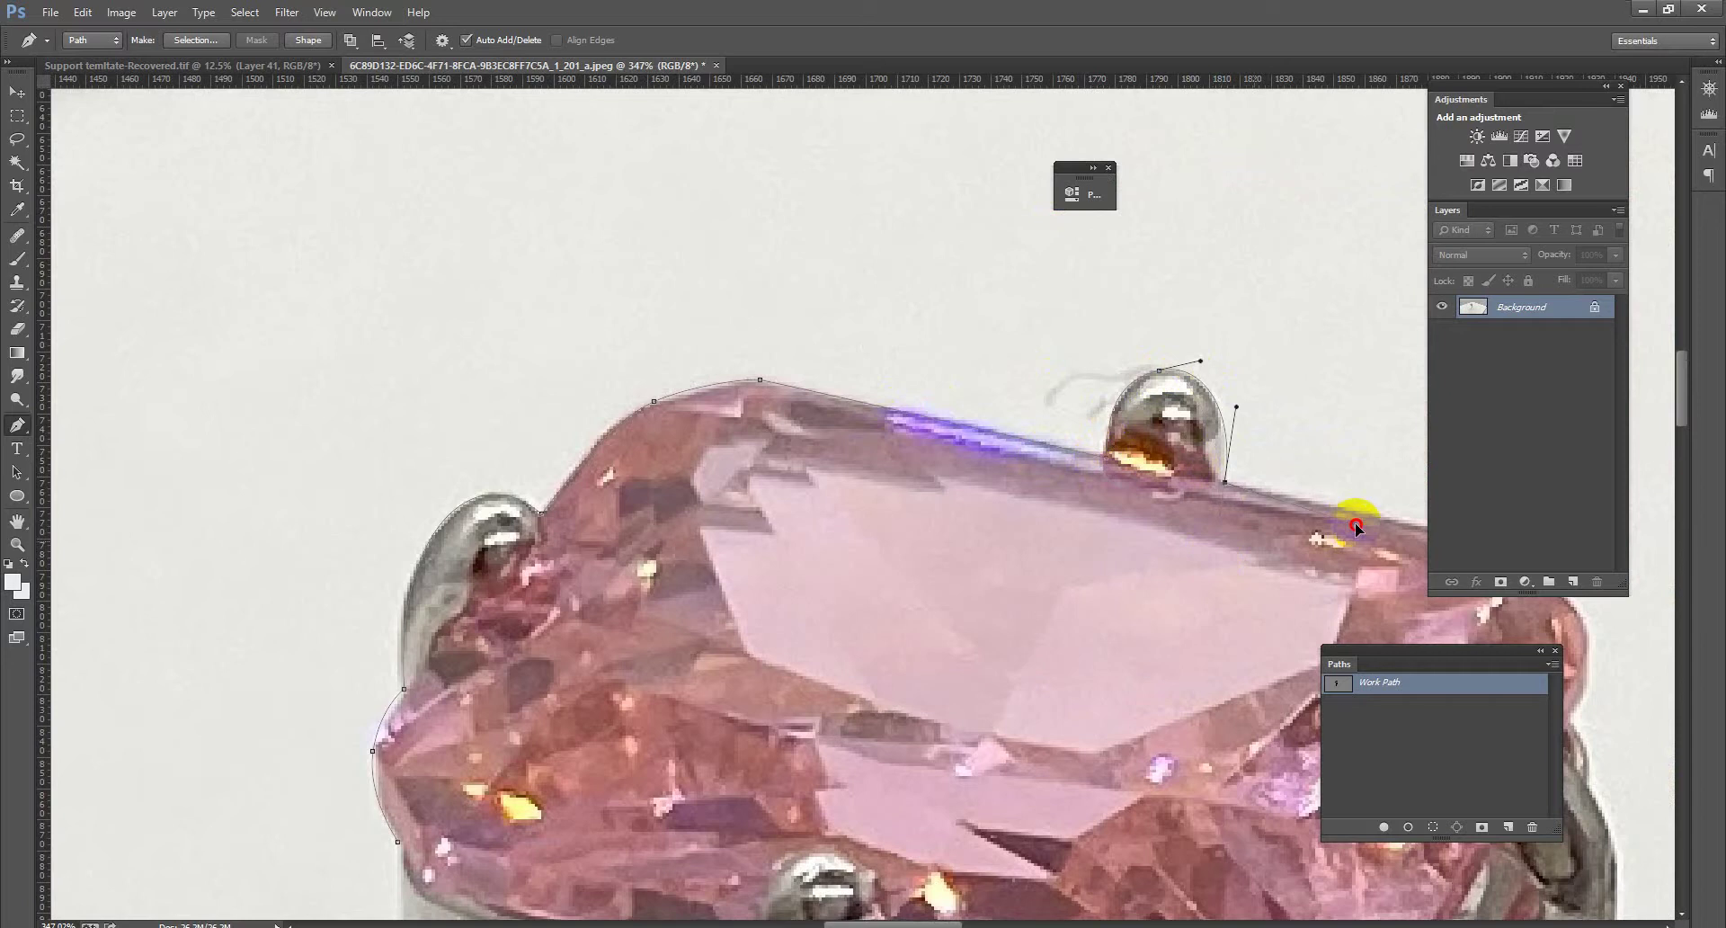
Carry the path around the stone's right corner, down the right prong and setting edge
mouse_move(1402, 519)
left_mouse_down()
mouse_move(1025, 415)
mouse_move(1044, 424)
left_mouse_up()
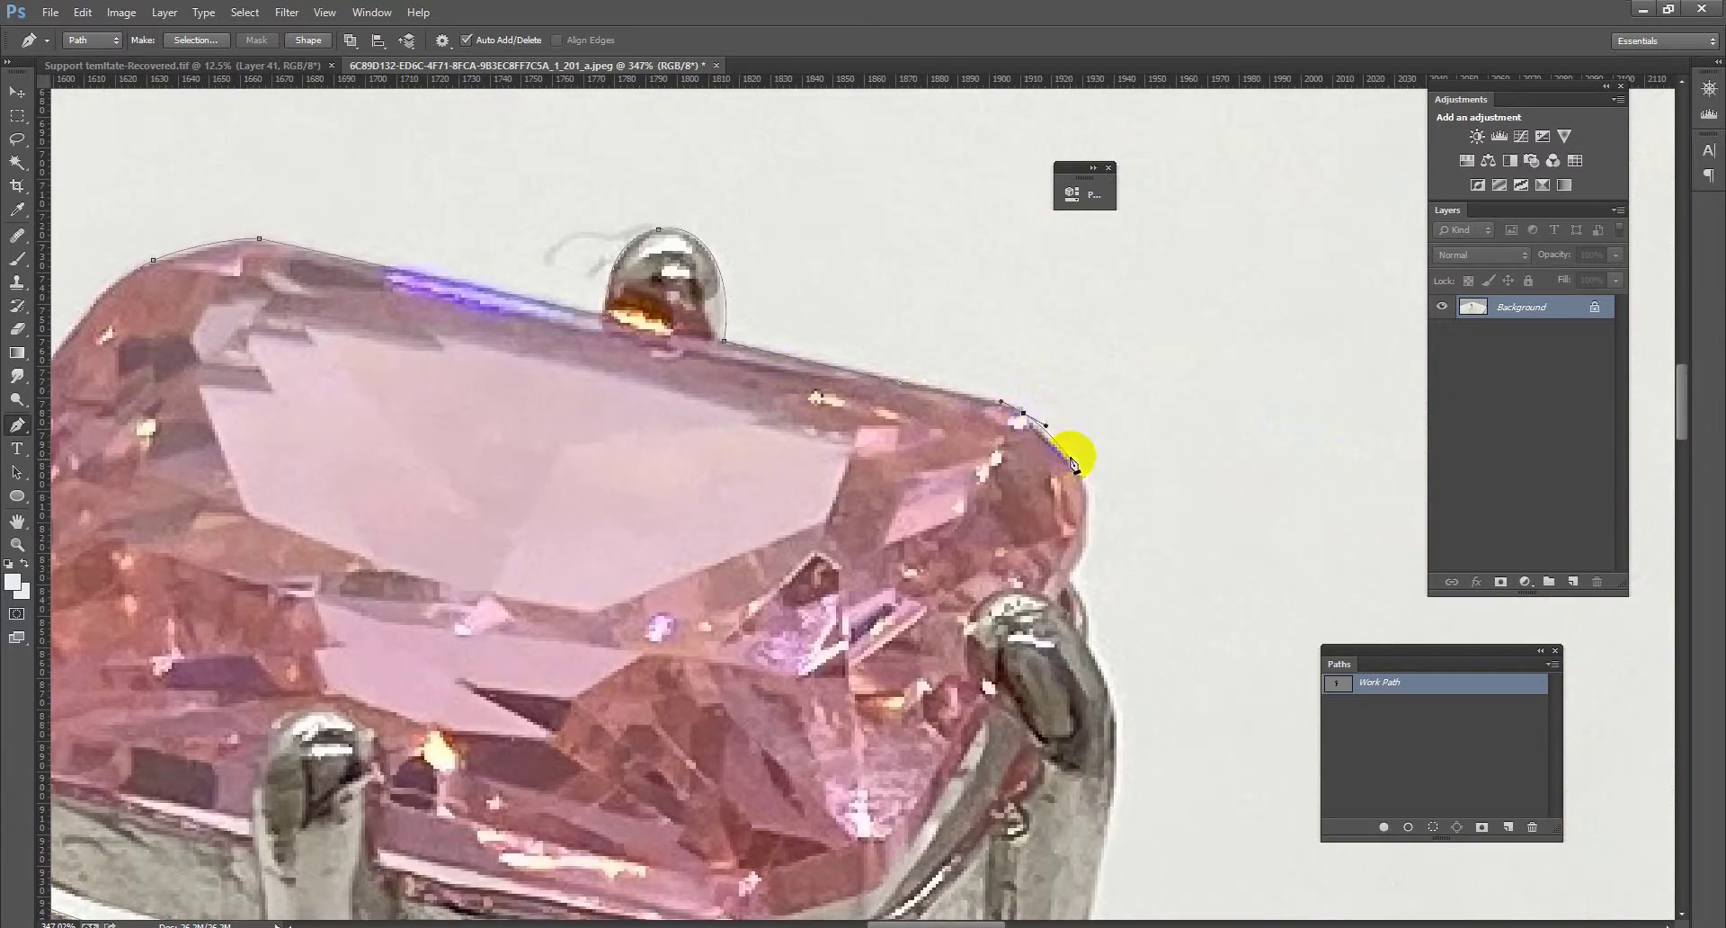
left_click_drag(1089, 488, 1095, 509)
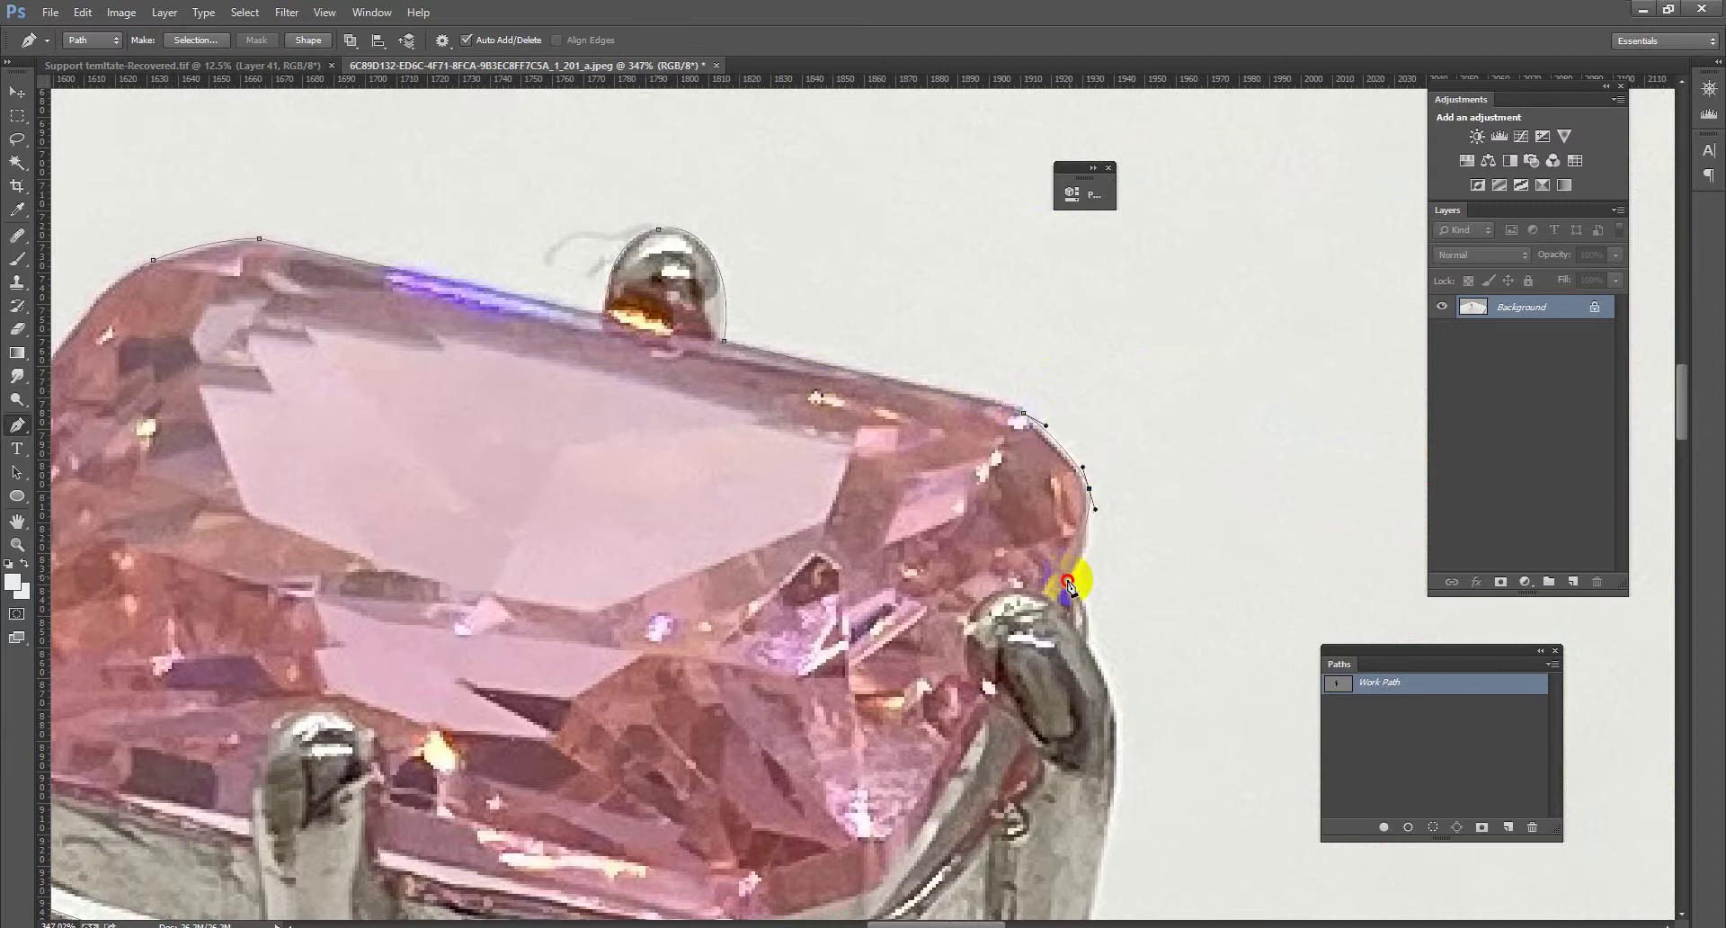
mouse_move(1091, 618)
left_mouse_down()
mouse_move(1086, 644)
mouse_move(1115, 665)
mouse_move(1048, 347)
left_mouse_up()
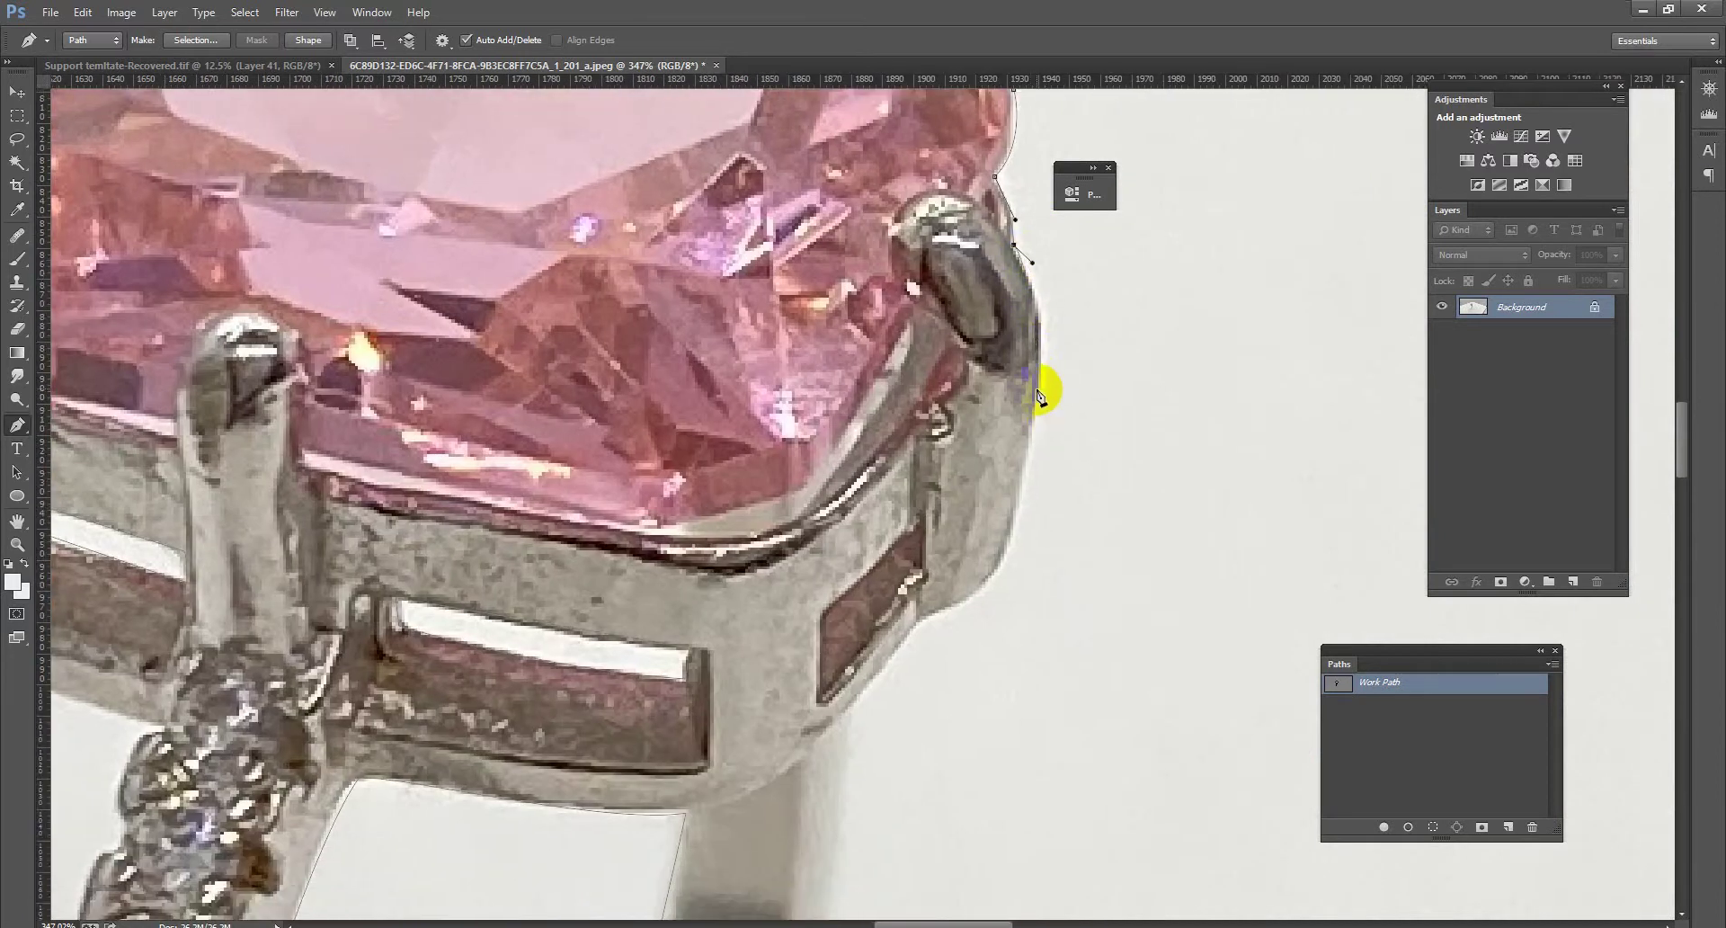
left_click_drag(1030, 448, 1005, 559)
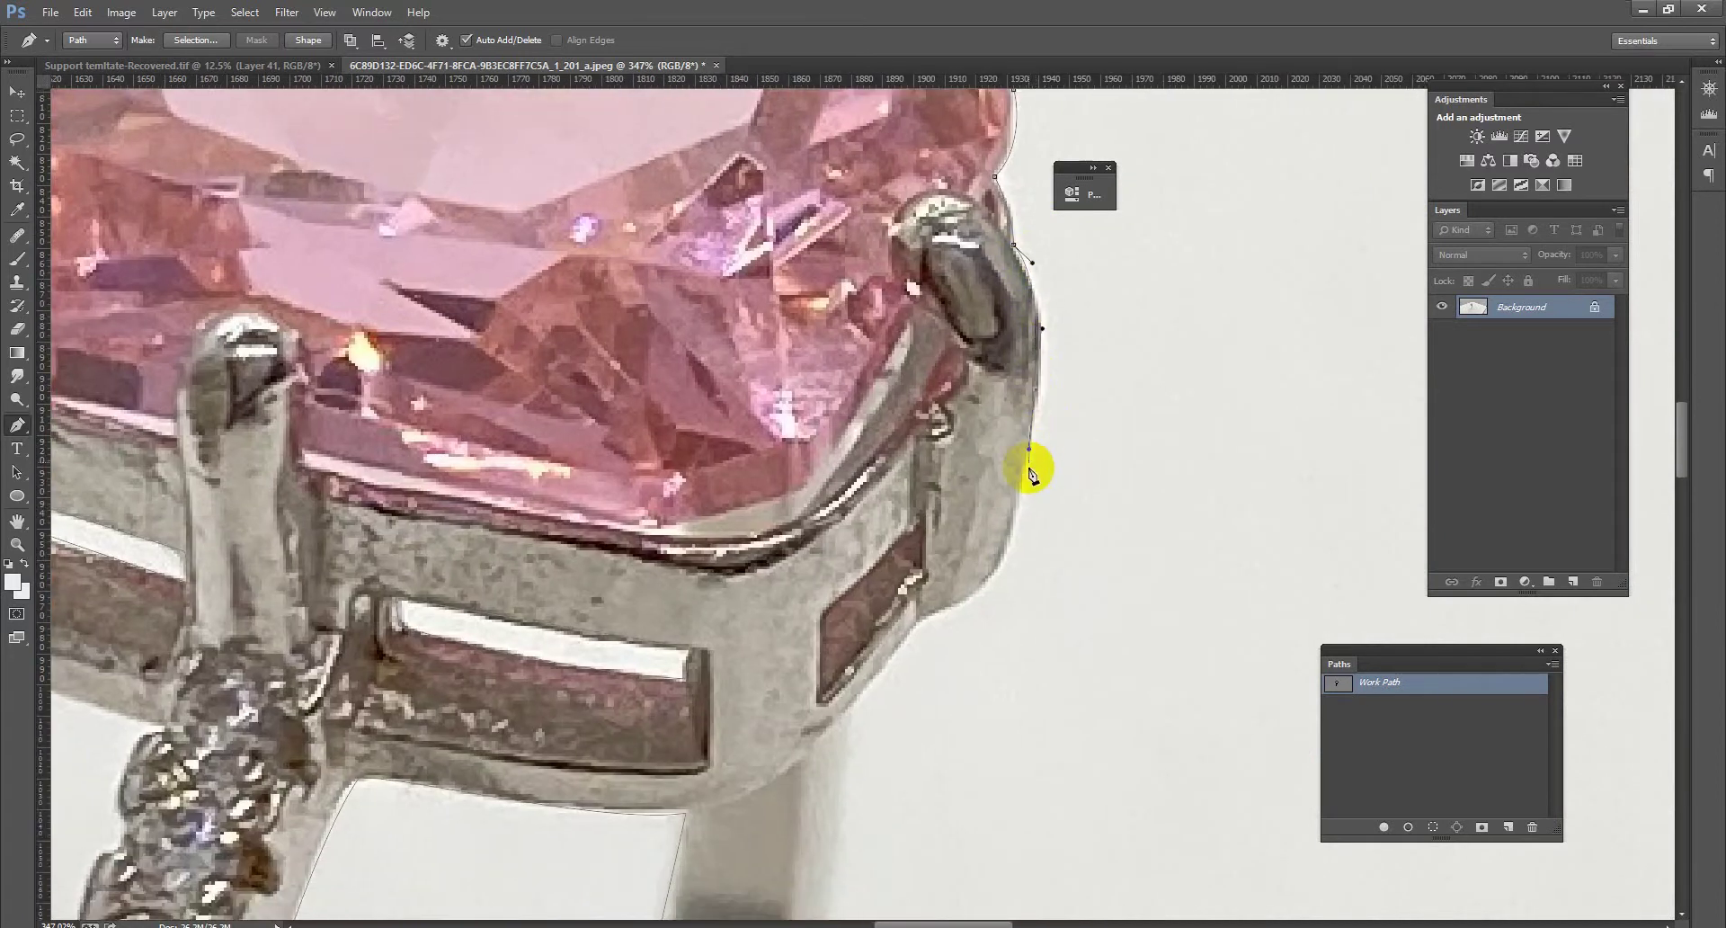
left_click(995, 577)
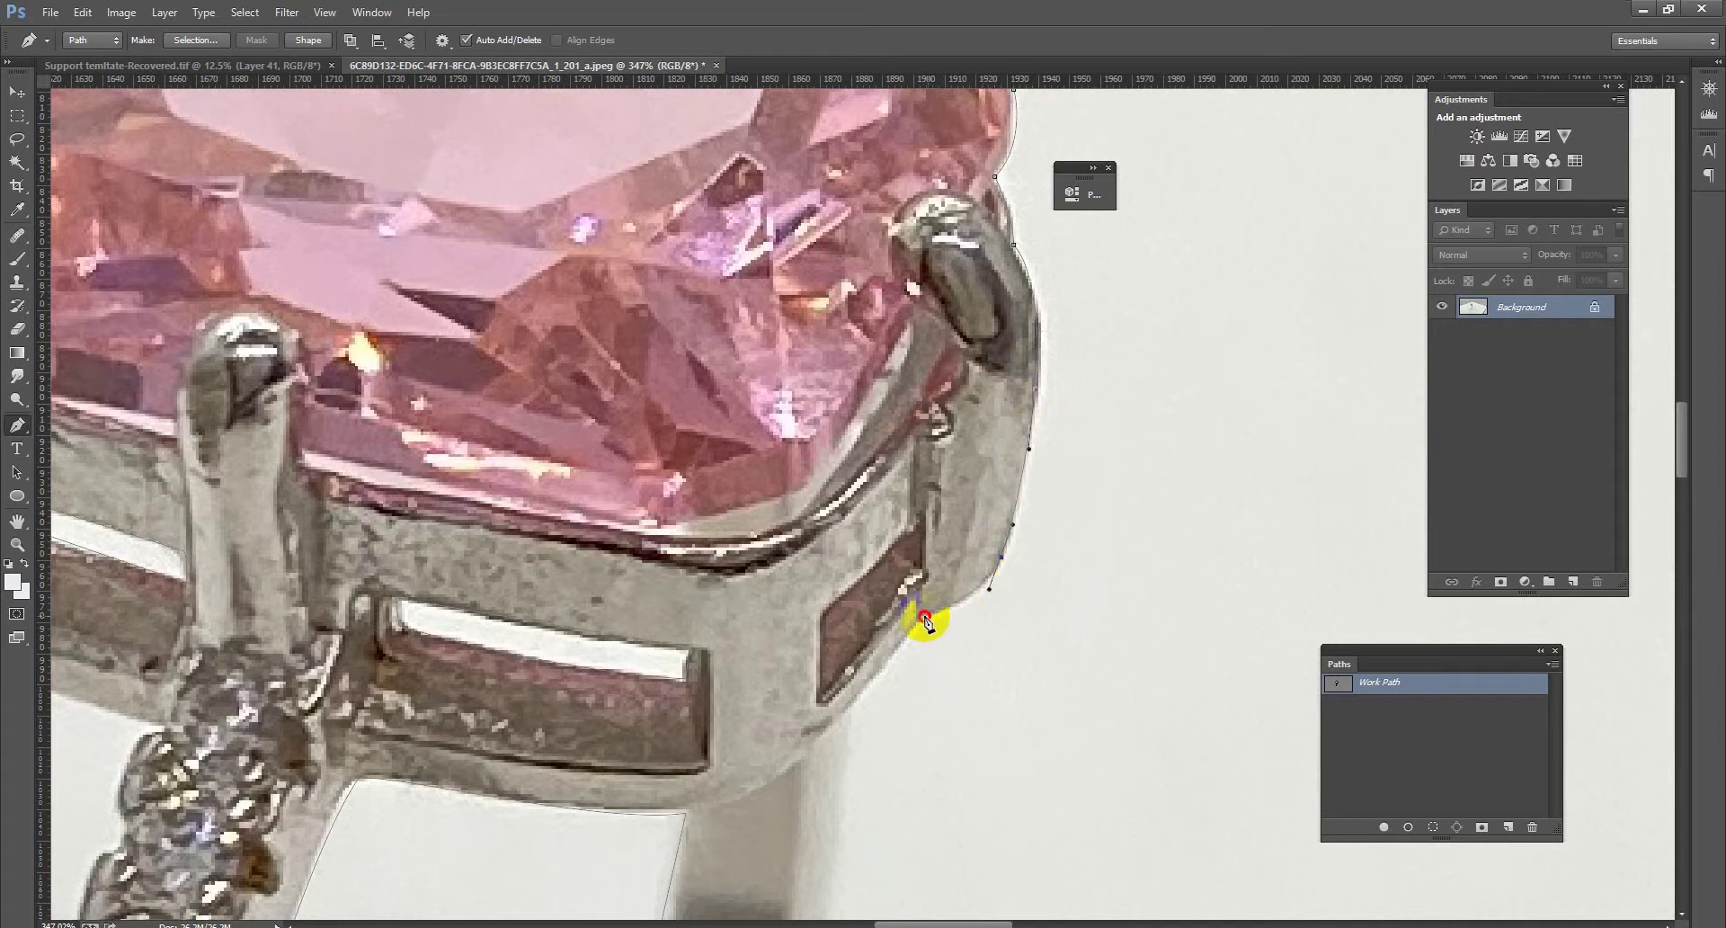
left_click(898, 648)
left_click_drag(845, 713, 850, 755)
key("ctrl+0")
Extend the path down the band, around its bottom and up along the pavé shank
scroll(913, 192, "up", 3)
left_click(825, 724)
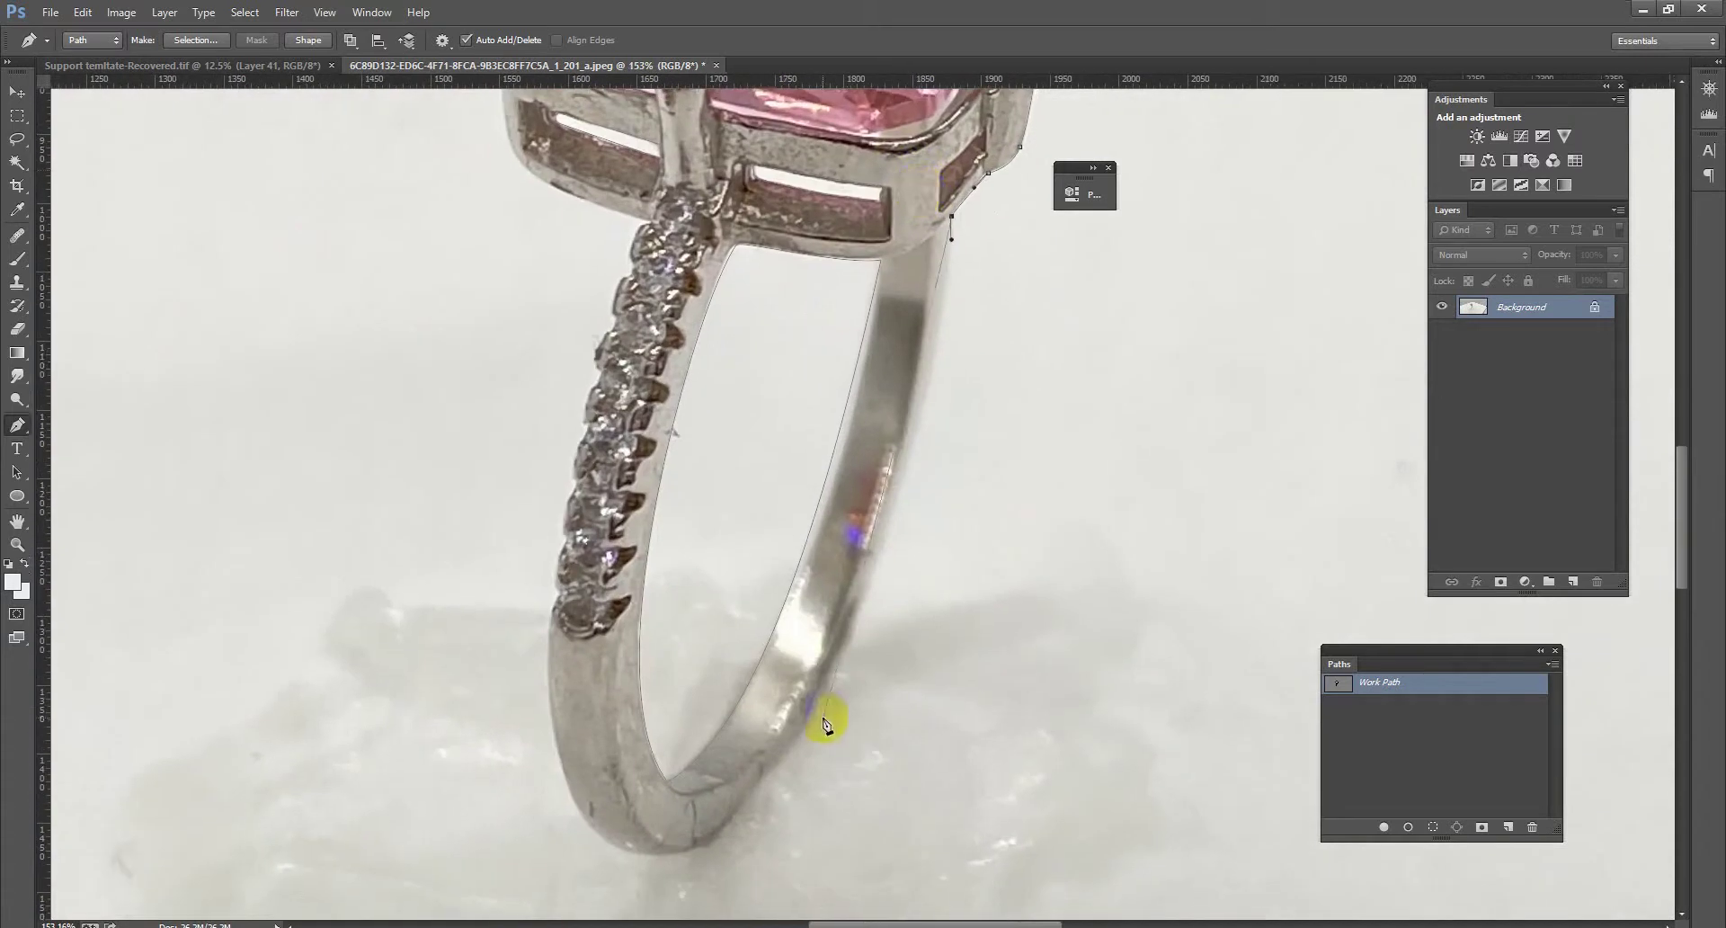
left_click_drag(848, 639, 760, 850)
left_click_drag(624, 849, 618, 855)
mouse_move(554, 730)
left_mouse_down()
mouse_move(535, 628)
mouse_move(541, 653)
left_mouse_up()
left_click_drag(557, 594, 550, 575)
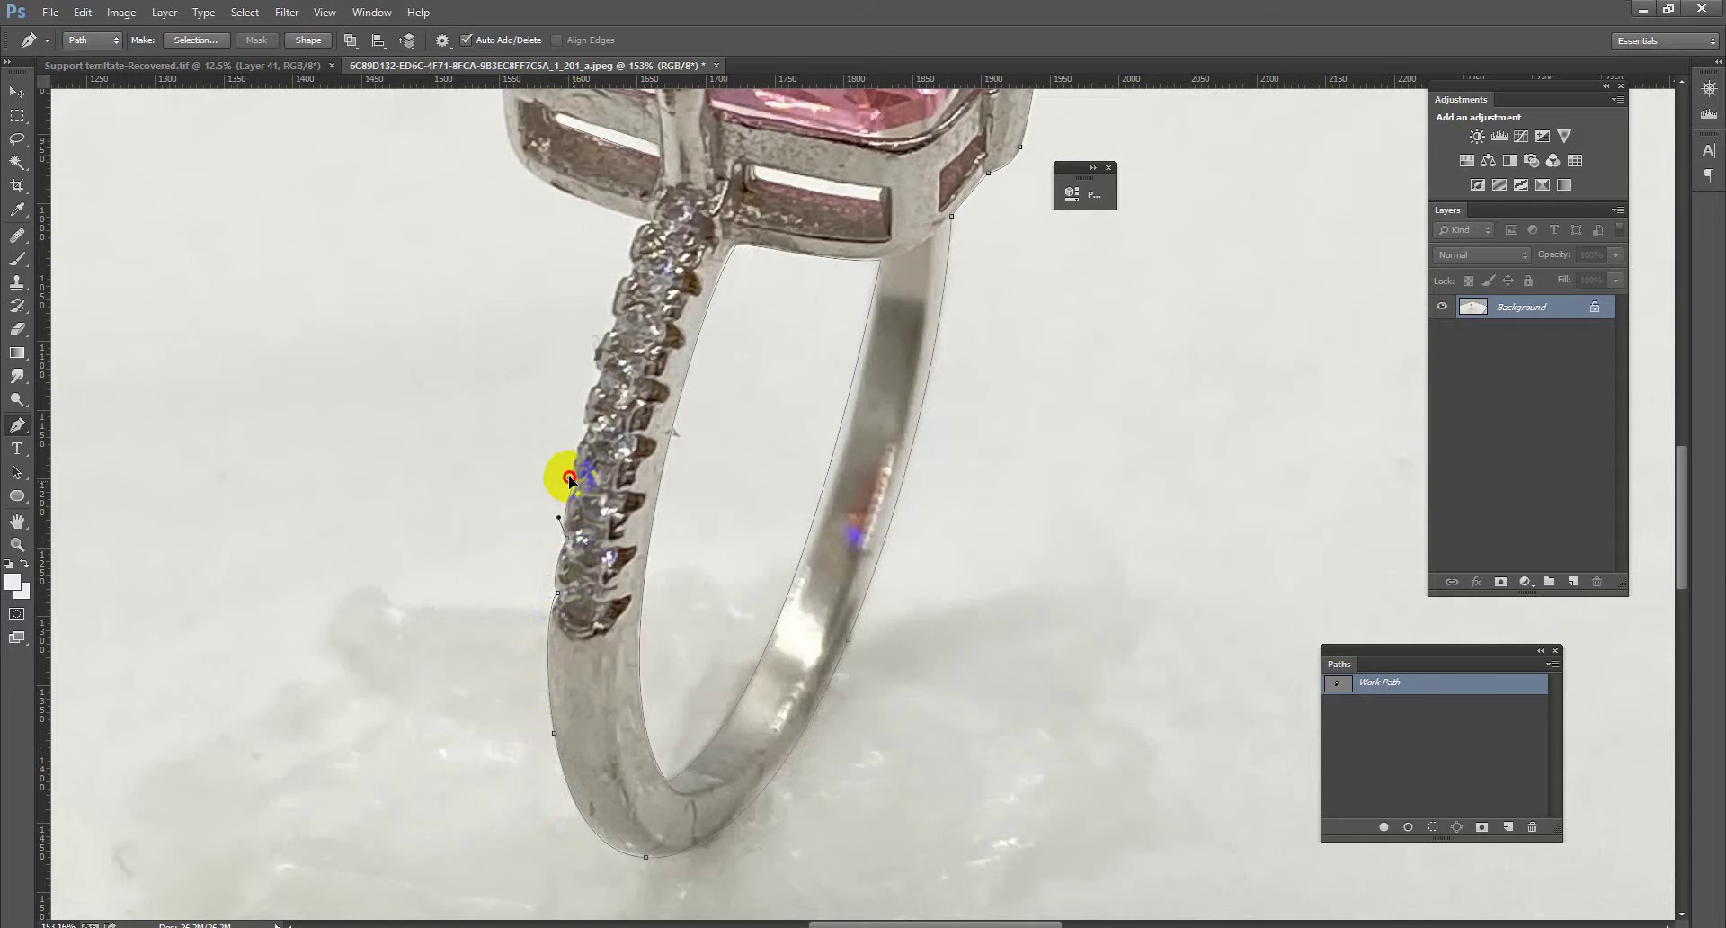
Bring the path up the shank to the setting and left prong, finishing on the inner band
left_click_drag(571, 480, 639, 235)
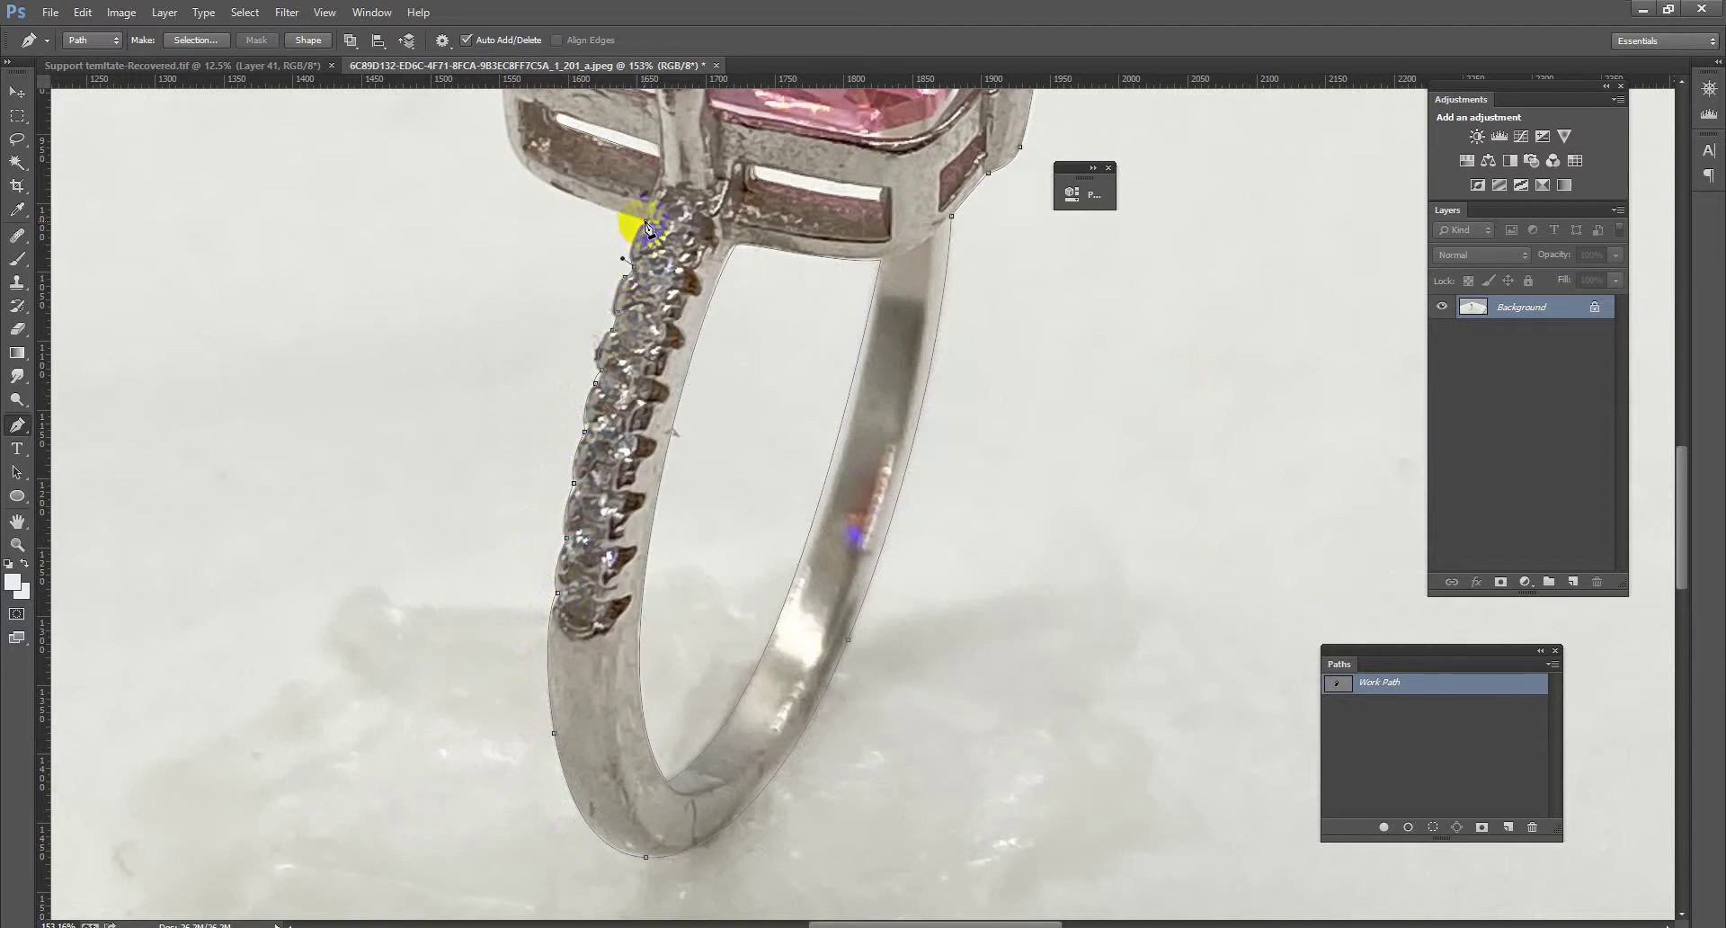
left_click(543, 178)
mouse_move(515, 161)
left_mouse_down()
mouse_move(505, 134)
mouse_move(566, 509)
left_mouse_up()
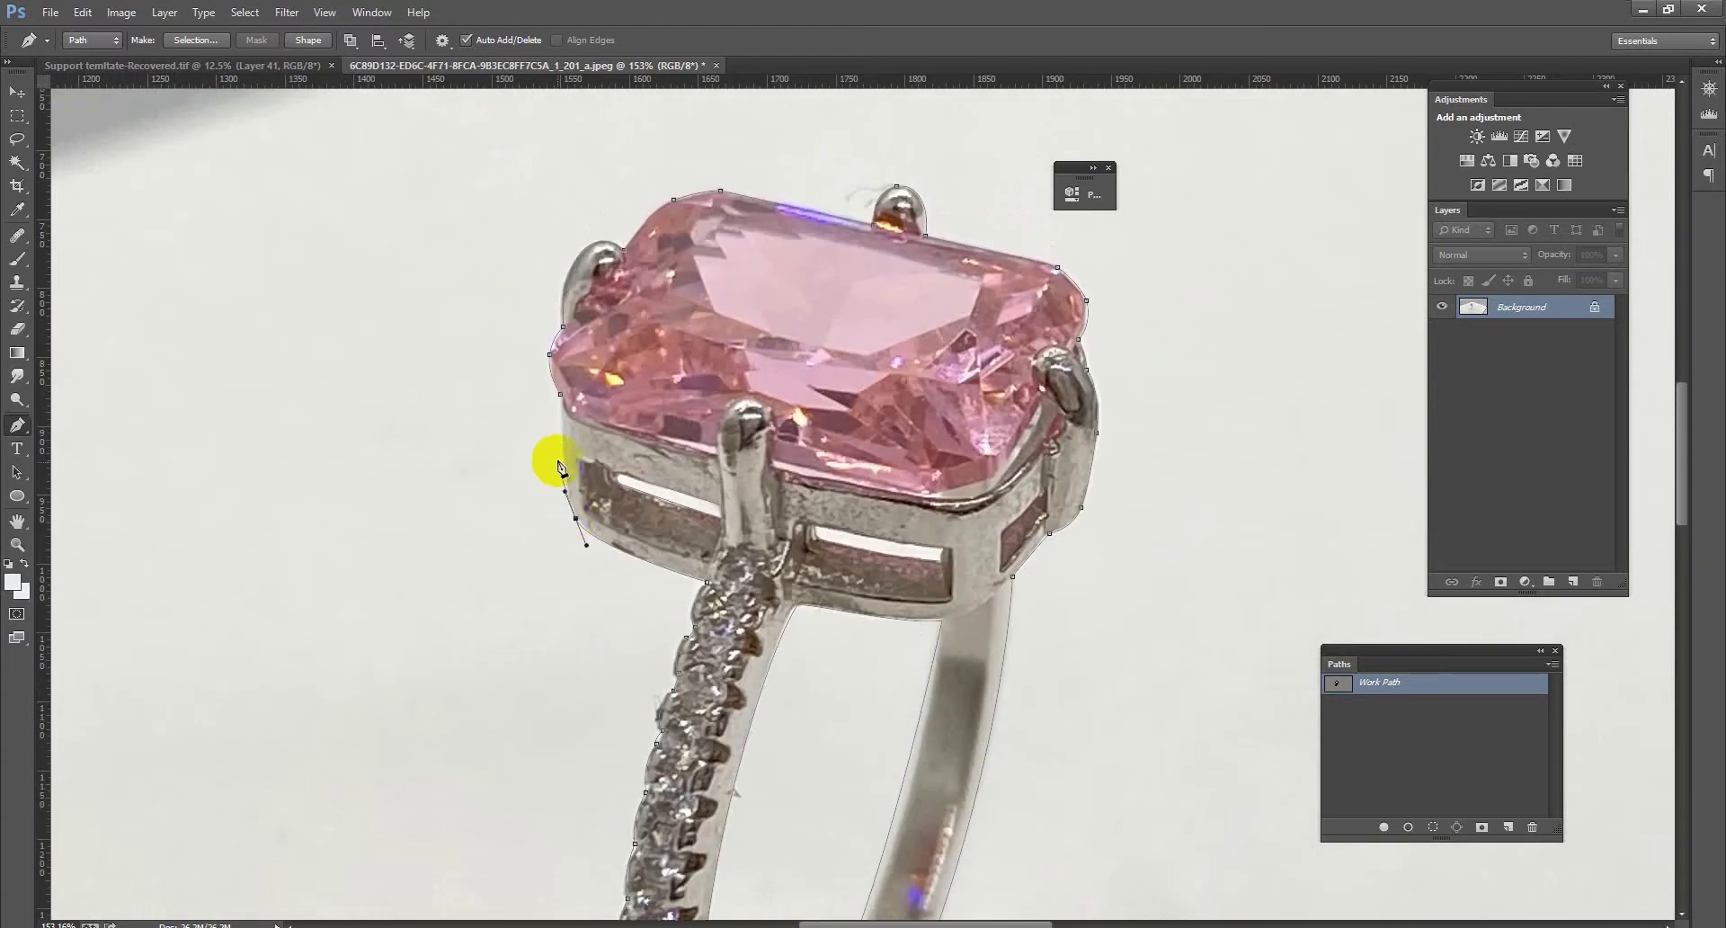
left_click_drag(562, 400, 914, 711)
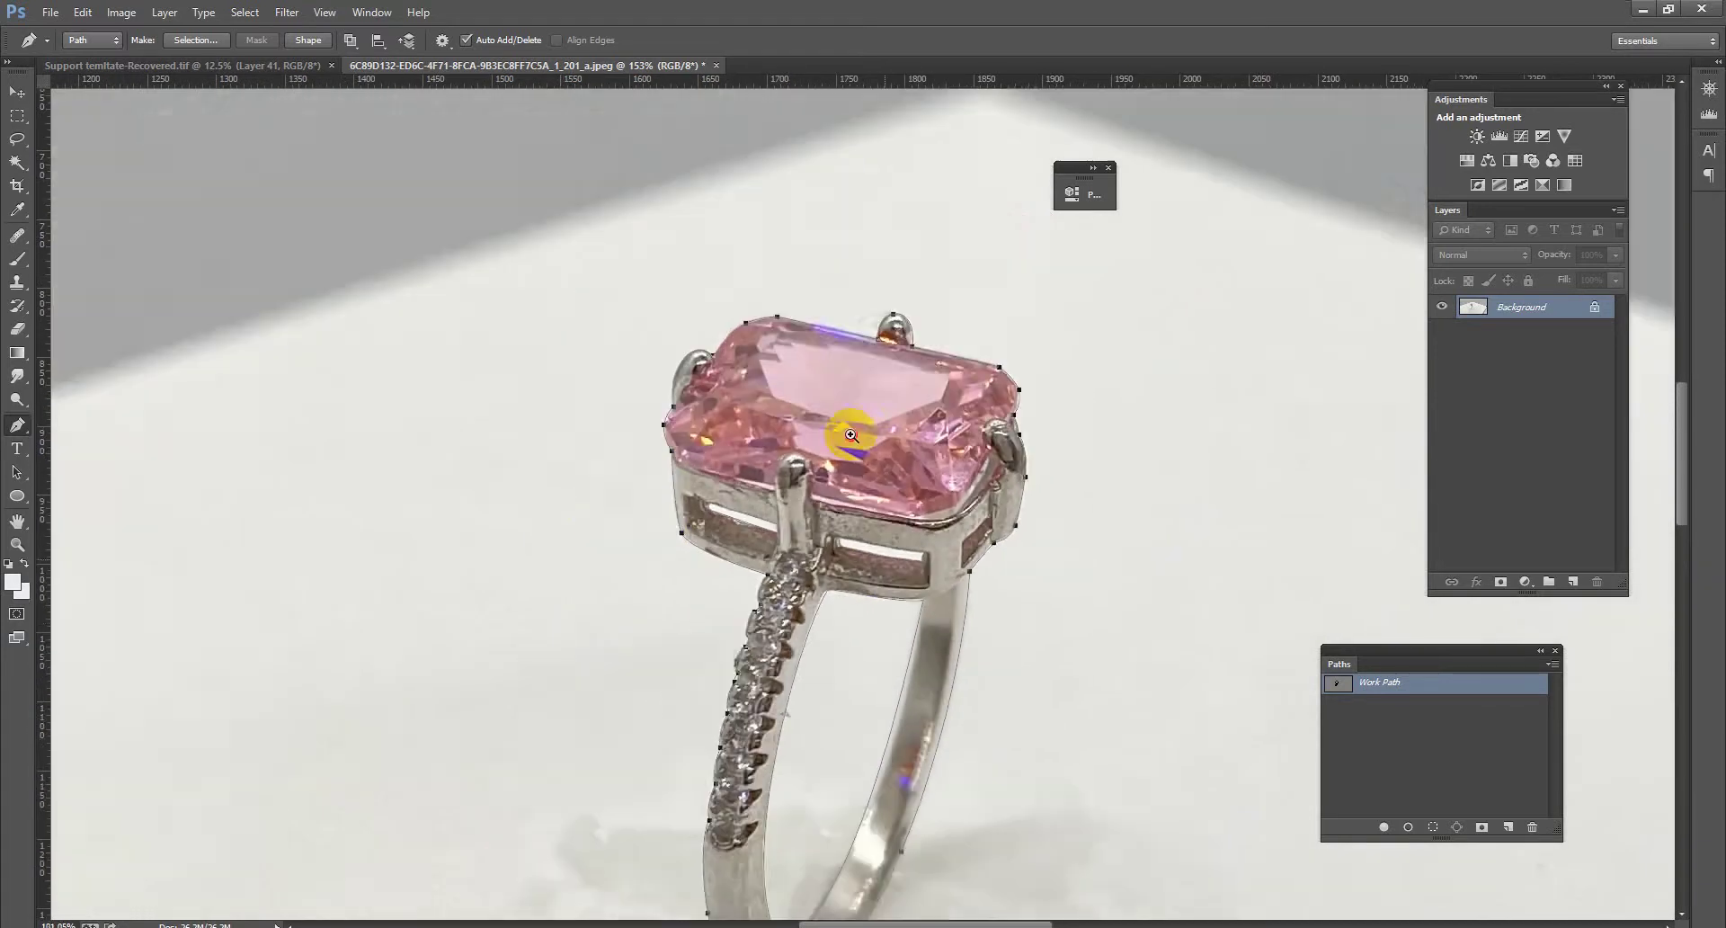
left_click_drag(800, 715, 832, 770)
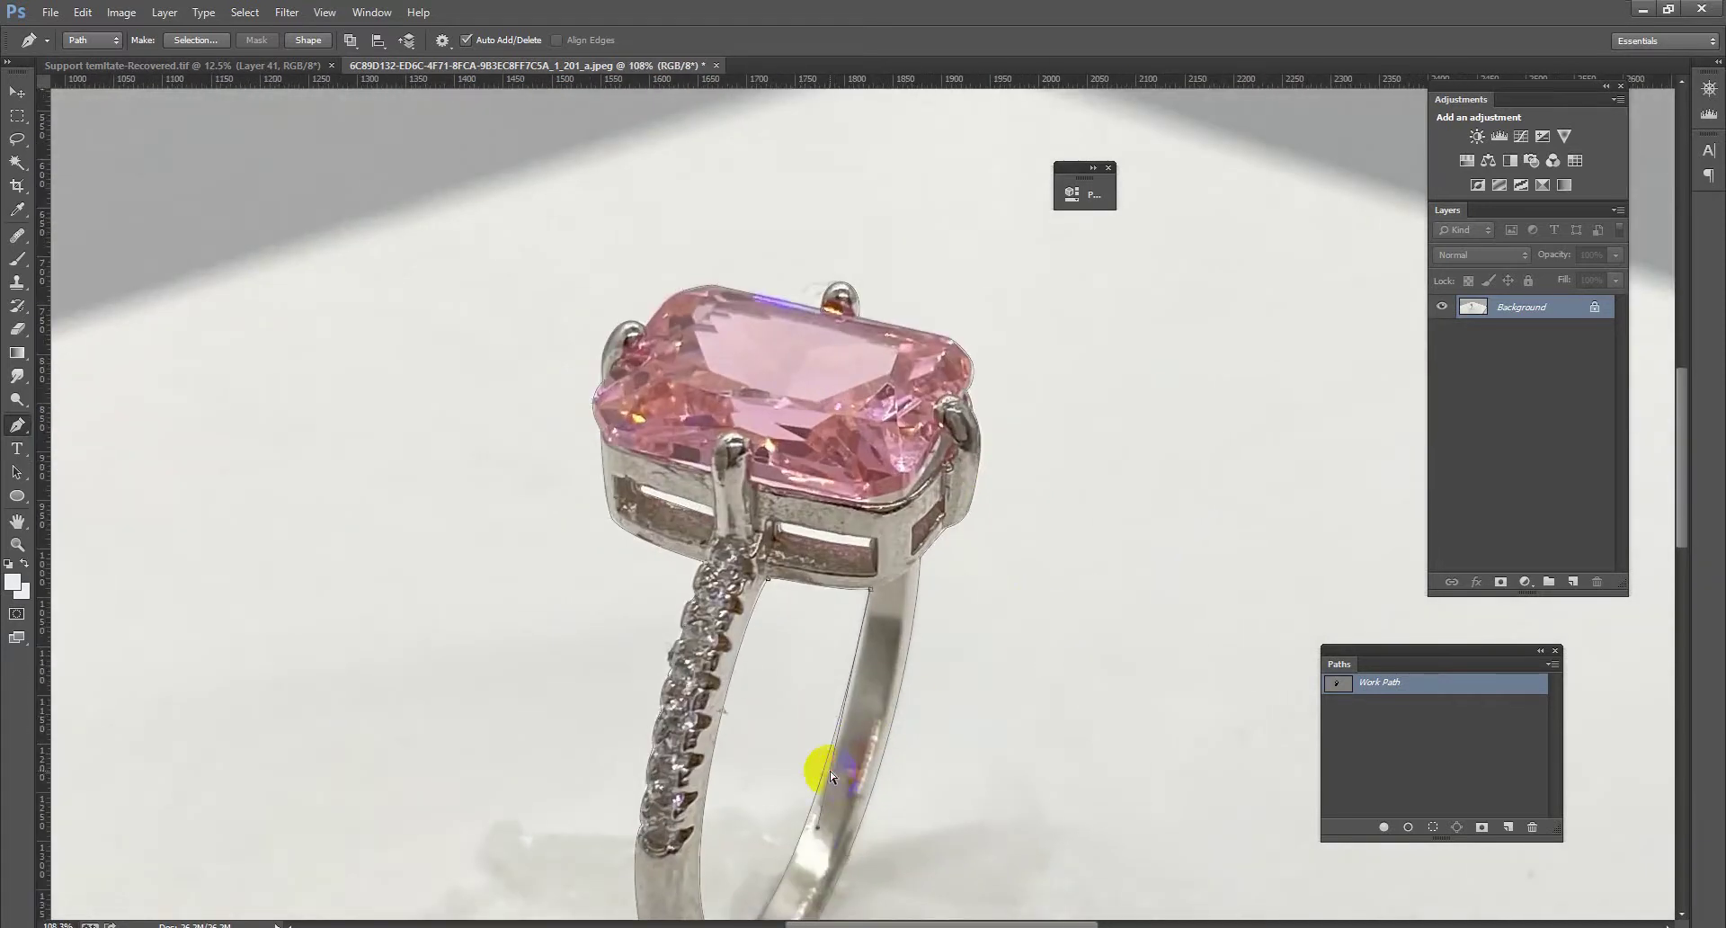
left_click(821, 818)
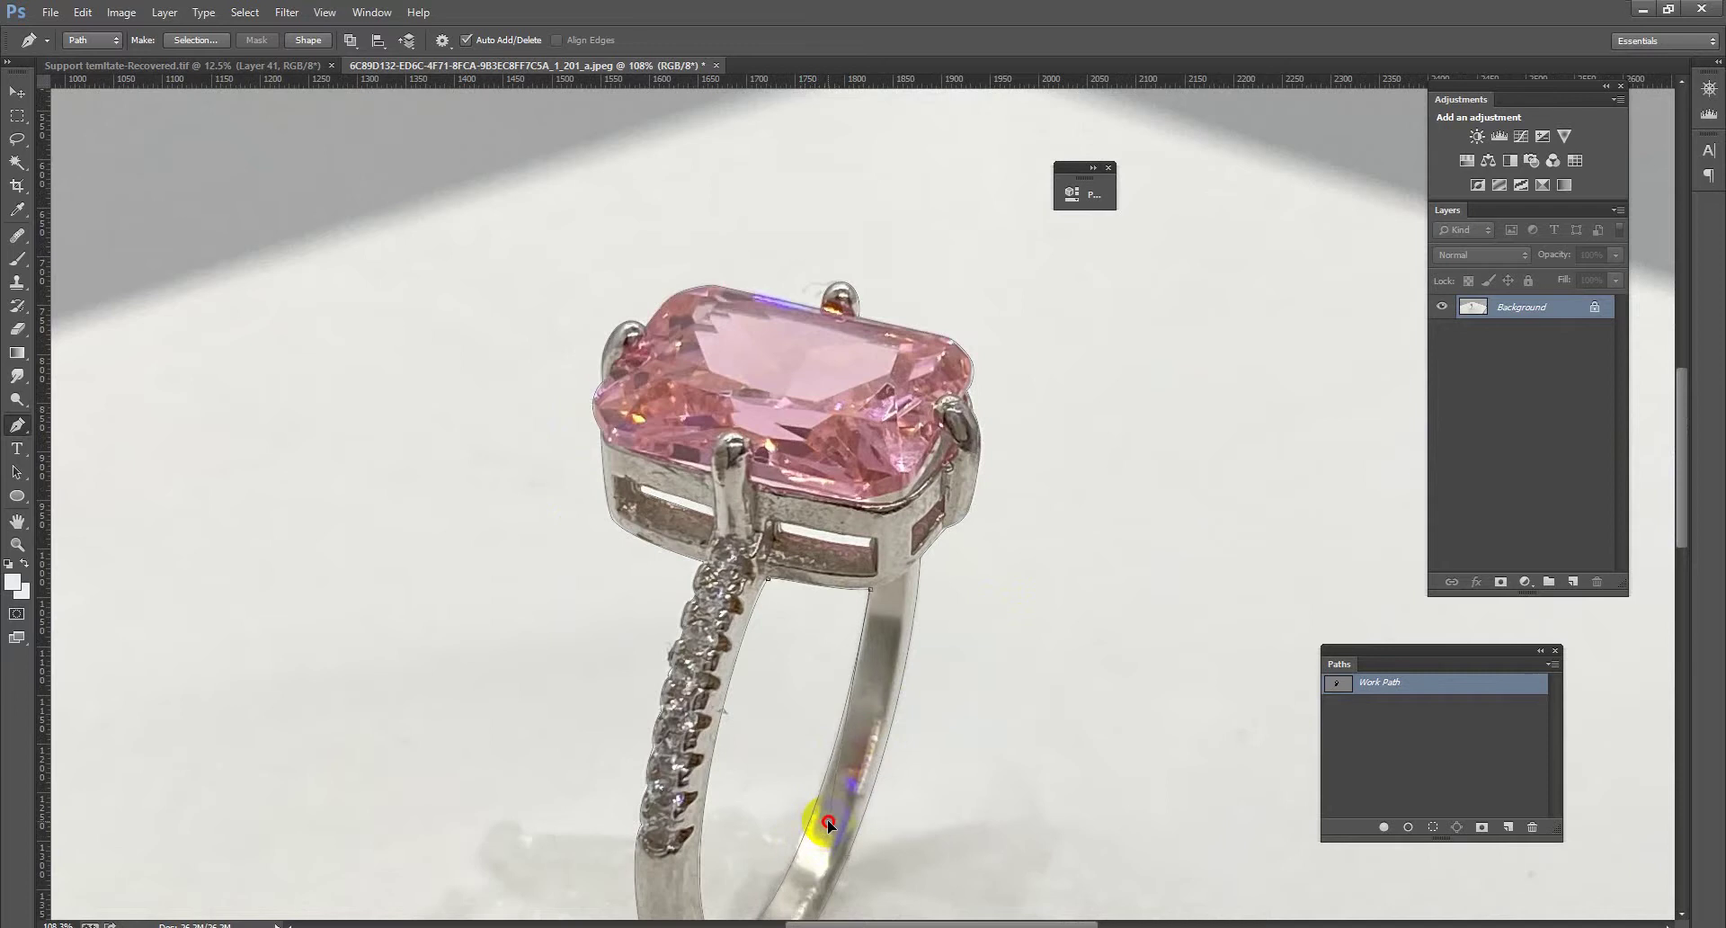
left_click_drag(893, 749, 841, 569)
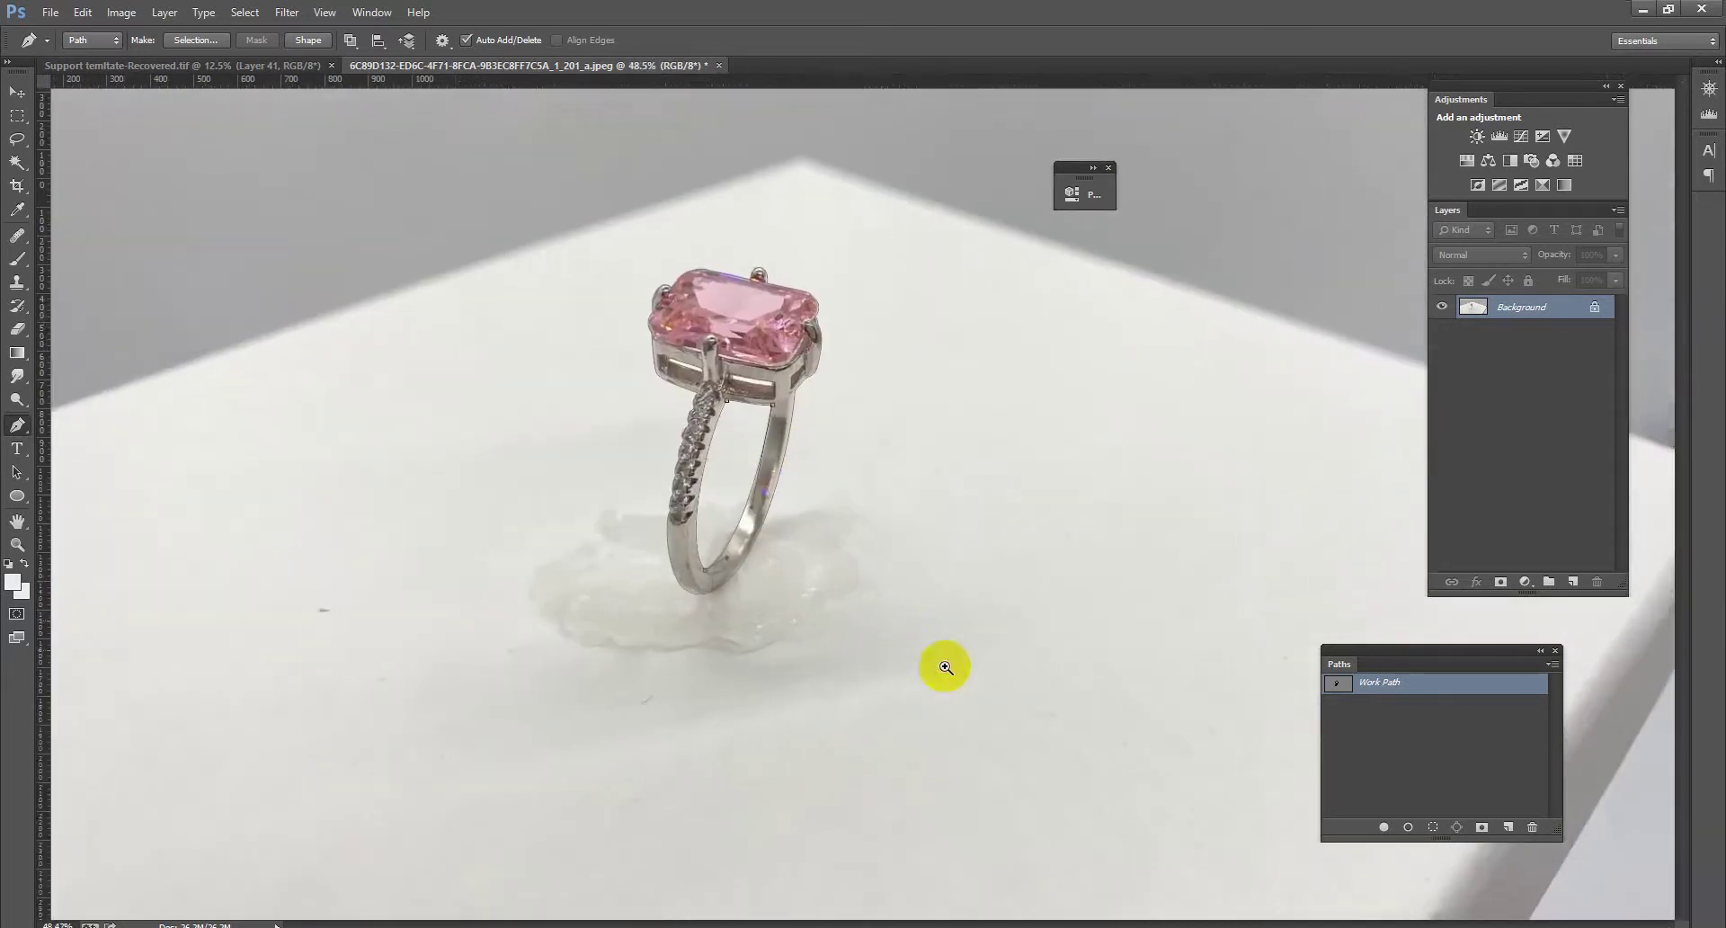
Save the traced Work Path as Path 1
left_click(1395, 681)
double_click(1385, 683)
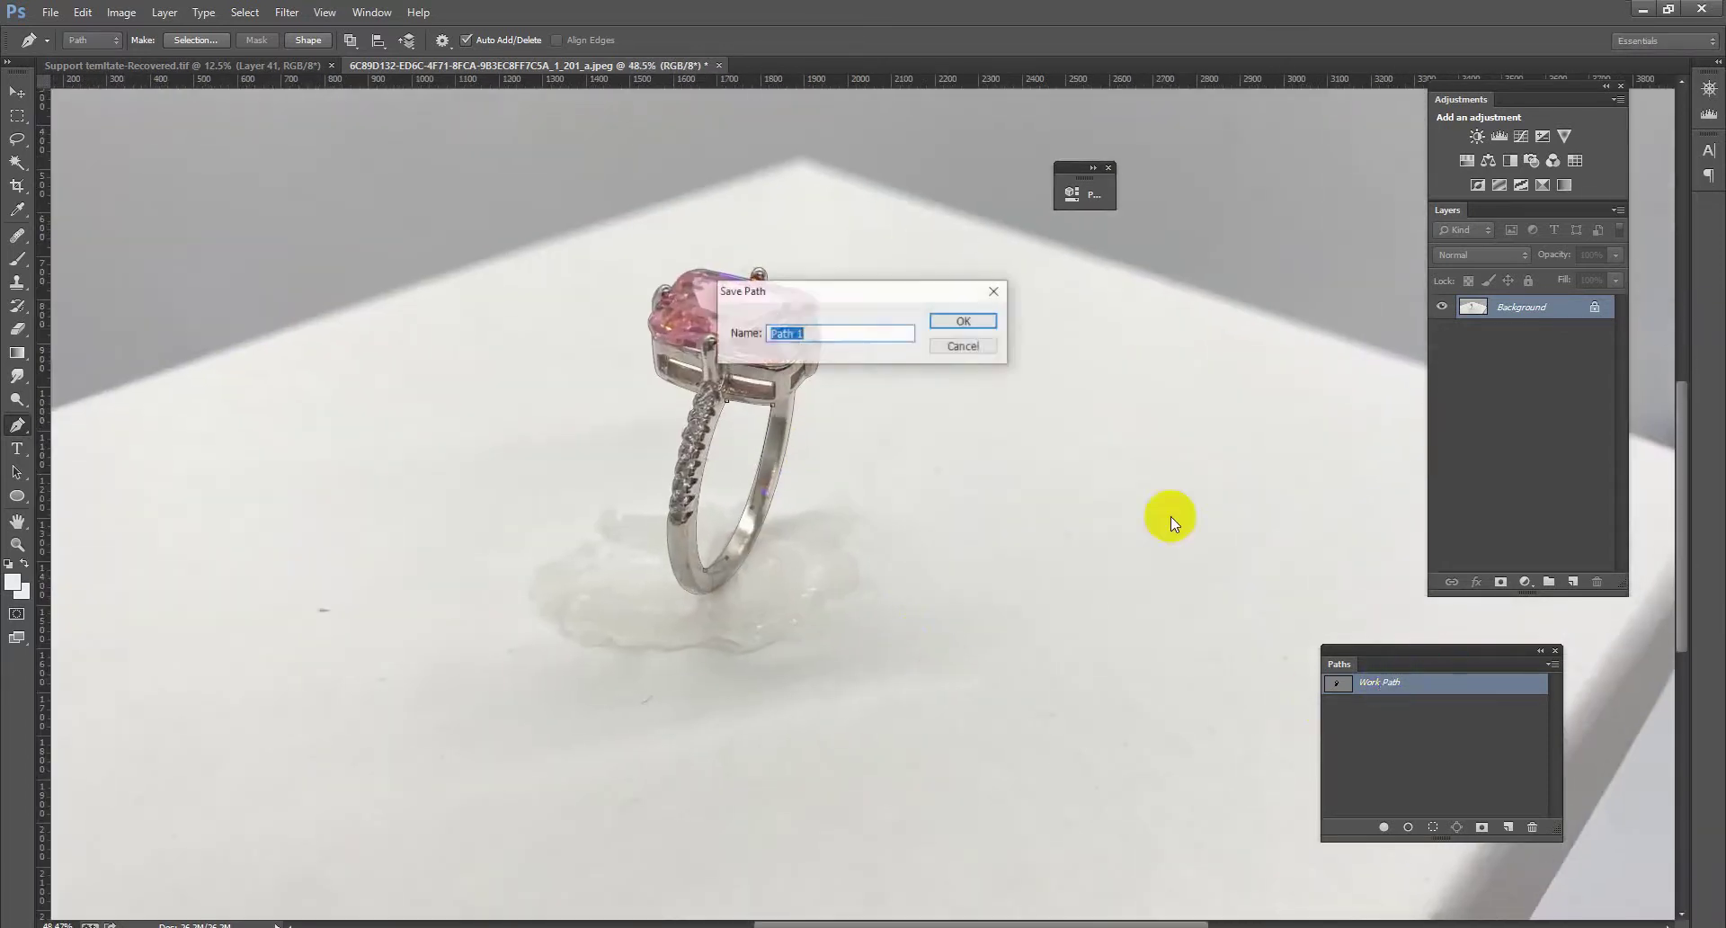
left_click(984, 306)
Cut the ring onto a new layer, duplicate it, and fill Layer 1 with white
key("Return")
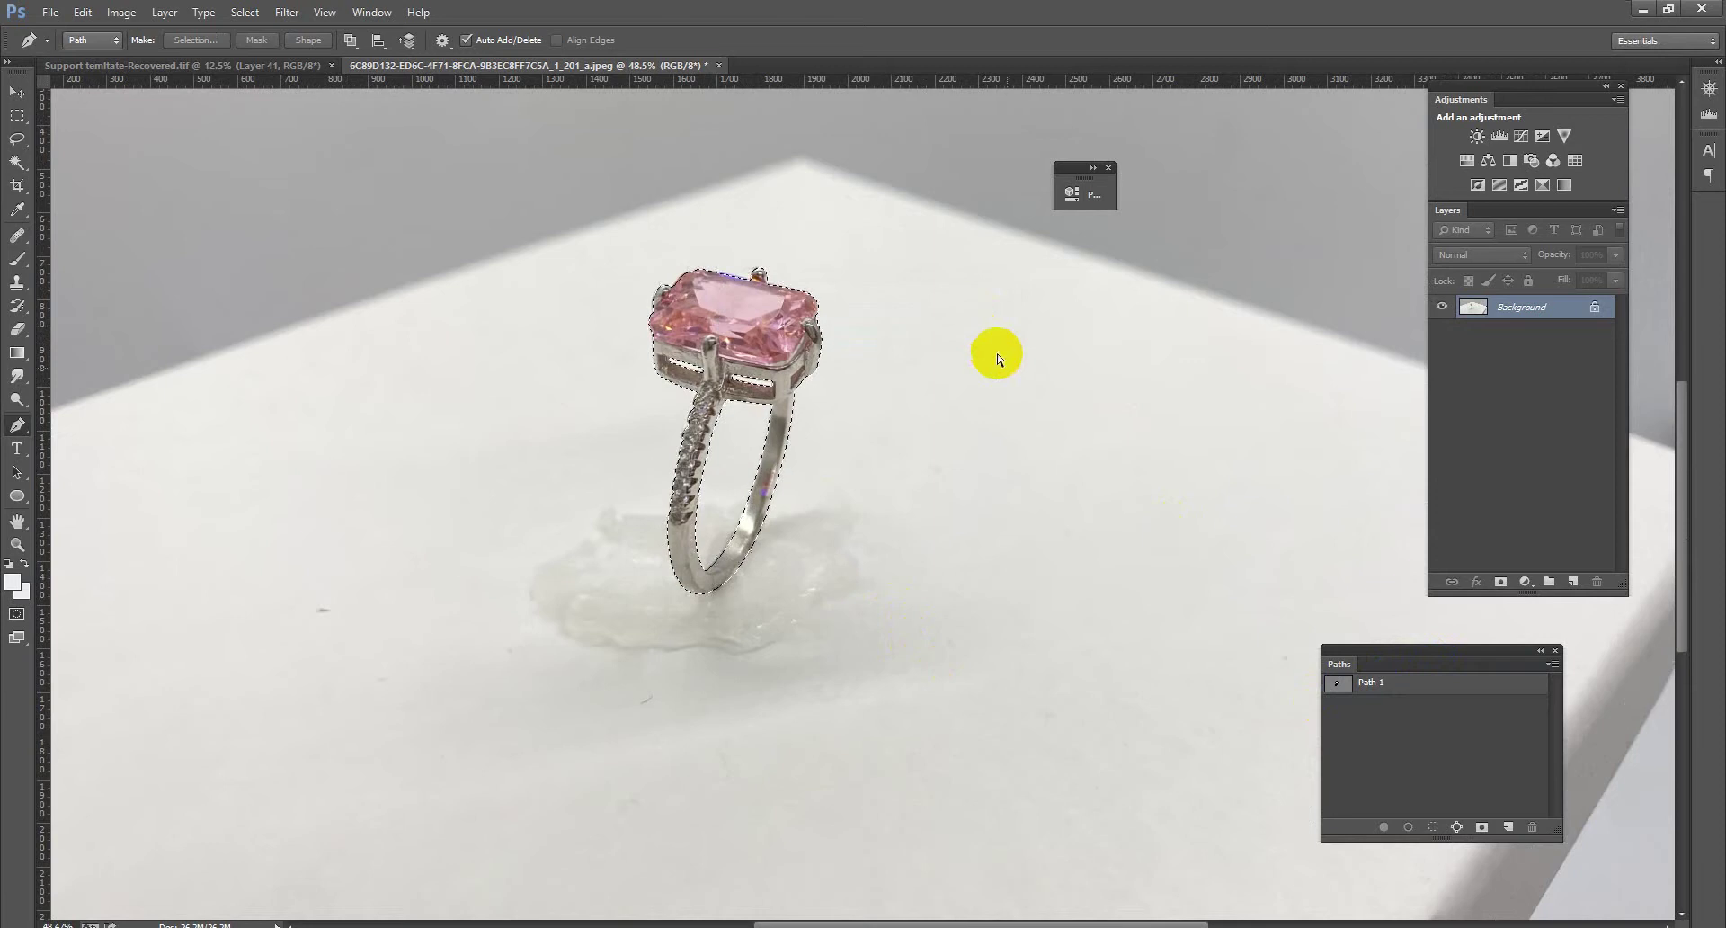
key("ctrl+shift+alt+n")
key("ctrl+j")
left_click(1542, 329)
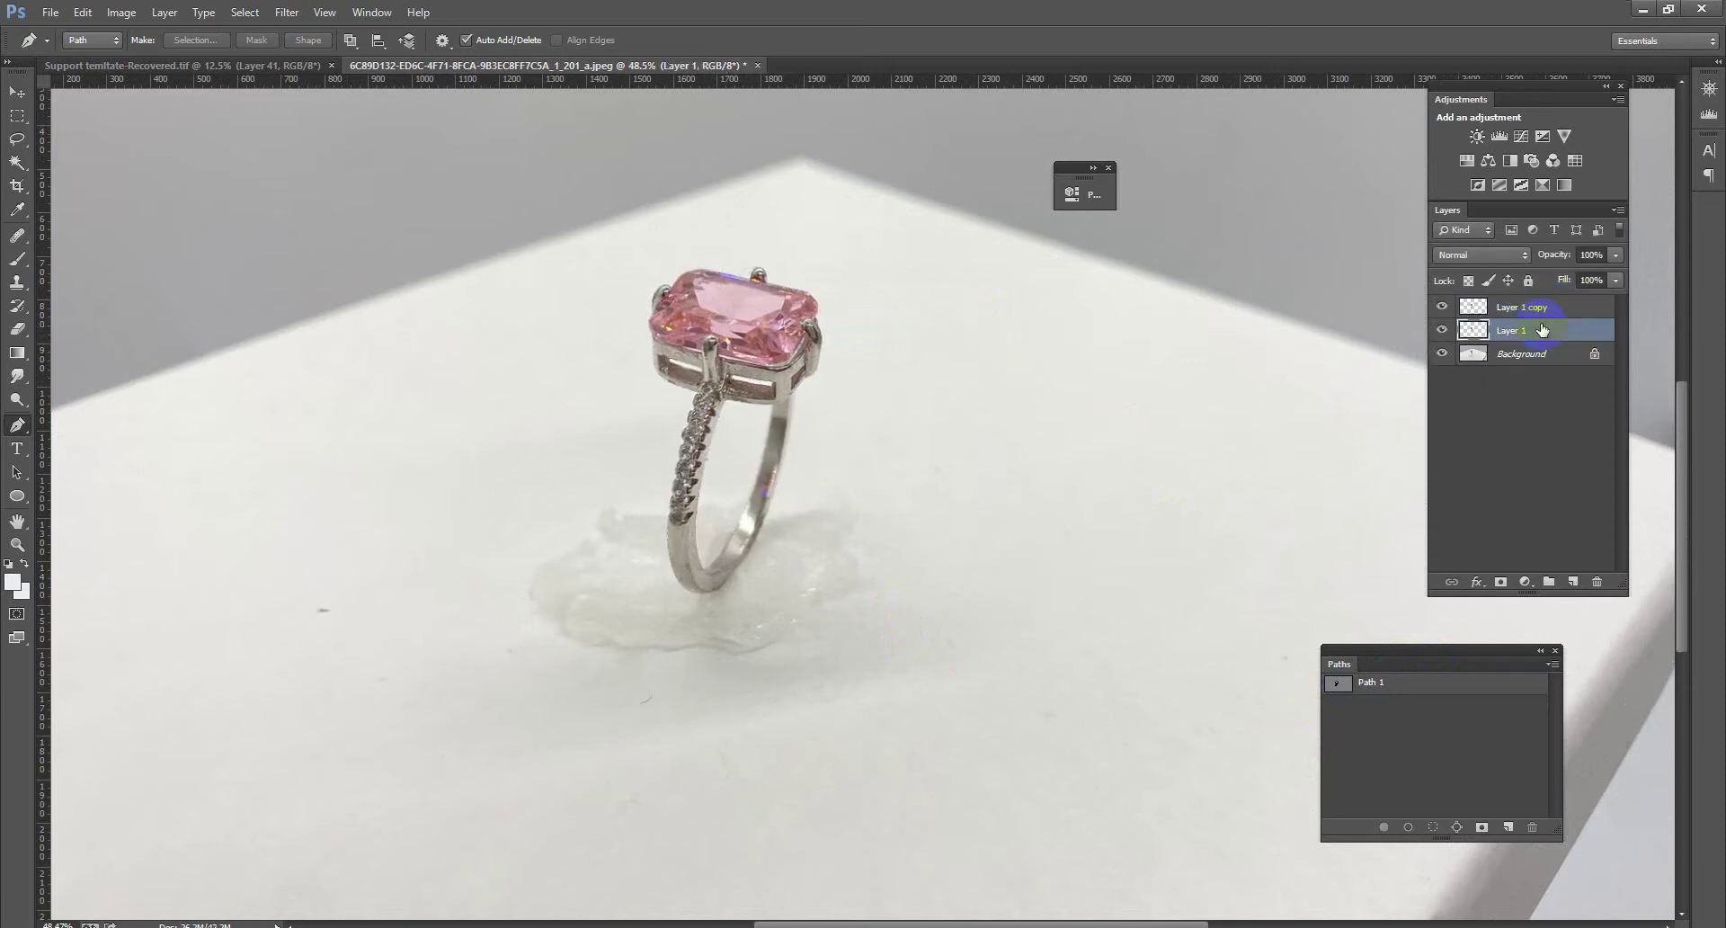
key("ctrl+BackSpace")
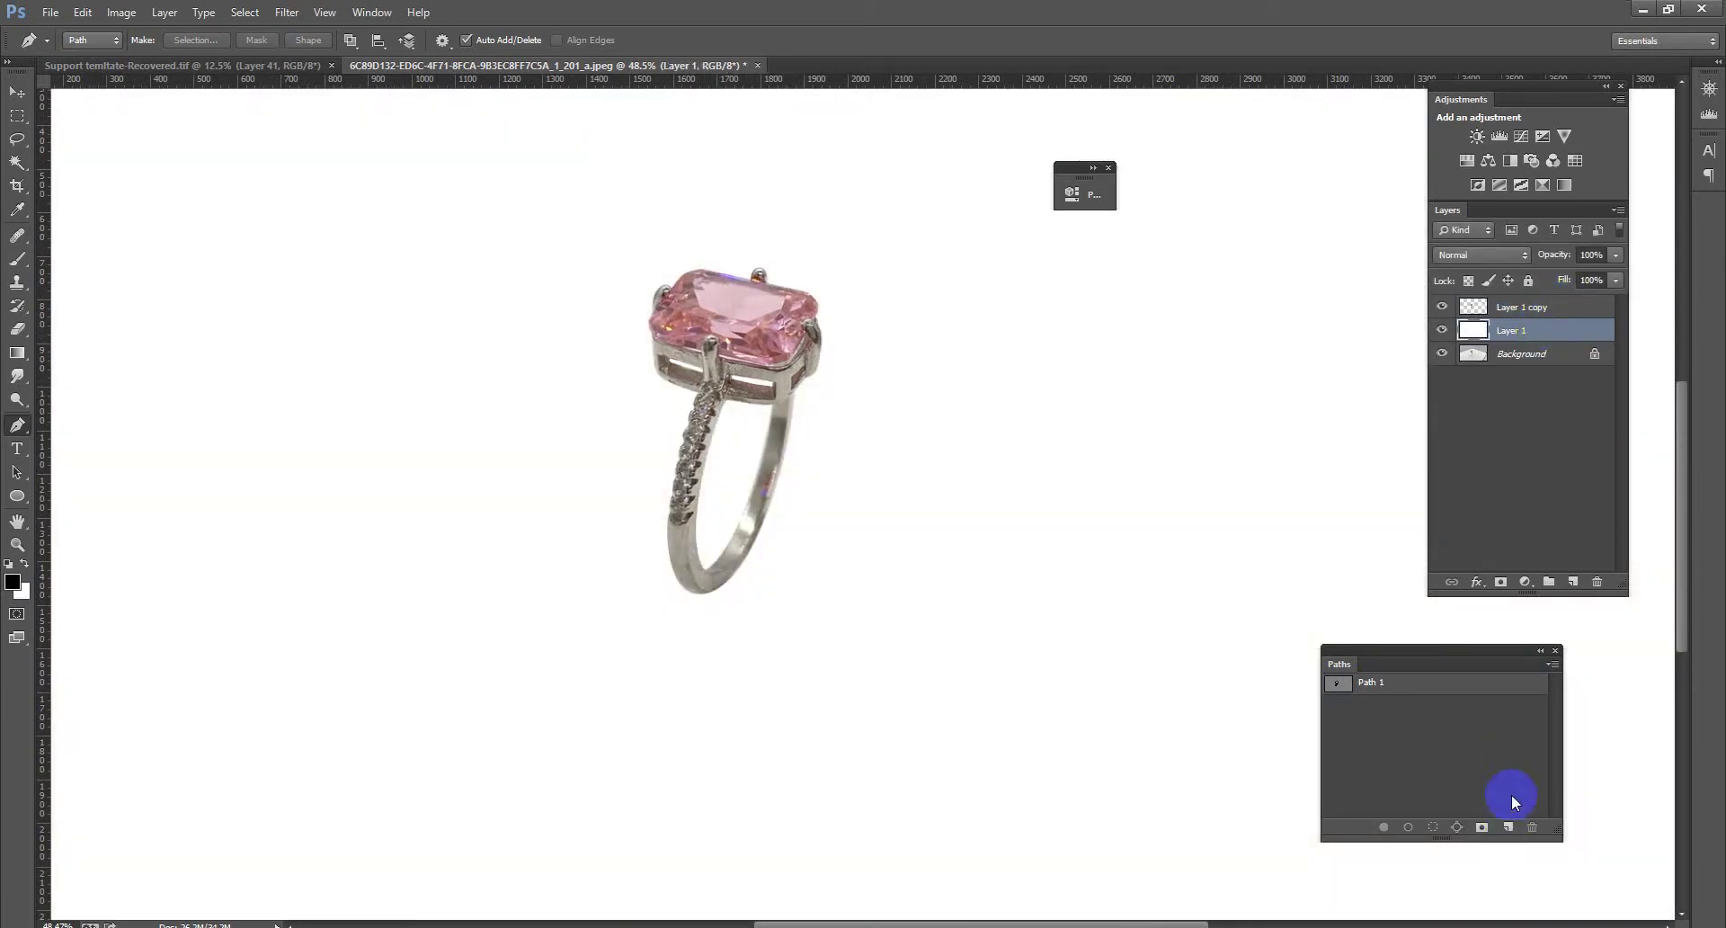
Create a new empty path, Path 2
left_click(1511, 825)
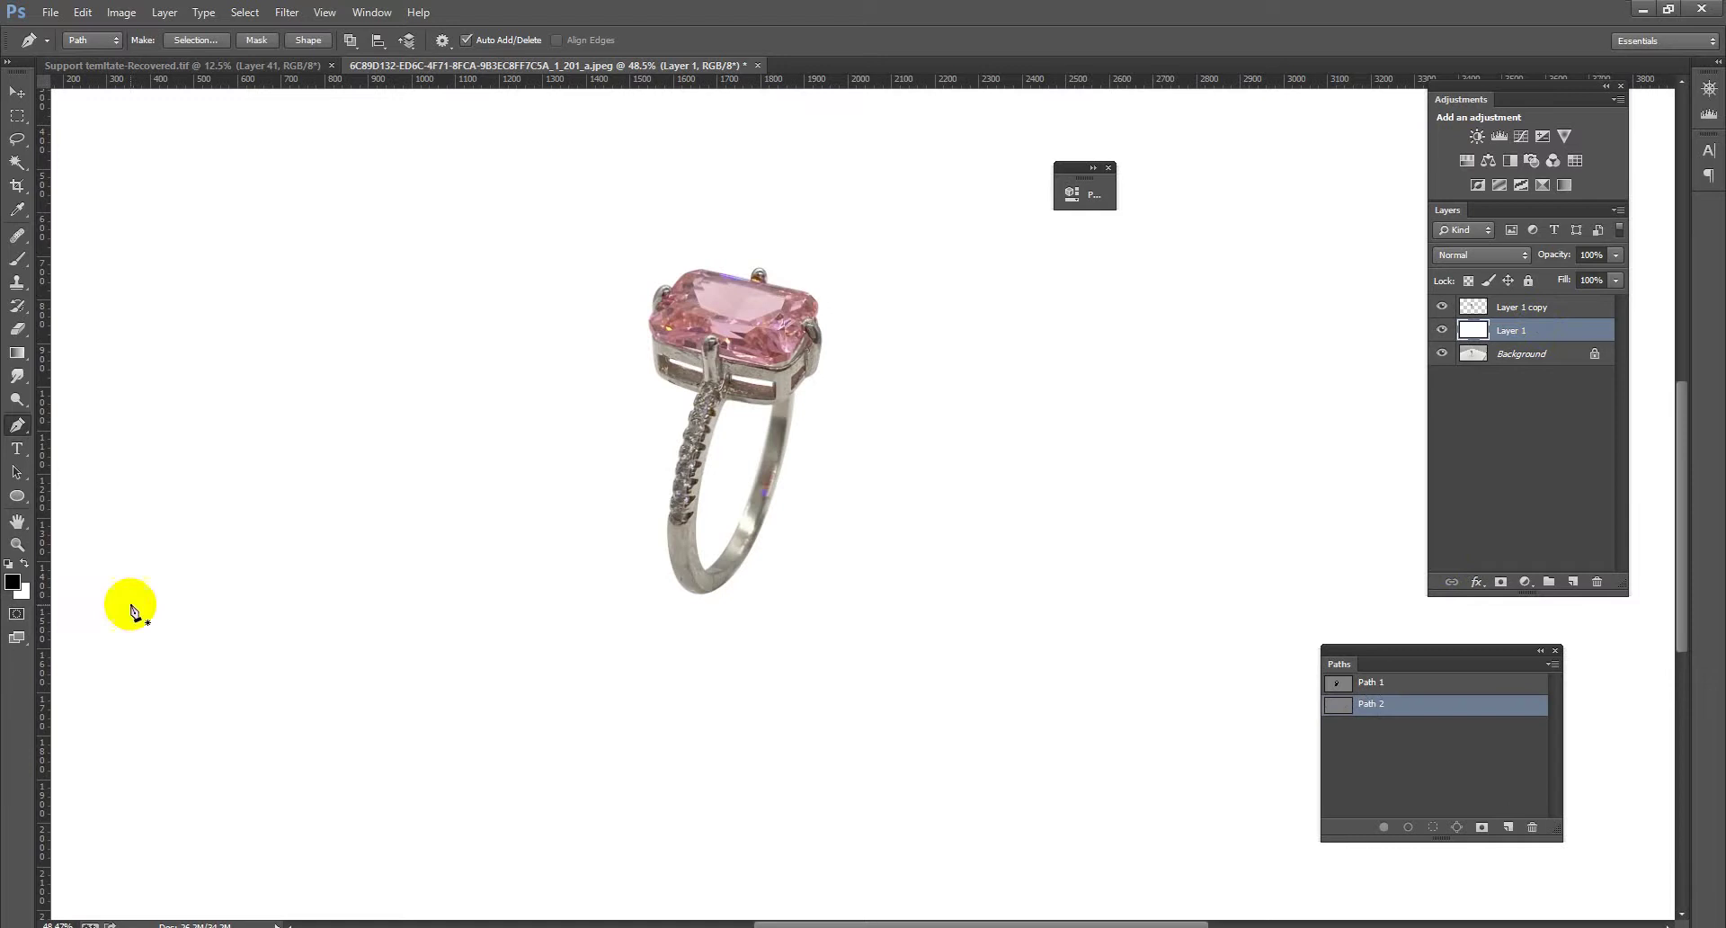
scroll(728, 370, "up", 1)
scroll(728, 369, "up", 5)
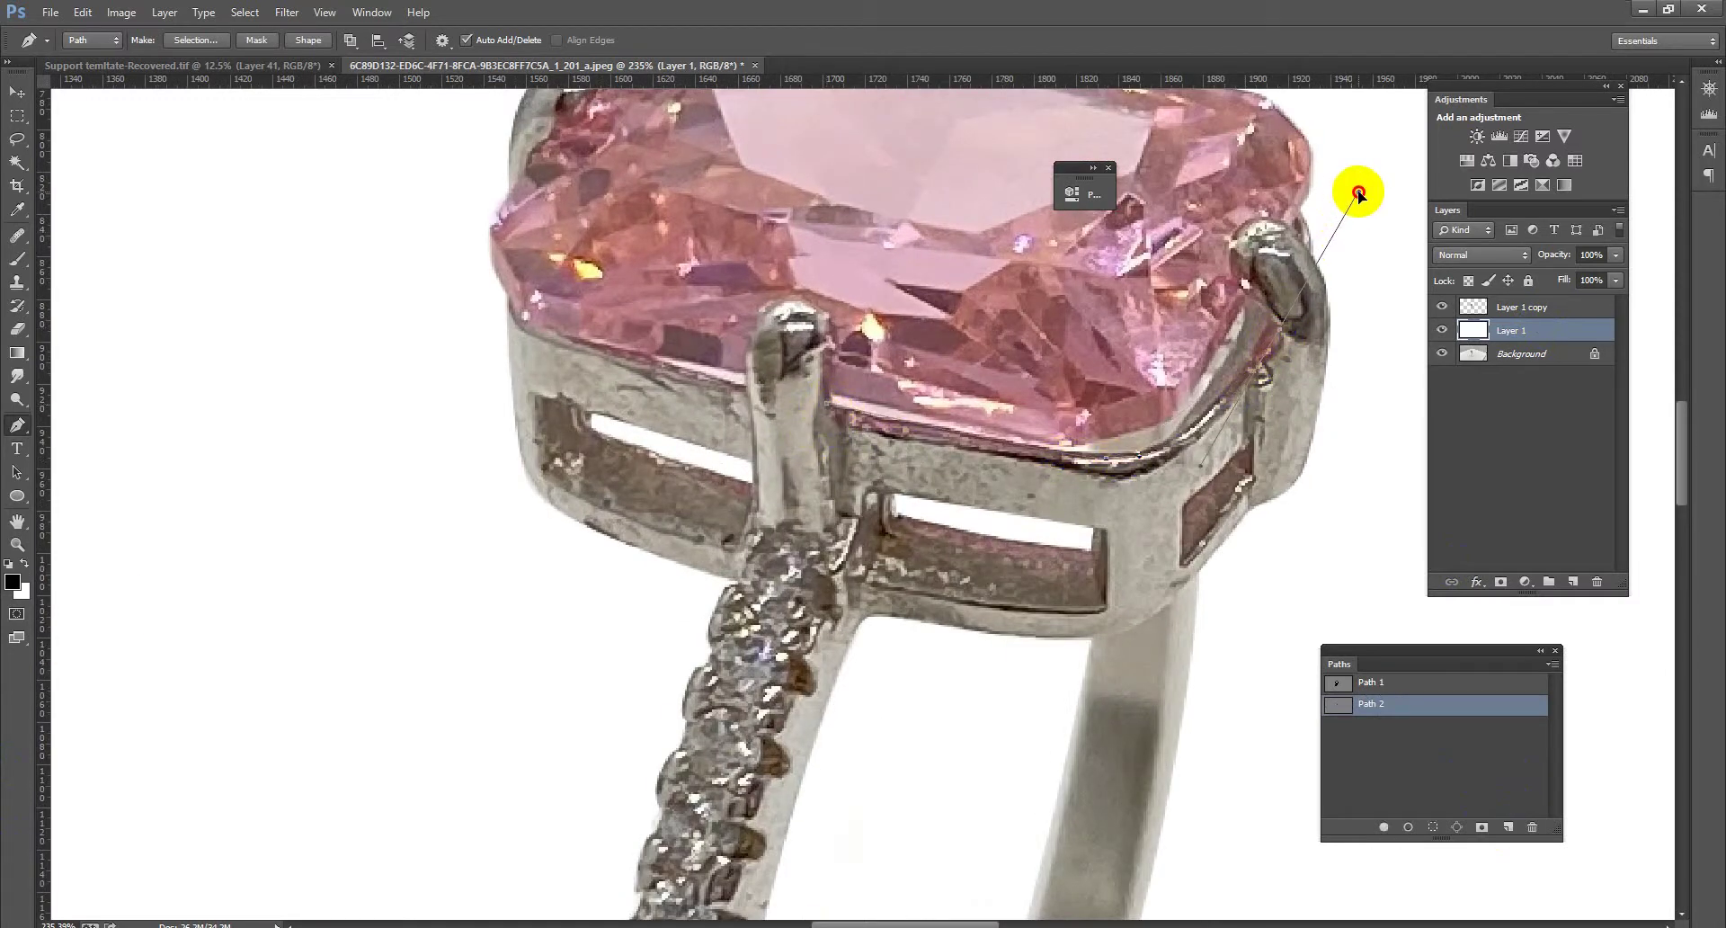
Trace Path 2 along the stone's right edge, past the right prong and across its top
left_click(1256, 277)
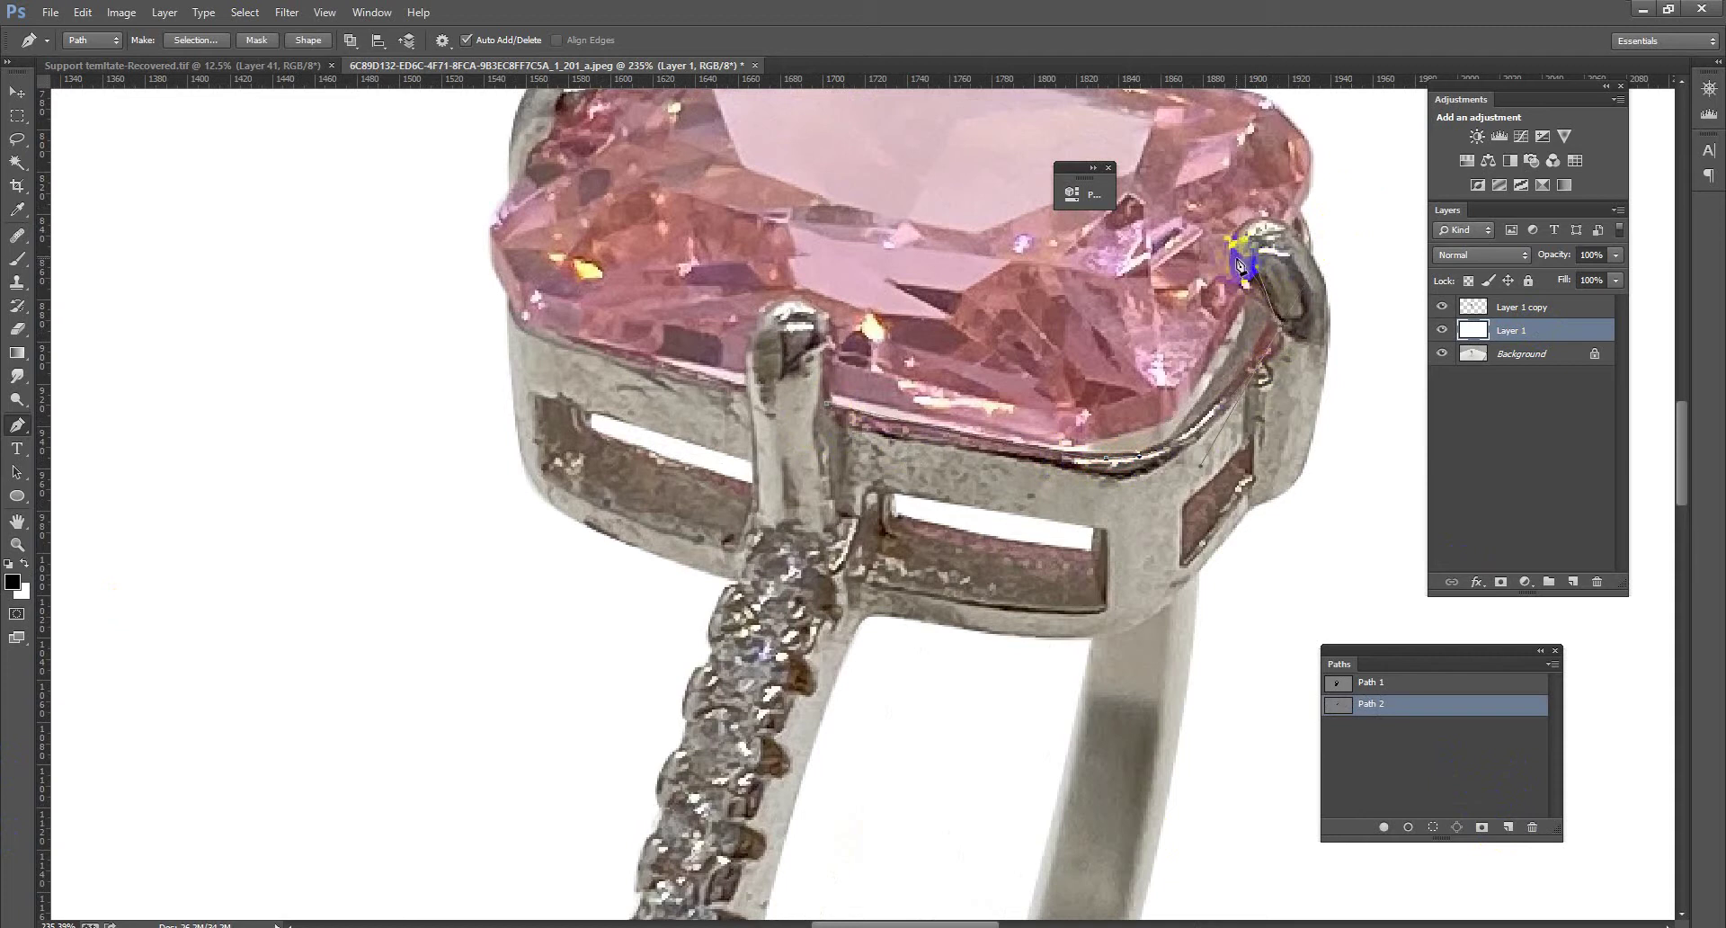
mouse_move(1252, 234)
left_mouse_down()
mouse_move(1322, 251)
mouse_move(1340, 147)
left_mouse_up()
left_click_drag(1224, 206, 1124, 190)
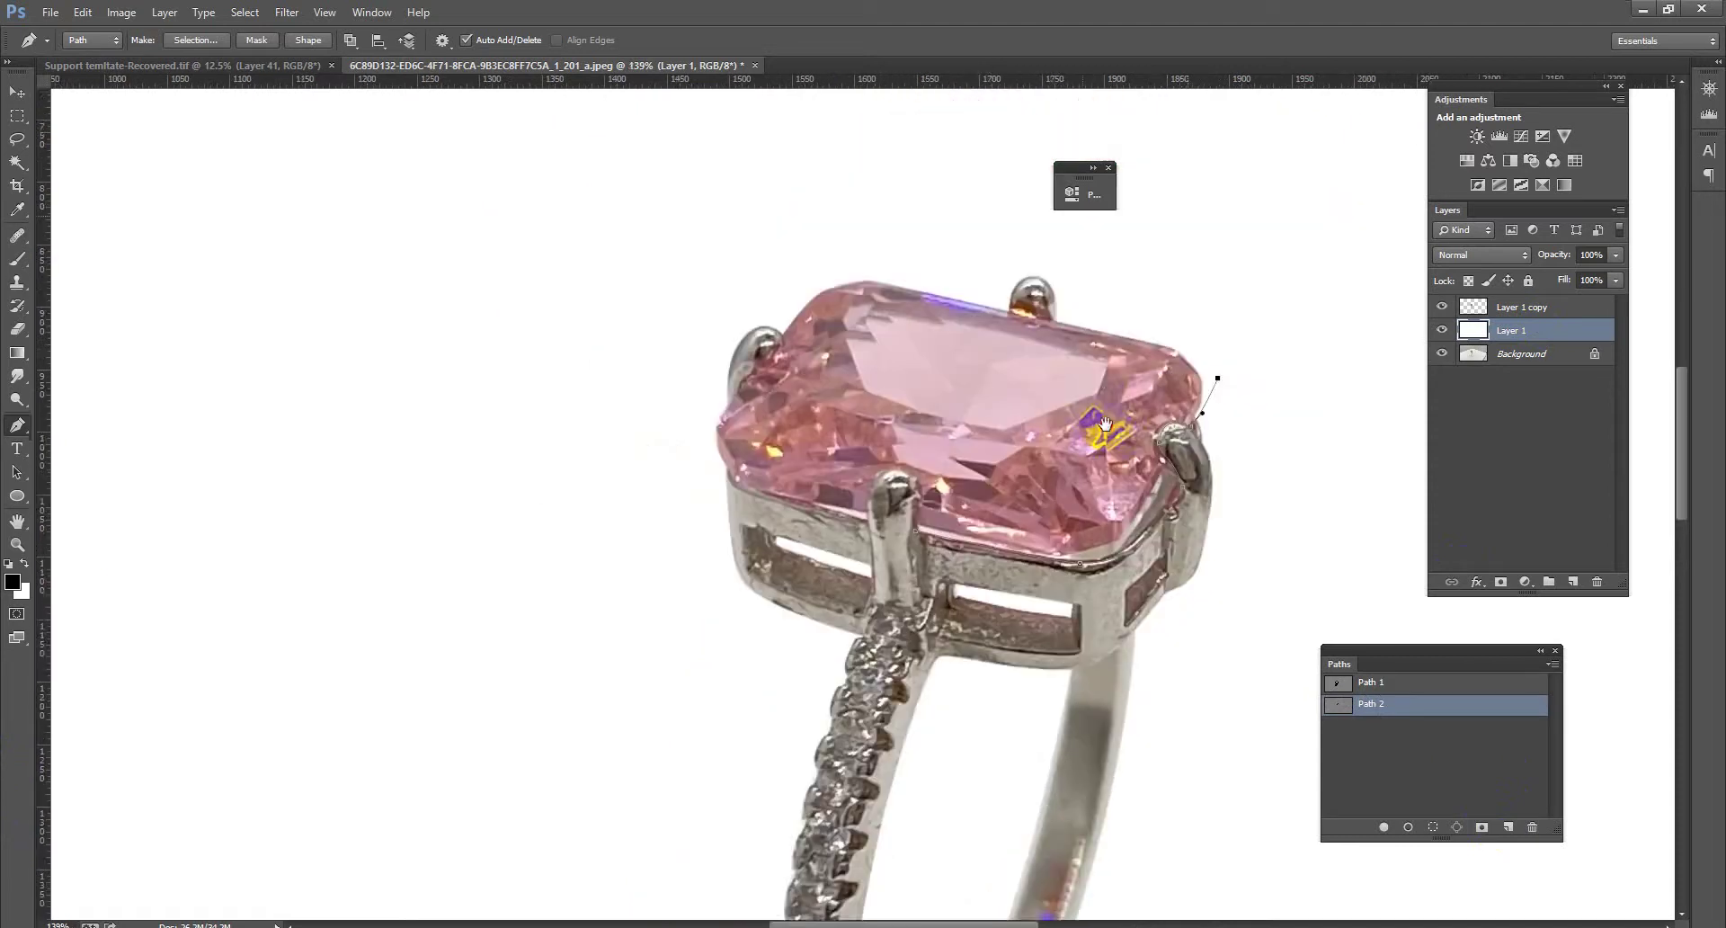
left_click(1136, 381)
left_click(1017, 393)
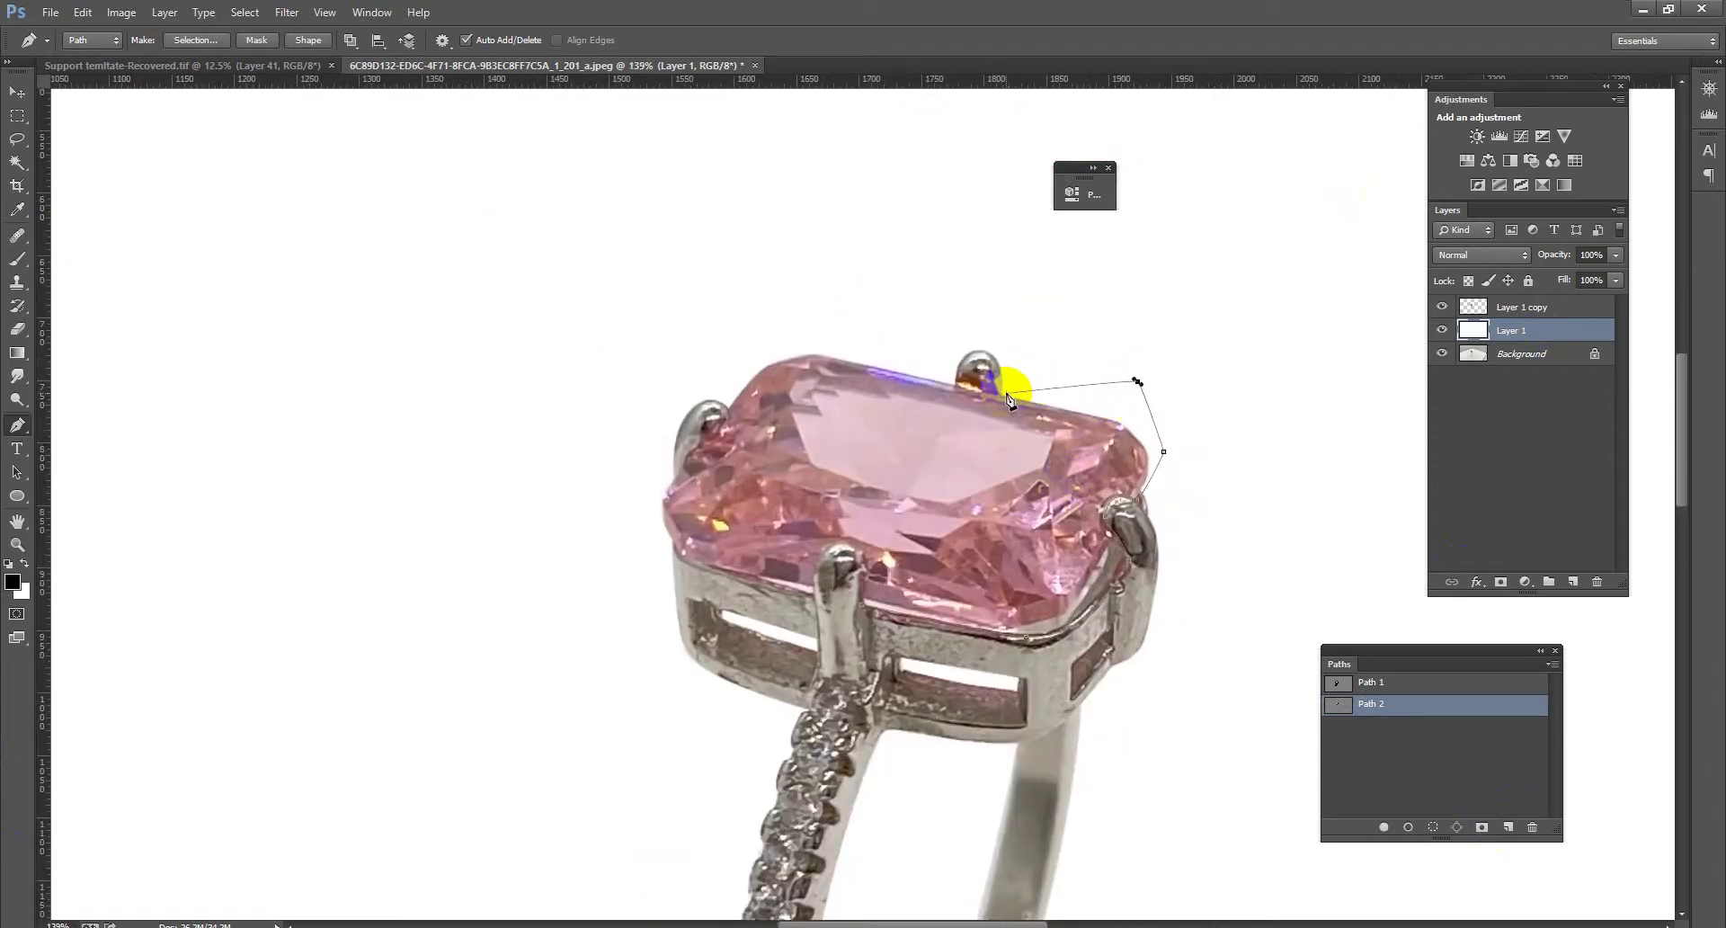
left_click_drag(935, 374, 953, 371)
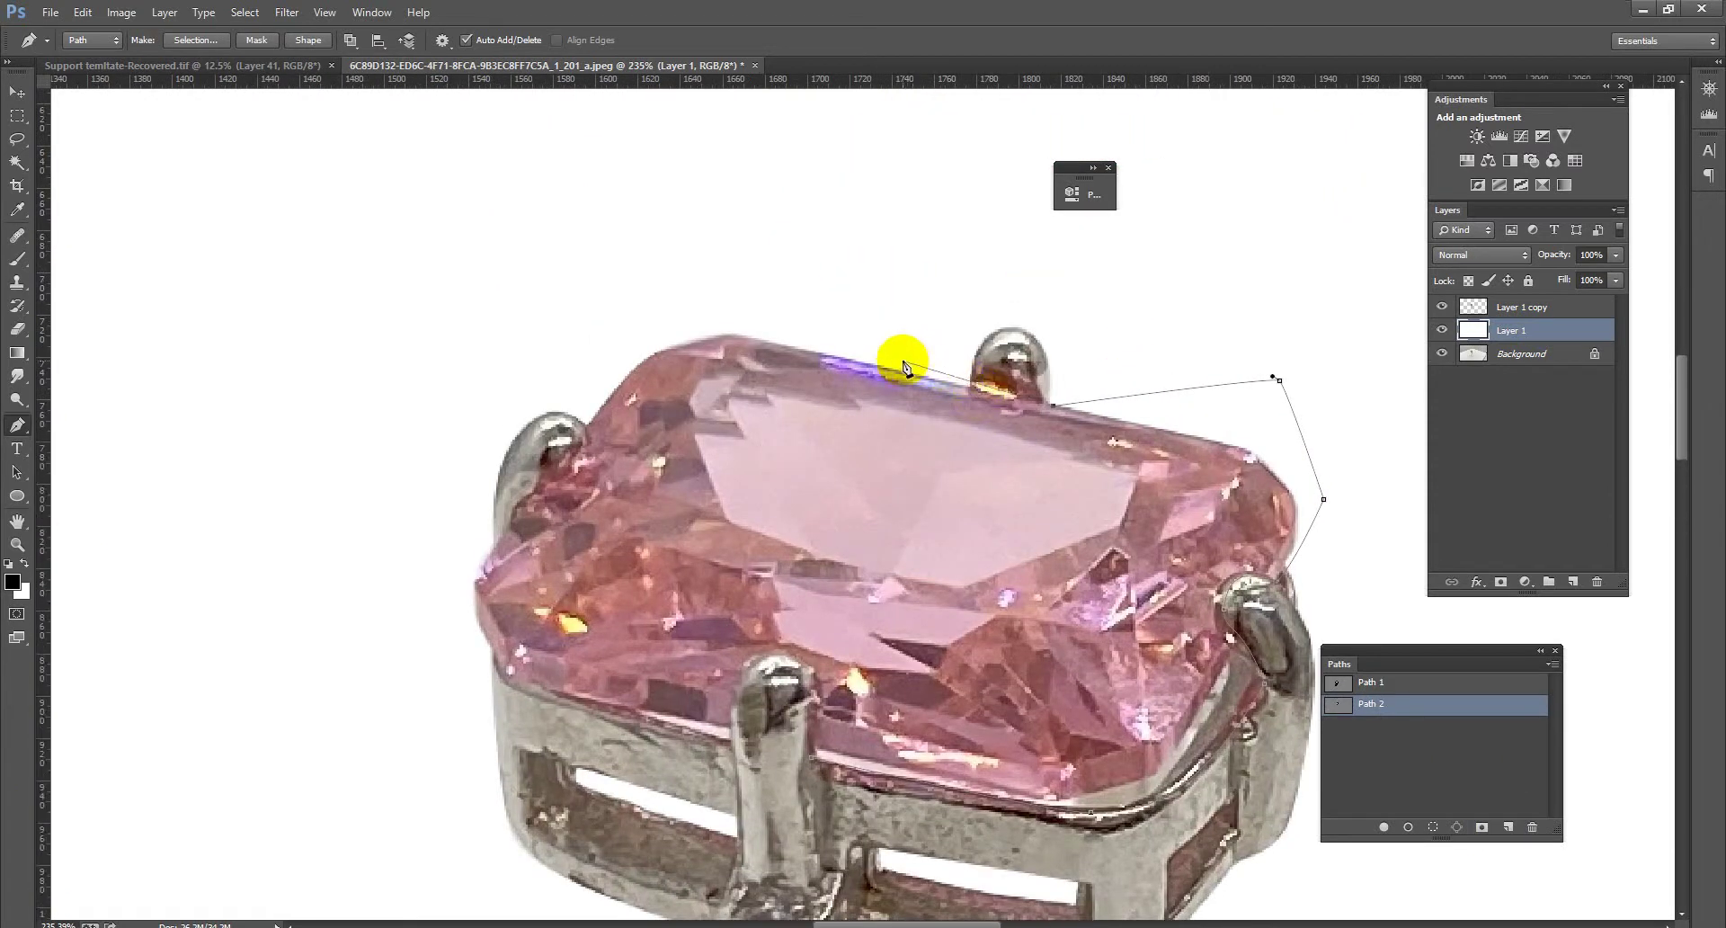
left_click(873, 359)
left_click_drag(715, 283, 675, 289)
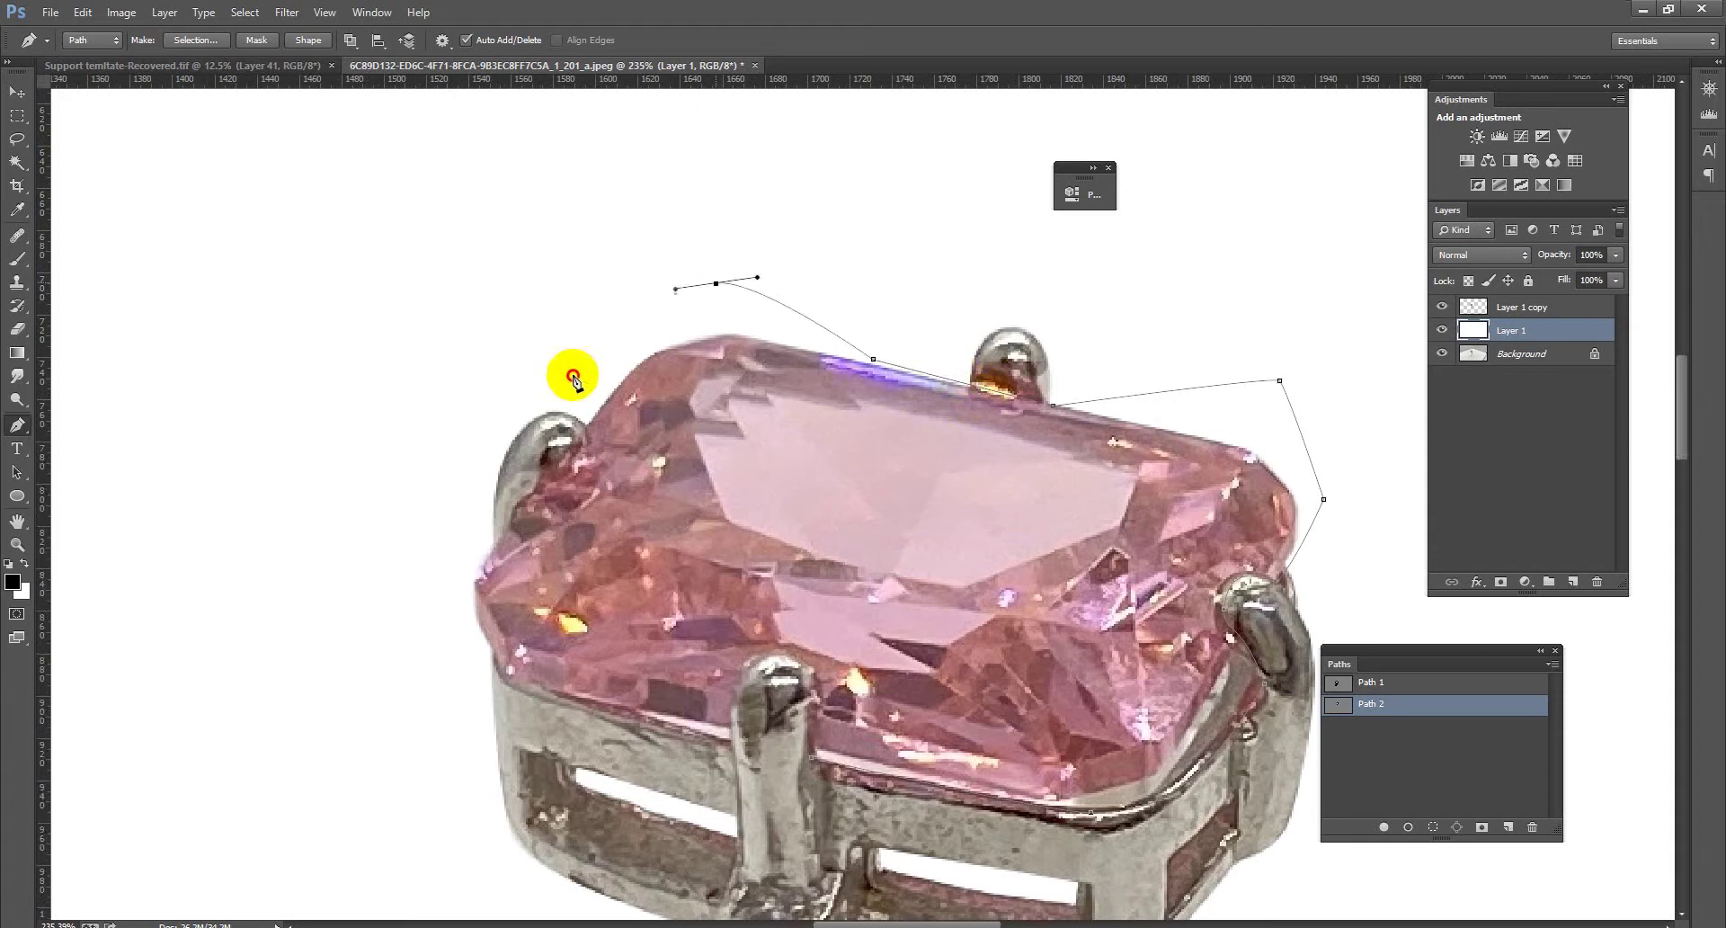
Continue Path 2 down the stone's left side and around to the front prong
left_click_drag(578, 351, 572, 389)
left_click(586, 420)
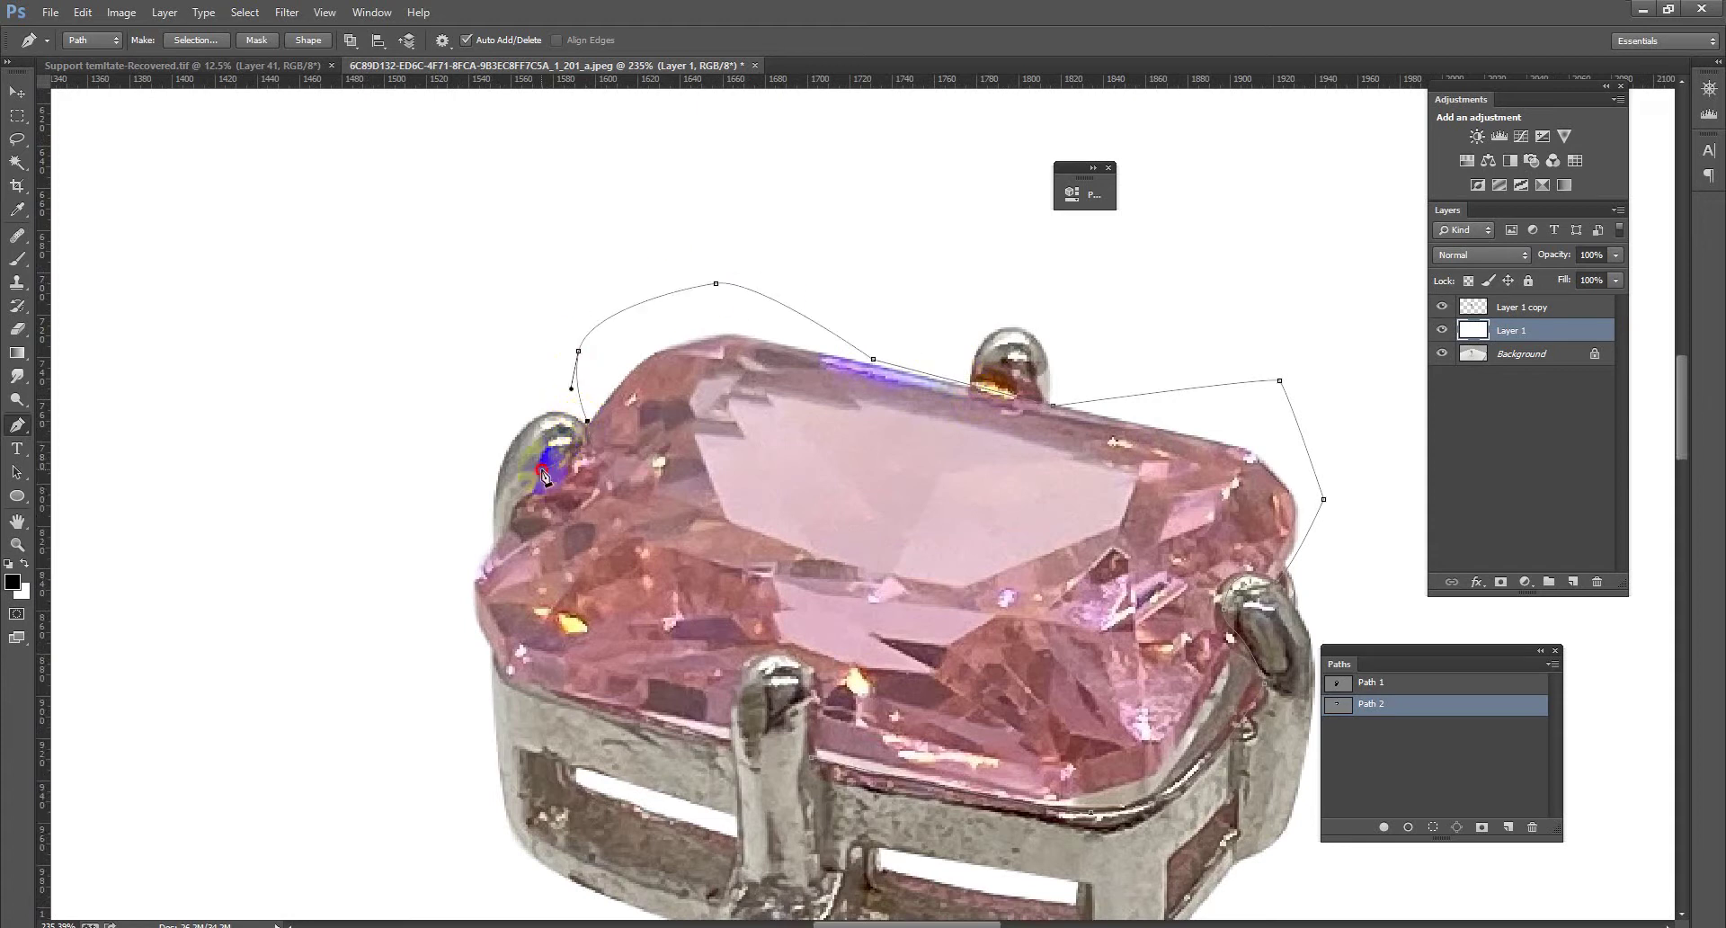
left_click(497, 541)
left_click_drag(503, 540, 440, 580)
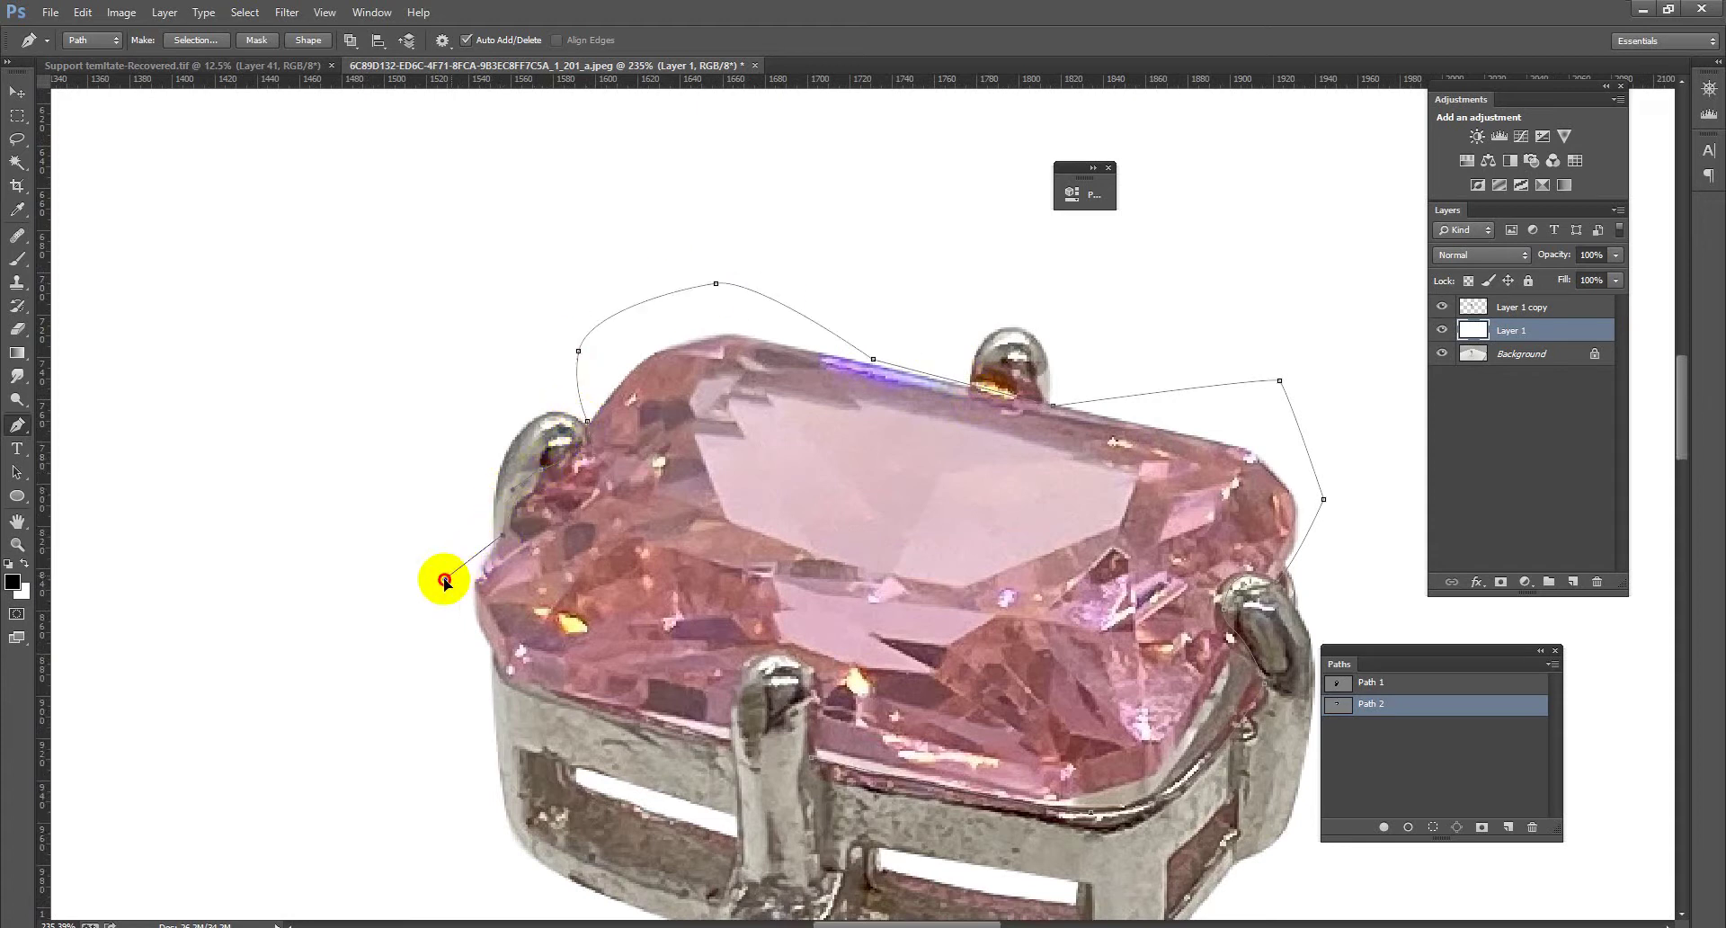
left_click_drag(413, 640, 488, 667)
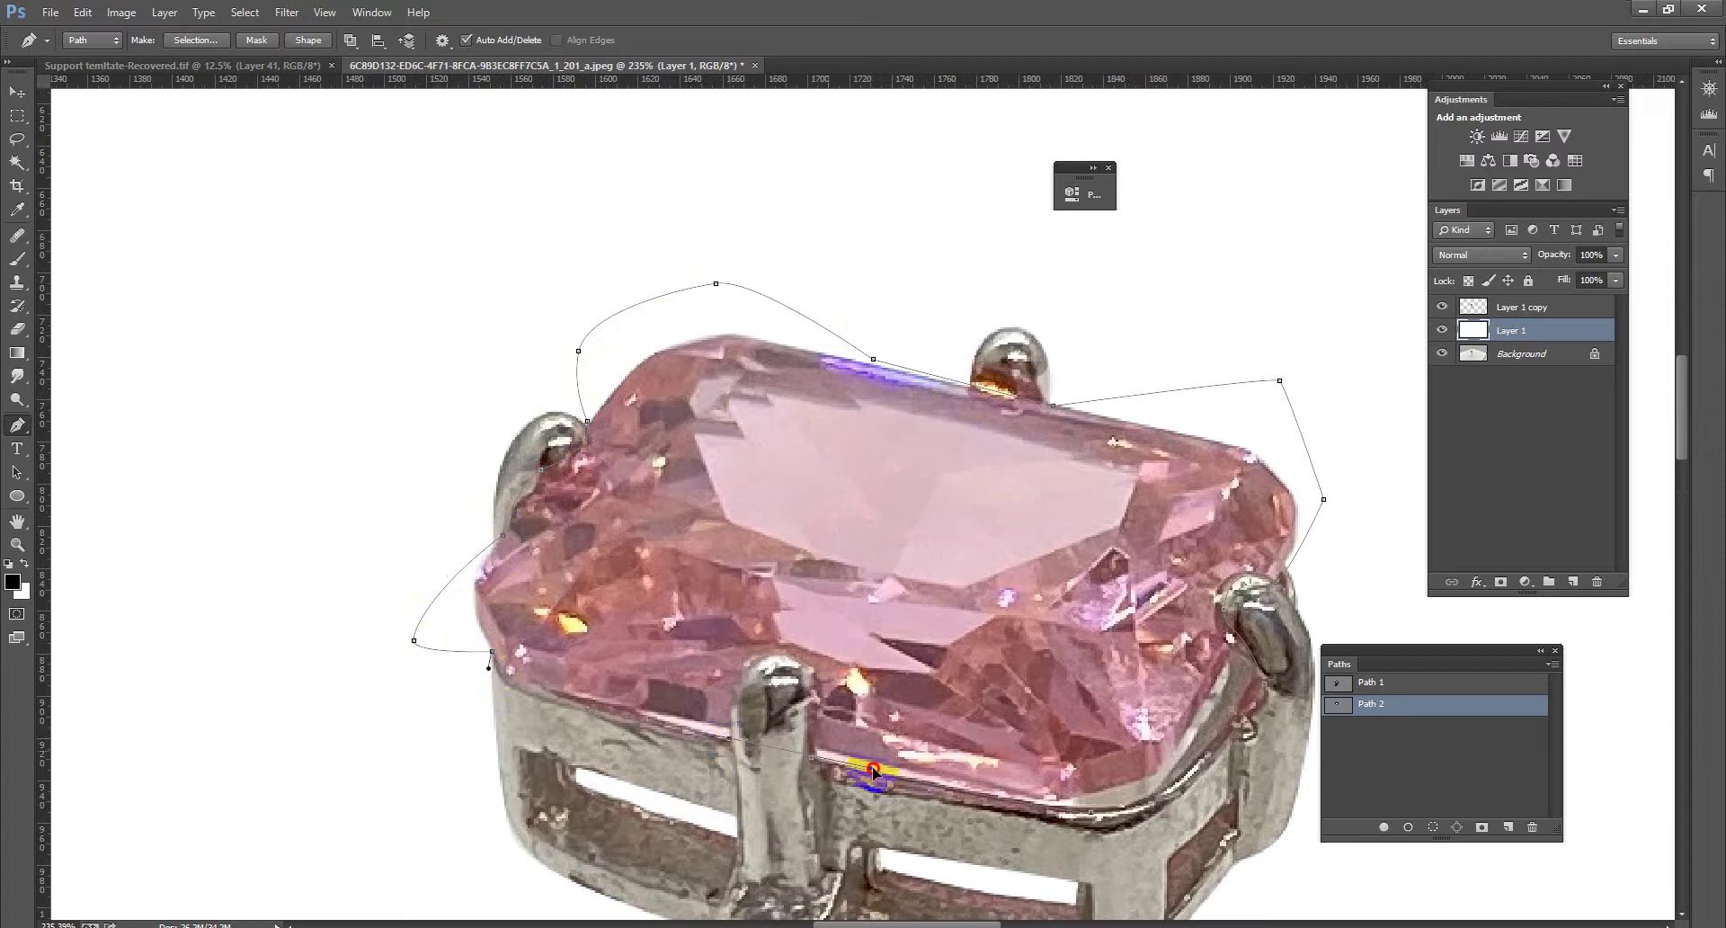
left_click(746, 670)
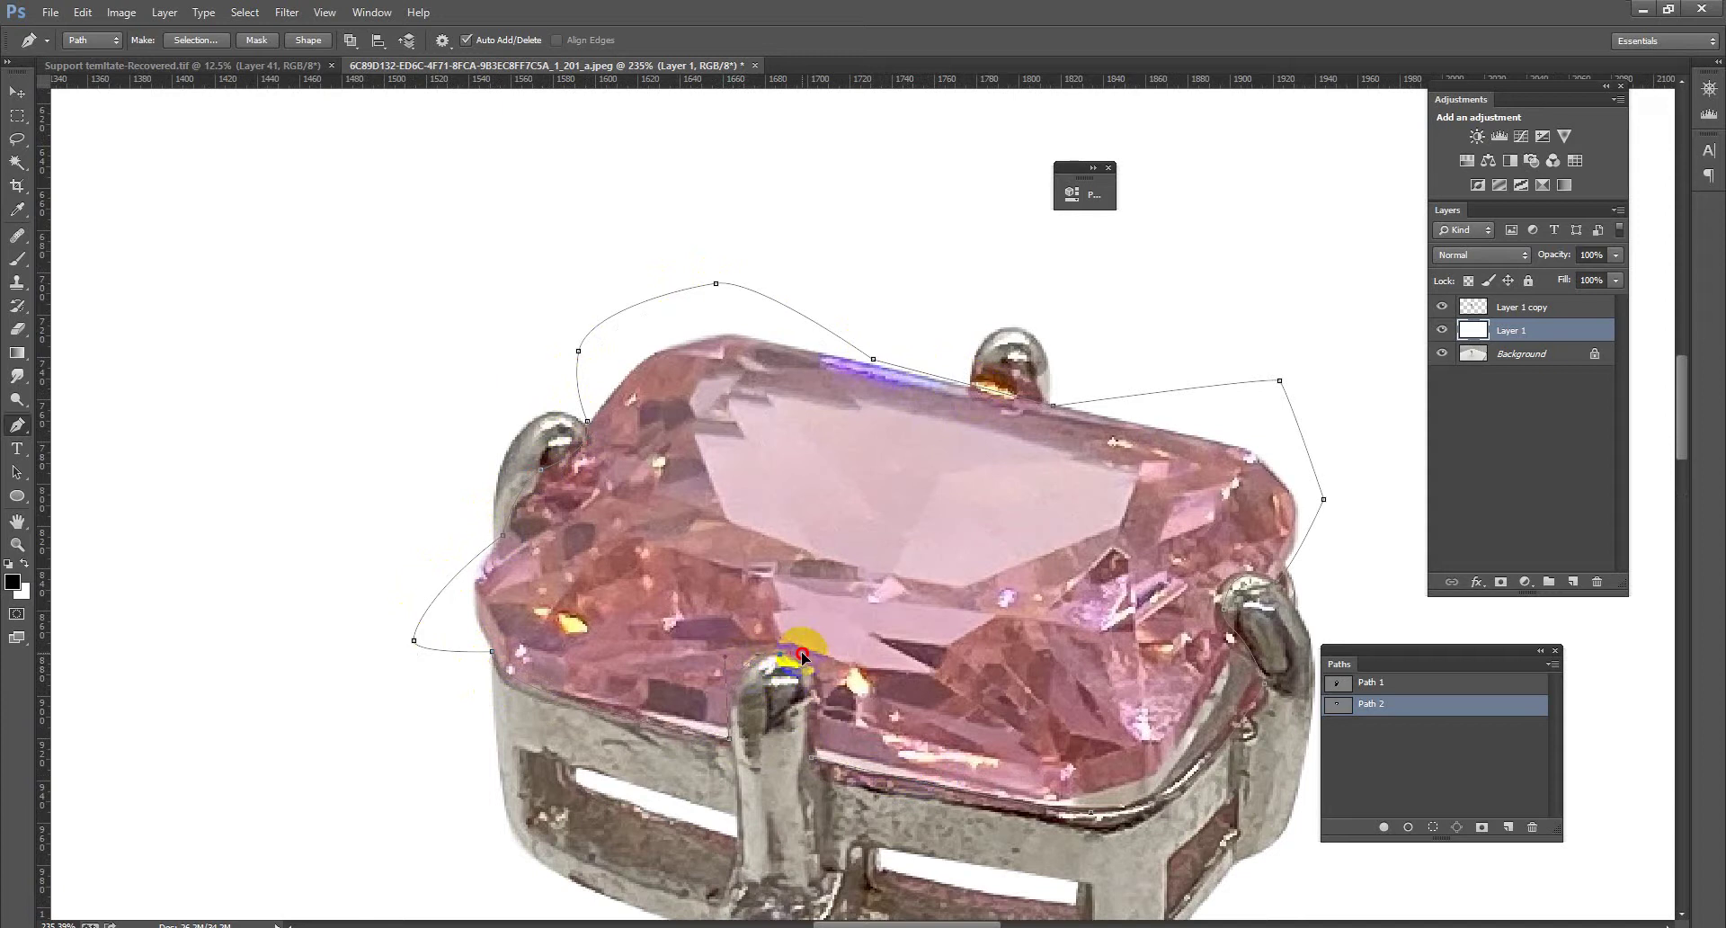
left_click(817, 766)
scroll(797, 849, "down", 5)
Copy the Path 2 area of the Layer 1 copy onto a new Layer 2
key("ctrl+Return")
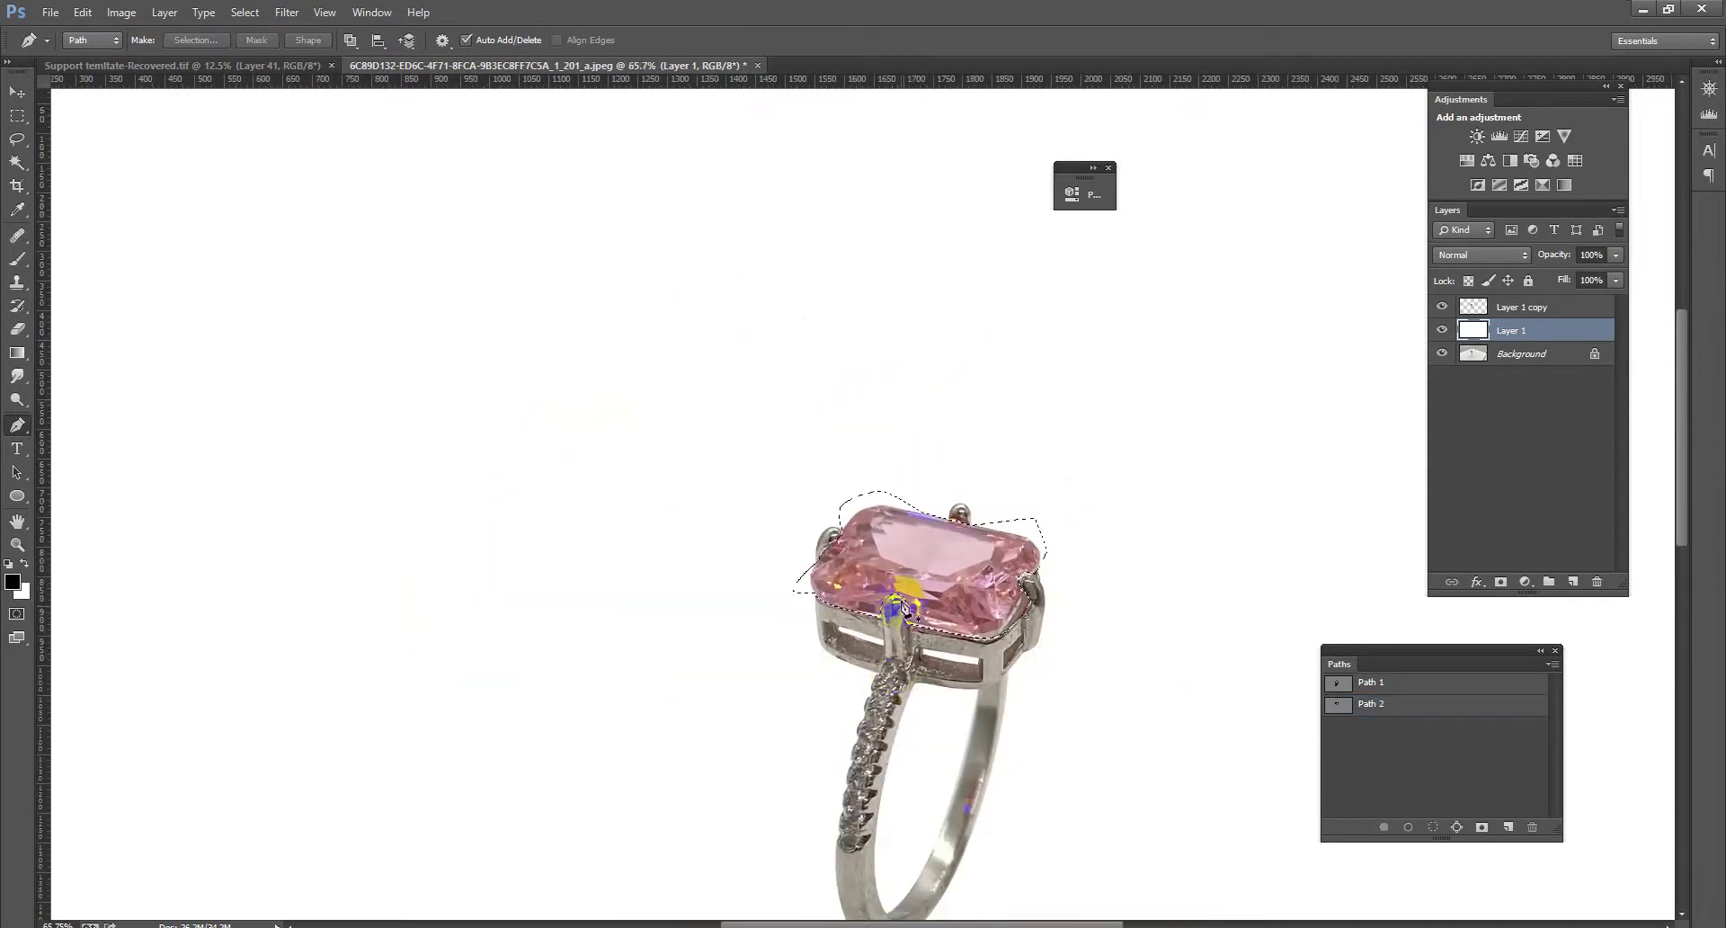
left_click(1565, 308)
key("ctrl+j")
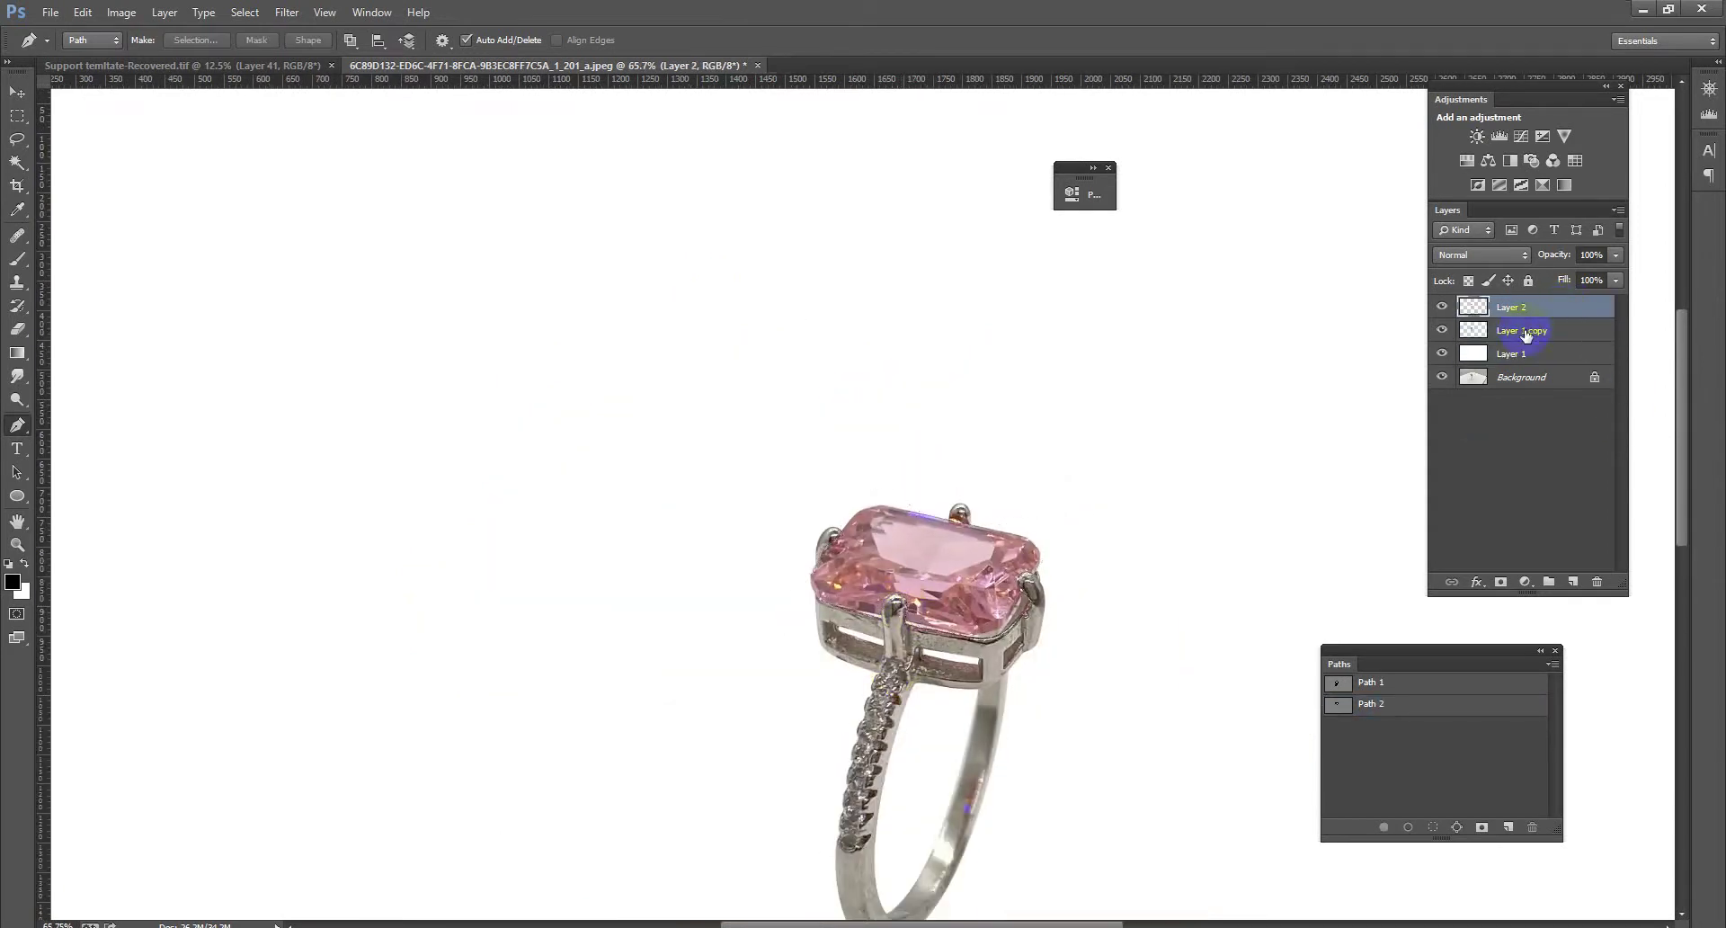
Save the document as a PSD file
key("ctrl+shift+s")
key("Return")
key("Return")
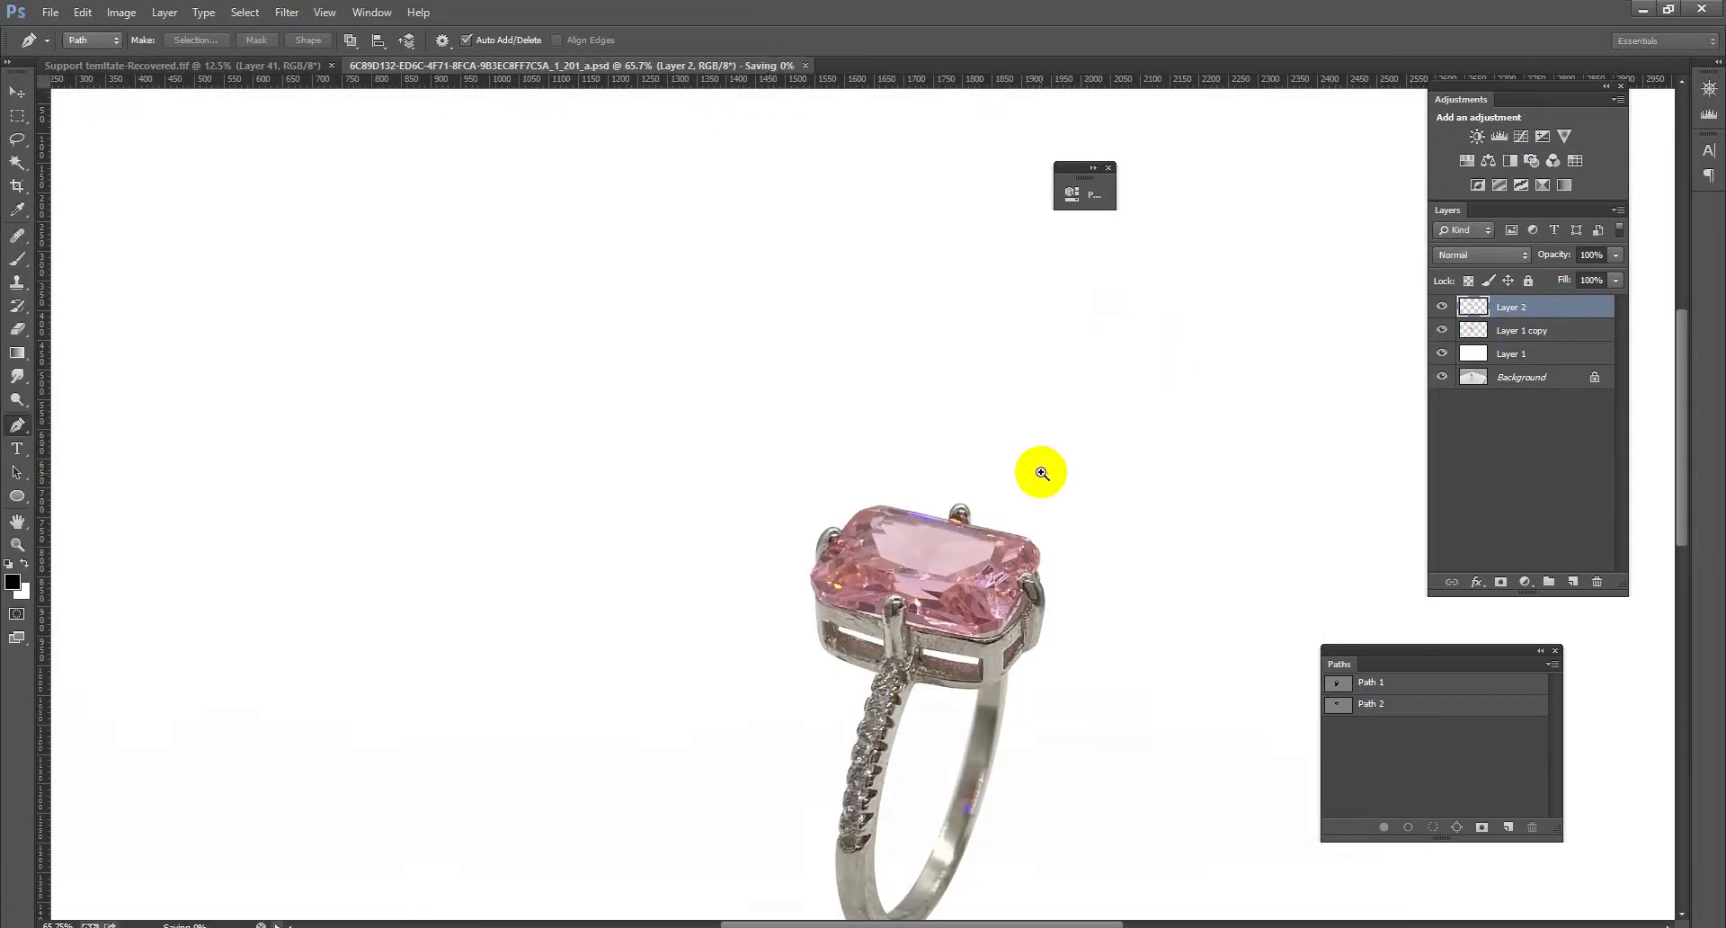
scroll(935, 431, "down", 3)
scroll(636, 462, "up", 3)
scroll(713, 481, "up", 1)
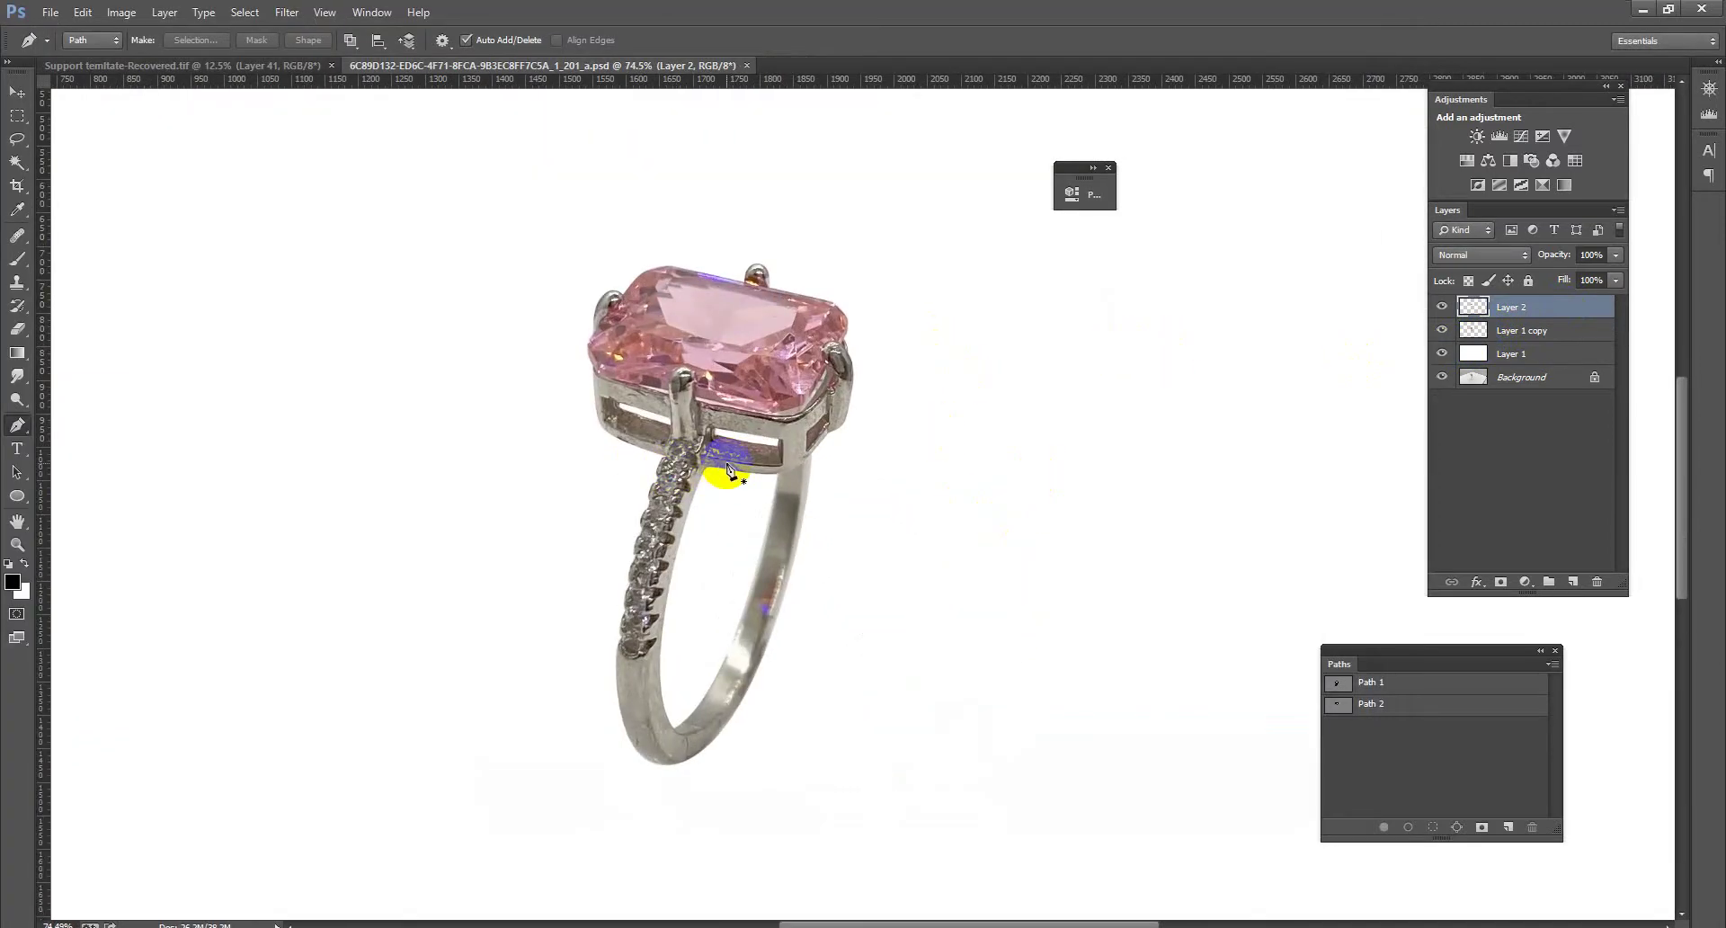
scroll(729, 469, "up", 1)
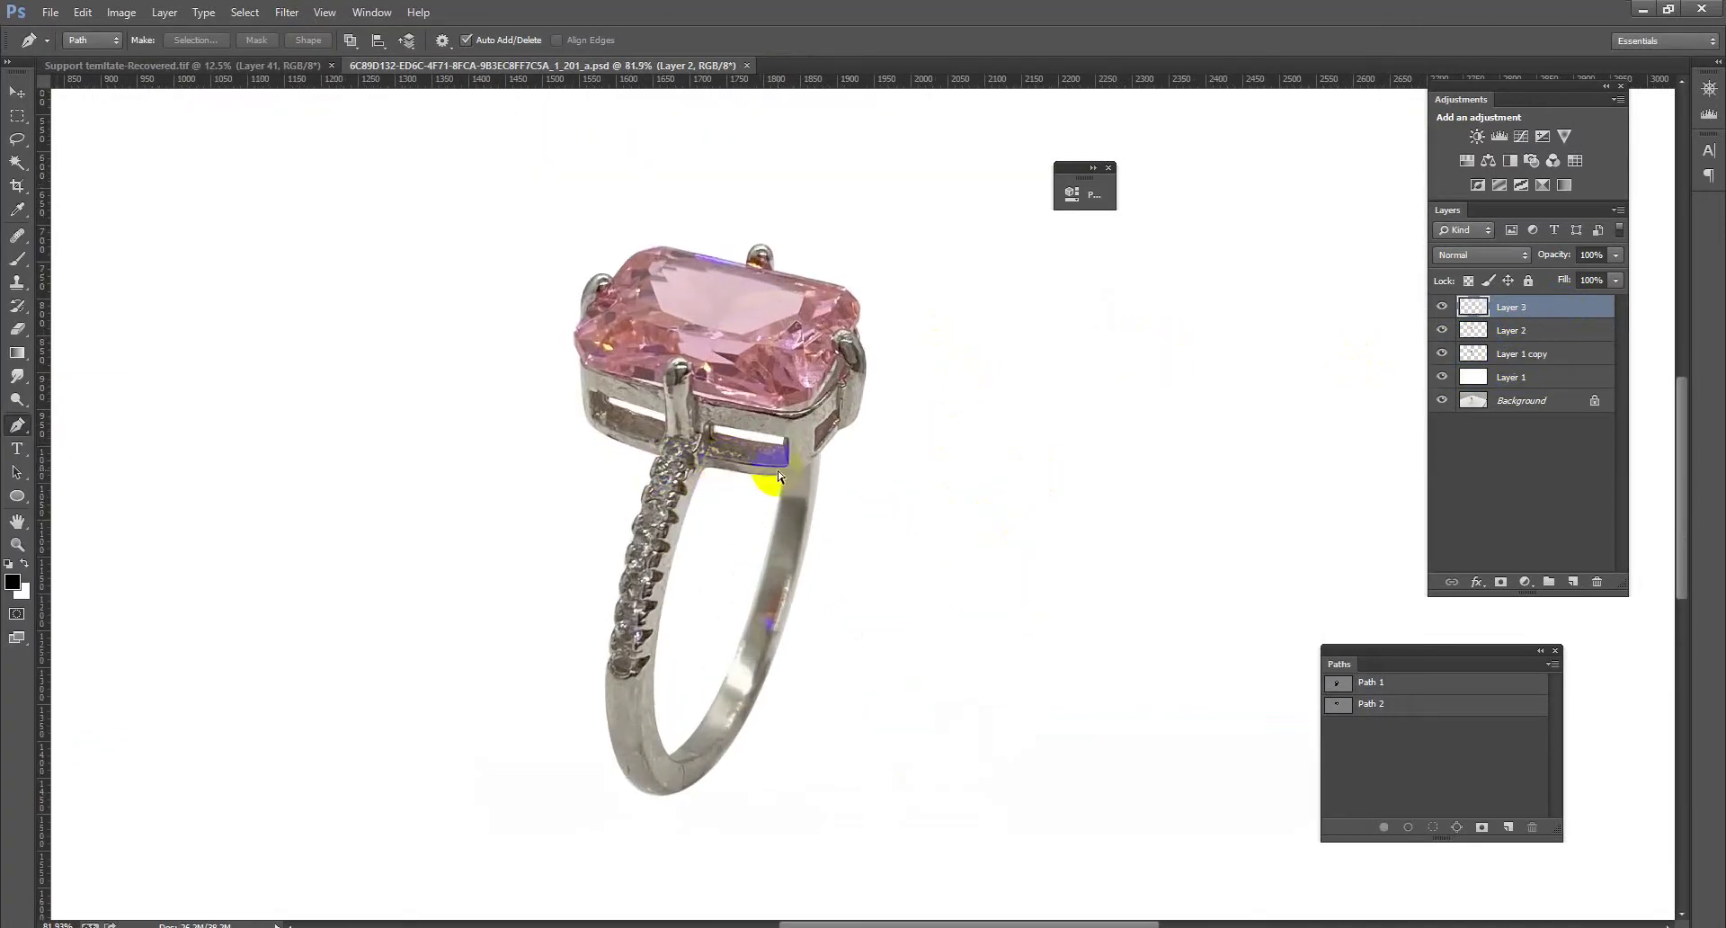
Drag a diamond from the jewellery collage into the ring image
left_click(275, 65)
left_click(16, 91)
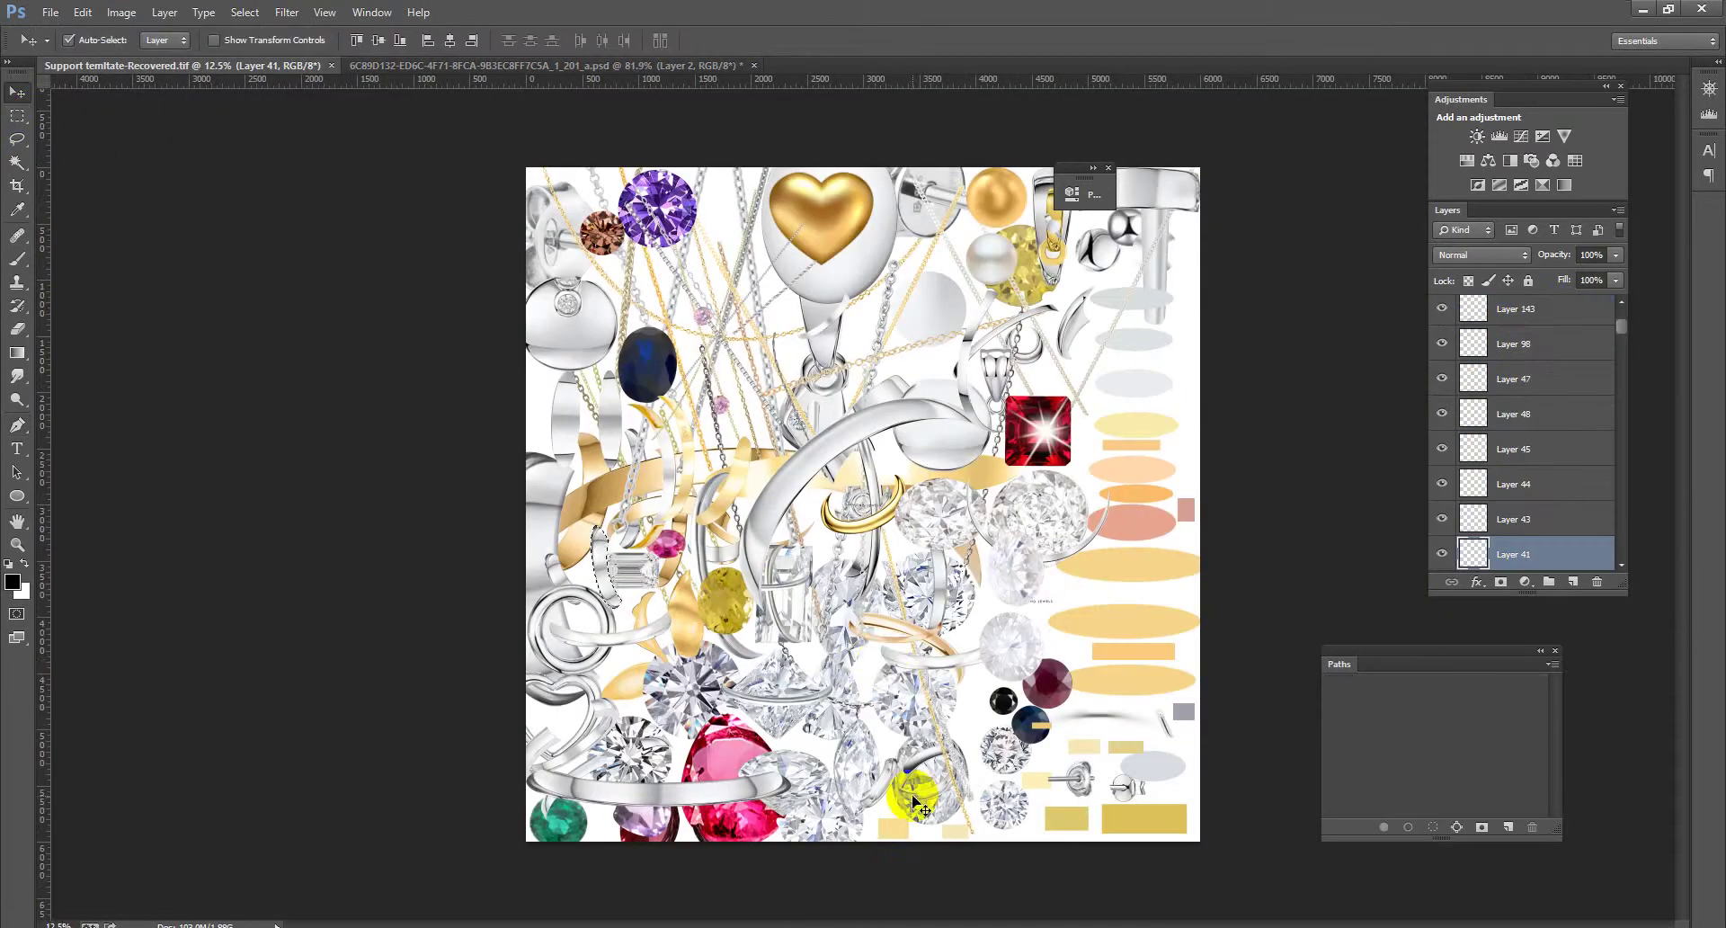
mouse_move(917, 803)
left_mouse_down()
mouse_move(1474, 549)
mouse_move(1008, 400)
left_mouse_up()
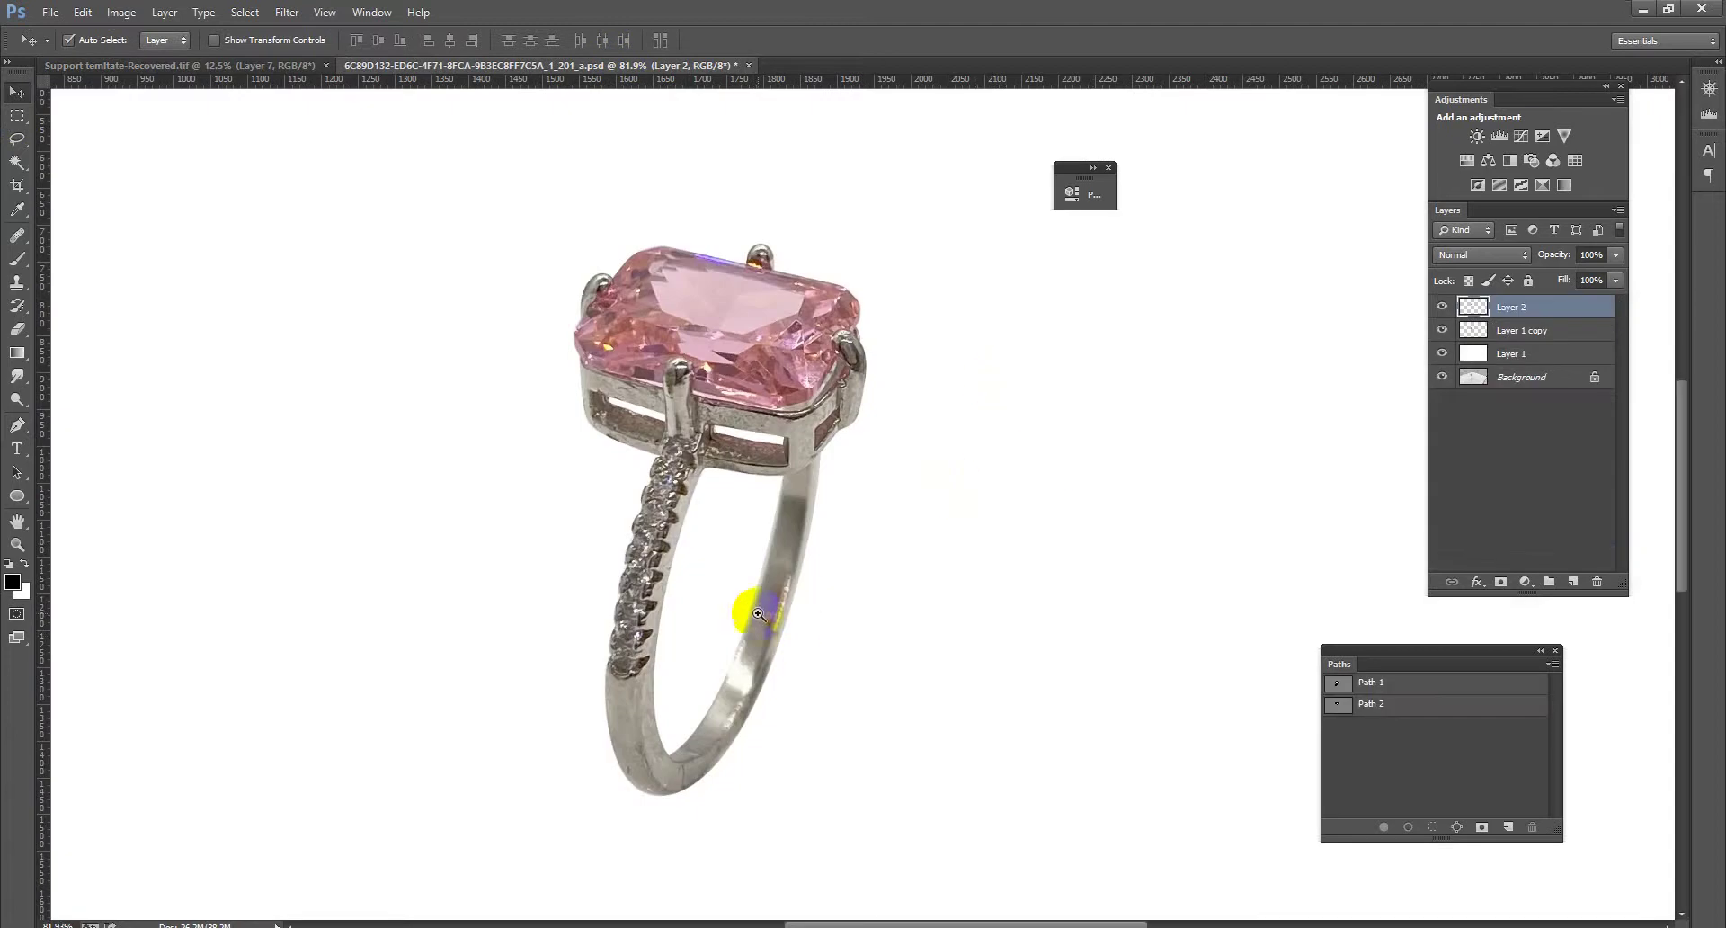
mouse_move(881, 566)
left_mouse_down()
mouse_move(813, 388)
mouse_move(834, 538)
mouse_move(953, 667)
left_mouse_up()
Scale the diamond to about 16%, rotate it about 37° and place it on the band
key("ctrl+t")
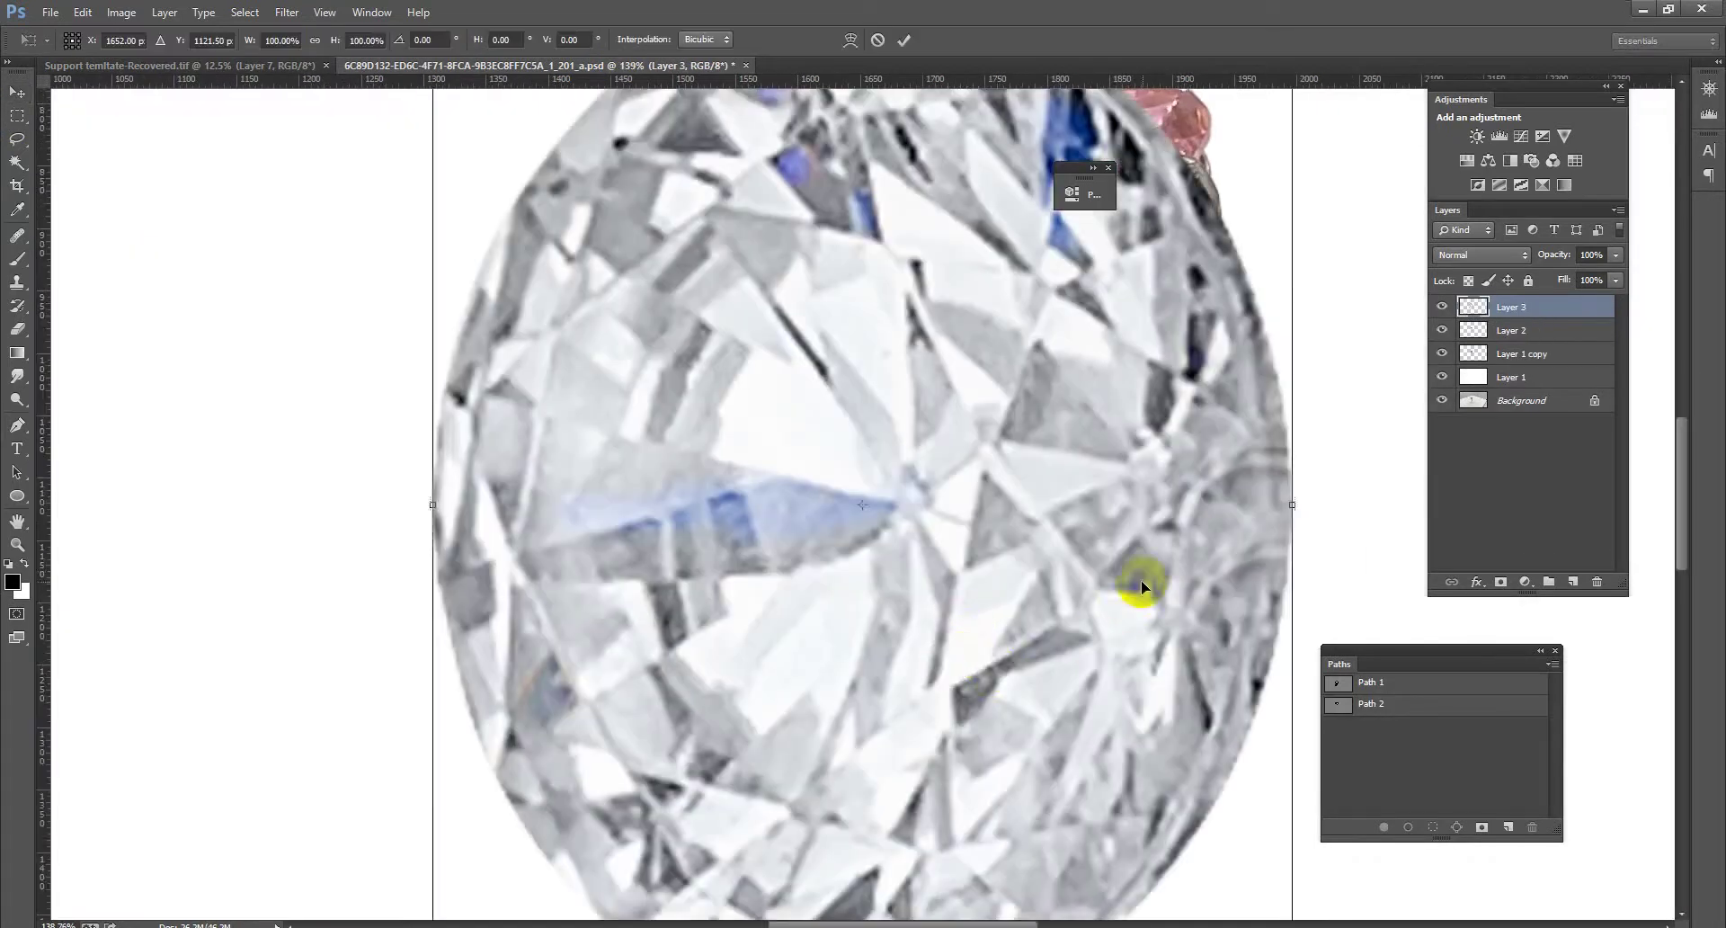
key("ctrl+0")
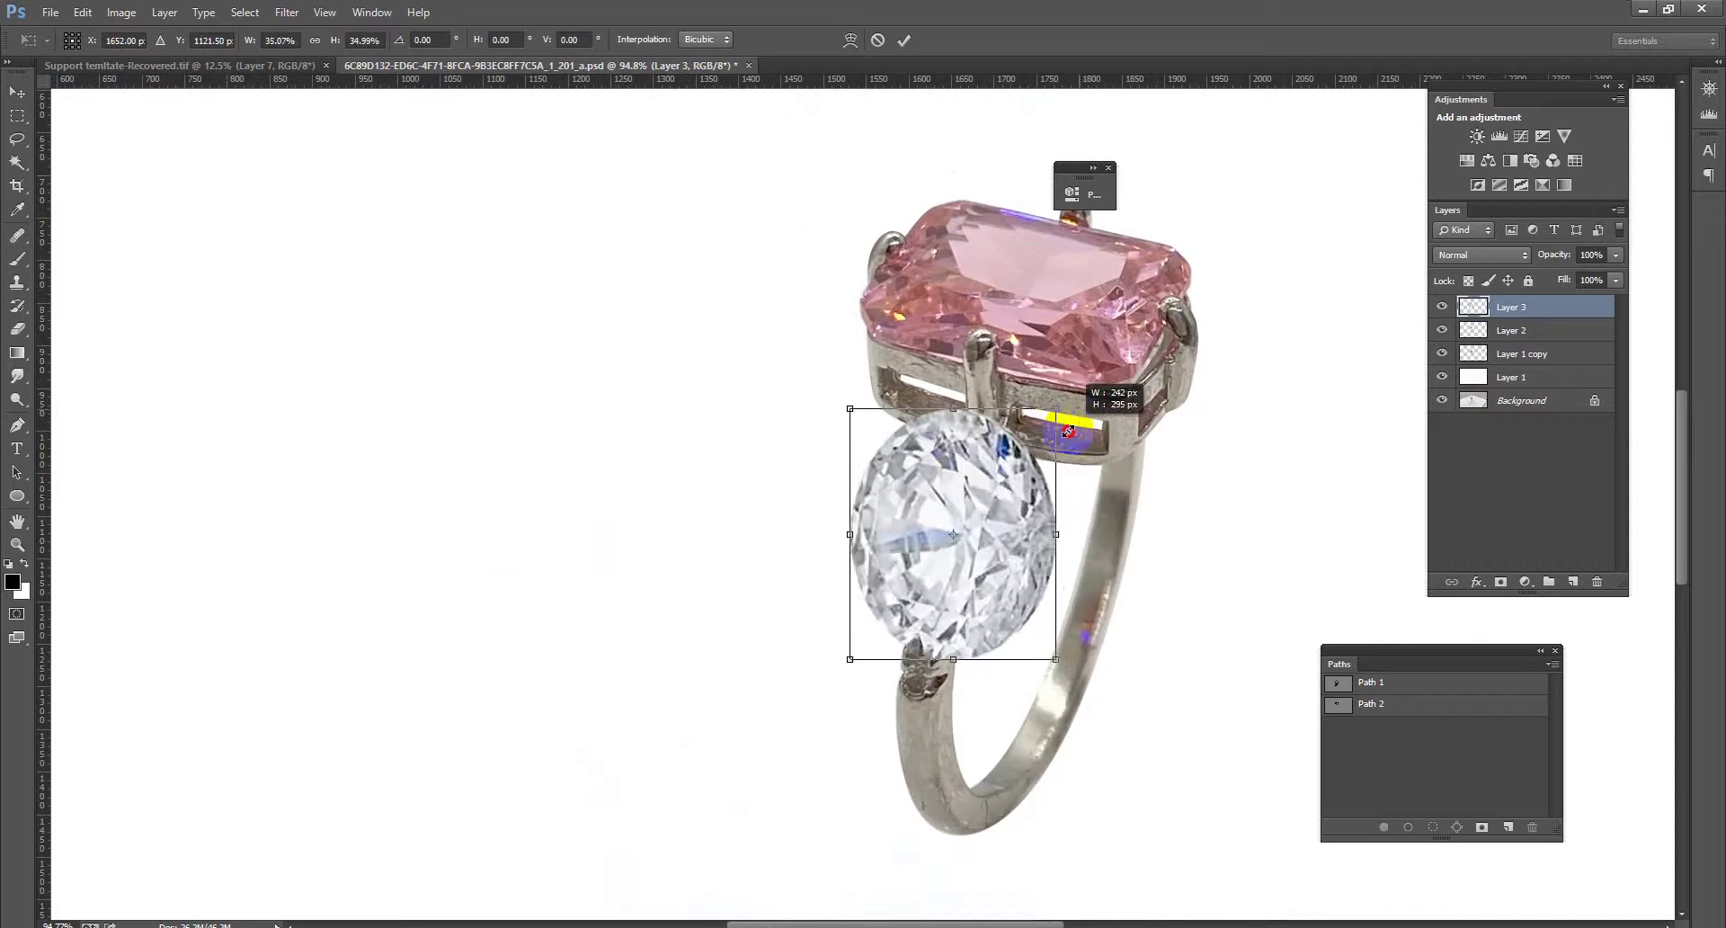
mouse_move(1246, 175)
left_mouse_down()
mouse_move(1021, 474)
mouse_move(1038, 633)
left_mouse_up()
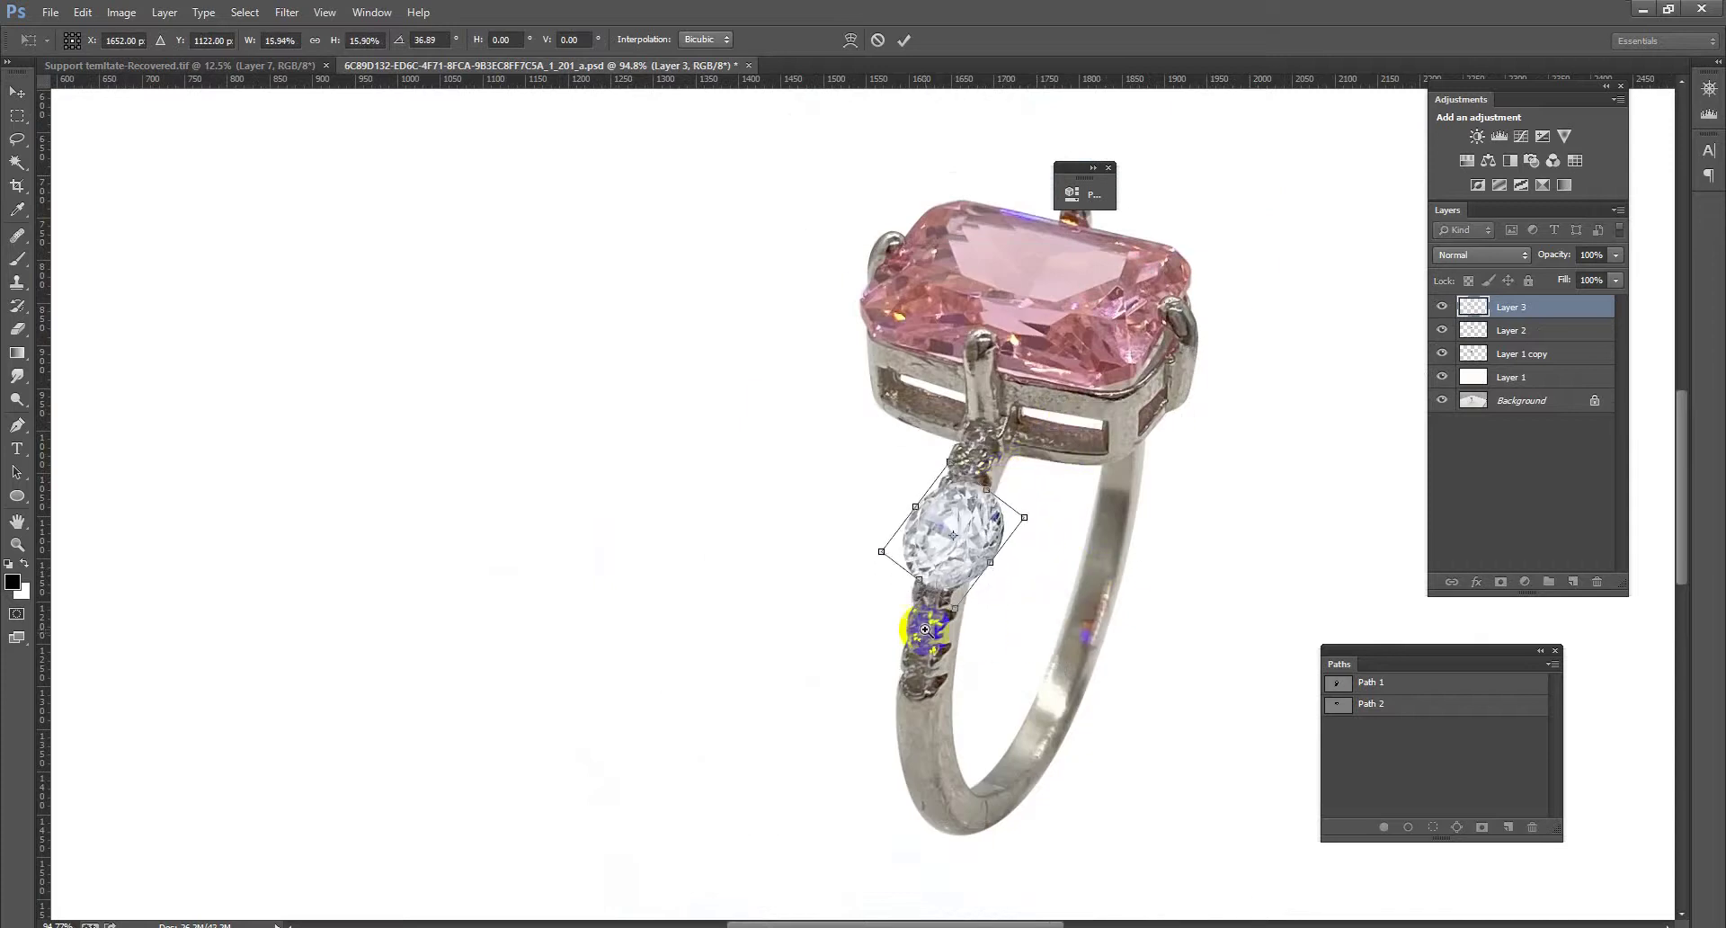
mouse_move(909, 615)
left_mouse_down()
mouse_move(1021, 577)
mouse_move(924, 674)
left_mouse_up()
mouse_move(1124, 709)
left_mouse_down()
mouse_move(1127, 730)
mouse_move(1109, 608)
left_mouse_up()
left_click_drag(936, 643, 1003, 415)
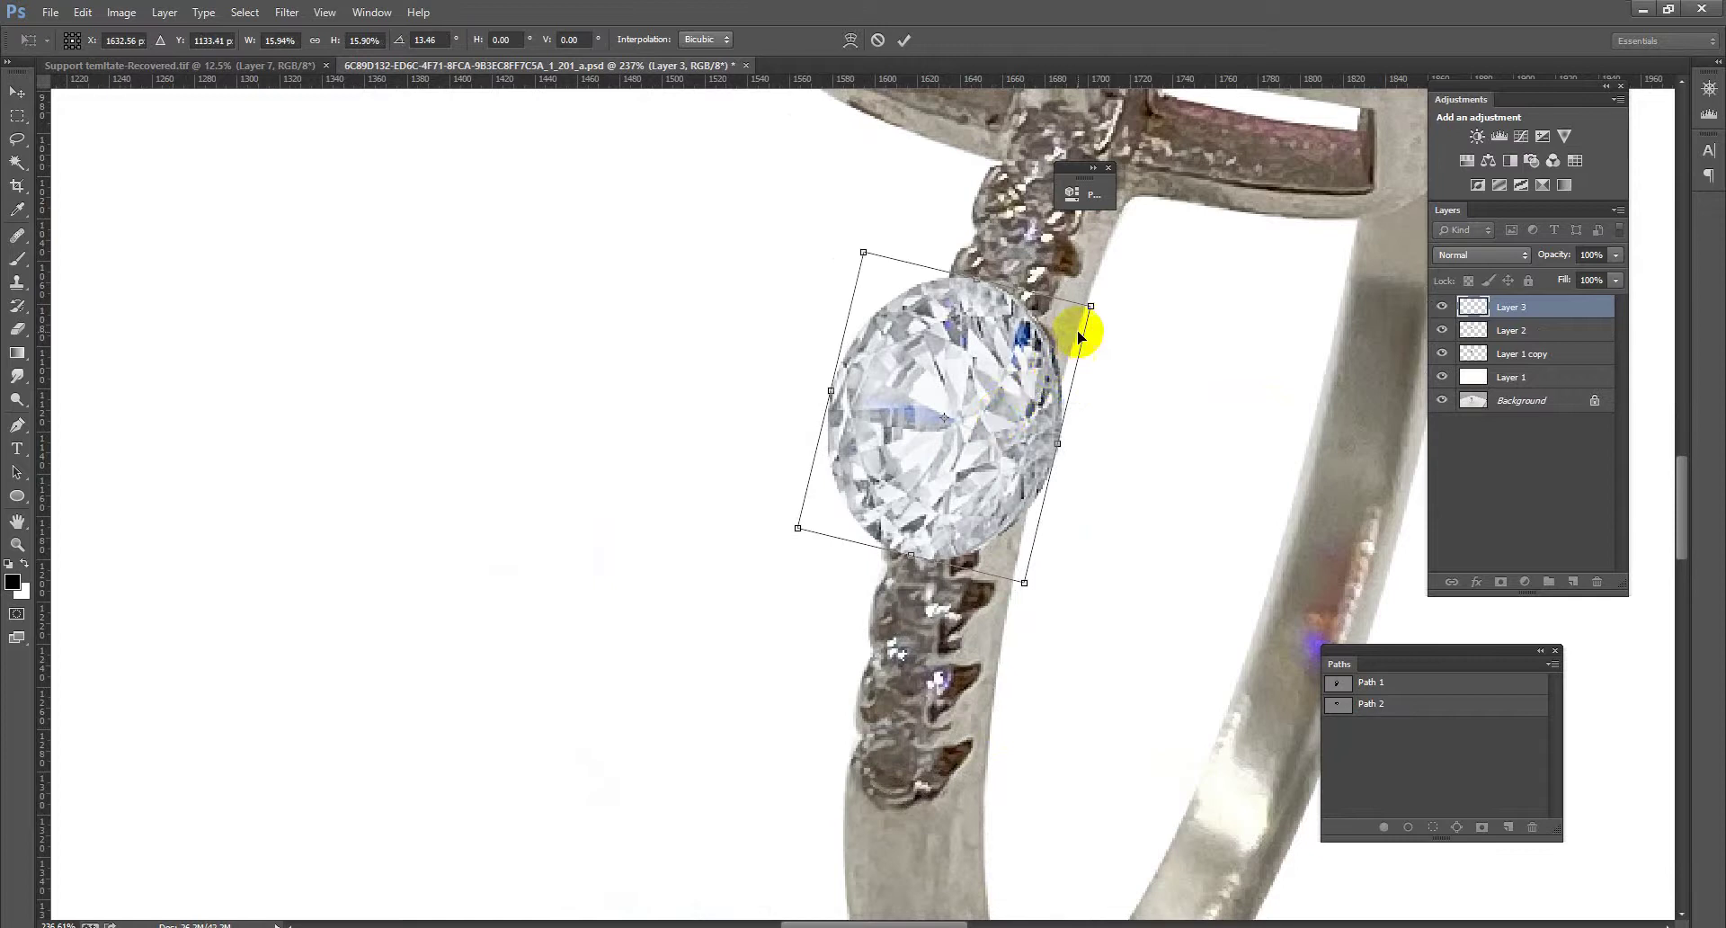
mouse_move(1096, 300)
left_mouse_down()
mouse_move(955, 396)
mouse_move(1048, 543)
mouse_move(968, 427)
mouse_move(1033, 202)
left_mouse_up()
key("Return")
Duplicate the diamond down along the band, through Layer 3 copy 7
scroll(1002, 273, "down", 2)
scroll(1002, 273, "up", 1)
mouse_move(975, 441)
left_mouse_down()
mouse_move(957, 504)
mouse_move(948, 489)
mouse_move(914, 706)
left_mouse_up()
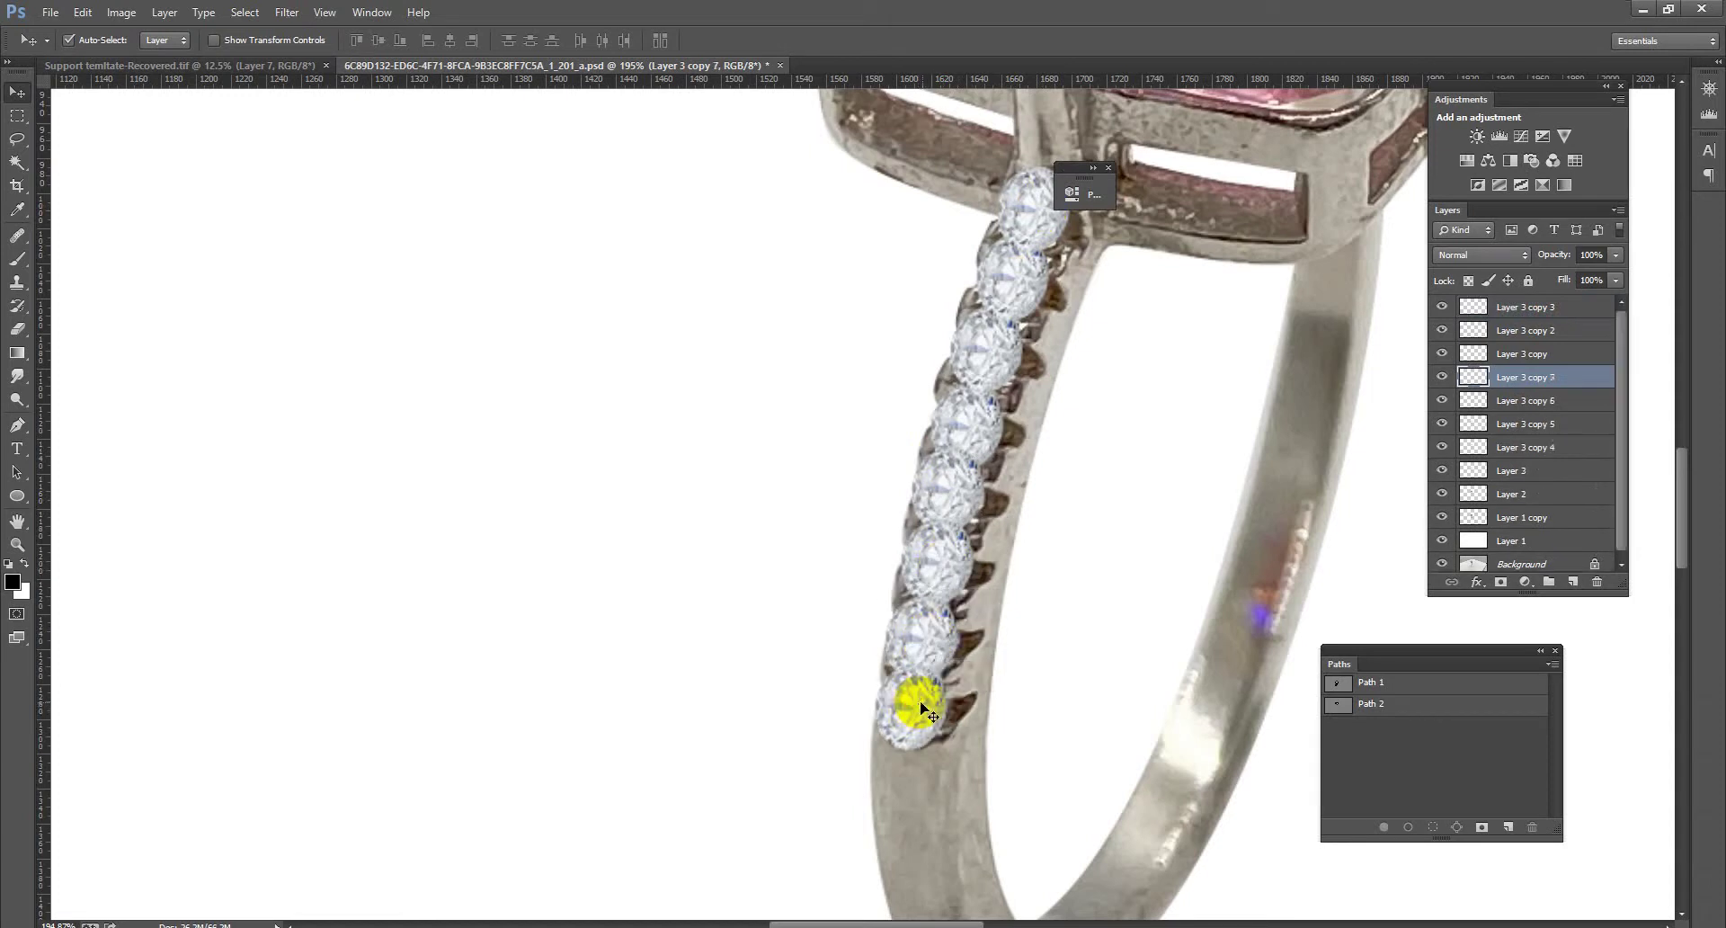
scroll(913, 706, "down", 5)
scroll(890, 466, "up", 5)
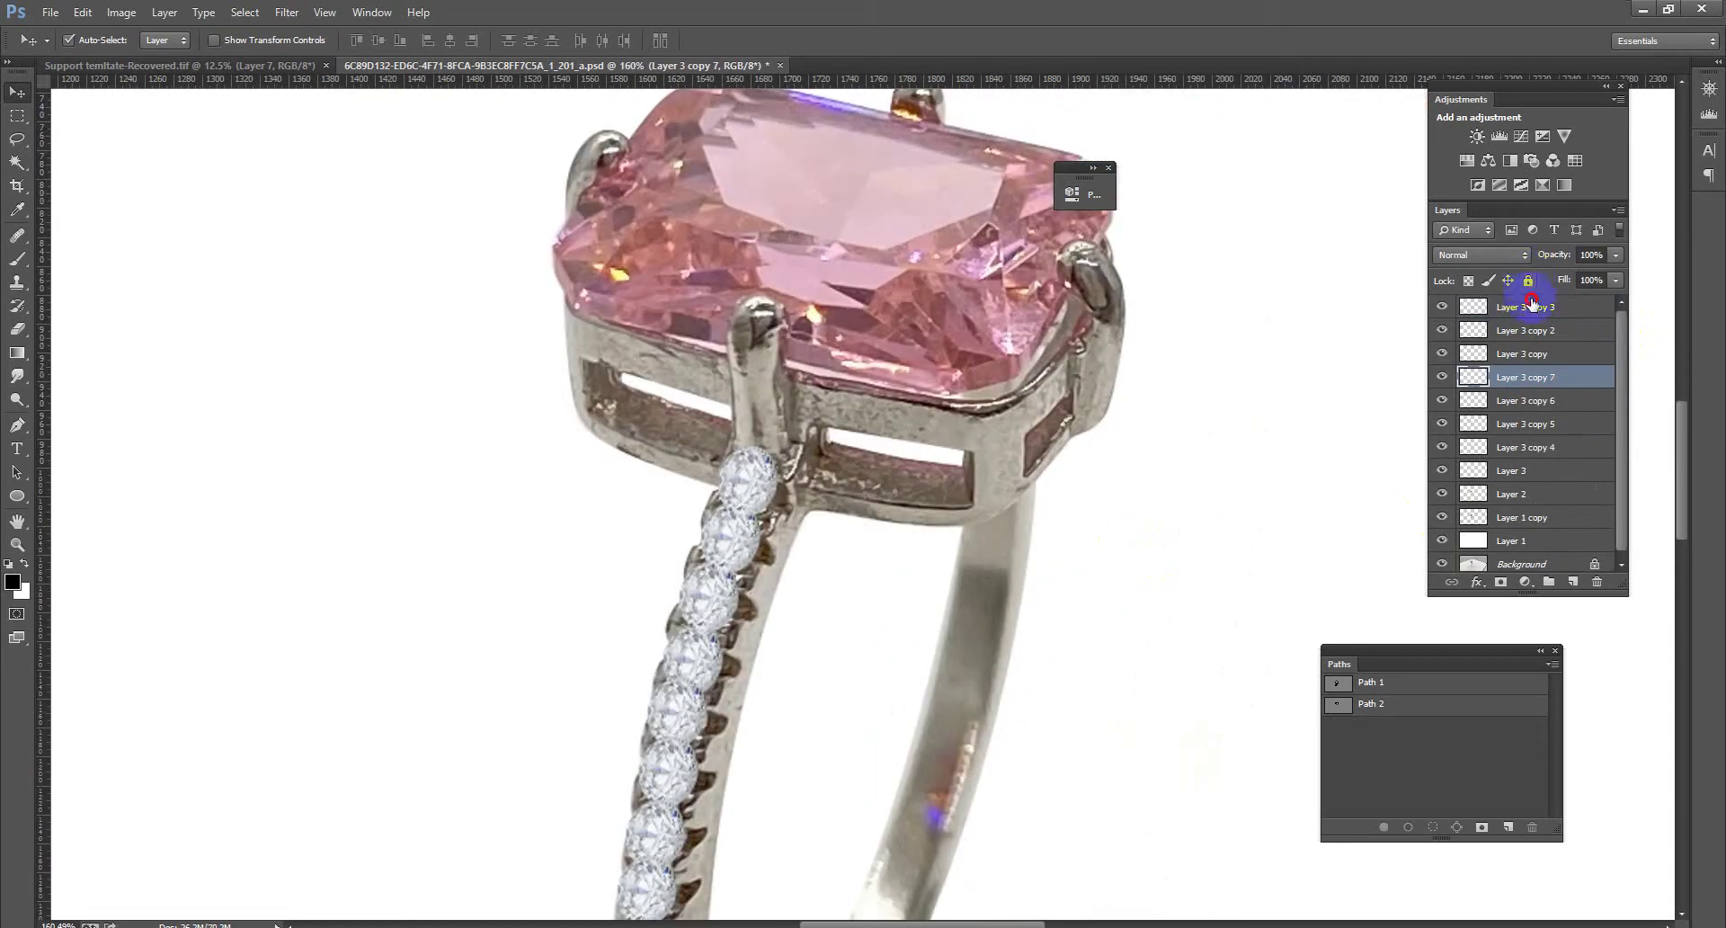
Merge all the diamond copy layers into a single Layer 3 copy 3
left_click_drag(1531, 302, 1523, 443)
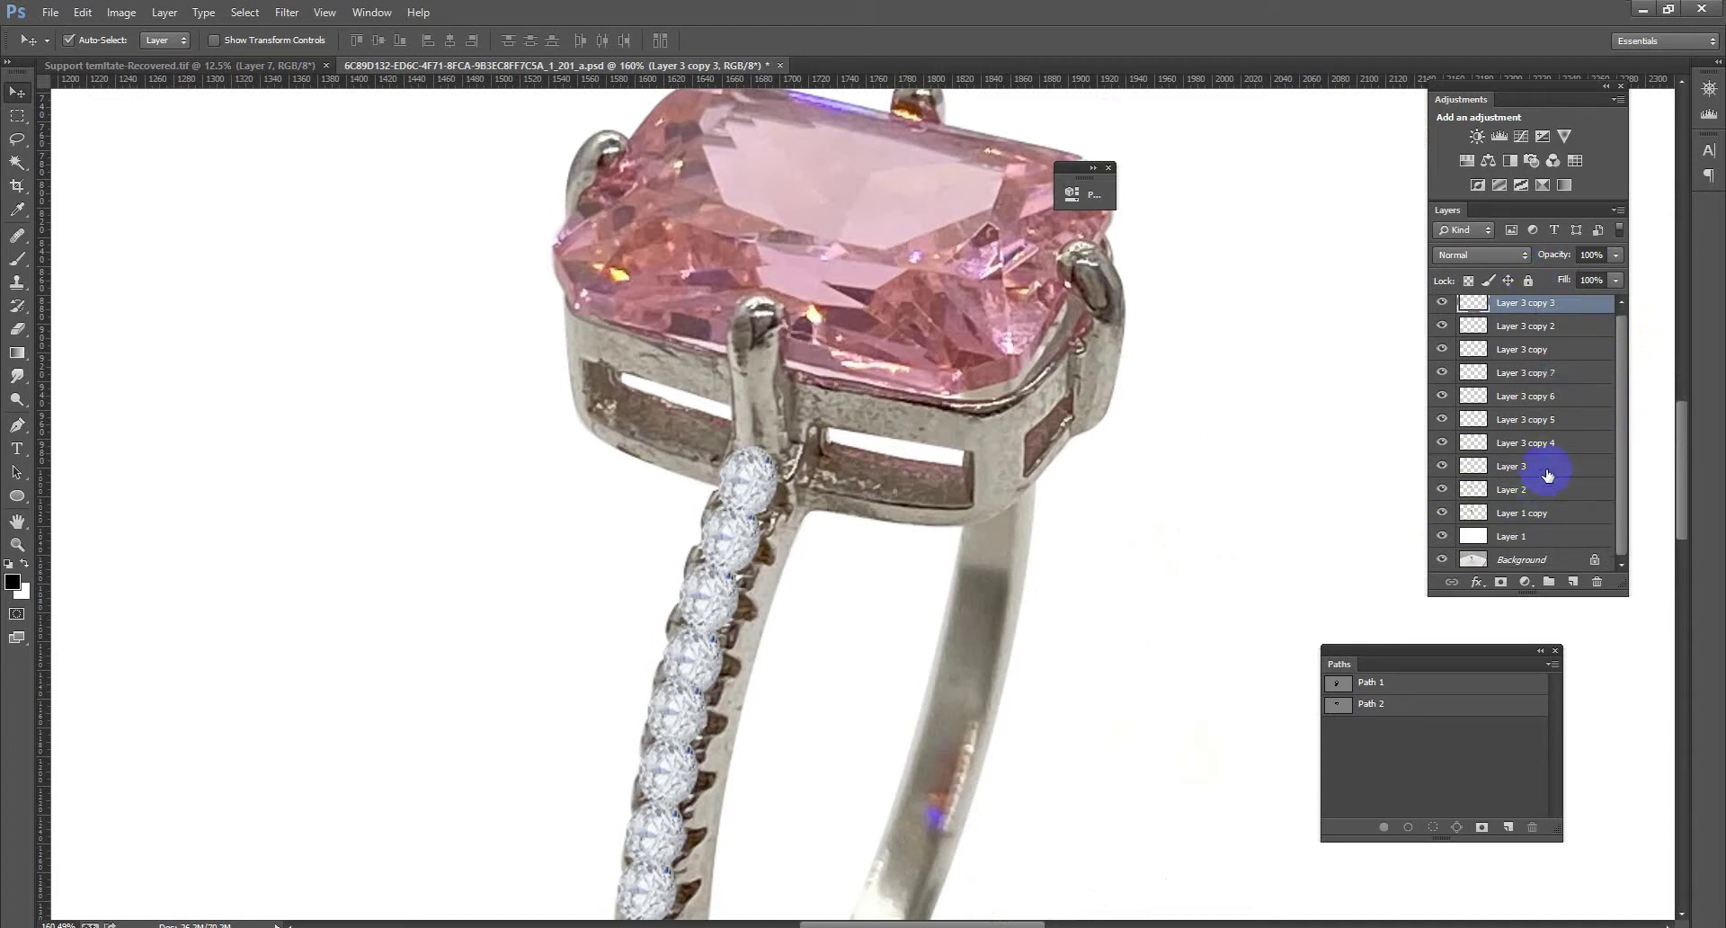
left_click(1547, 474, "shift")
key("ctrl+e")
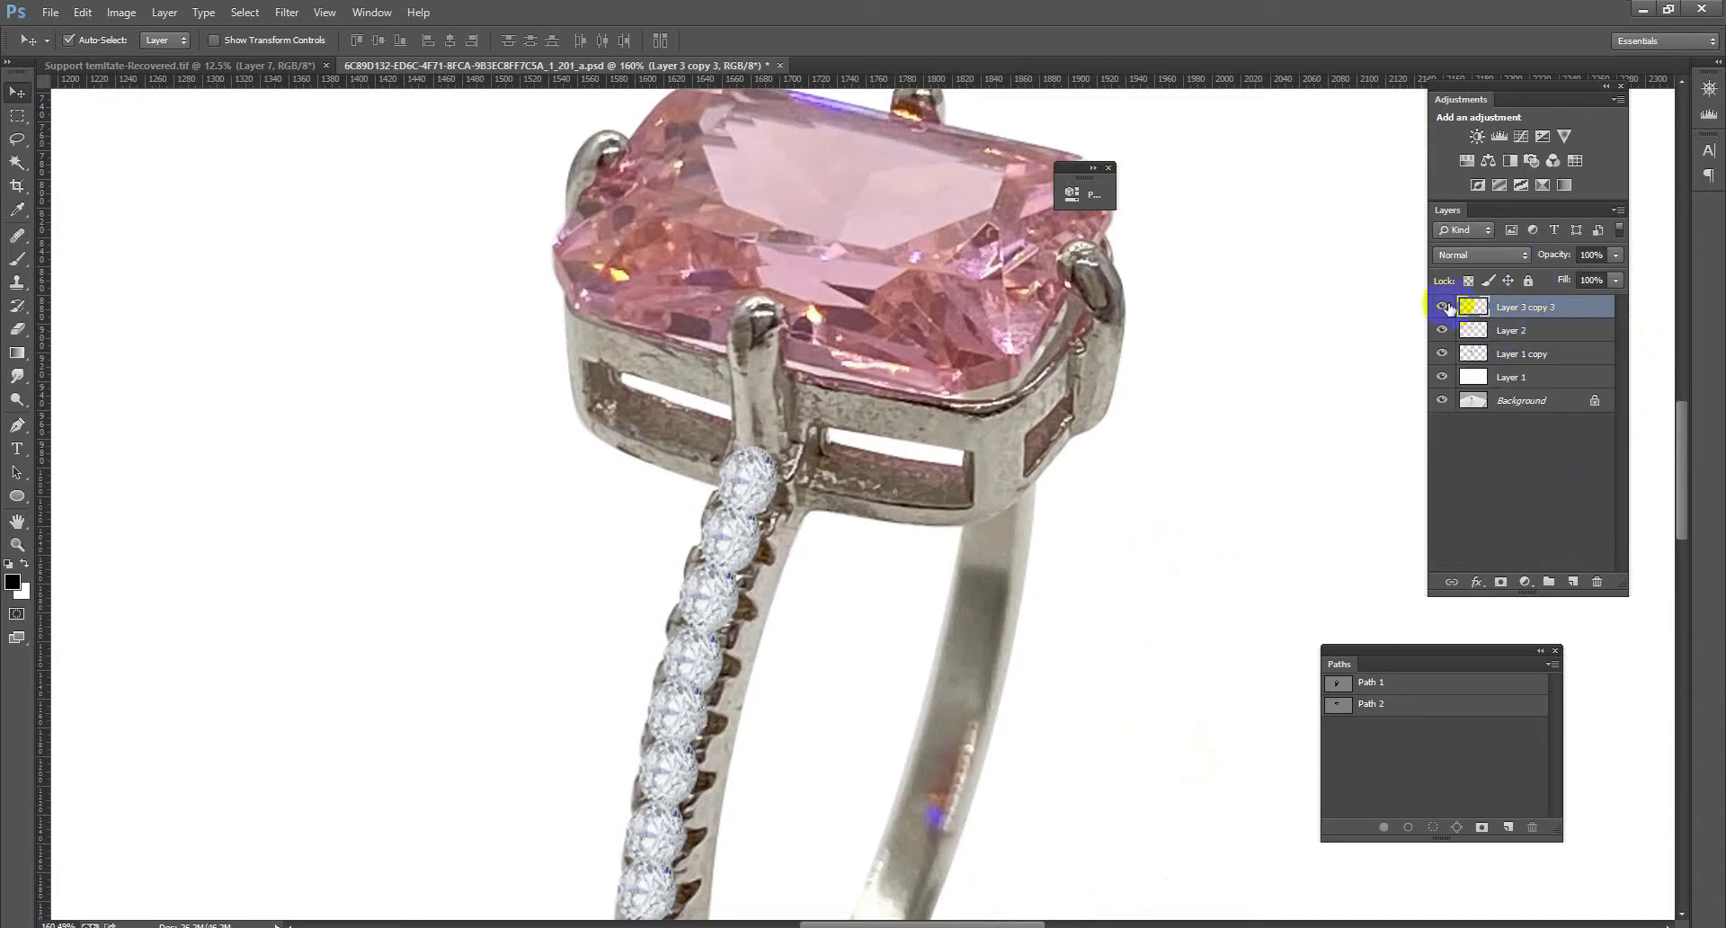
left_click(1442, 306)
scroll(1091, 566, "down", 3)
scroll(1091, 566, "up", 2)
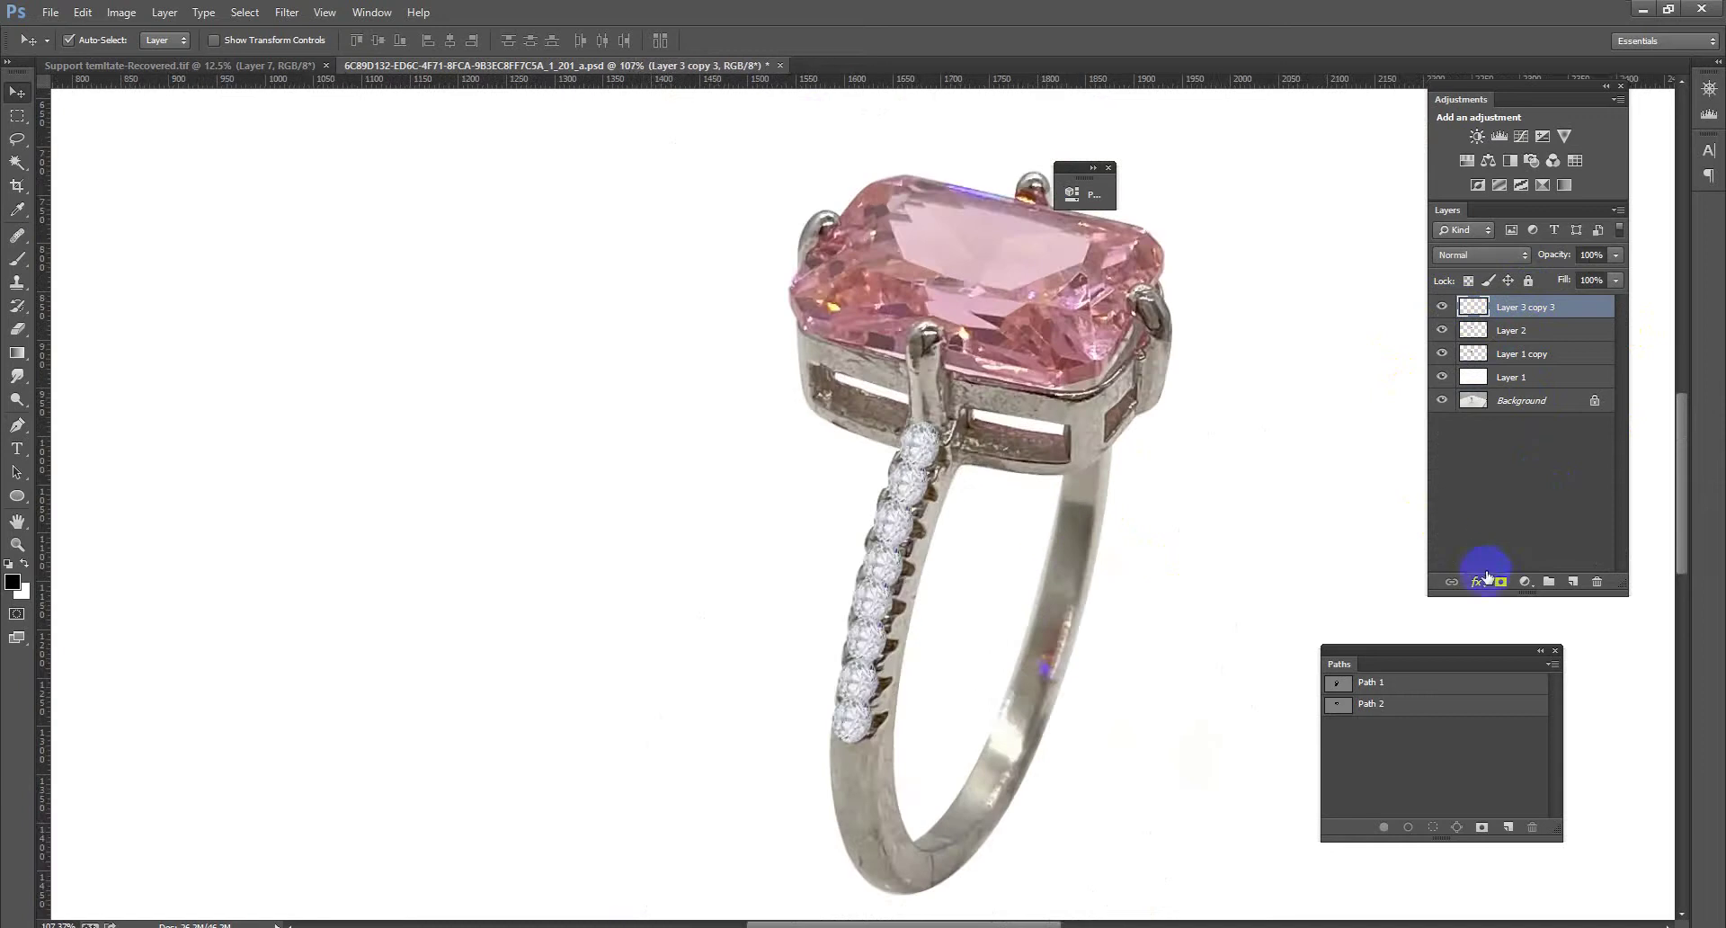
Add a hiding mask, load the ring outline, and set a small white brush at 83% hardness
left_click(1500, 581, "alt")
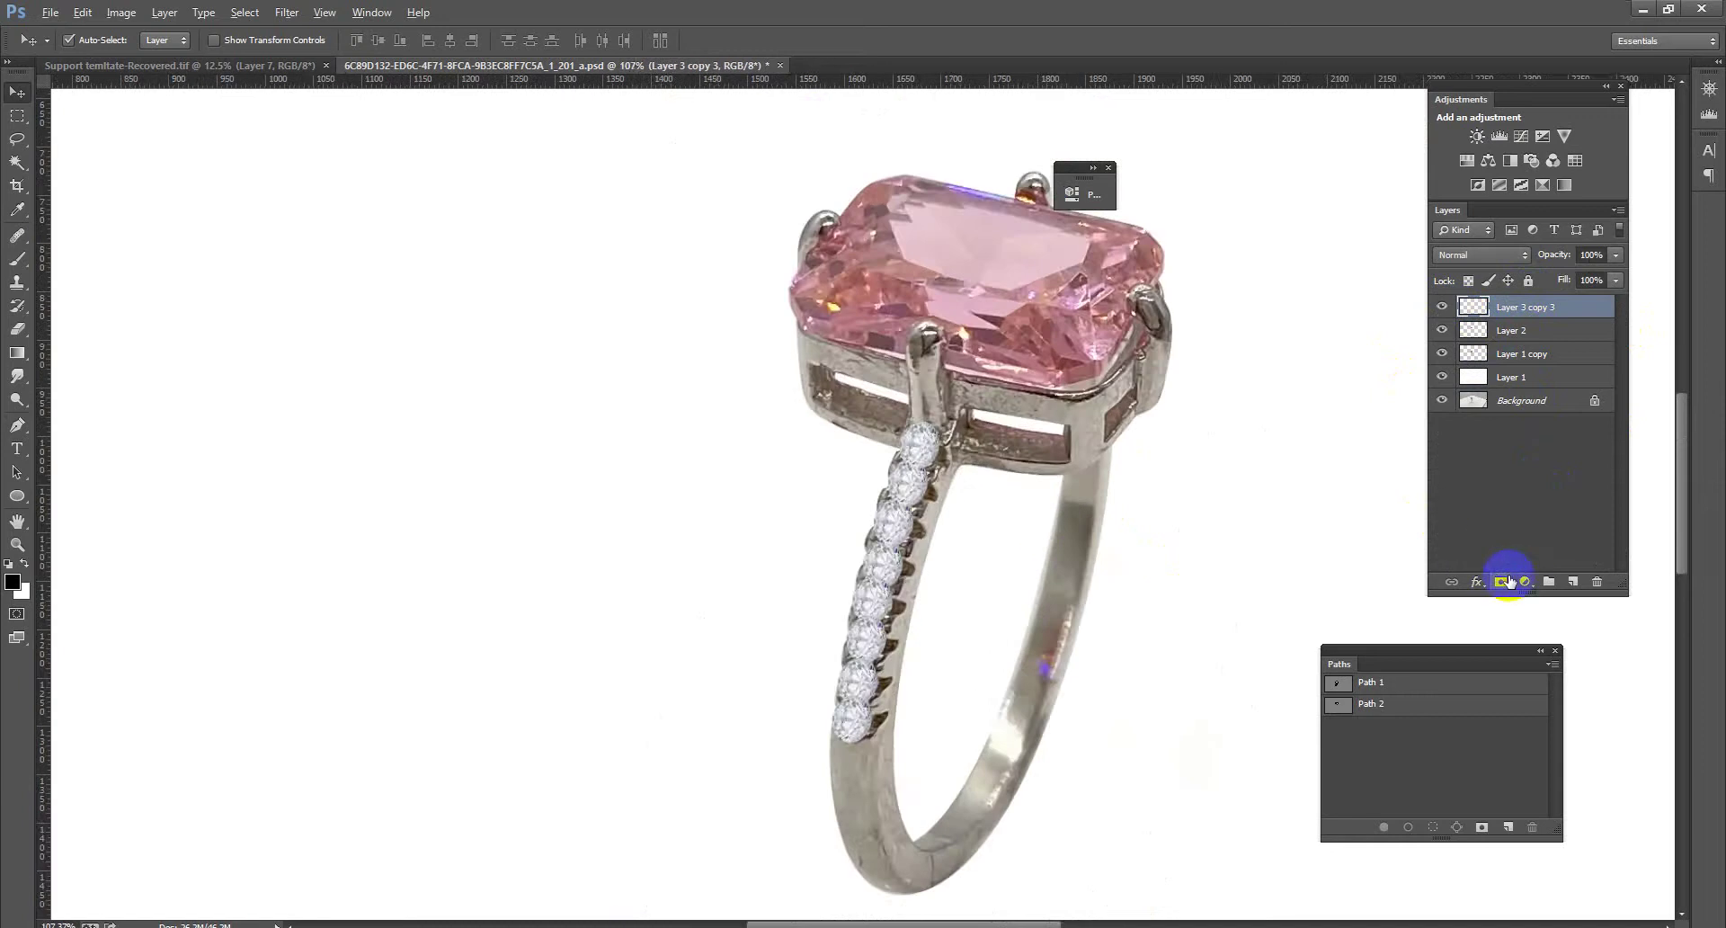
left_click(1478, 360, "ctrl")
left_click(17, 258)
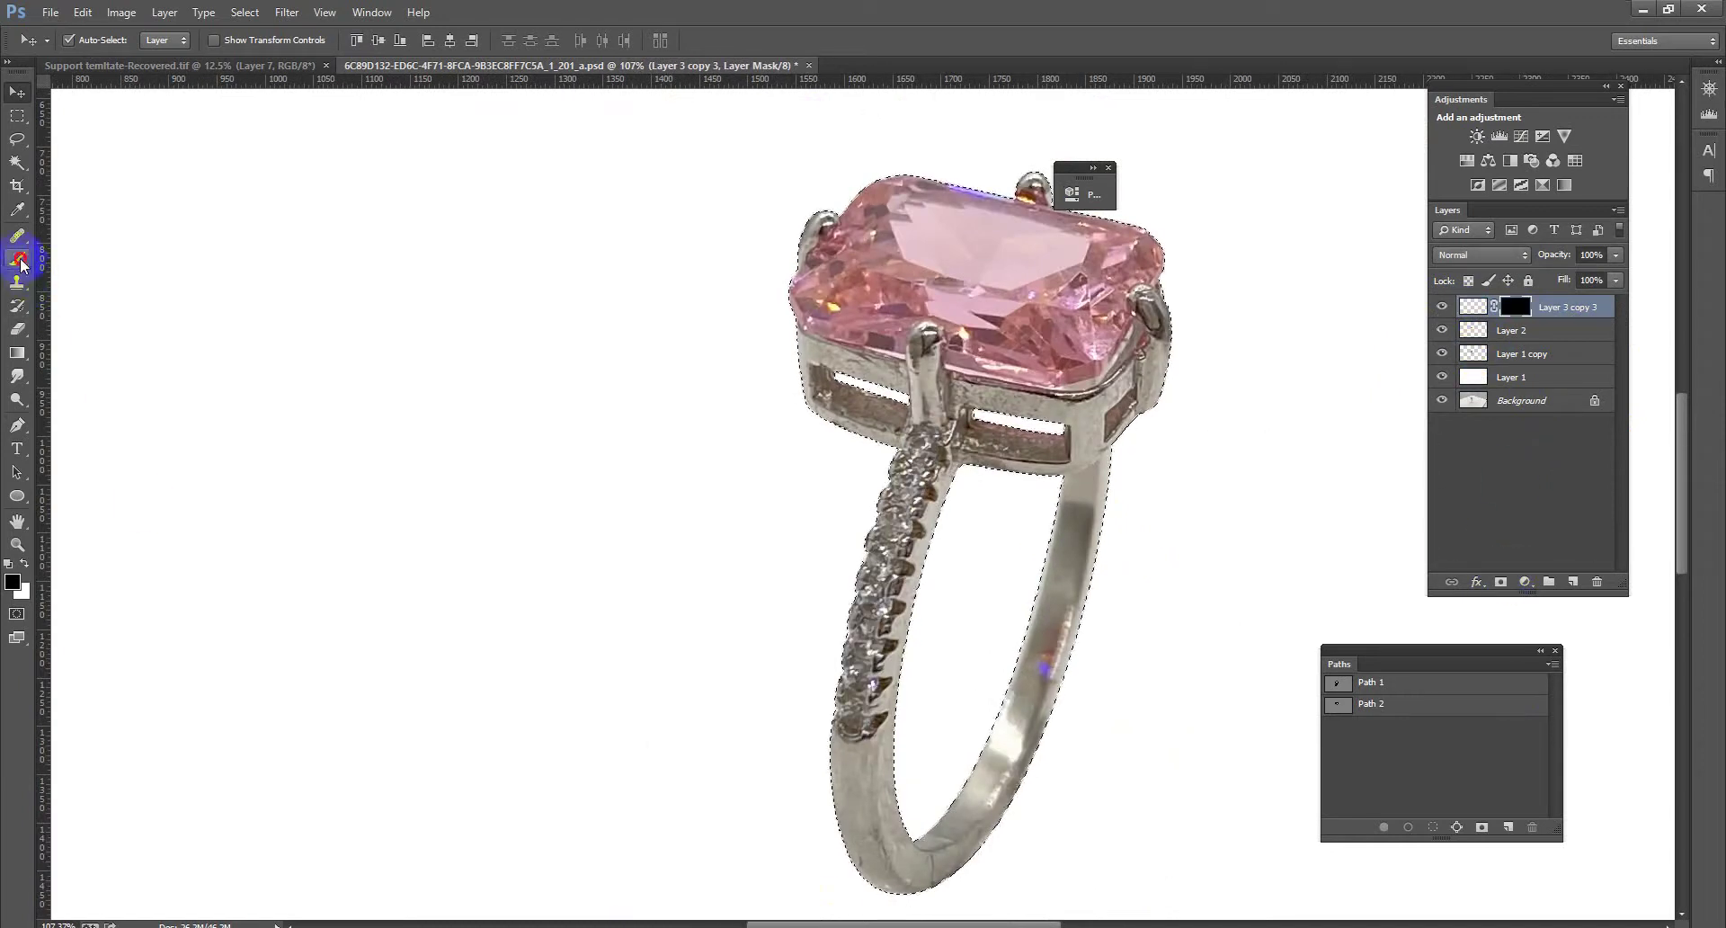
key("x")
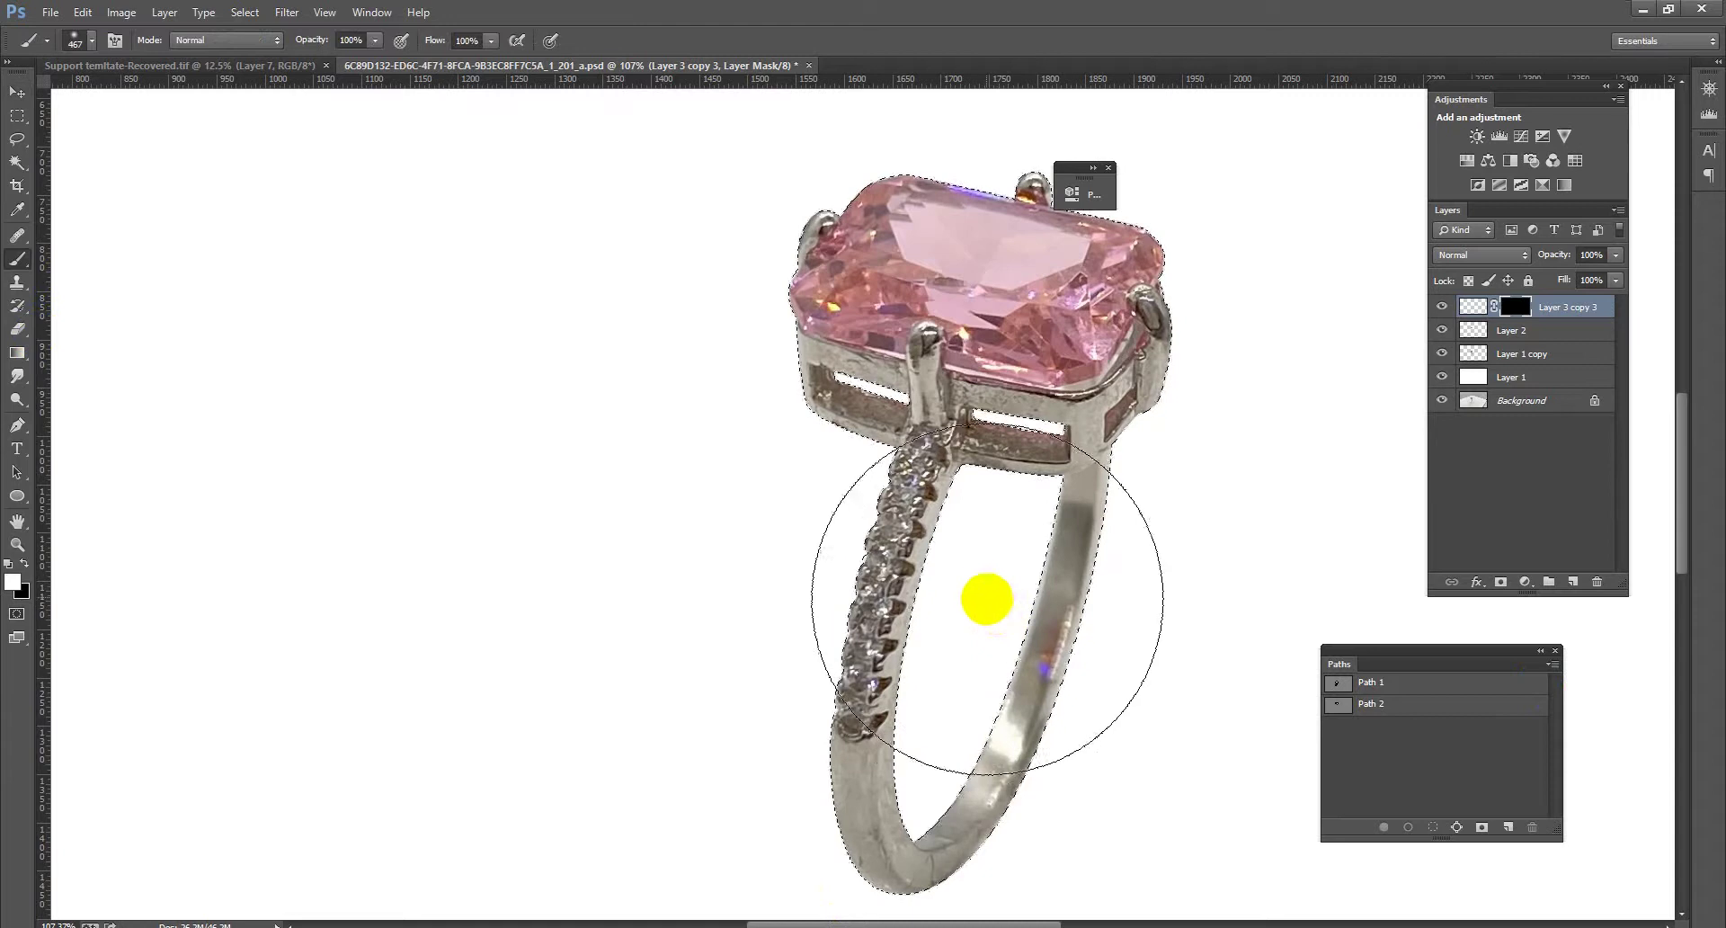
right_click(989, 602)
left_click_drag(1106, 670, 1168, 688)
left_click_drag(752, 372, 521, 363)
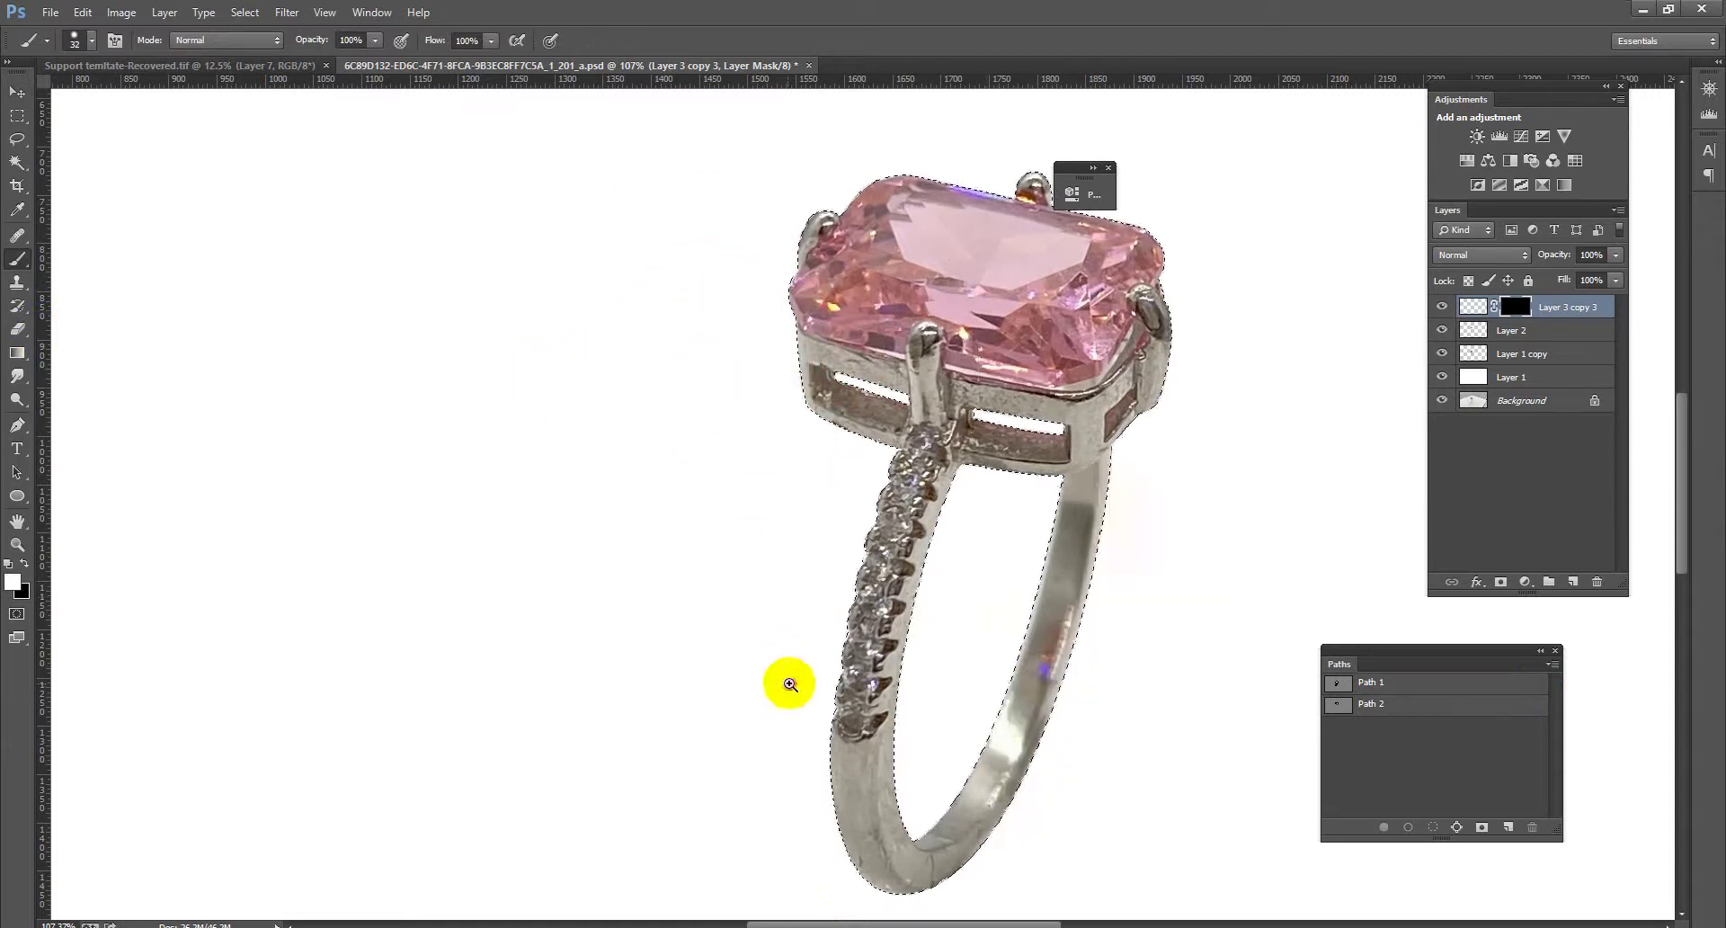
Paint the lowest small stones on the band into white diamonds on the mask
left_click_drag(782, 685, 1003, 800)
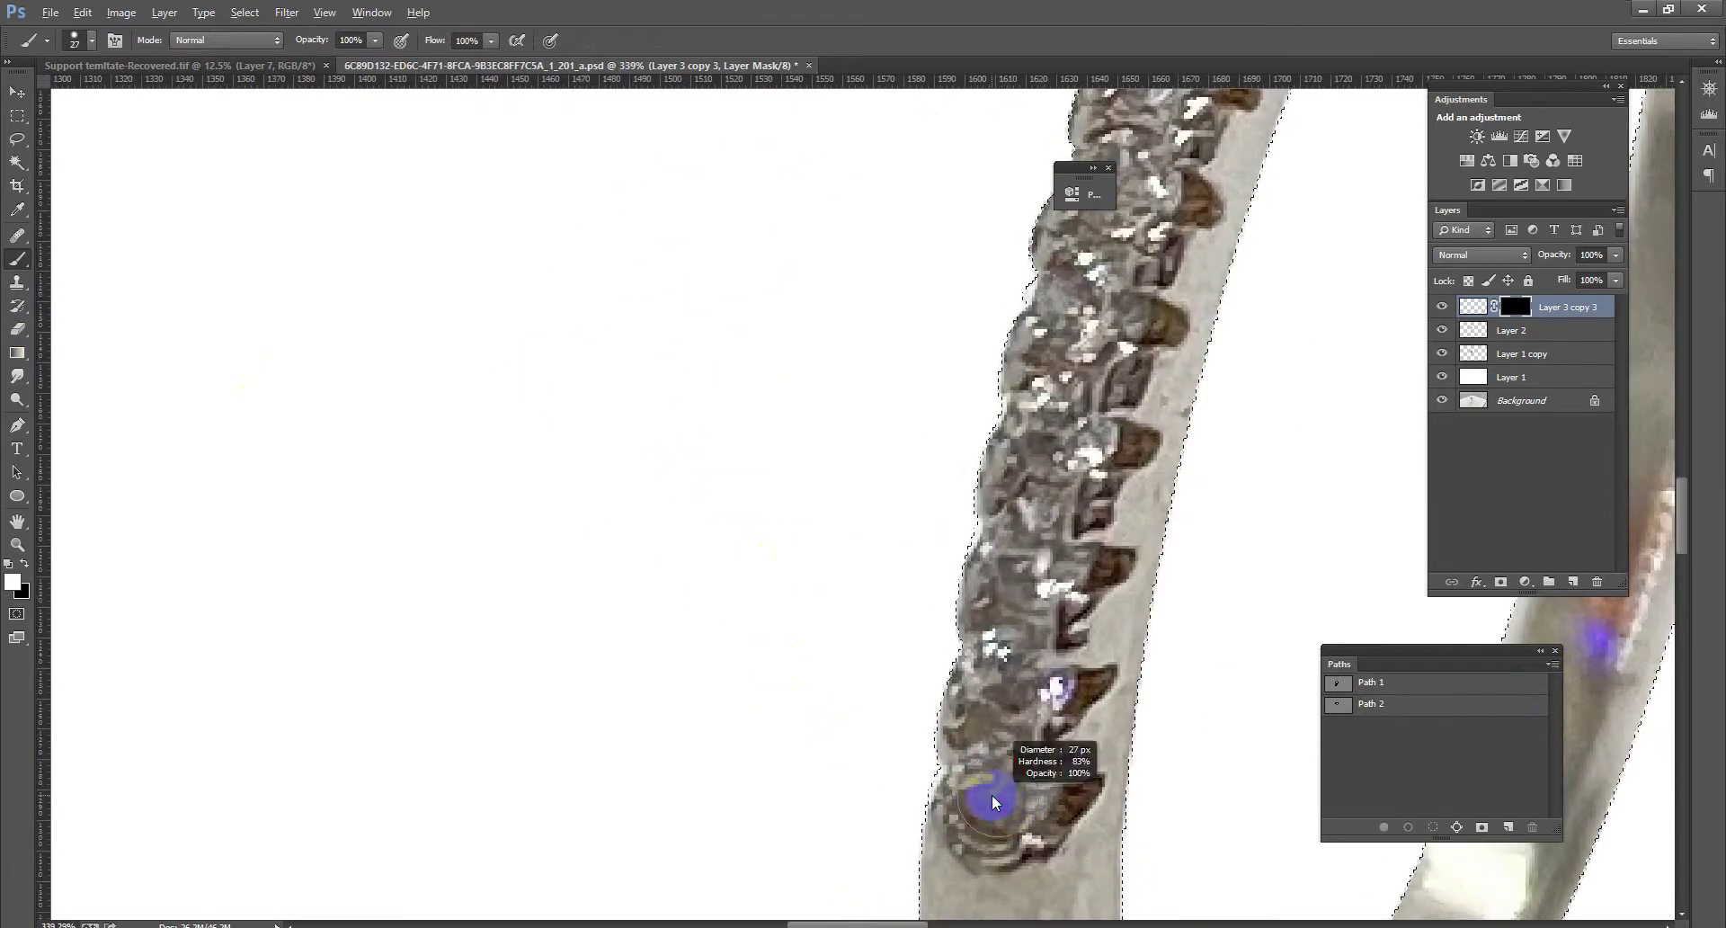
left_click(996, 803)
left_click(1009, 689)
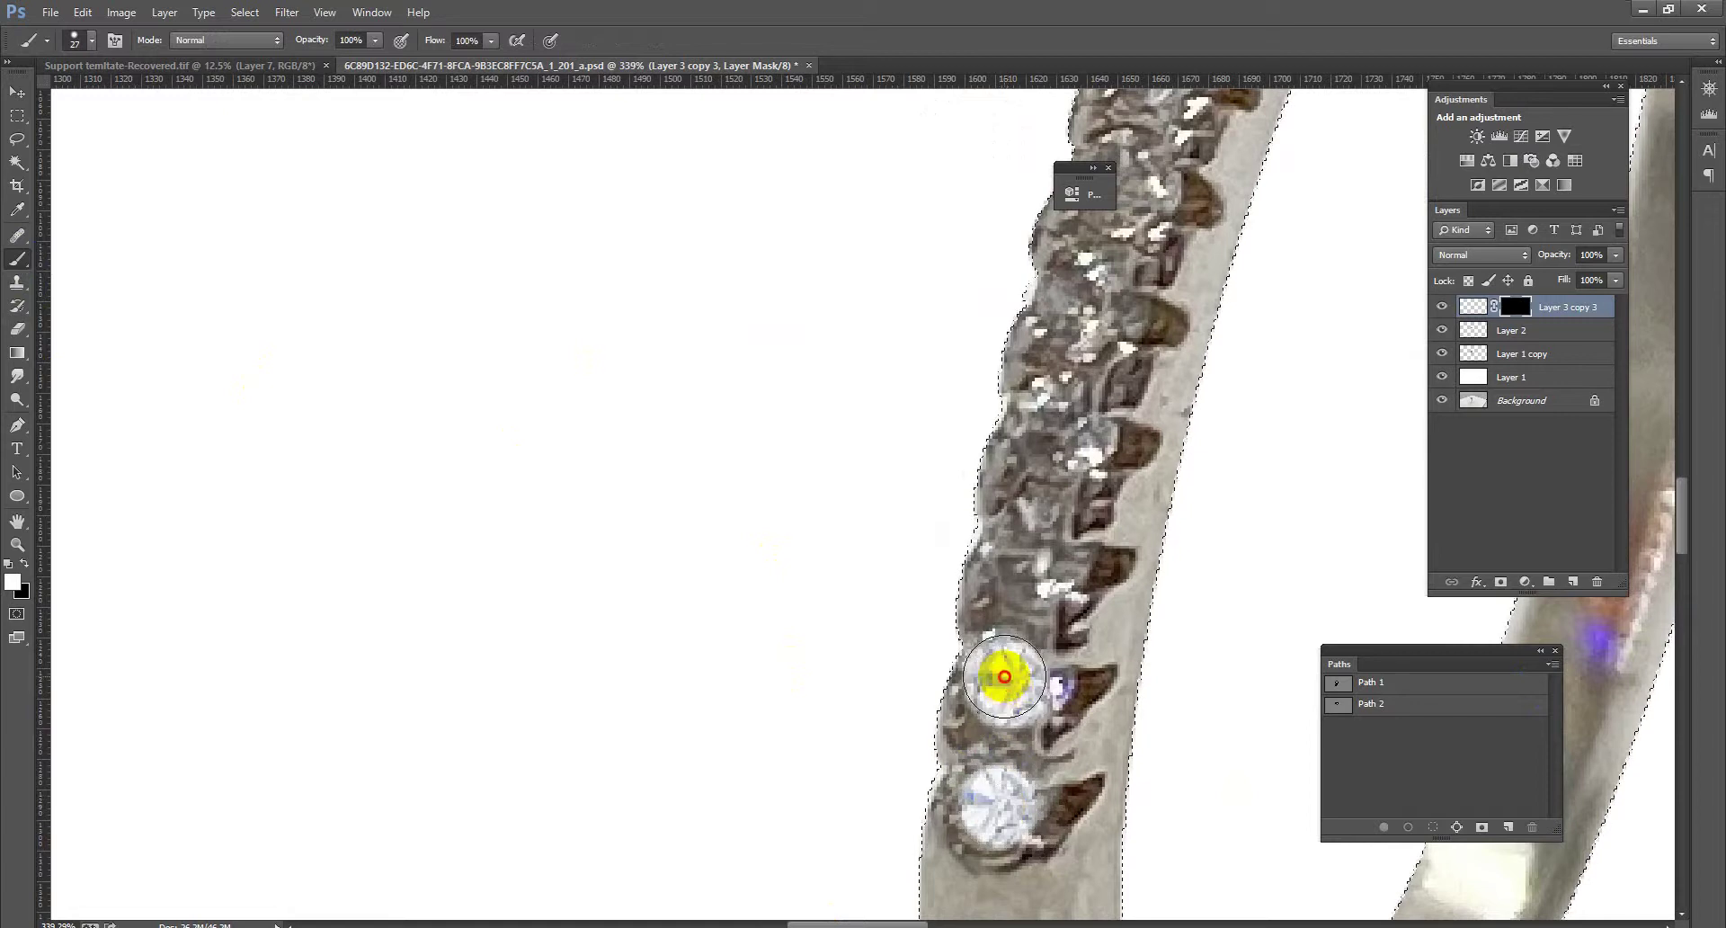
left_click_drag(1004, 676, 994, 682)
left_click(1034, 567)
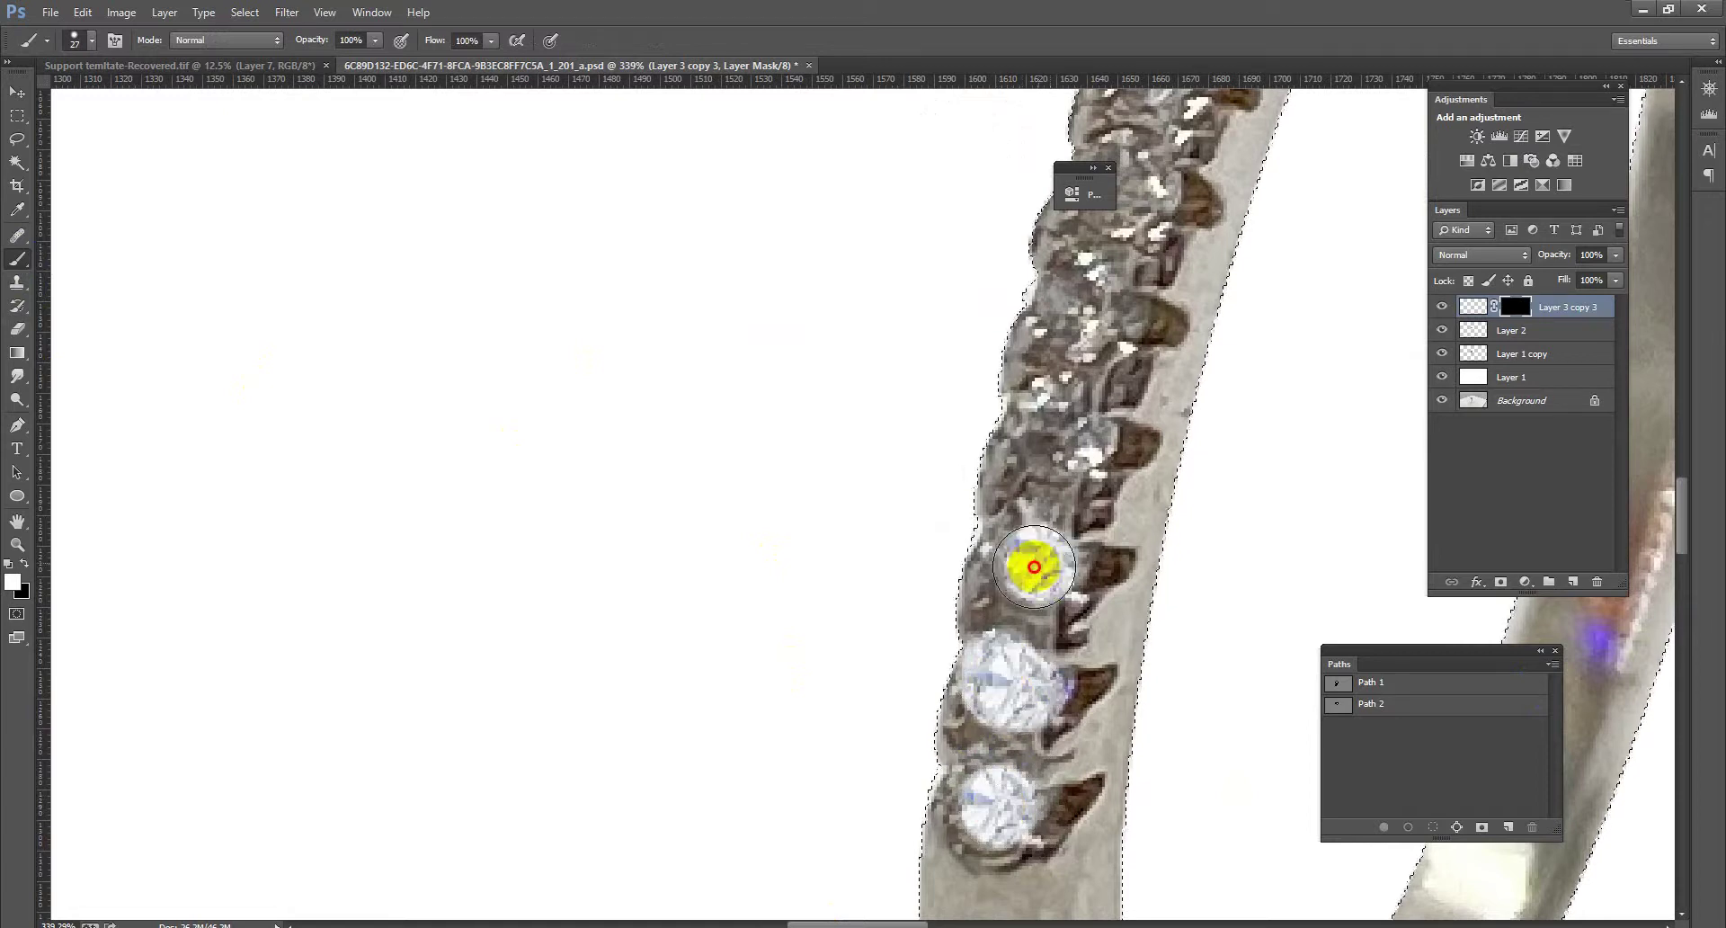
left_click_drag(1033, 566, 1033, 505)
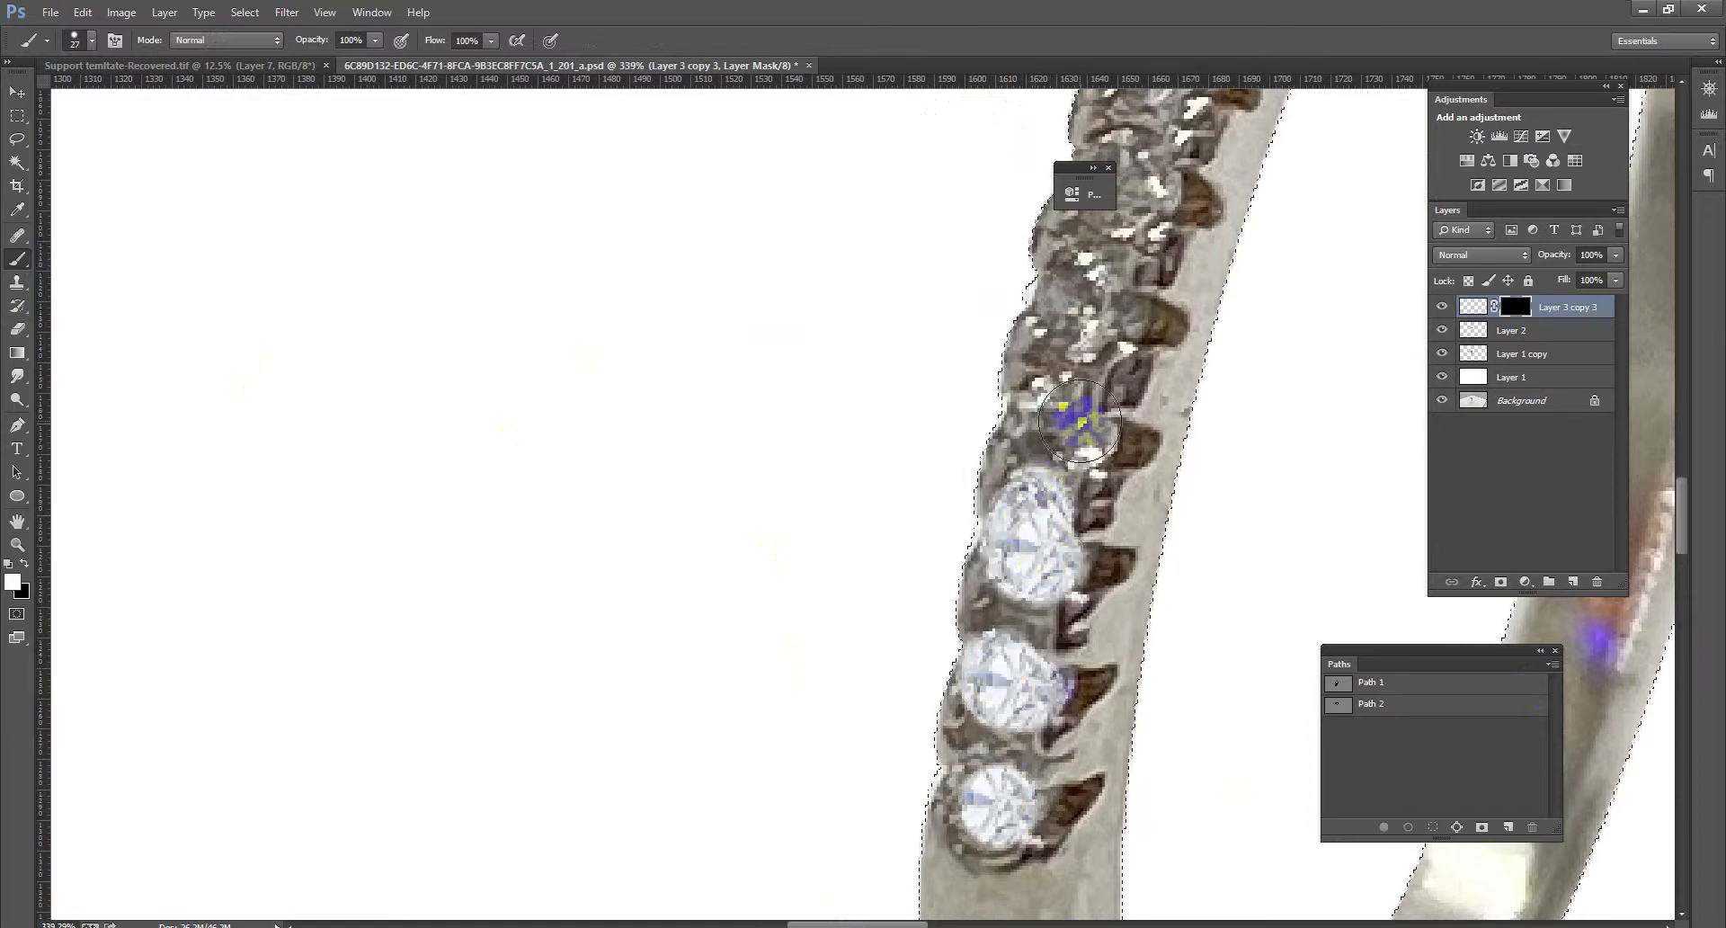
Reveal the remaining stones higher up the shank as white diamonds
mouse_move(1059, 405)
left_mouse_down()
mouse_move(1075, 439)
mouse_move(1060, 404)
left_mouse_up()
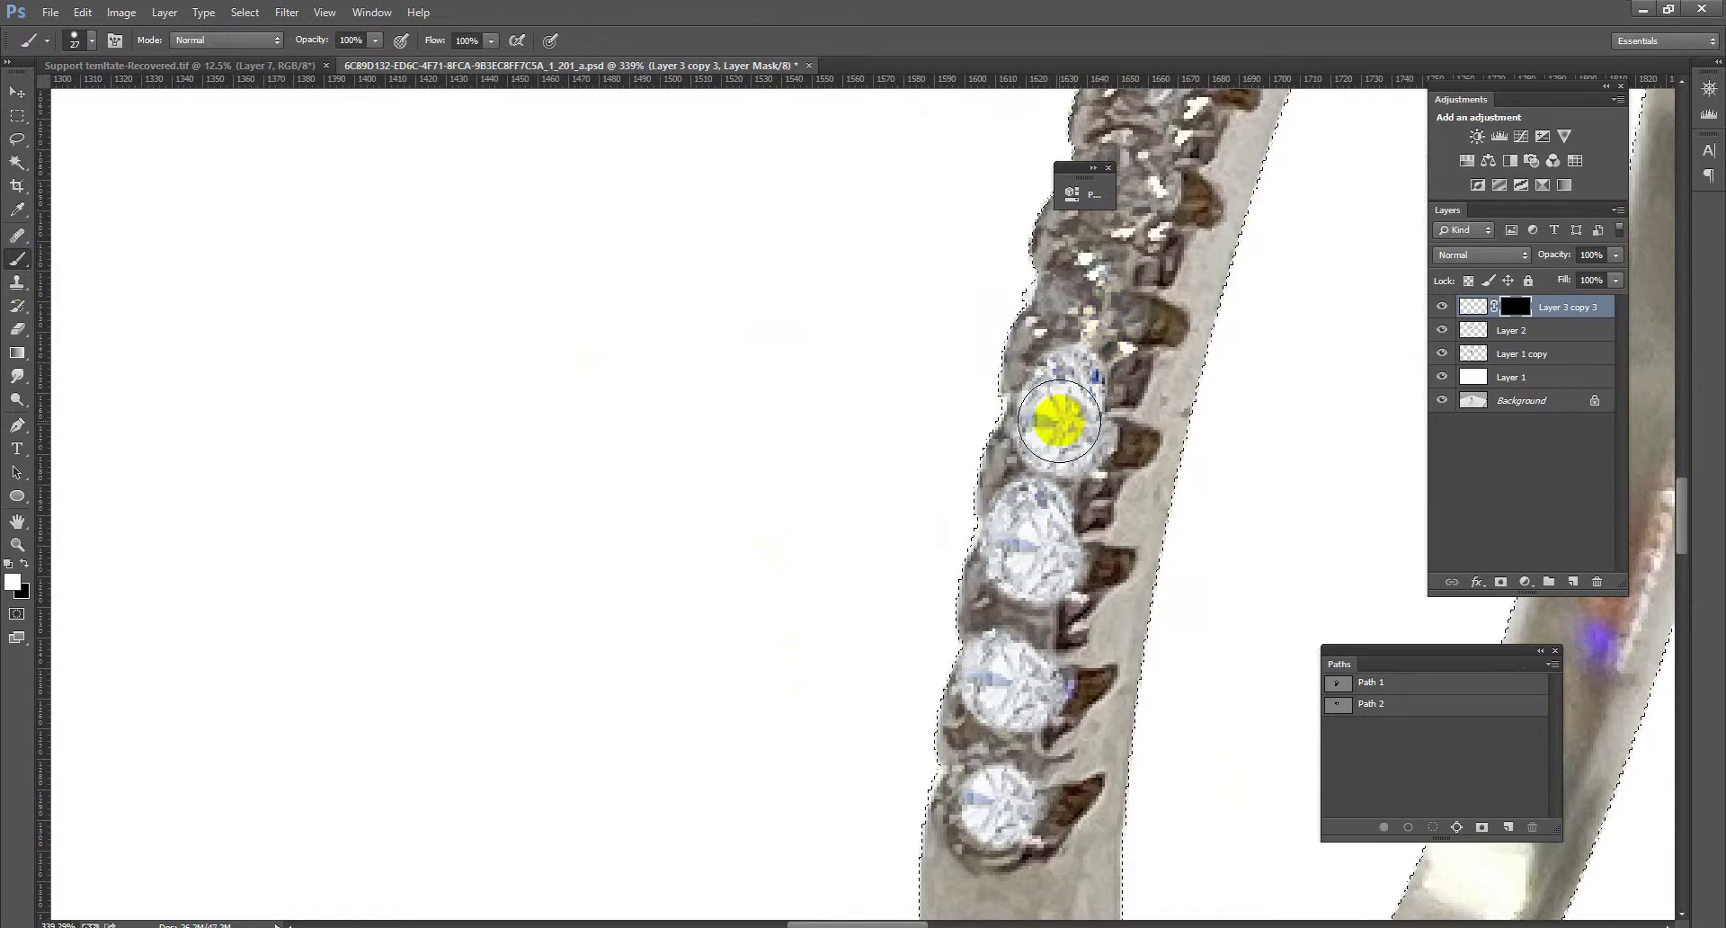
left_click_drag(1098, 283, 1034, 493)
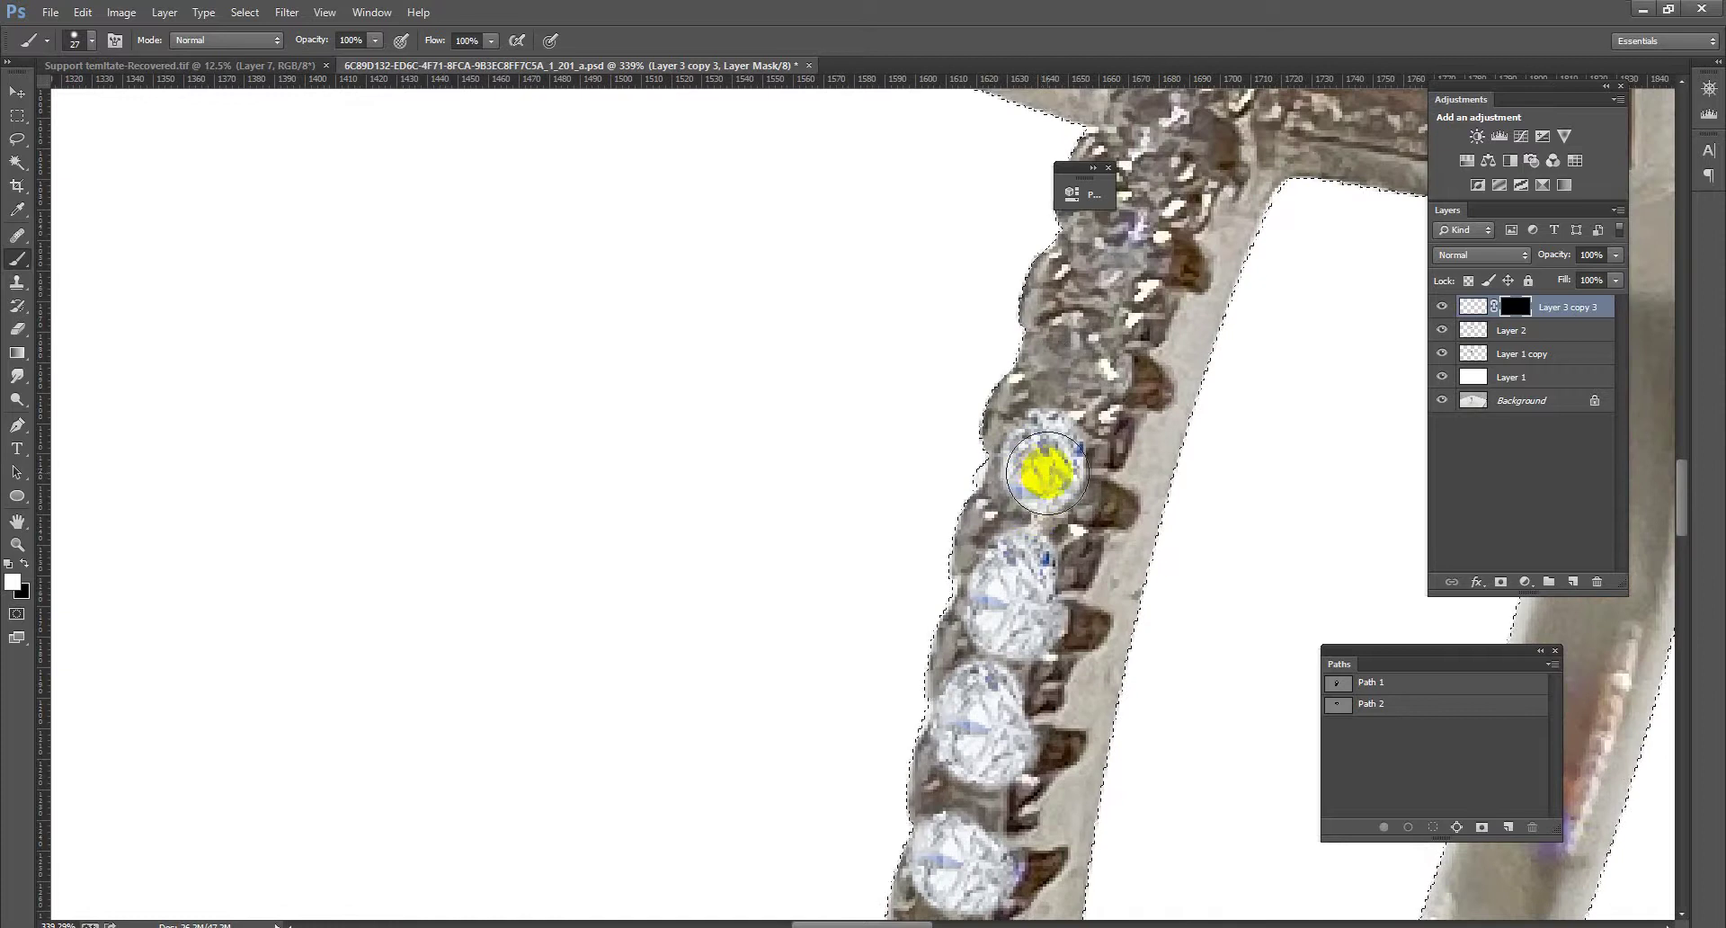
left_click(1033, 466)
mouse_move(1085, 341)
left_mouse_down()
mouse_move(1071, 354)
mouse_move(1085, 398)
mouse_move(1137, 288)
mouse_move(1112, 276)
mouse_move(1129, 277)
mouse_move(1124, 304)
left_mouse_up()
scroll(1052, 396, "down", 3)
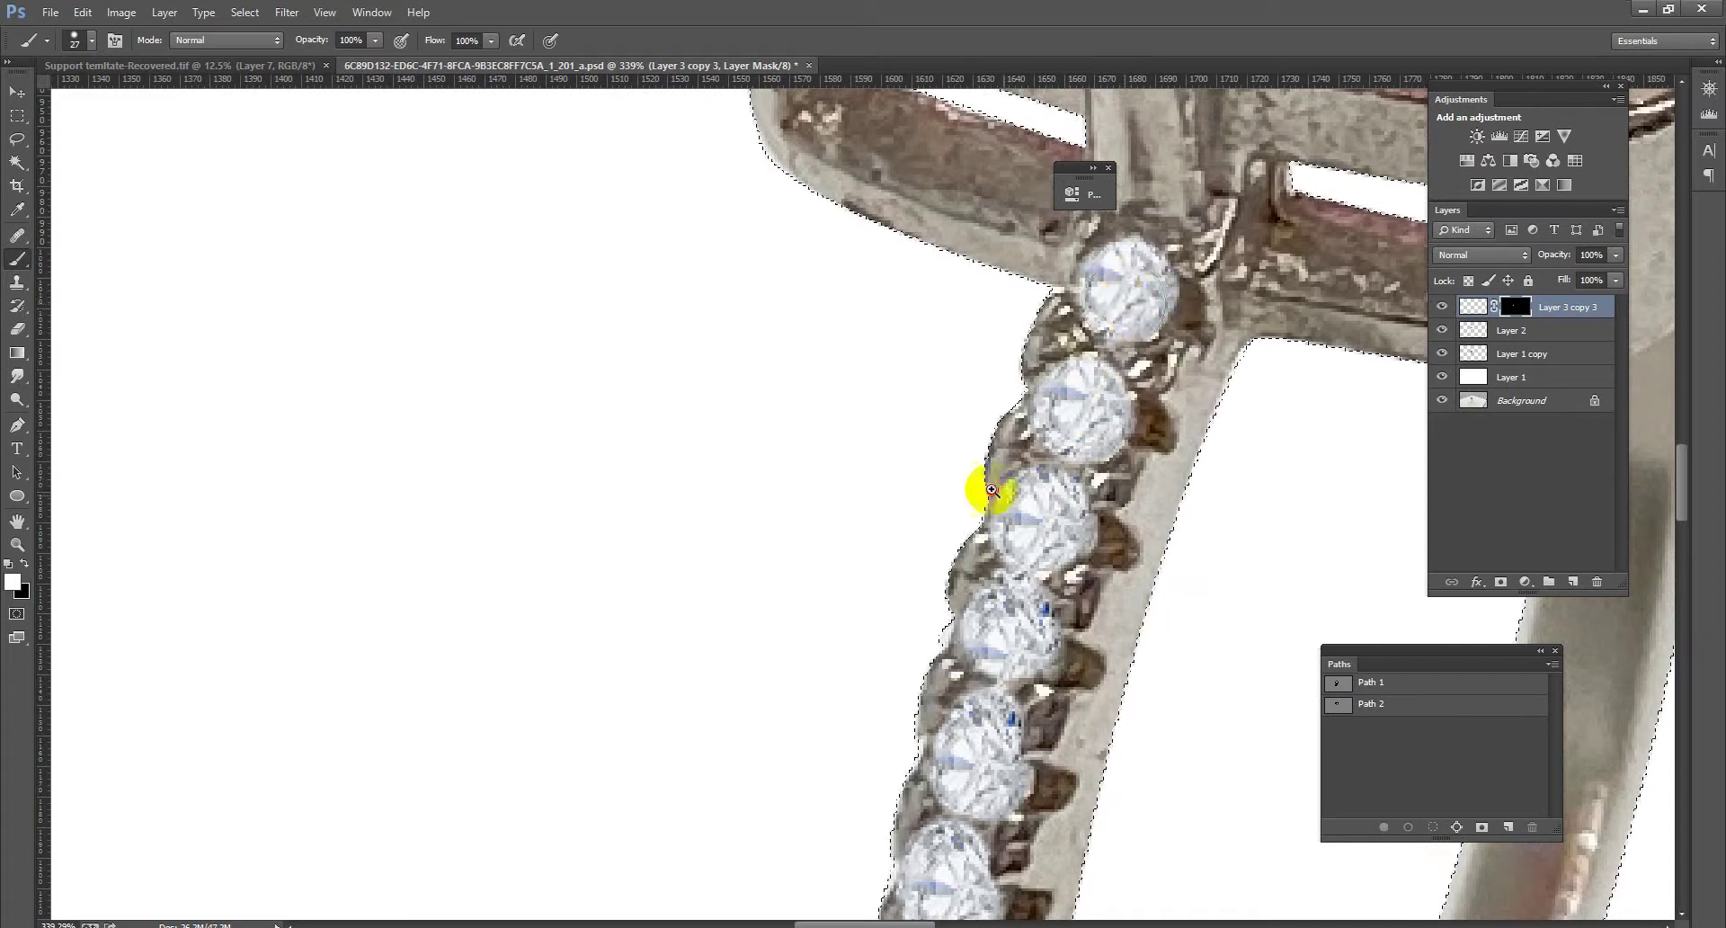
scroll(982, 493, "down", 3)
Make Layer 1 copy the active layer and swap the foreground and background colours
left_click(1494, 354)
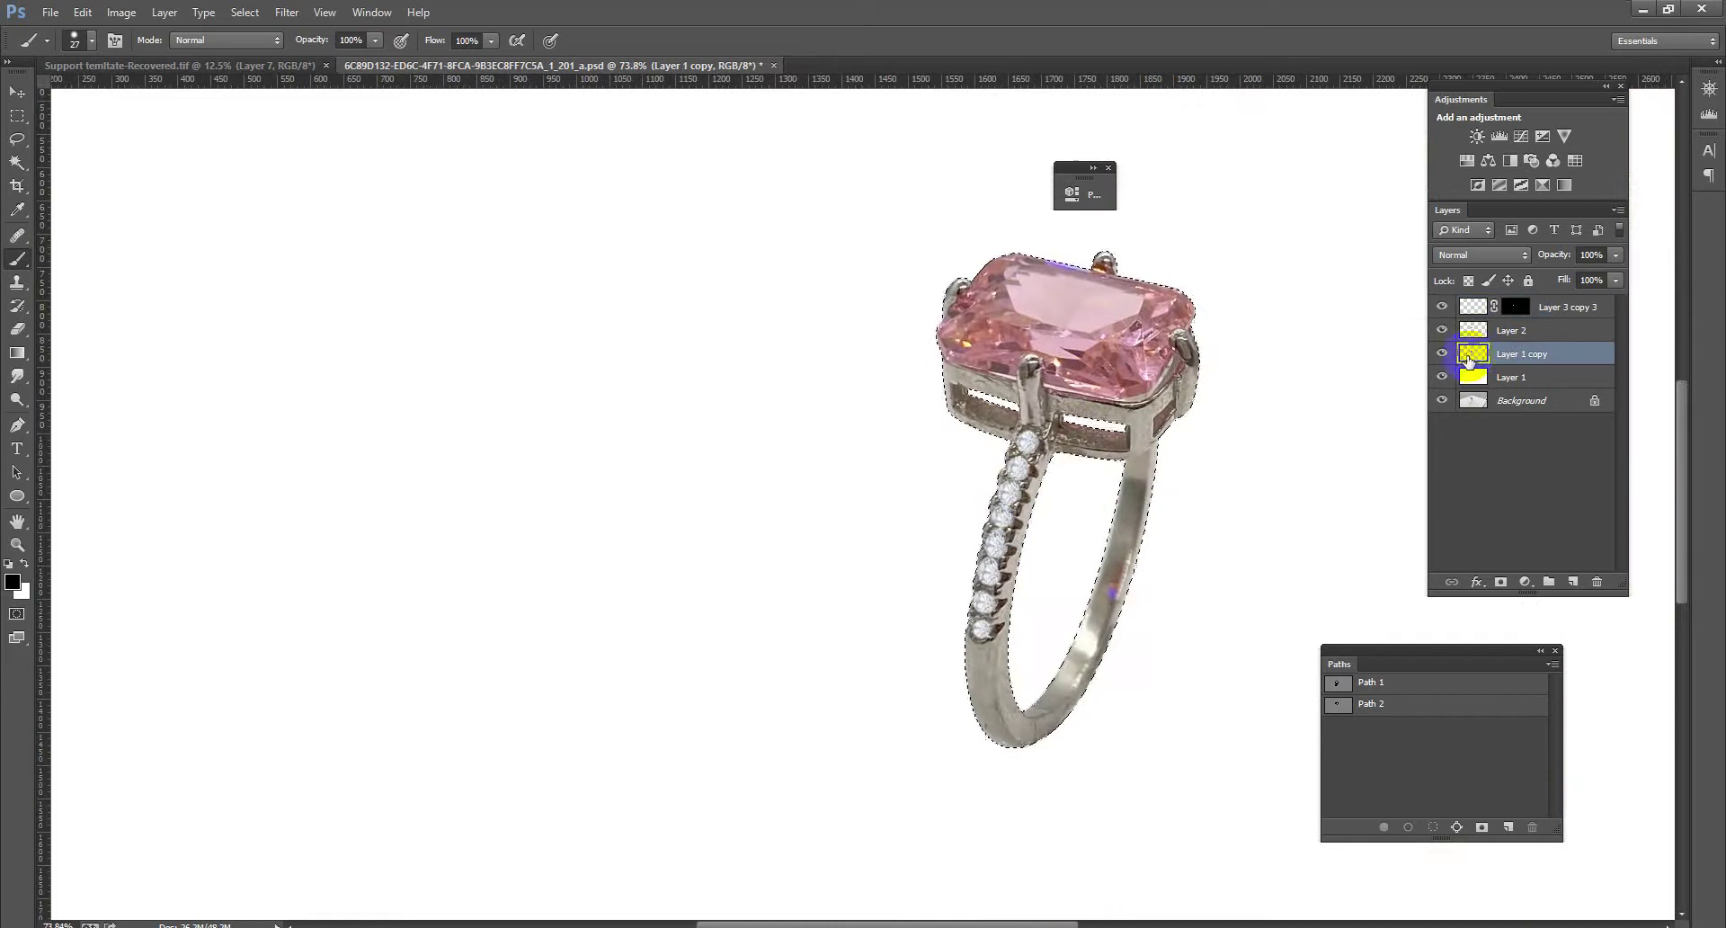
key("x")
scroll(1078, 495, "down", 2)
scroll(1172, 553, "up", 1)
scroll(1173, 554, "up", 2)
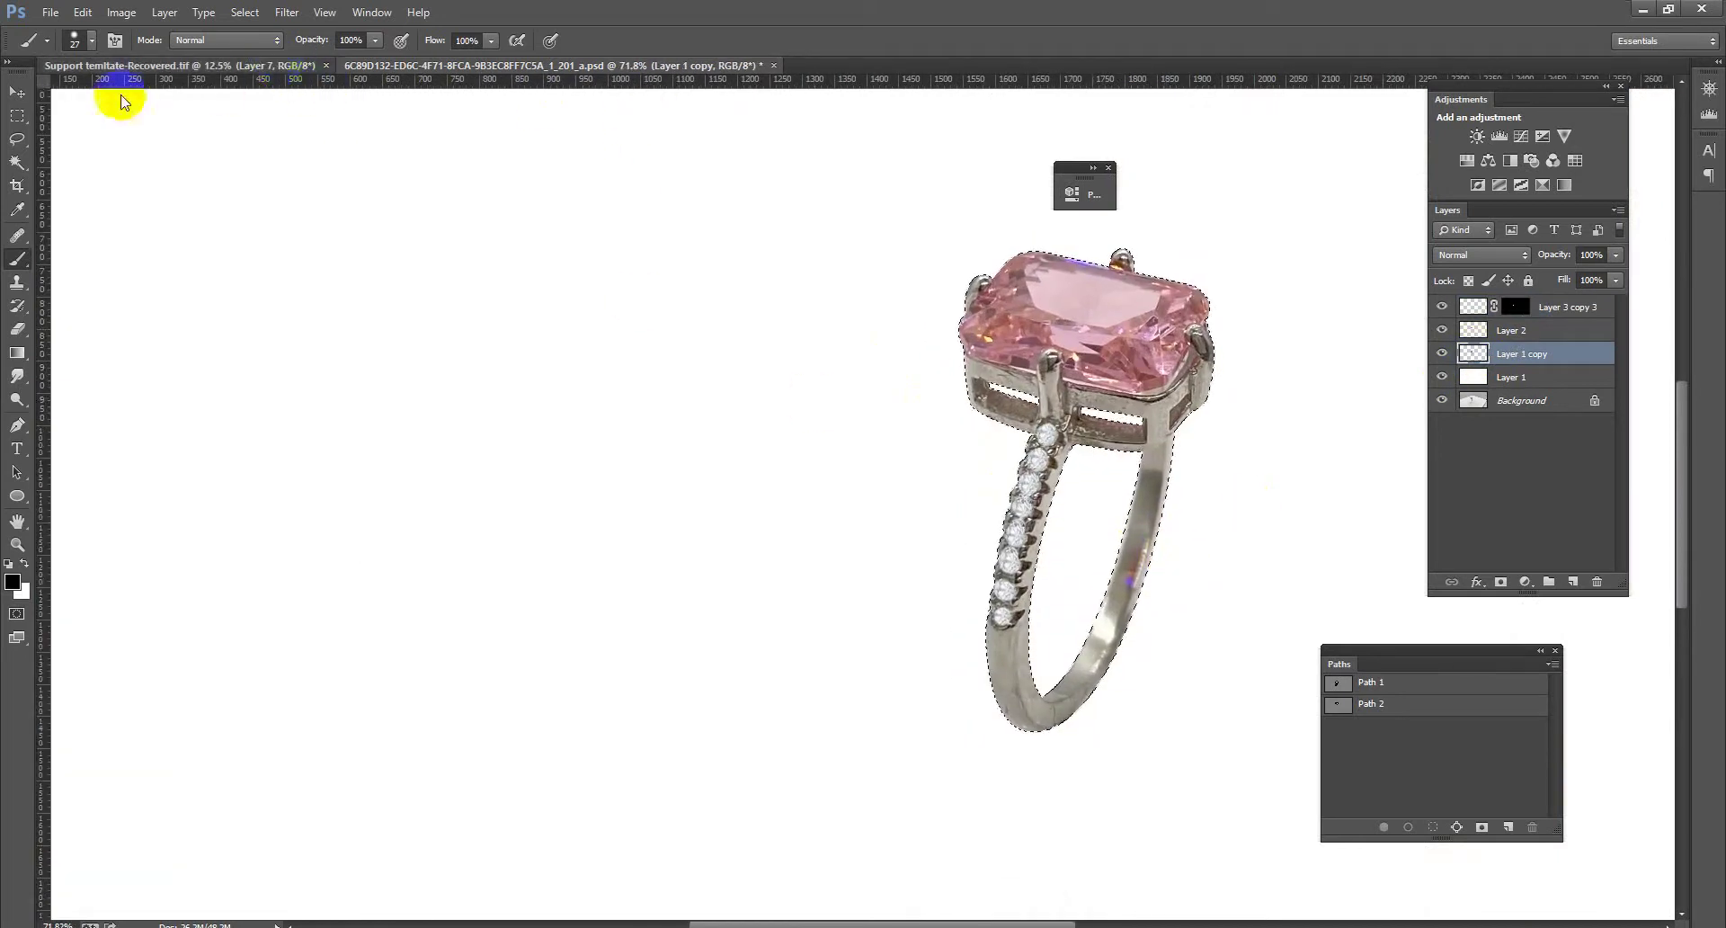
Bring the gold band piece (Layer 81) from the jewellery template into the ring image
key("ctrl+Tab")
left_click(27, 93)
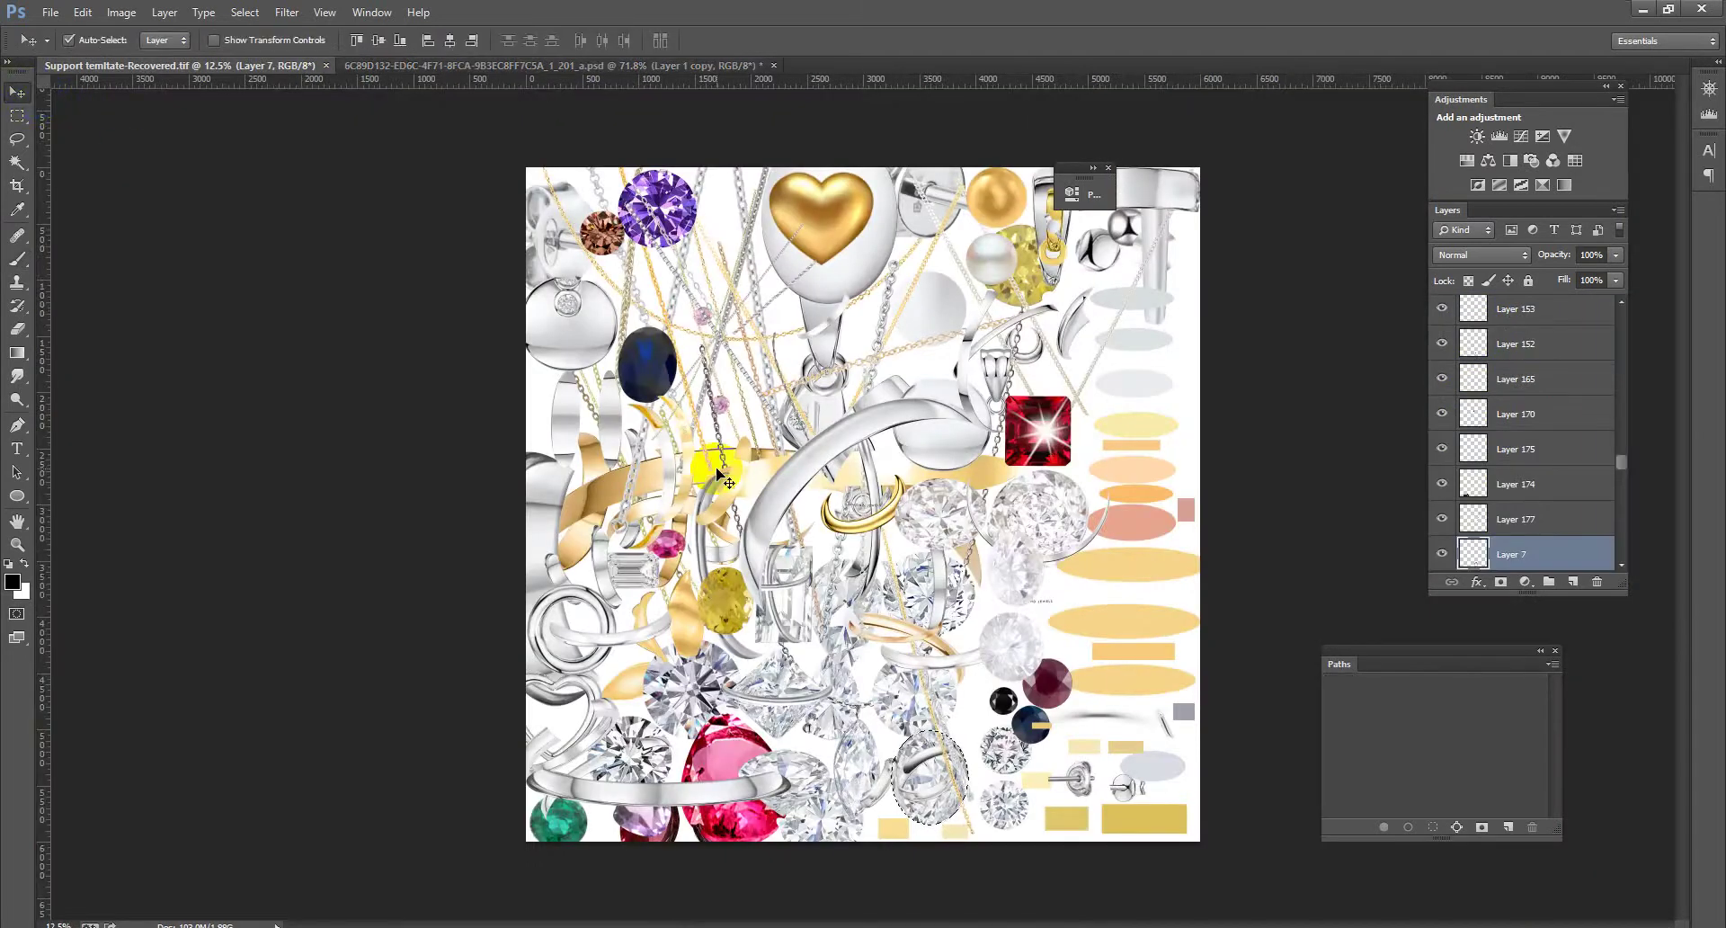
left_click(686, 530)
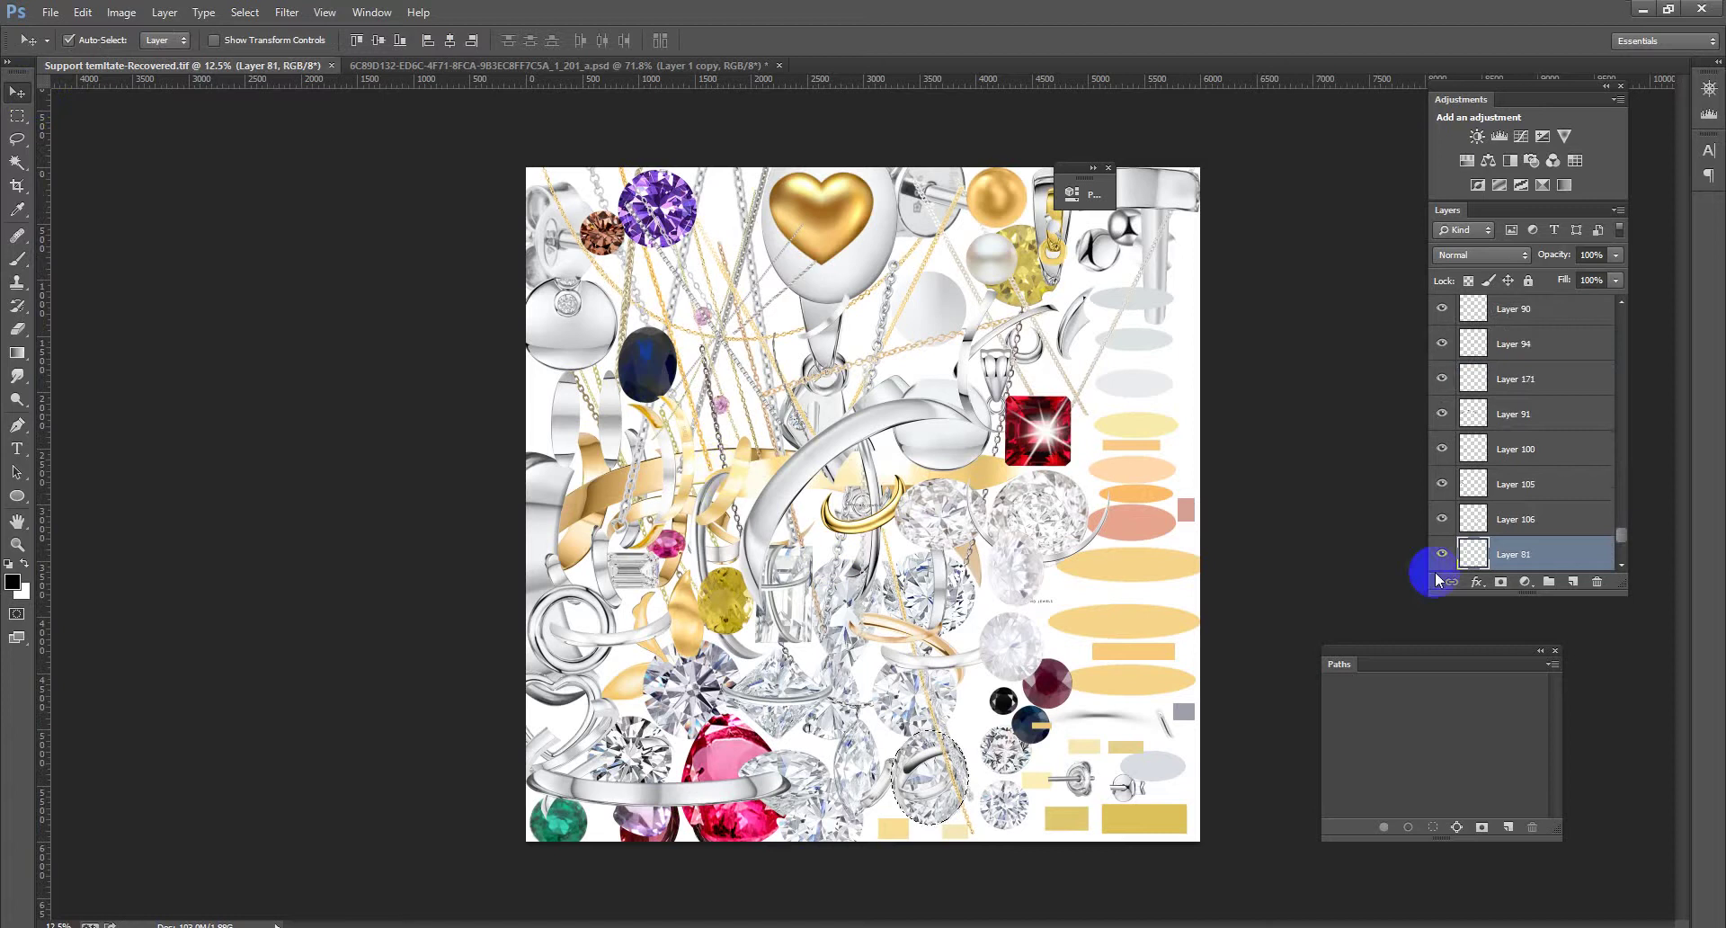
left_click(666, 65)
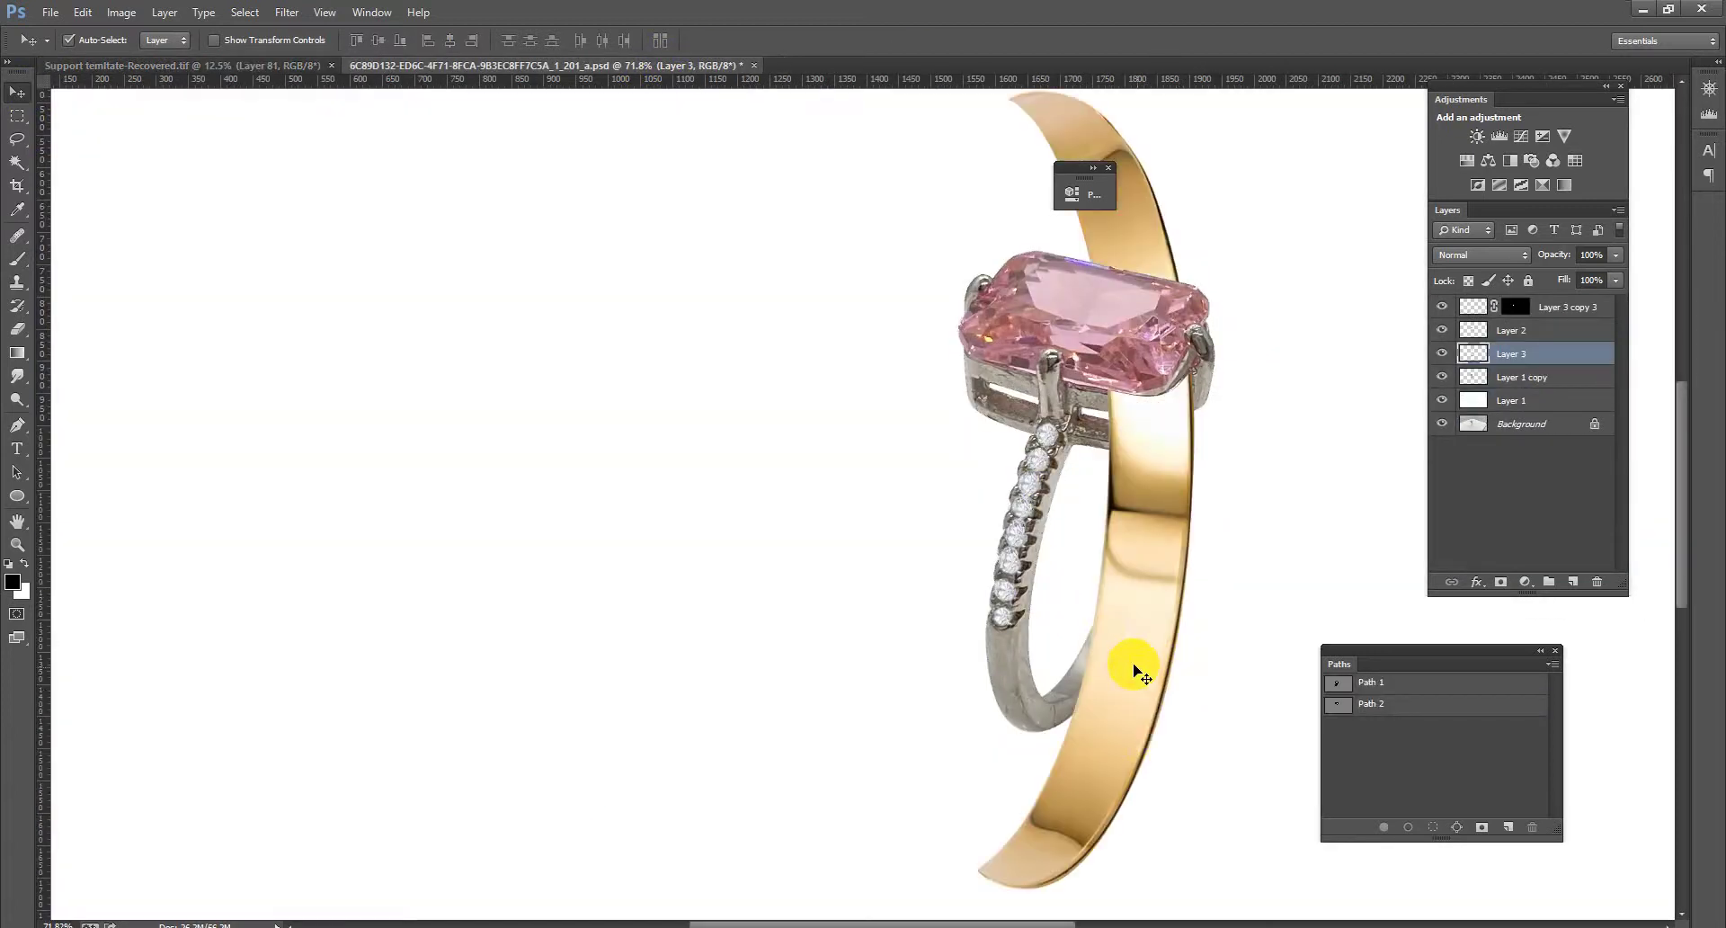
Shrink, rotate about 7°, narrow and skew the gold band to sit along the shank
key("ctrl+t")
left_click_drag(1194, 889, 1110, 705)
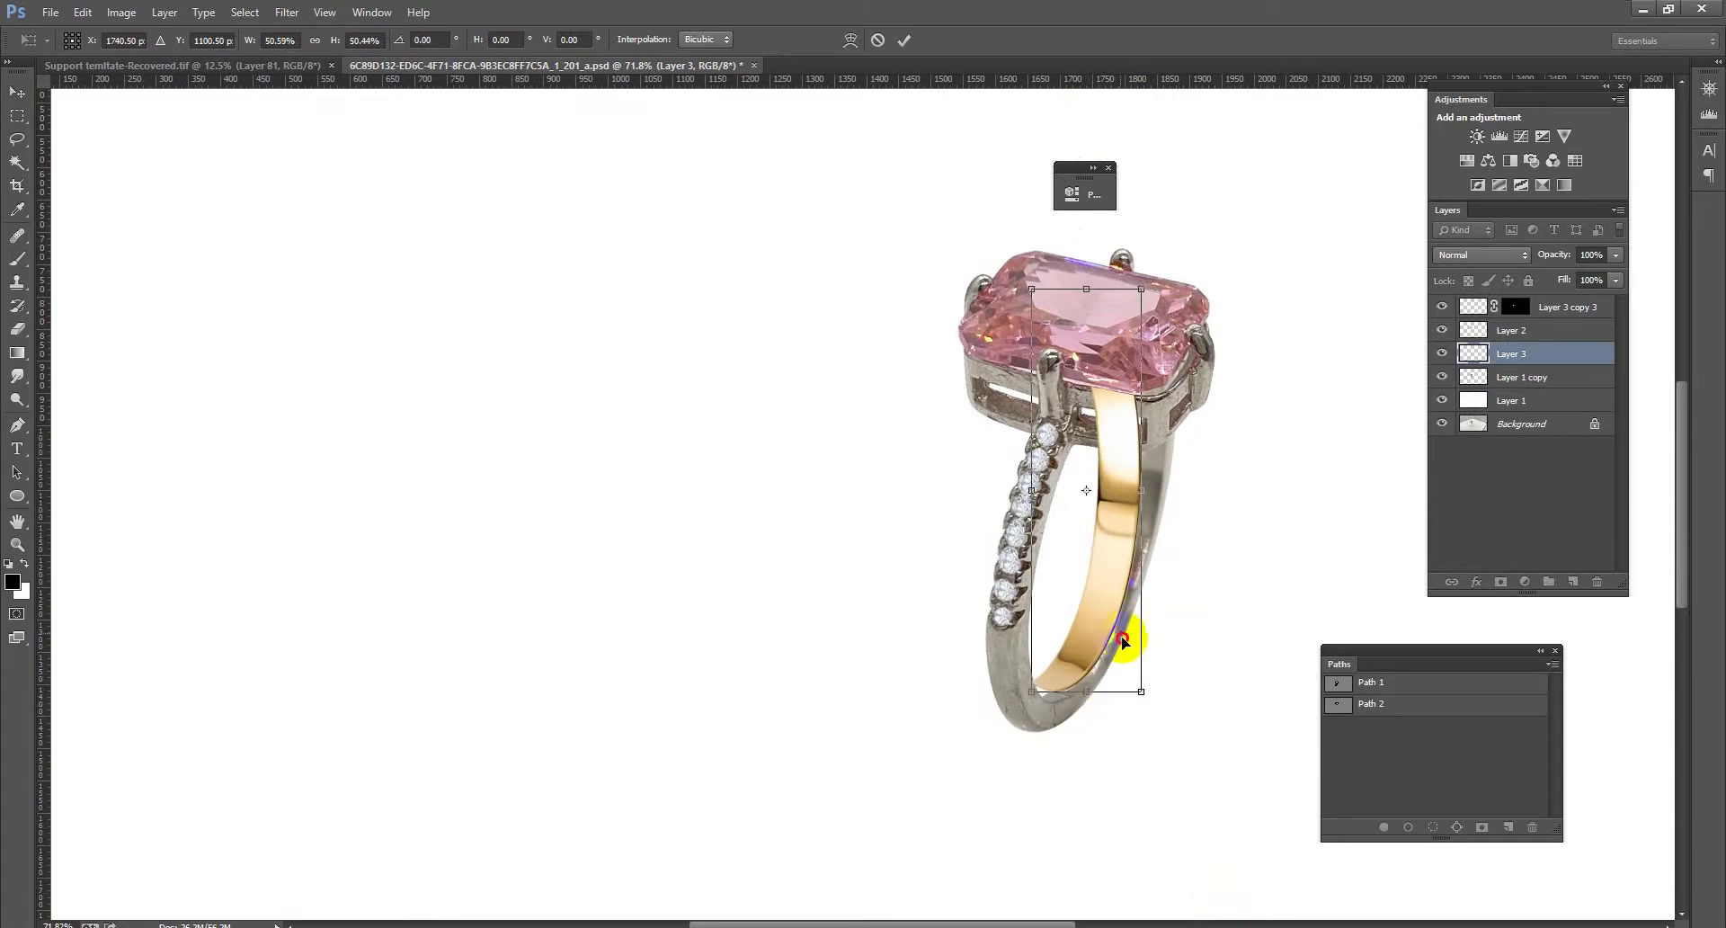
left_click_drag(1233, 731, 1214, 756)
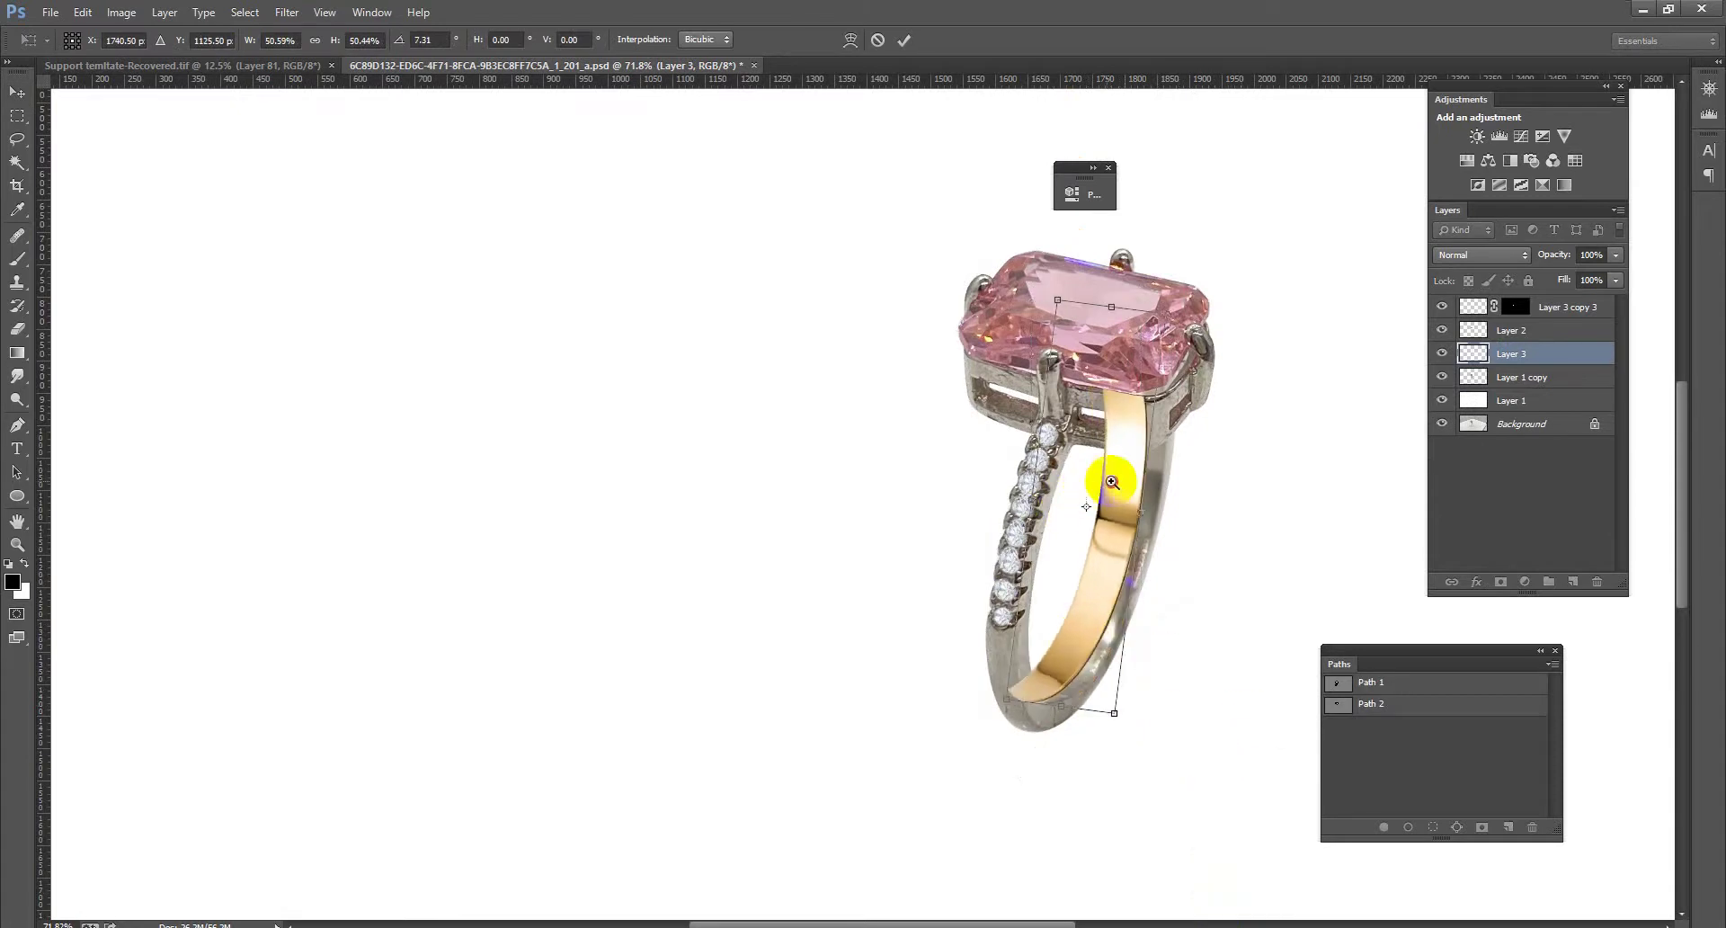
left_click_drag(1112, 482, 1151, 530)
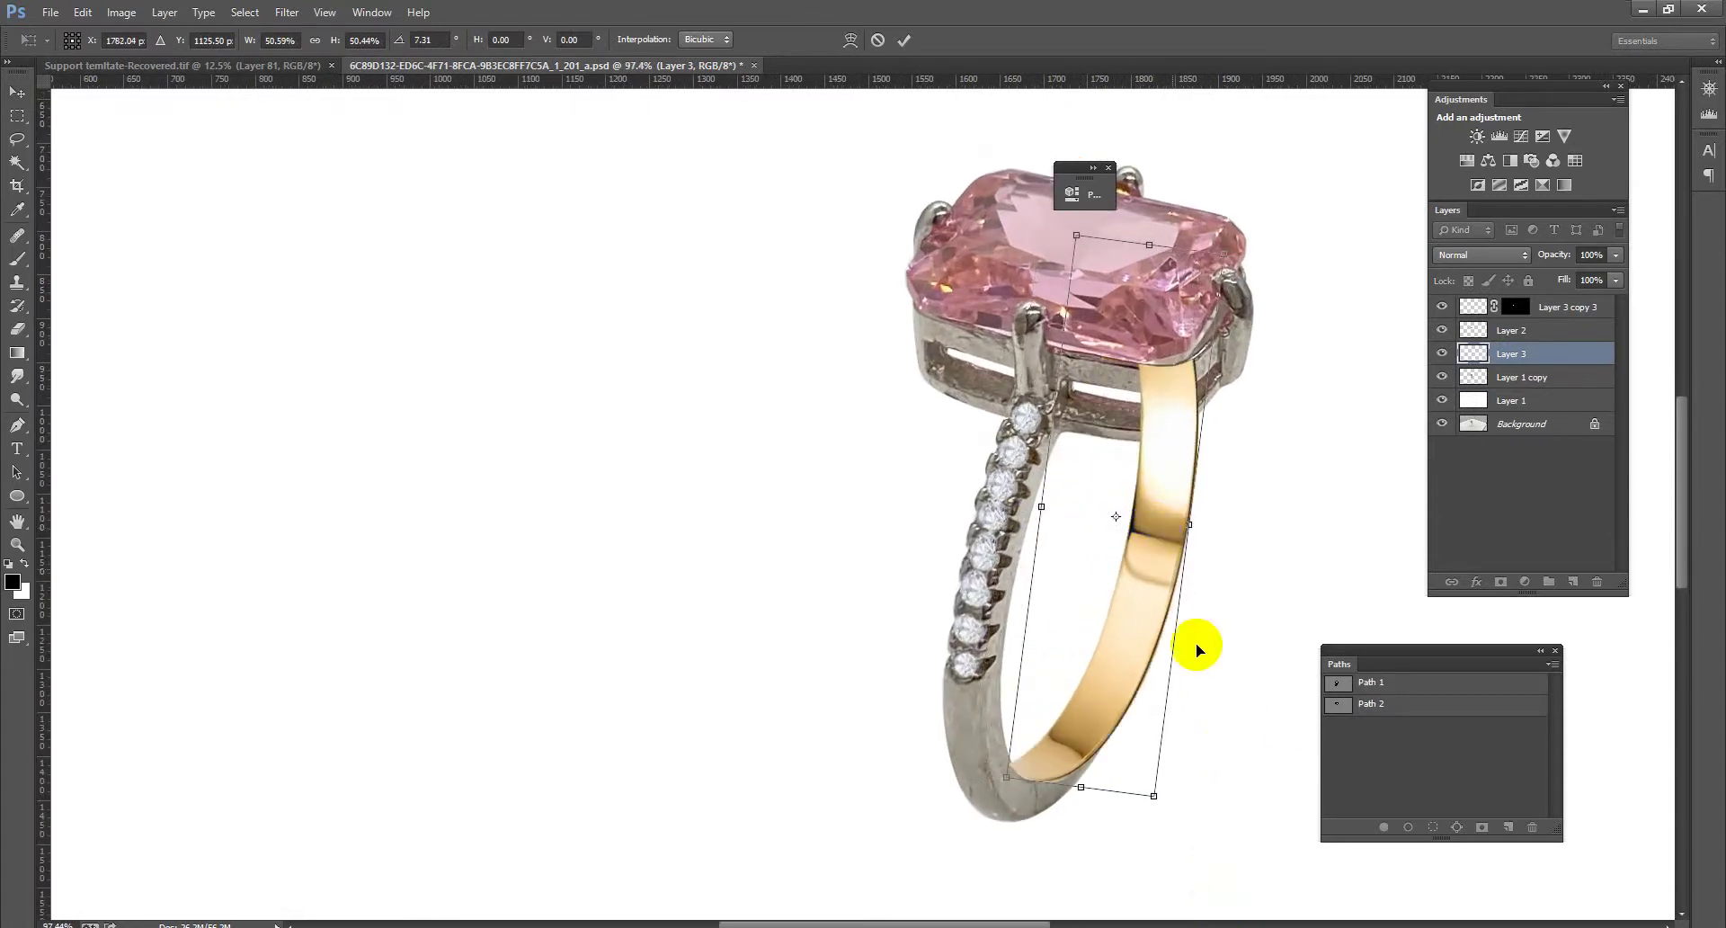
left_click_drag(1153, 794, 1122, 741)
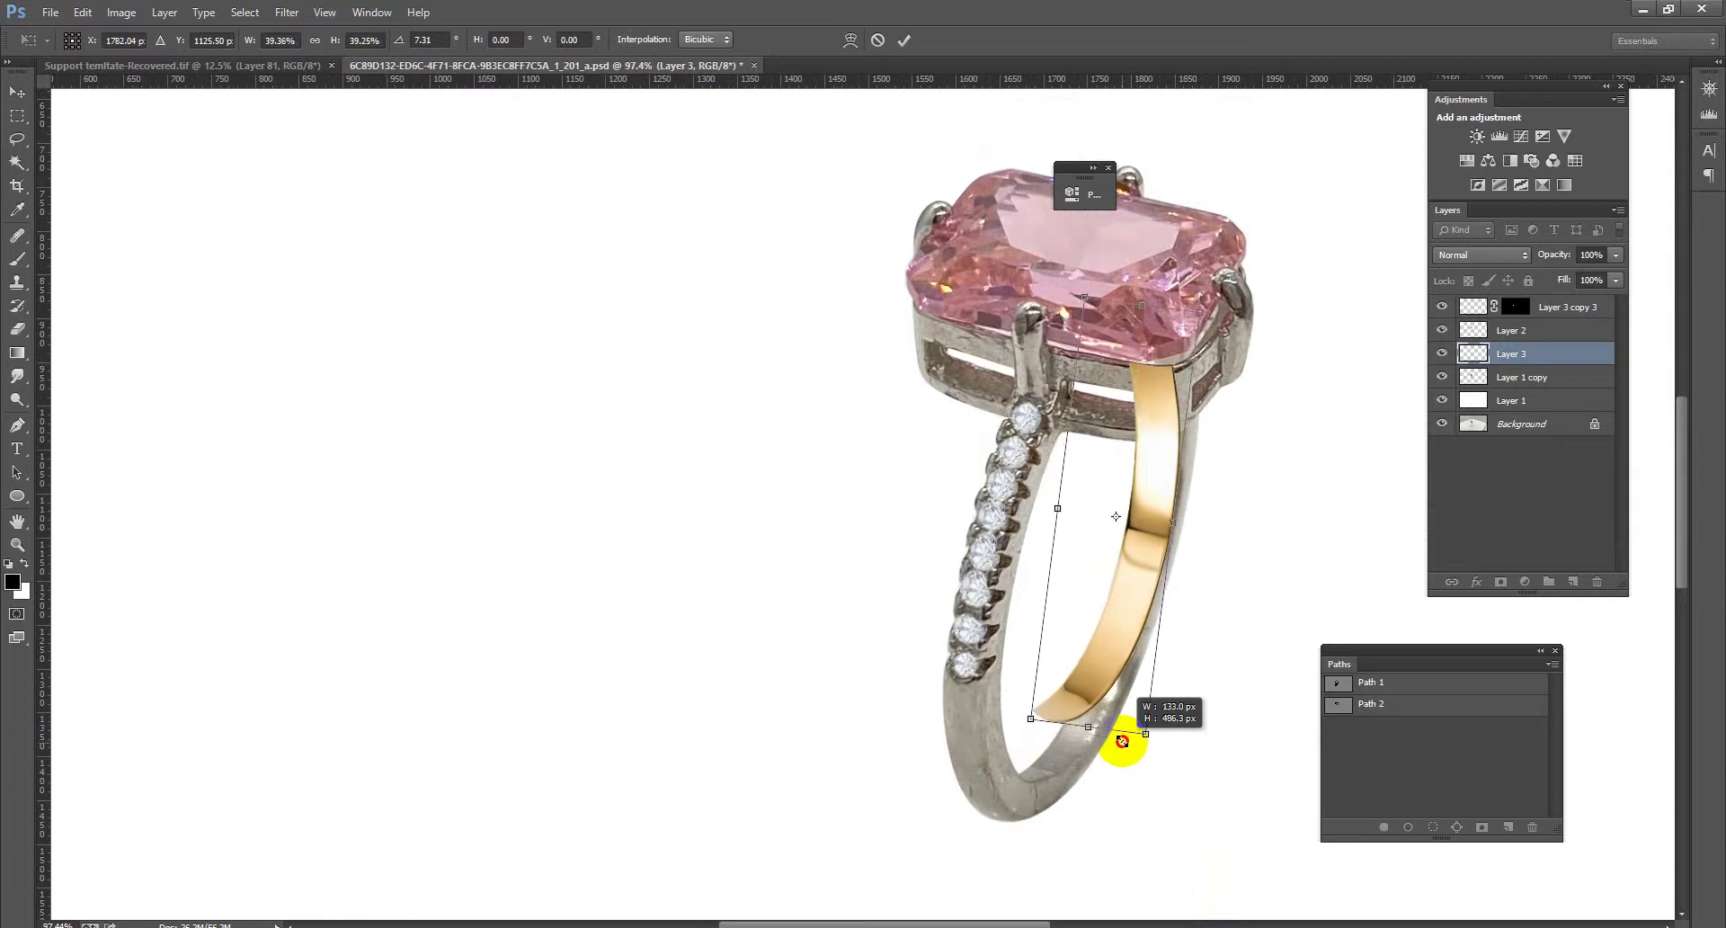
left_click_drag(1130, 668, 1111, 737)
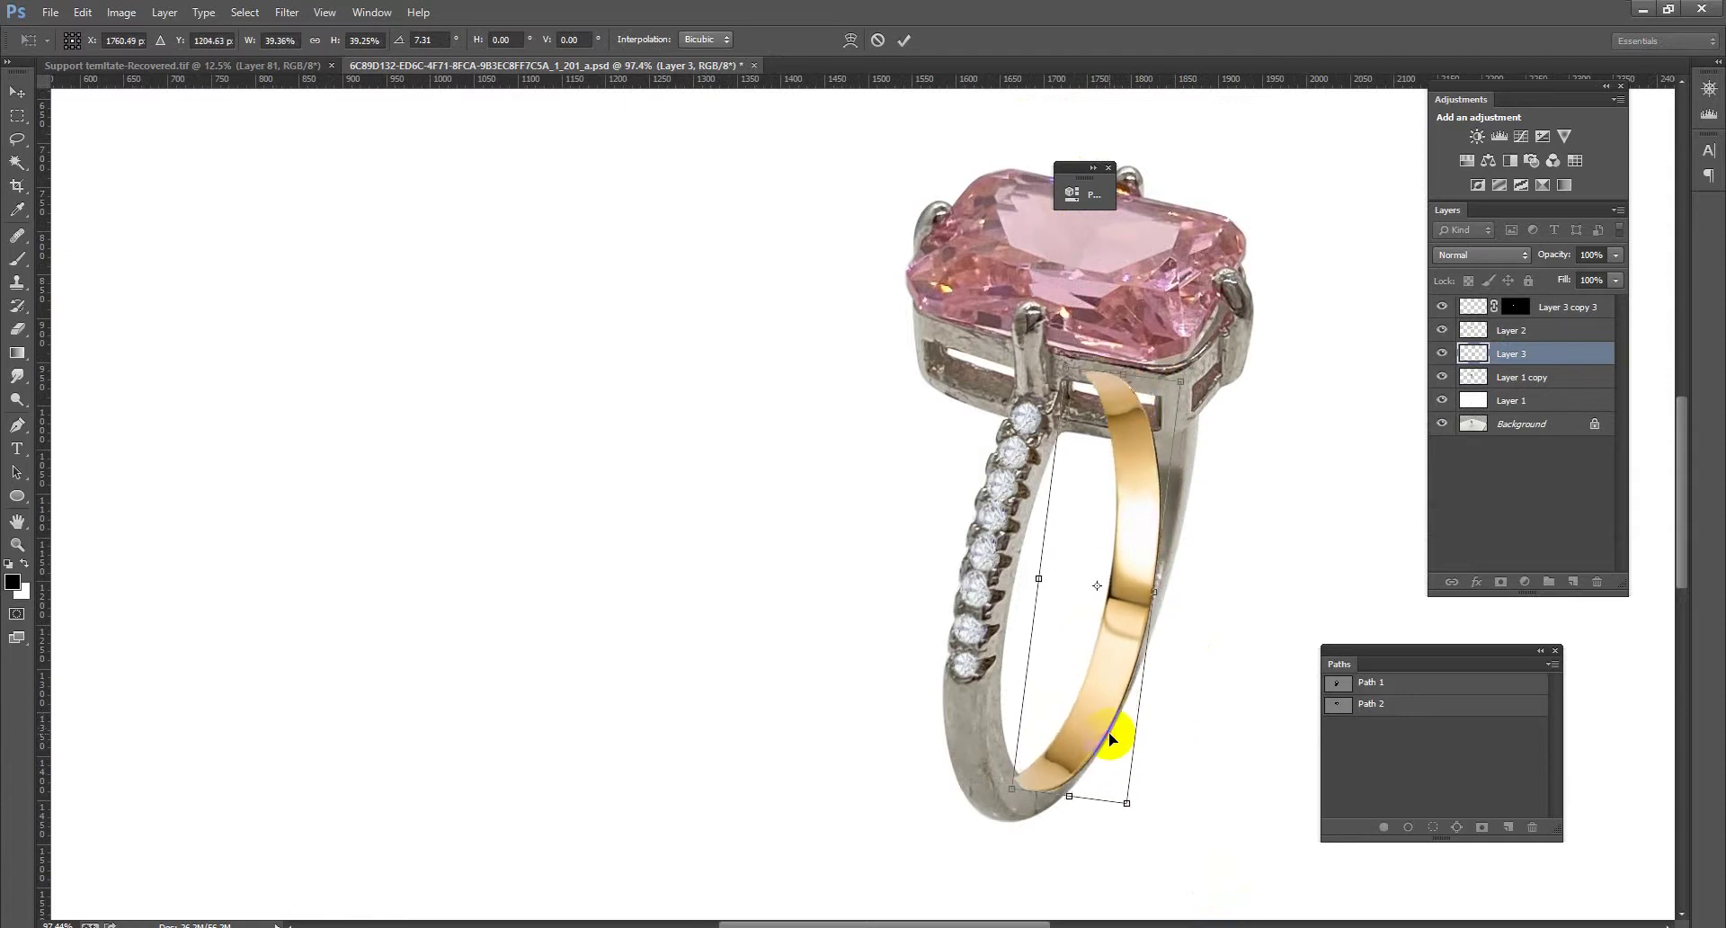
left_click_drag(1124, 372, 1154, 299)
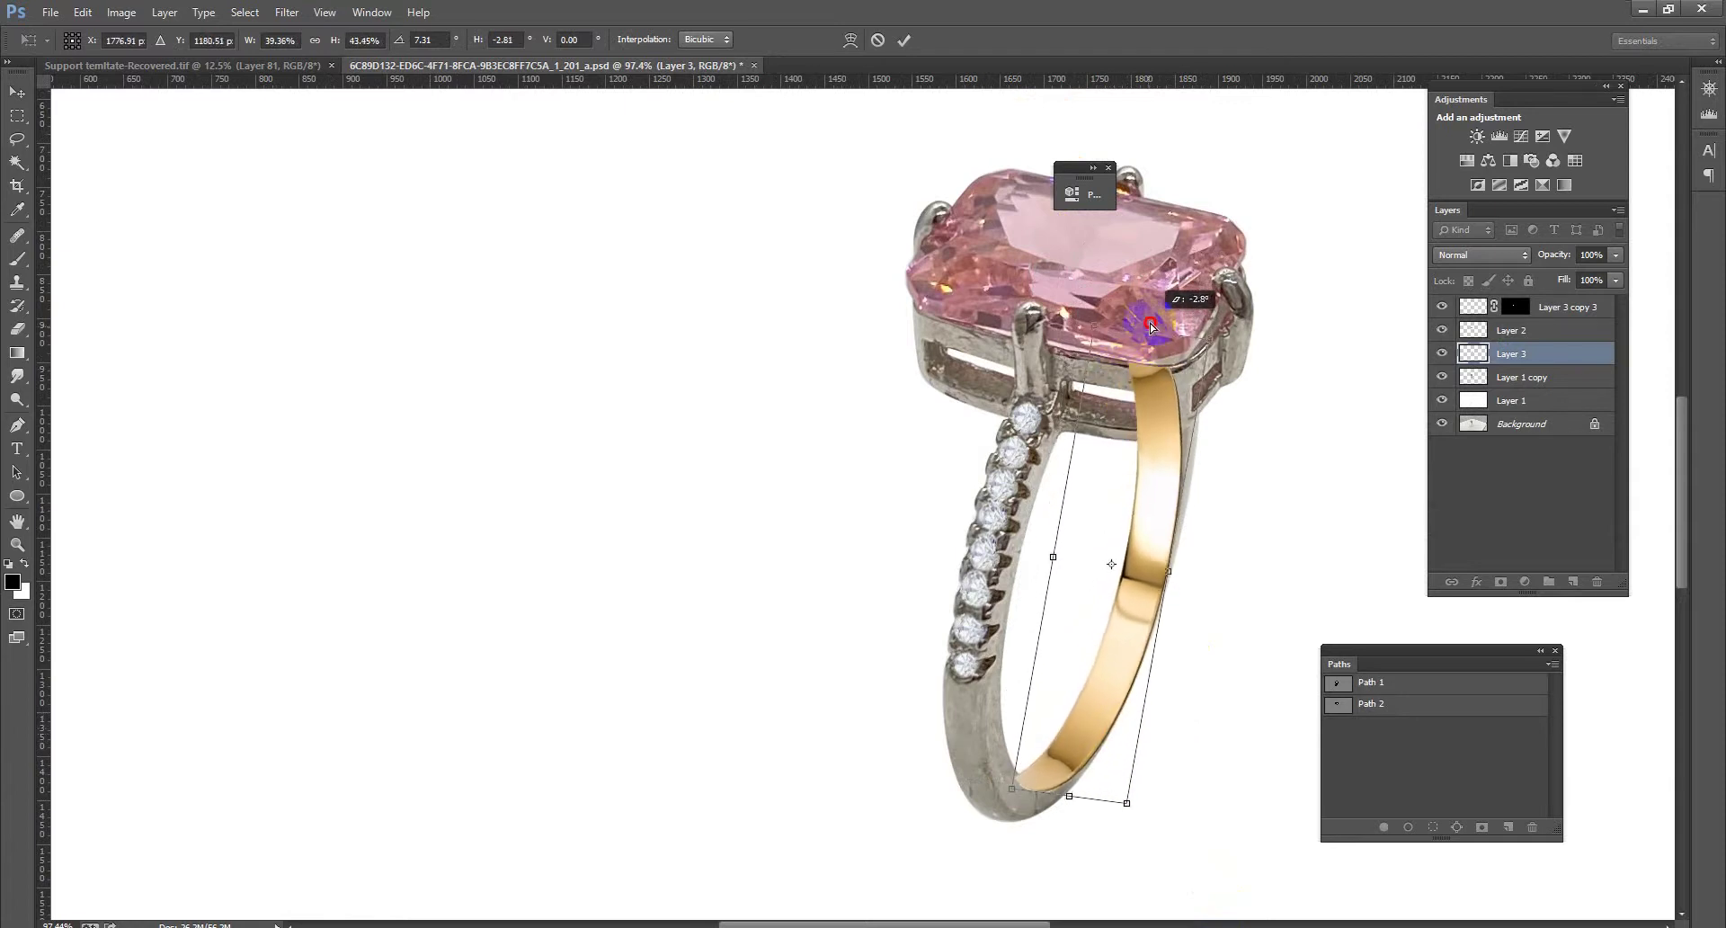
scroll(1091, 801, "up", 3)
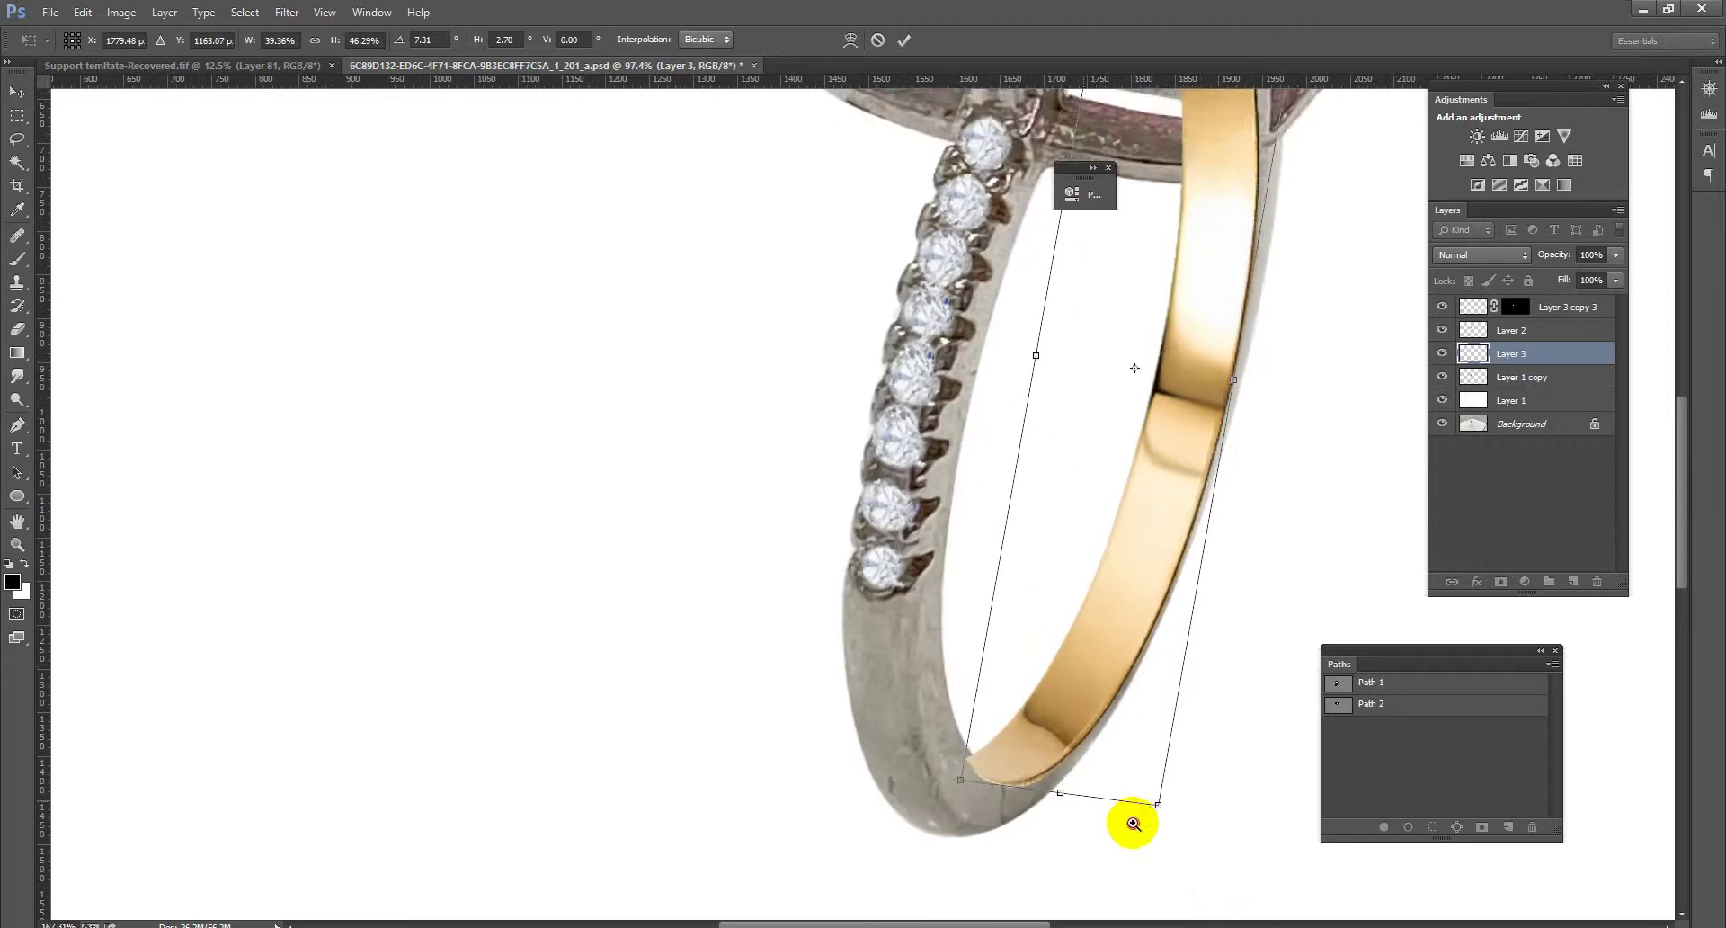
left_click_drag(1141, 819, 1156, 805)
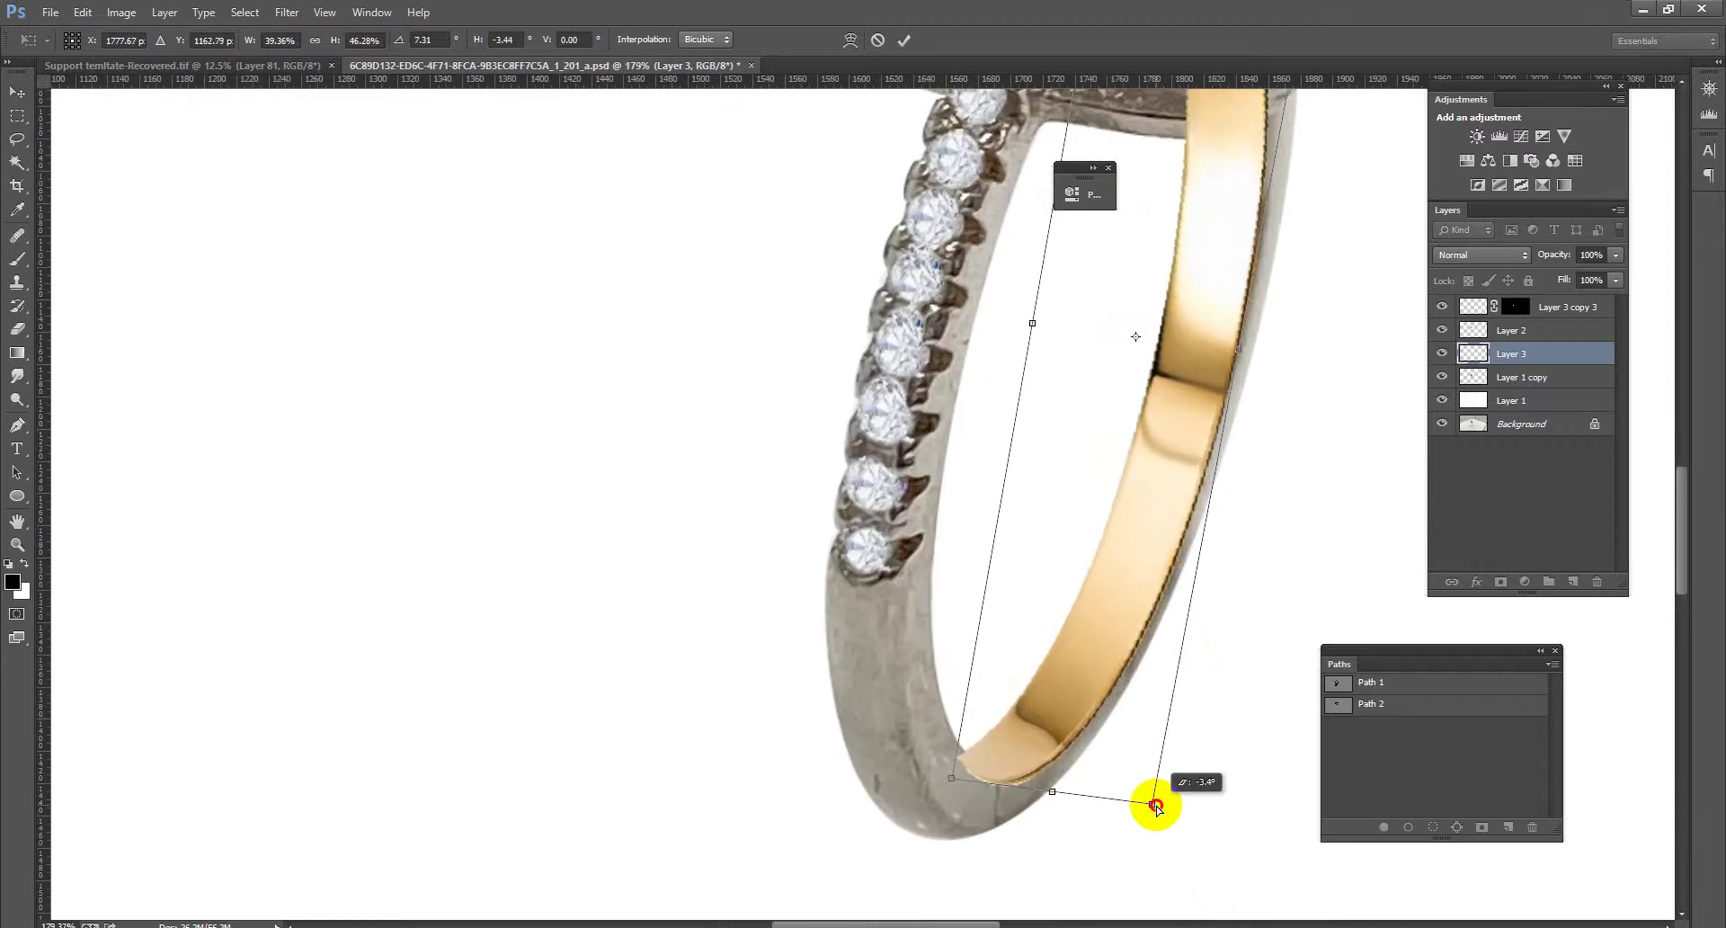
key("Return")
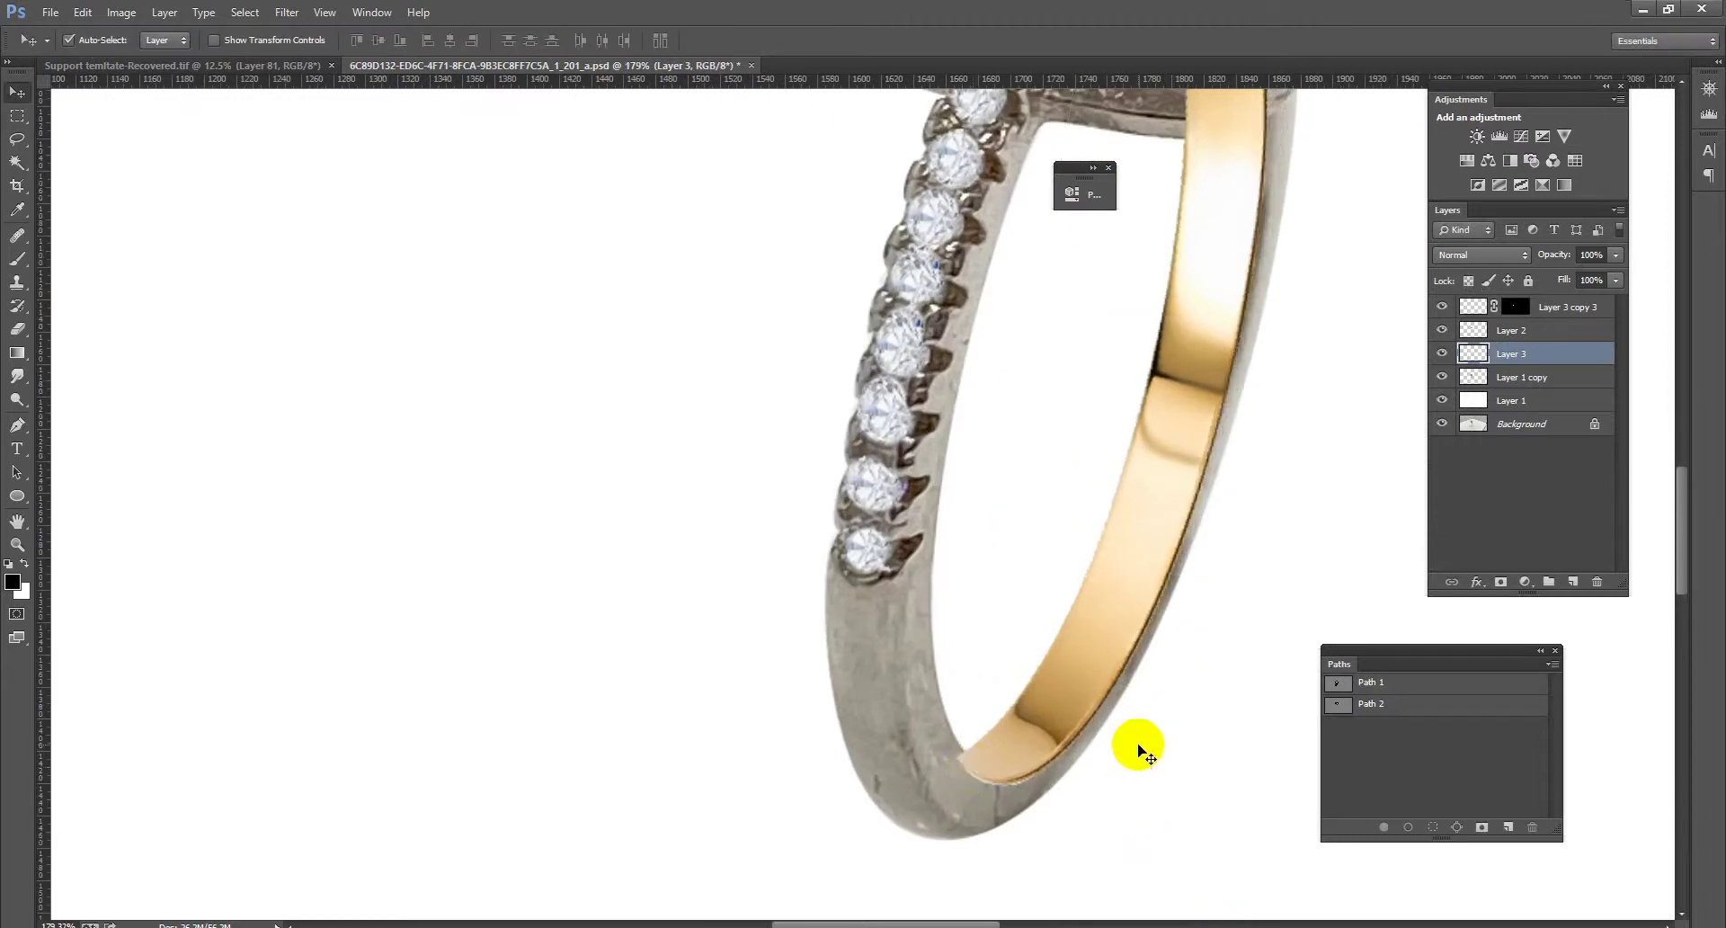
Refine the band's fit: 99.65% height, −0.54° rotation, and a nudged bottom curve
scroll(1109, 704, "down", 4)
scroll(1193, 553, "up", 3)
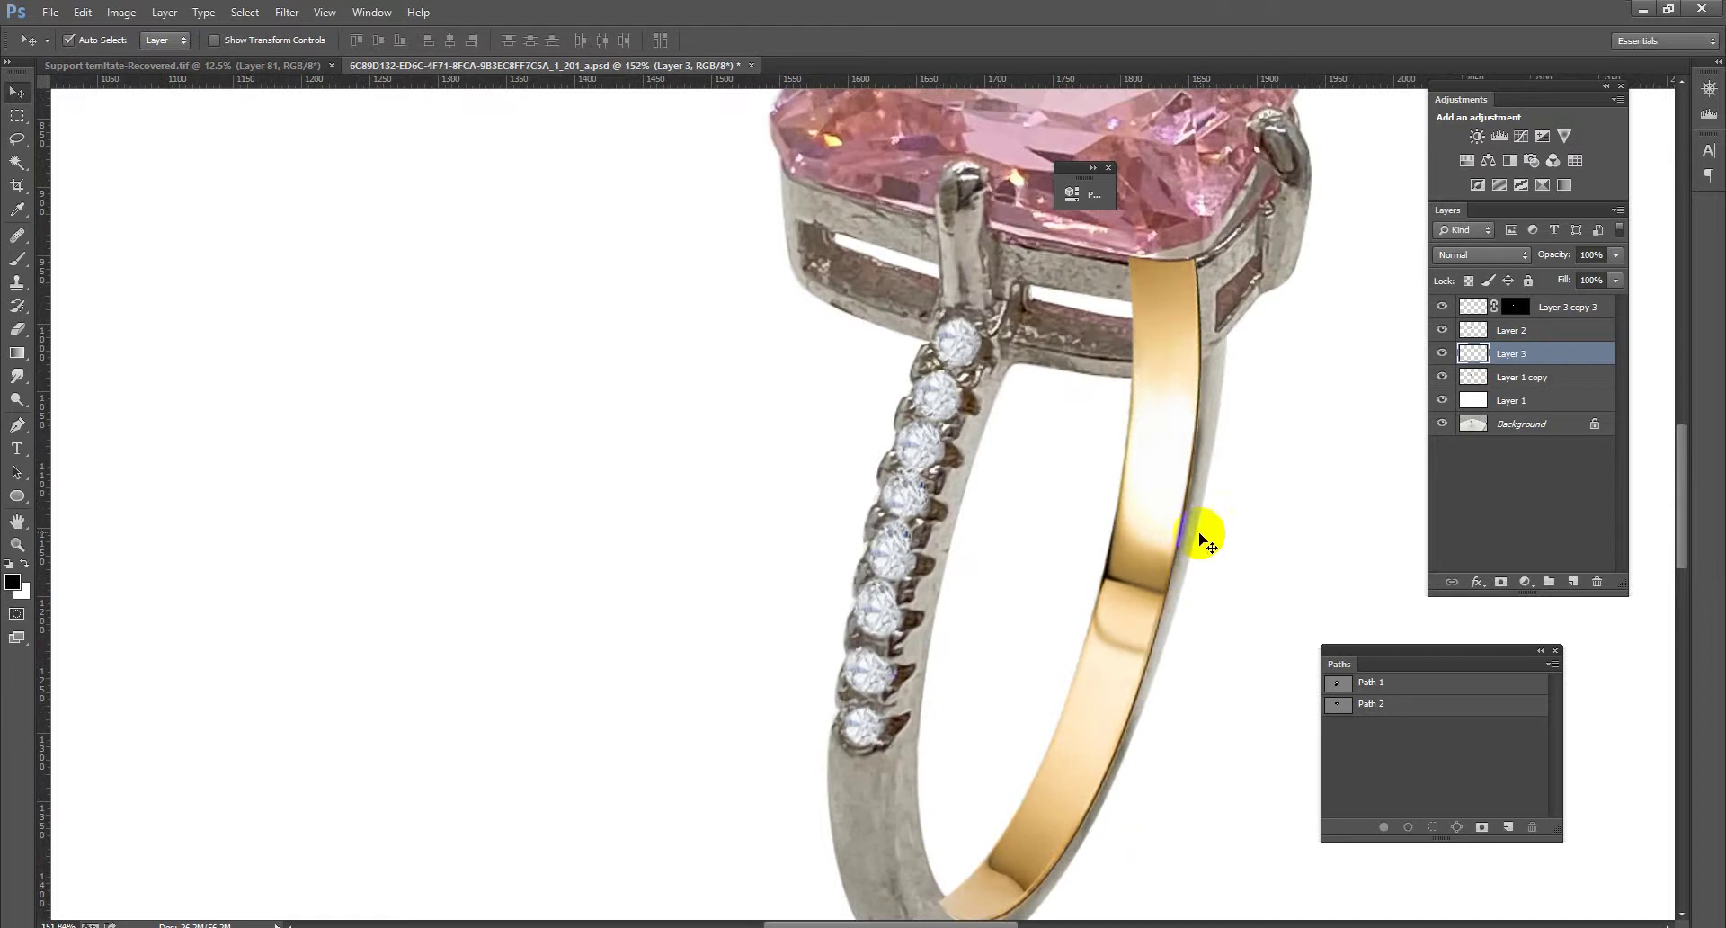
key("ctrl+t")
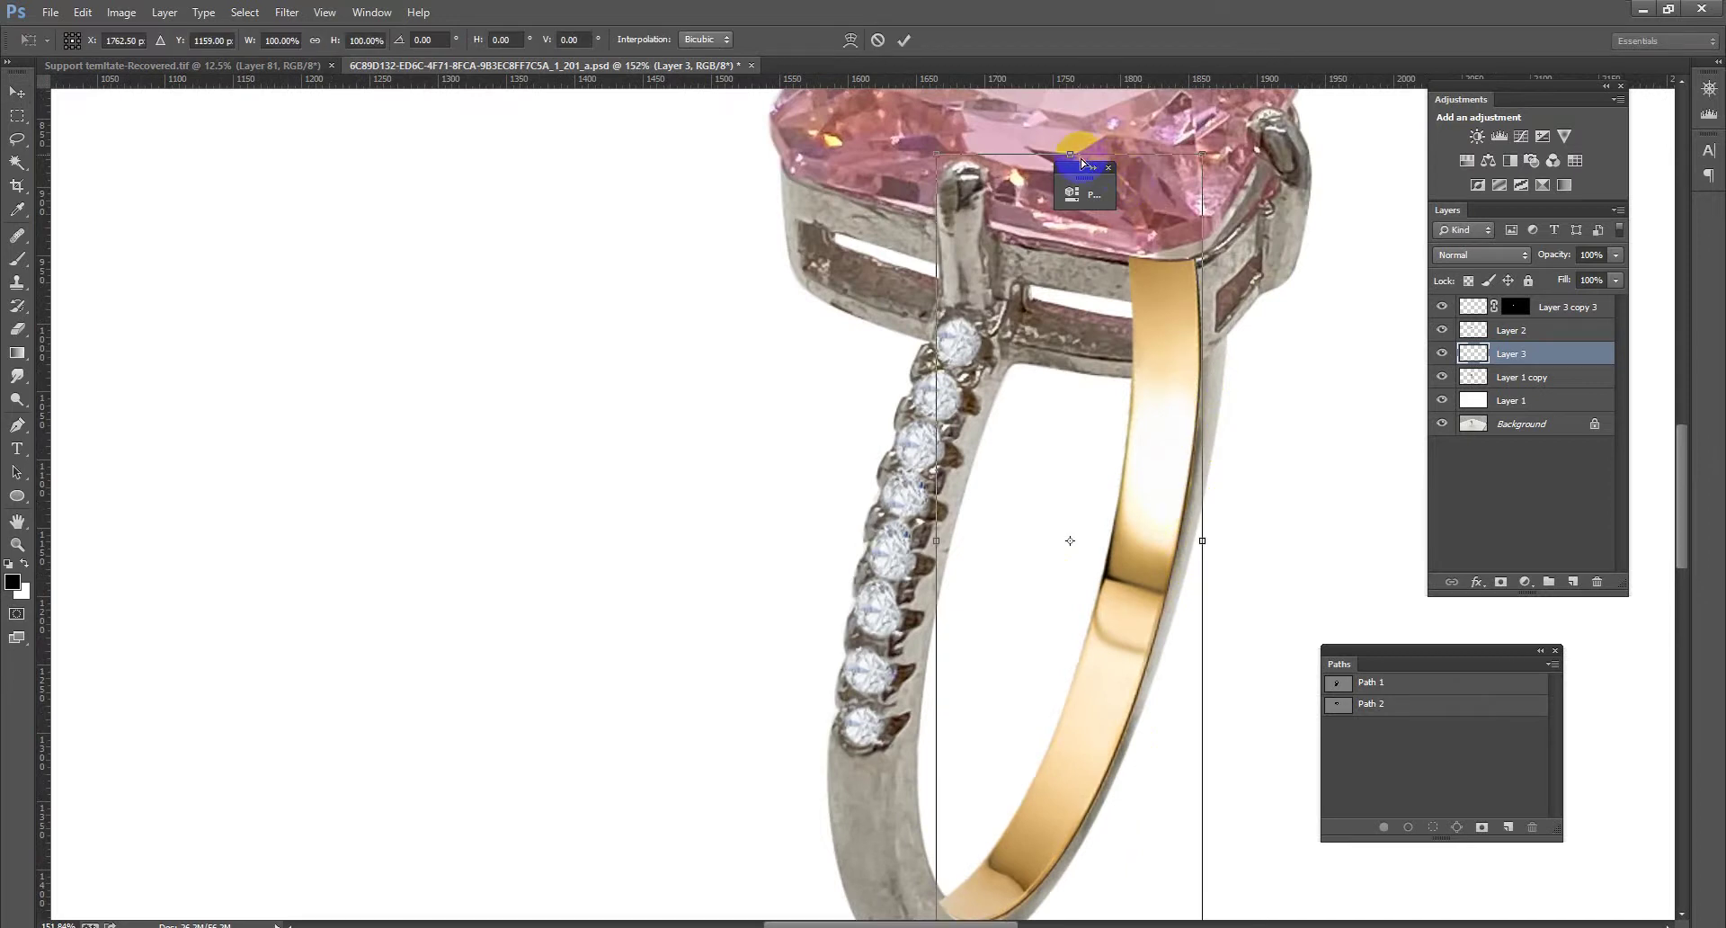
left_click_drag(1082, 164, 1092, 210)
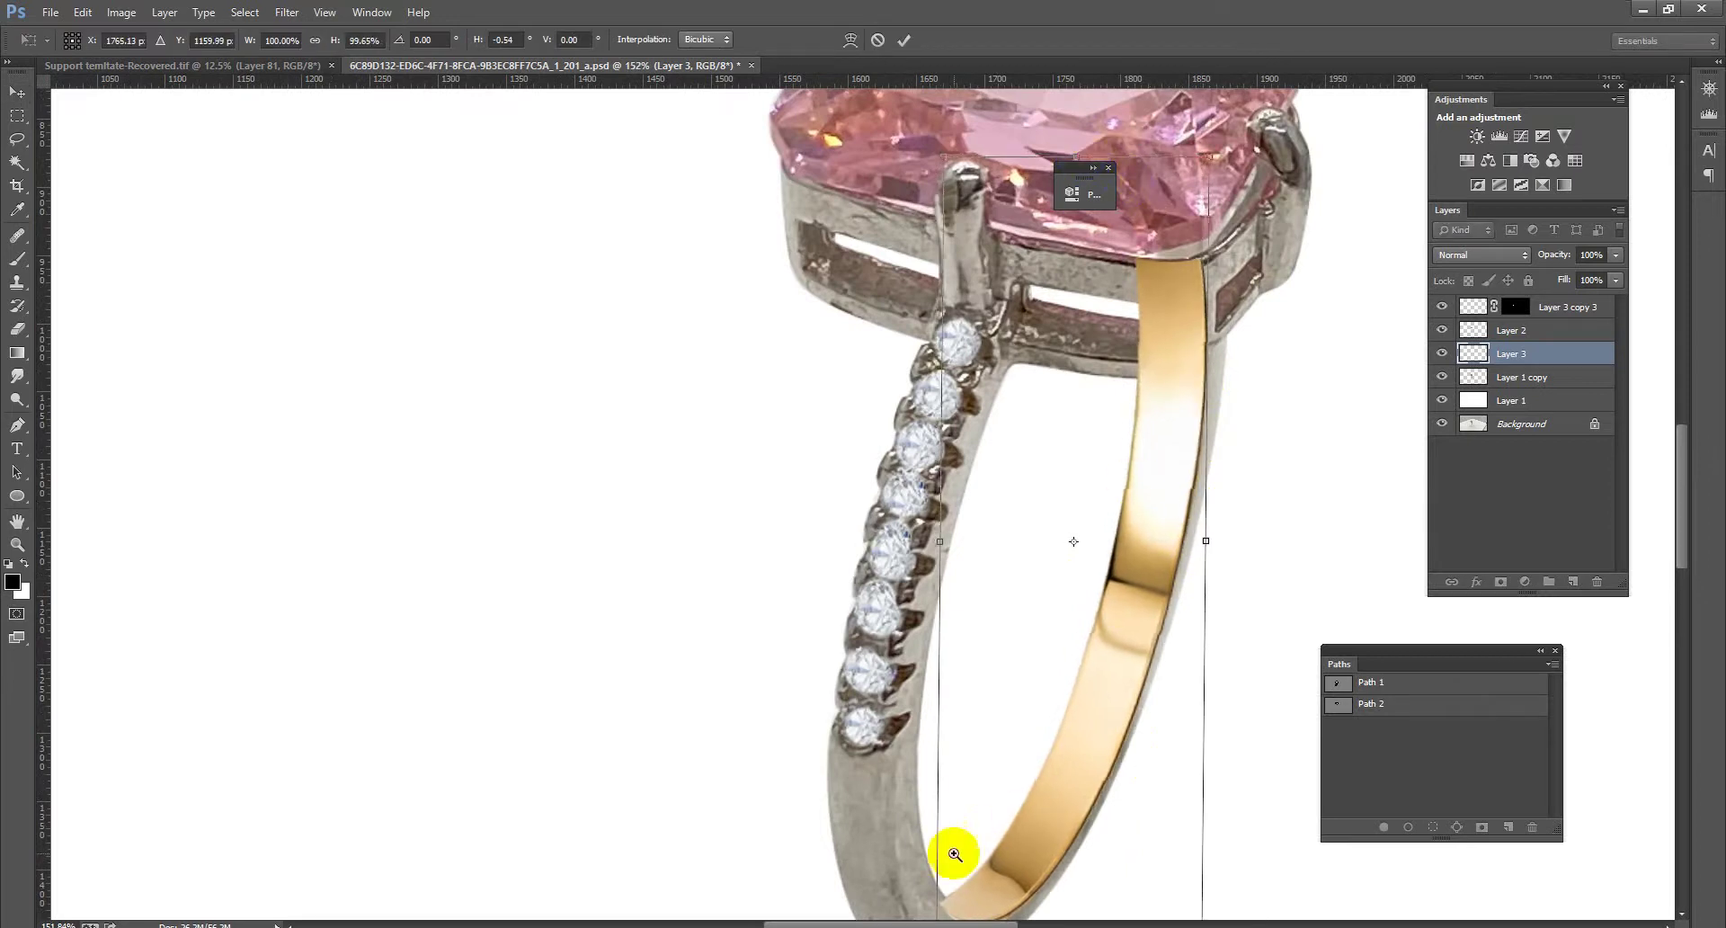
scroll(954, 854, "up", 2)
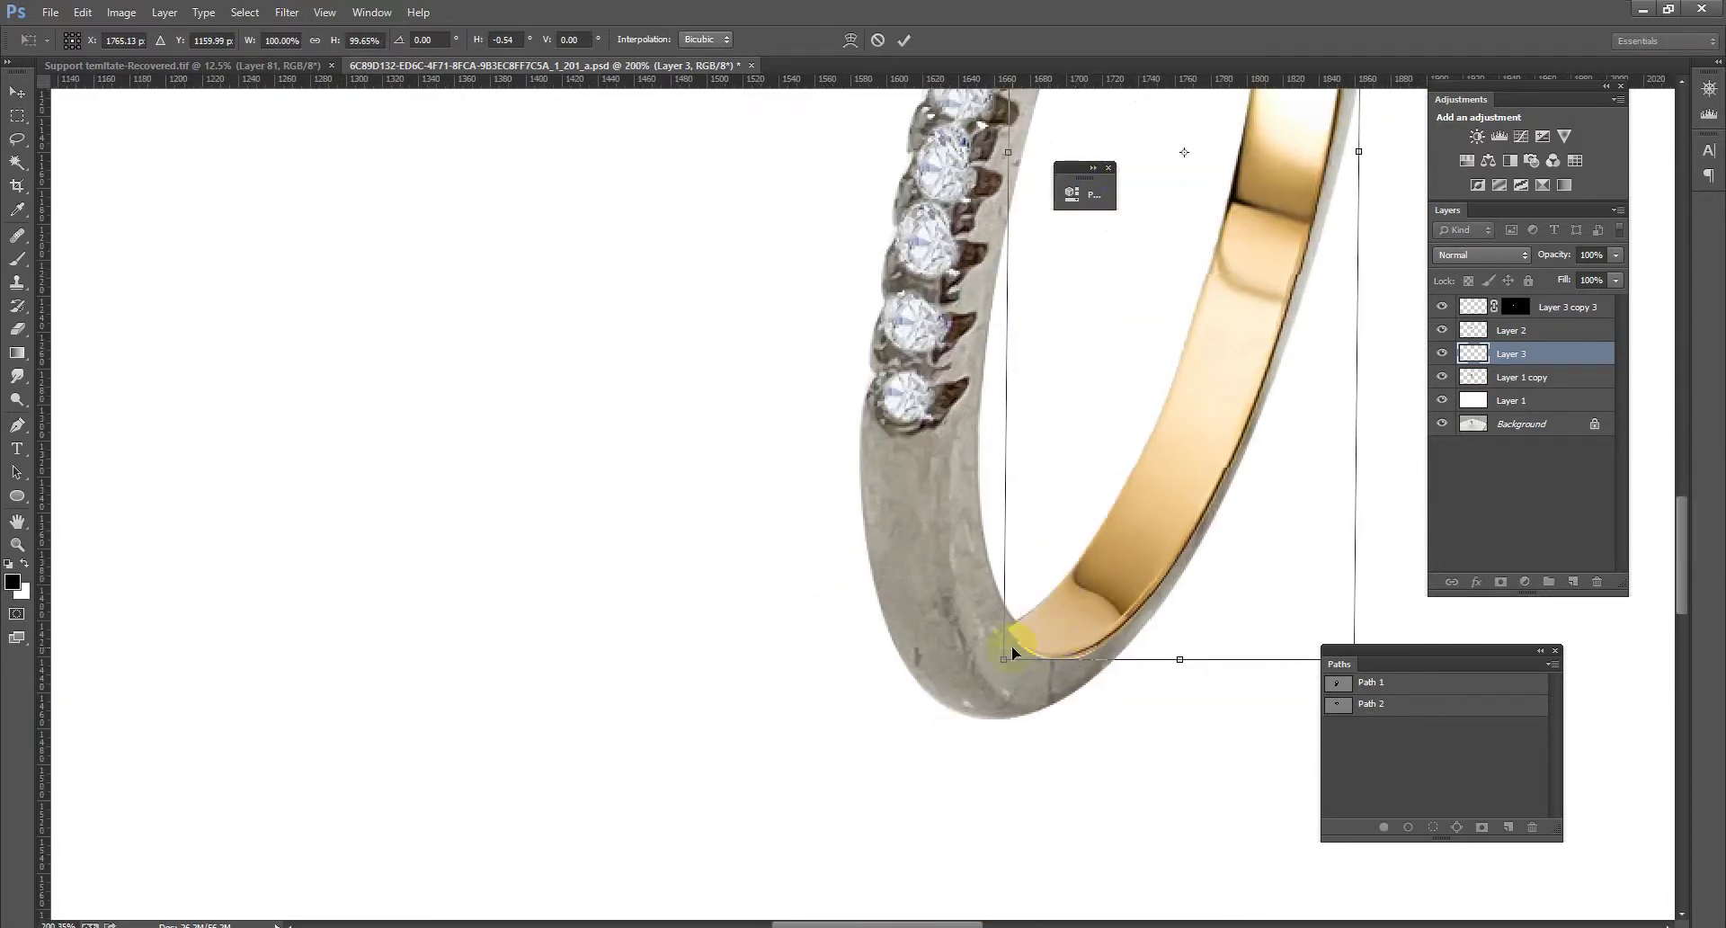
left_click_drag(1011, 649, 1004, 652)
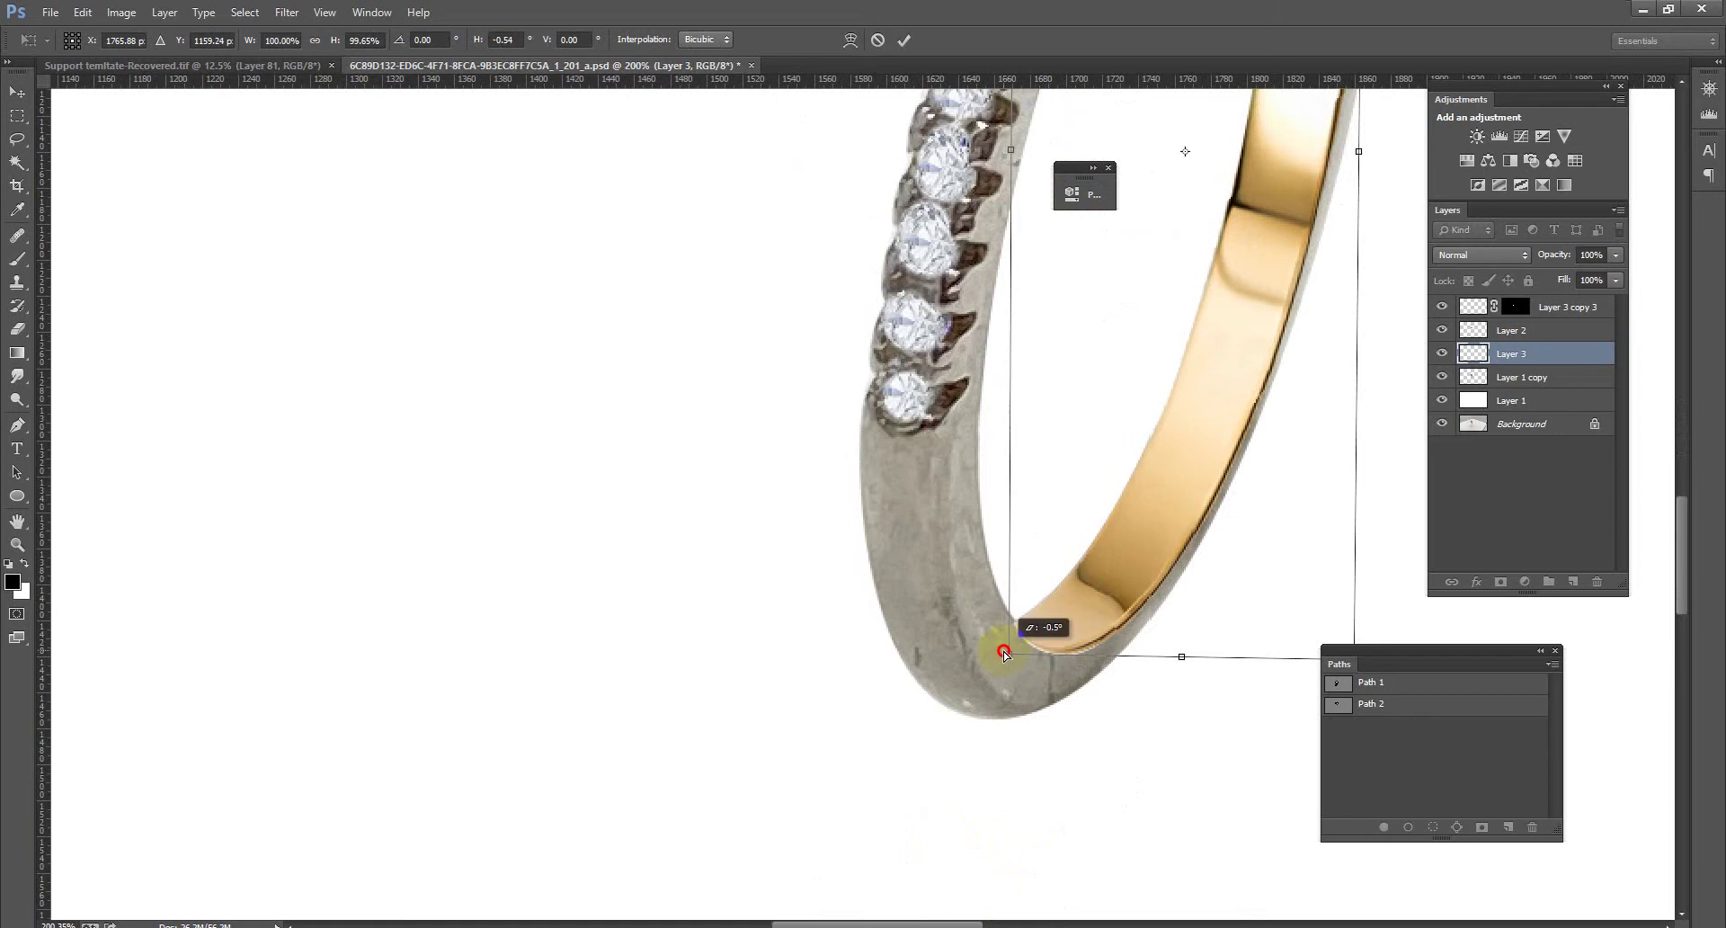
key("Return")
scroll(1004, 652, "down", 5)
scroll(982, 577, "up", 3)
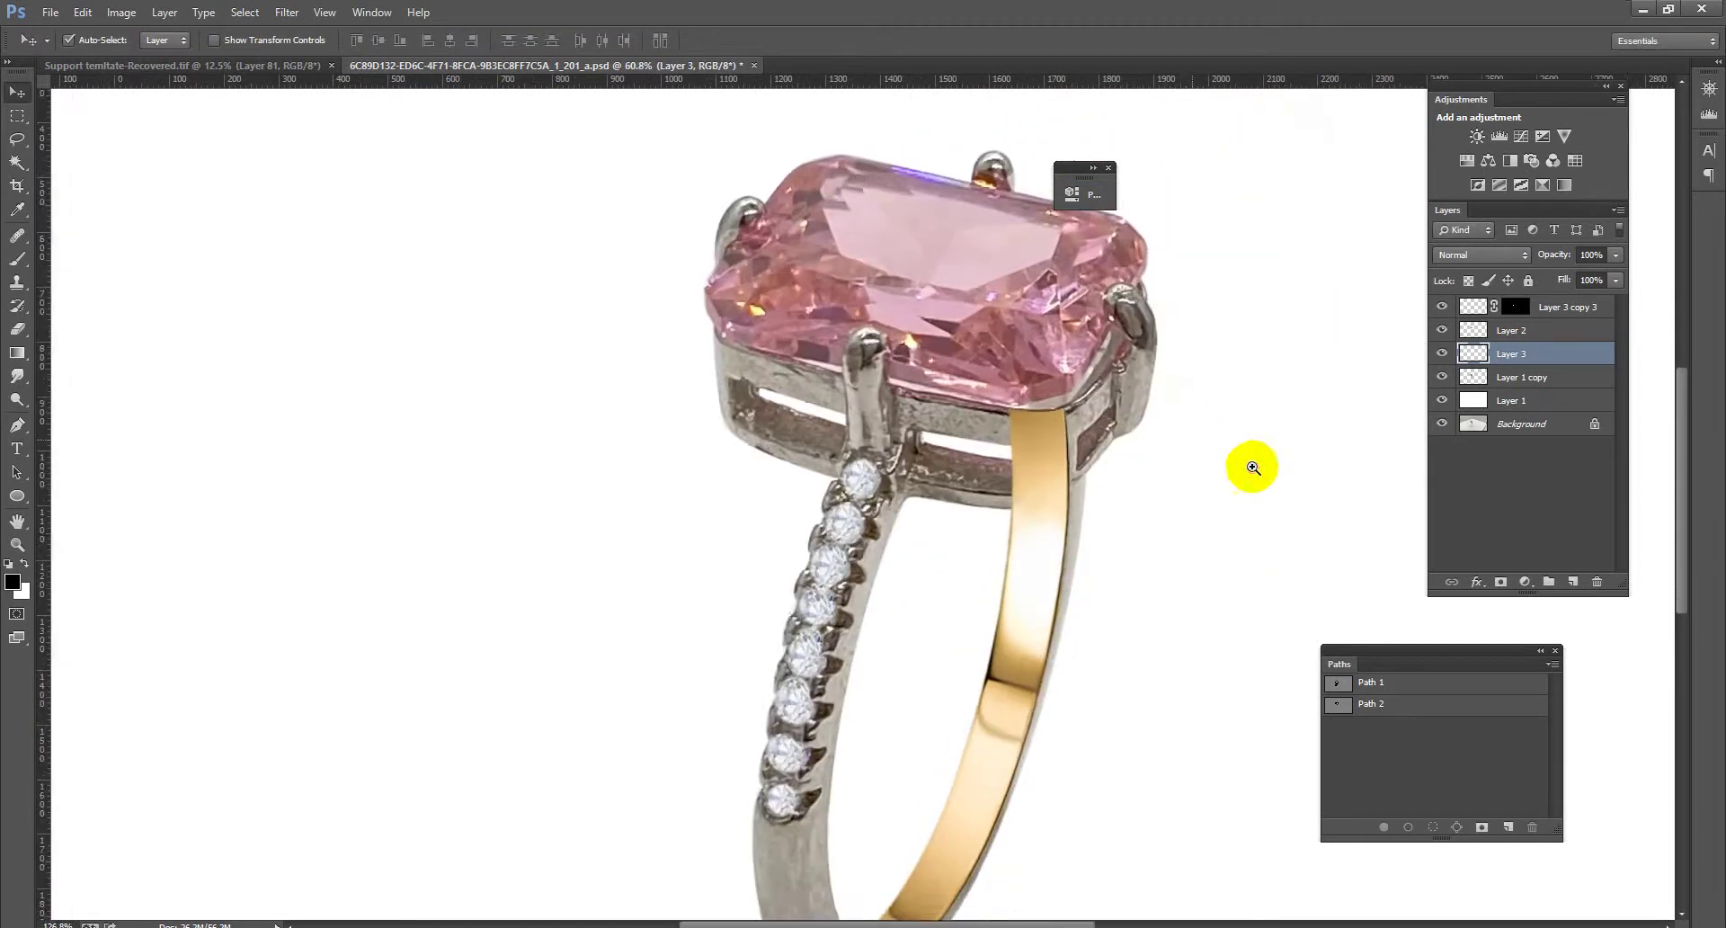
scroll(1252, 462, "up", 1)
Hide the gold band and trace a Pen path around the inner band, converting it to a selection
left_click(1440, 356)
left_click(17, 425)
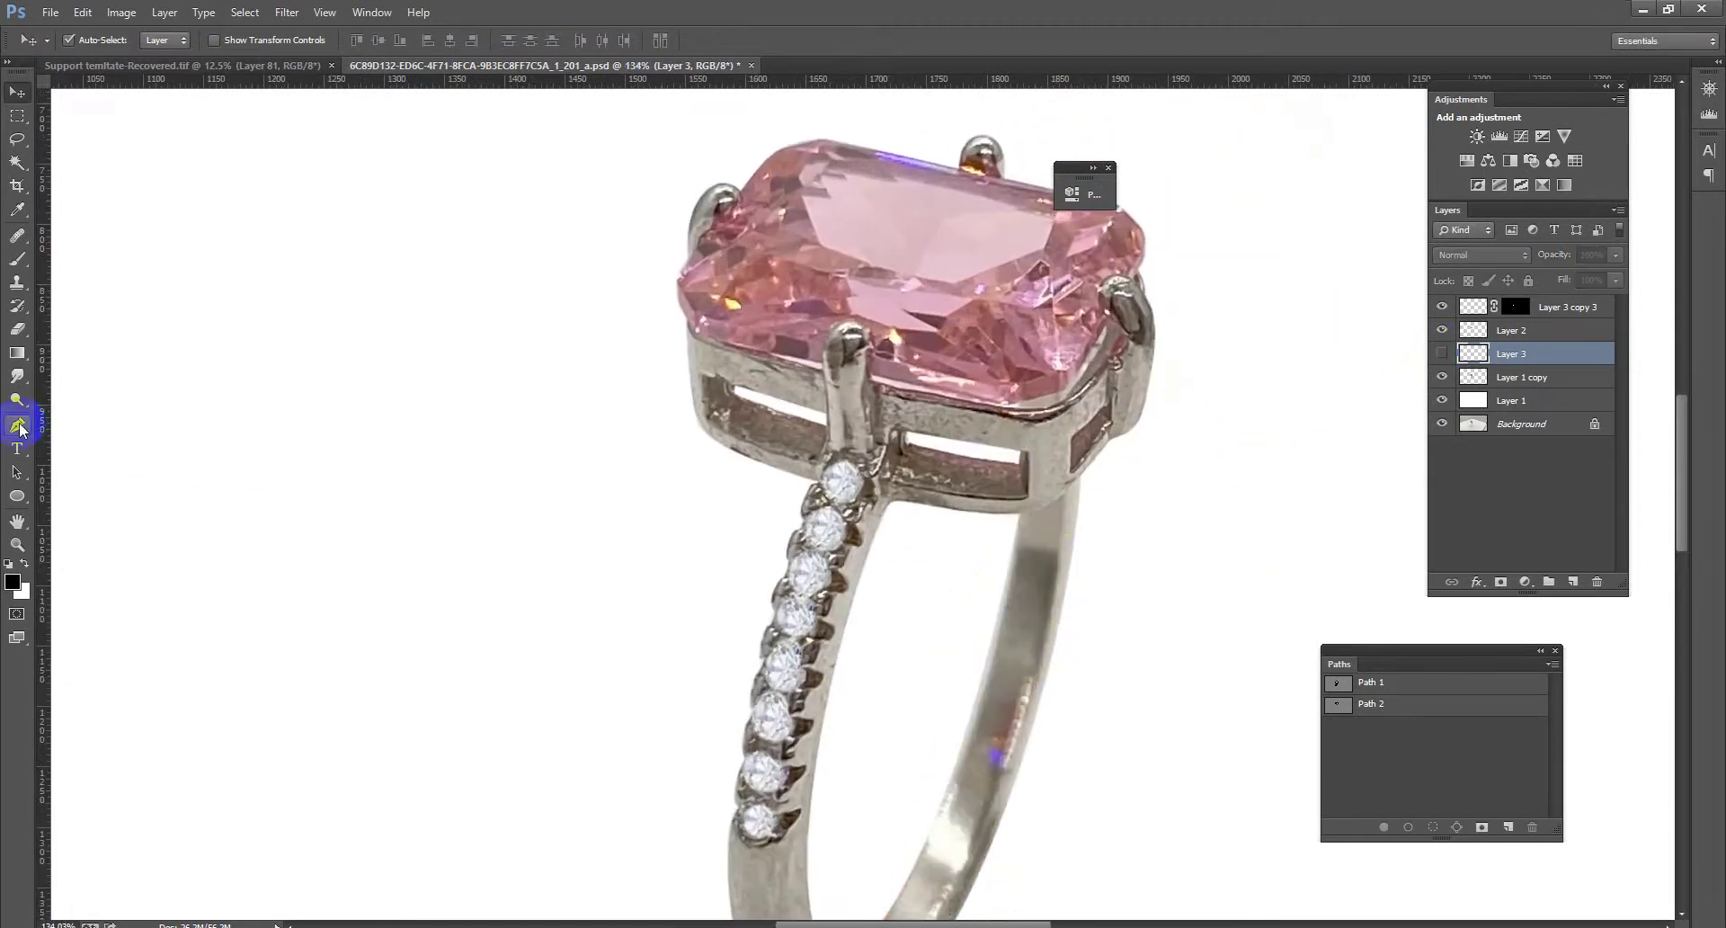
scroll(989, 503, "up", 3)
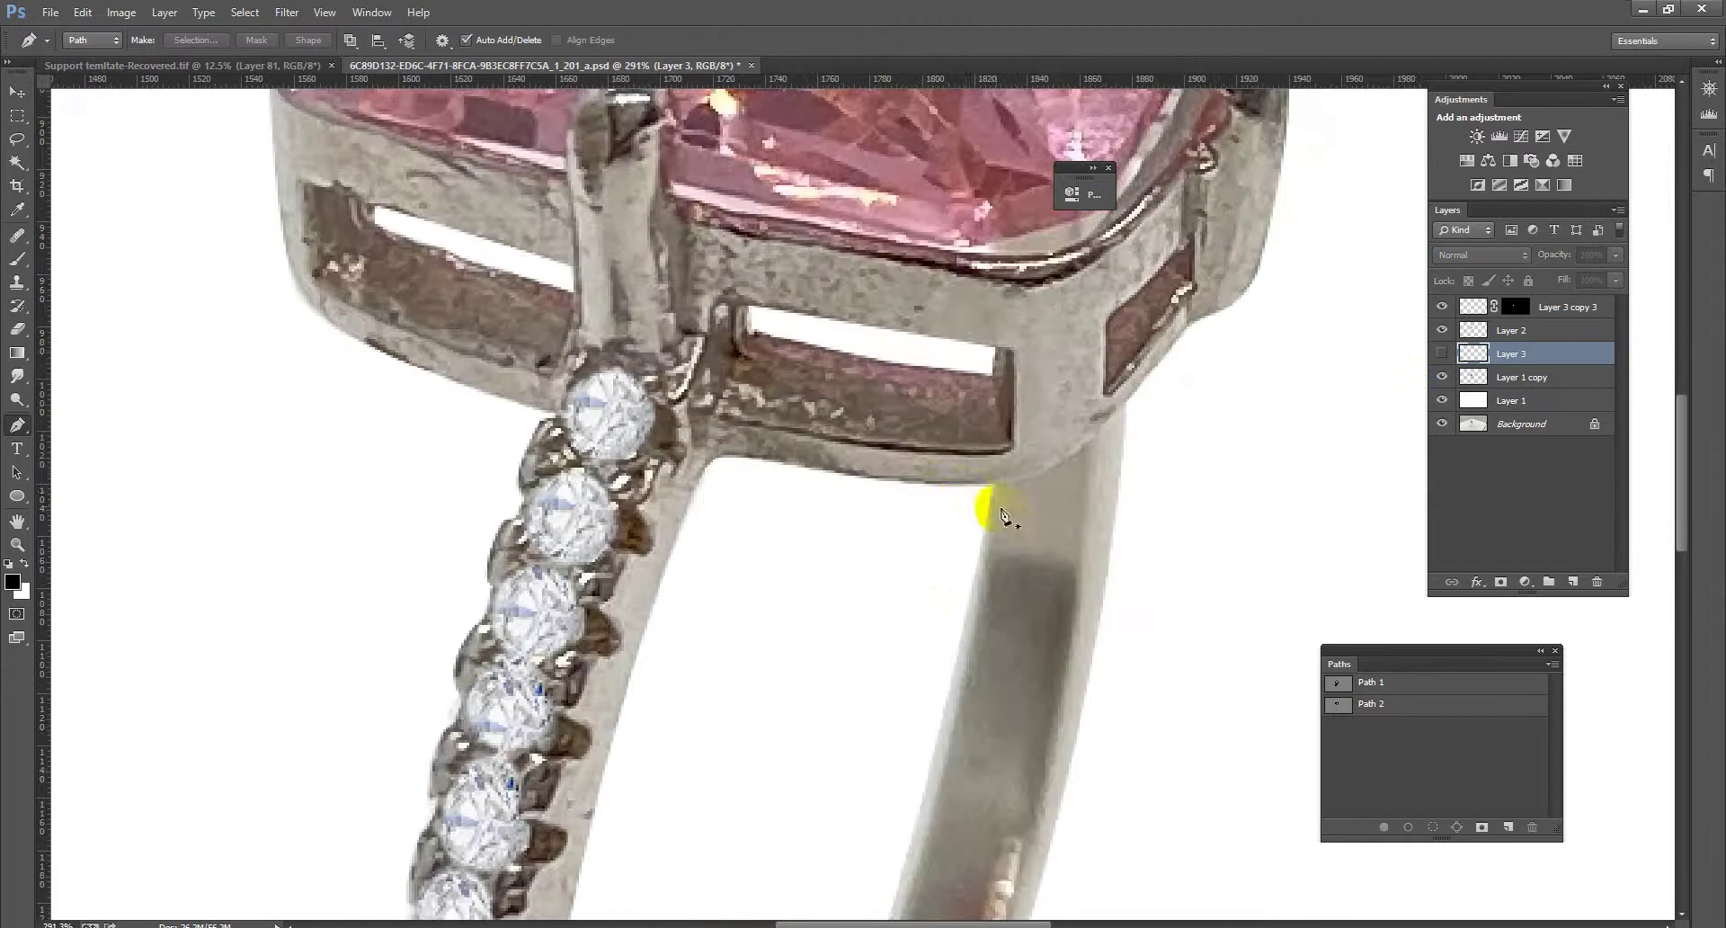
left_click(1099, 437)
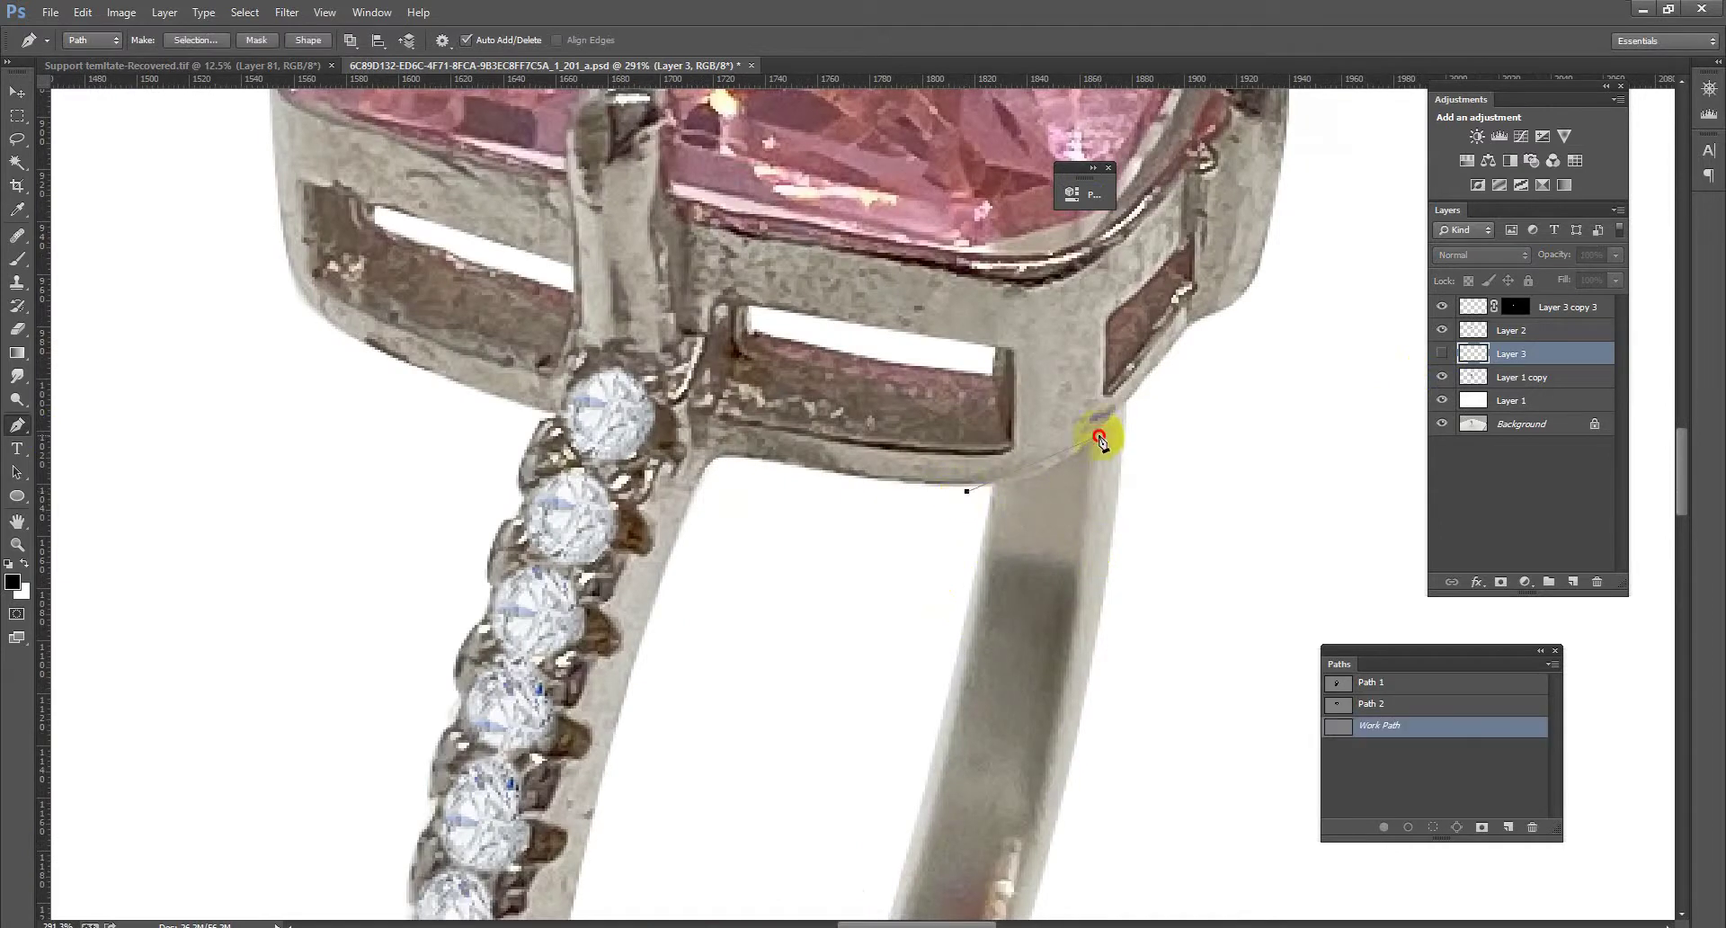
left_click(1267, 332)
scroll(1267, 333, "down", 3)
scroll(1277, 296, "down", 2)
left_click(1286, 219)
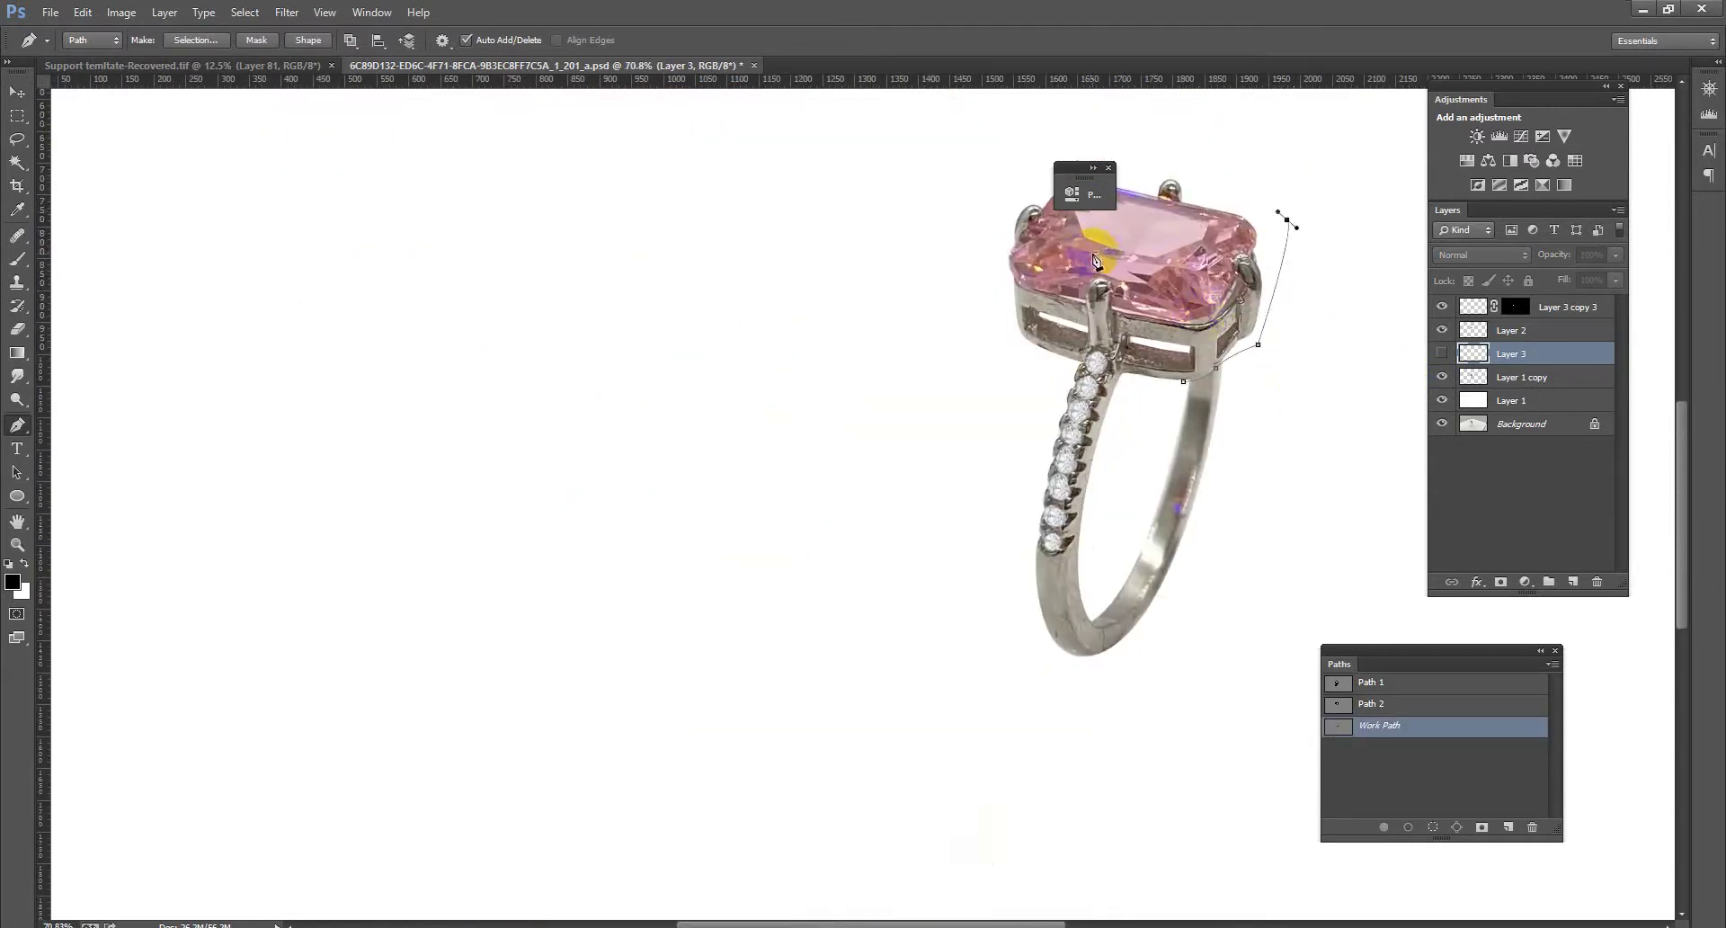
left_click(1138, 426)
key("ctrl+Return")
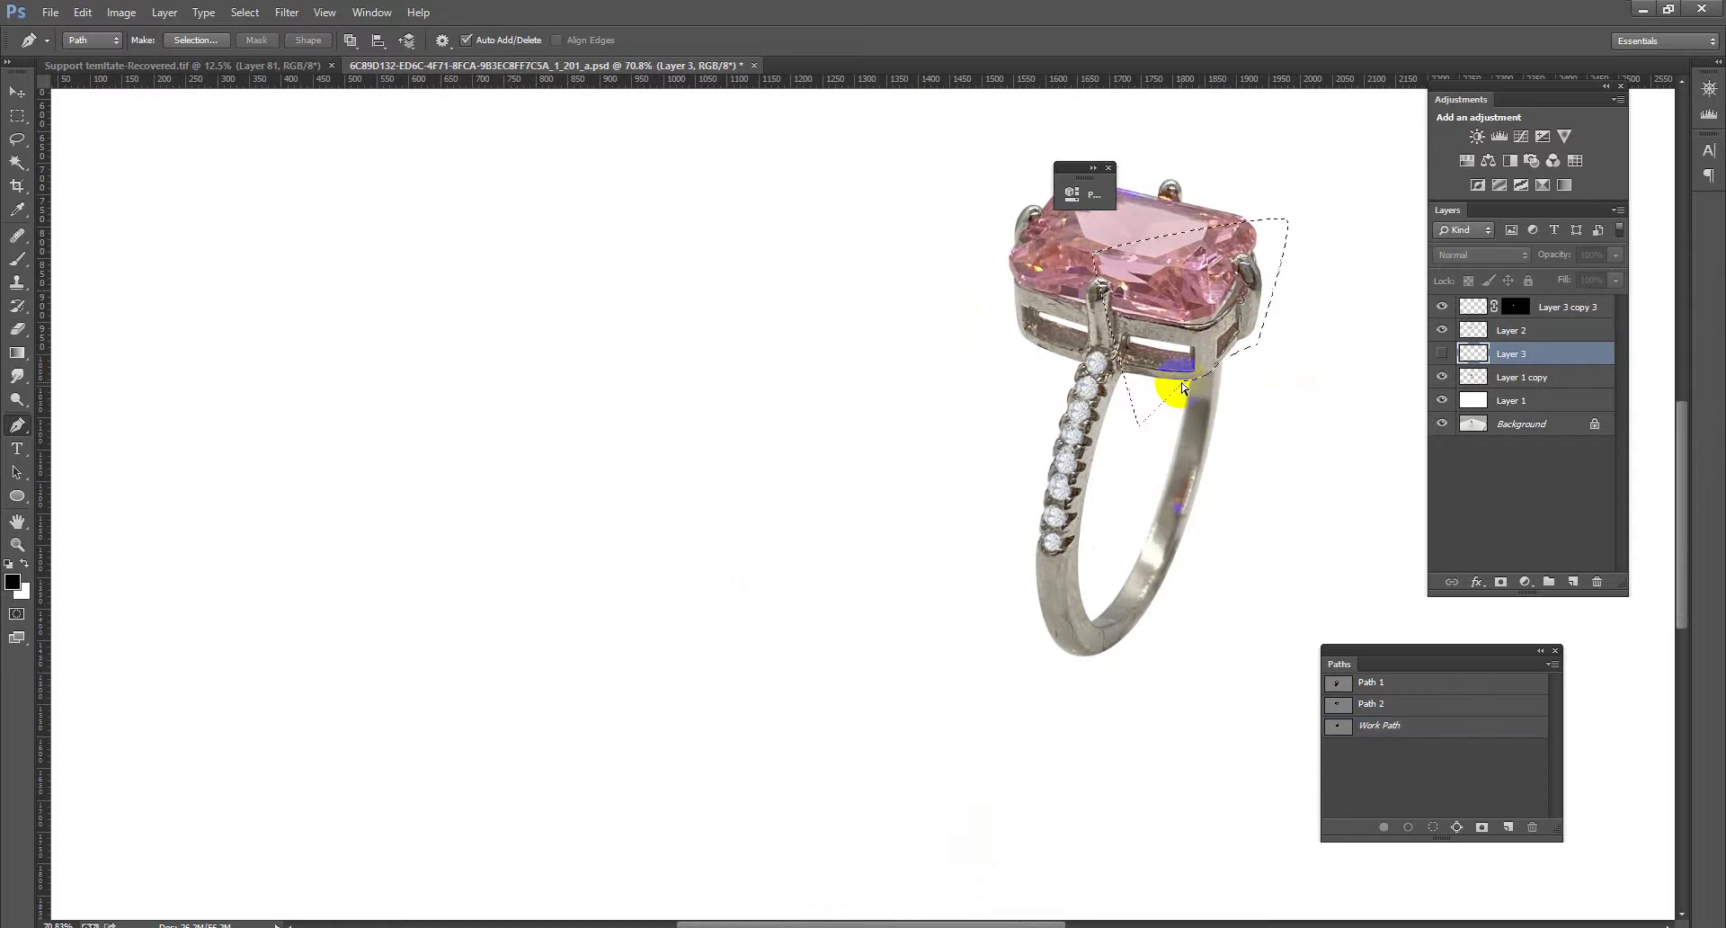
Show Layer 3 and warp the gold band's top to follow the ring's curve
left_click(1443, 351)
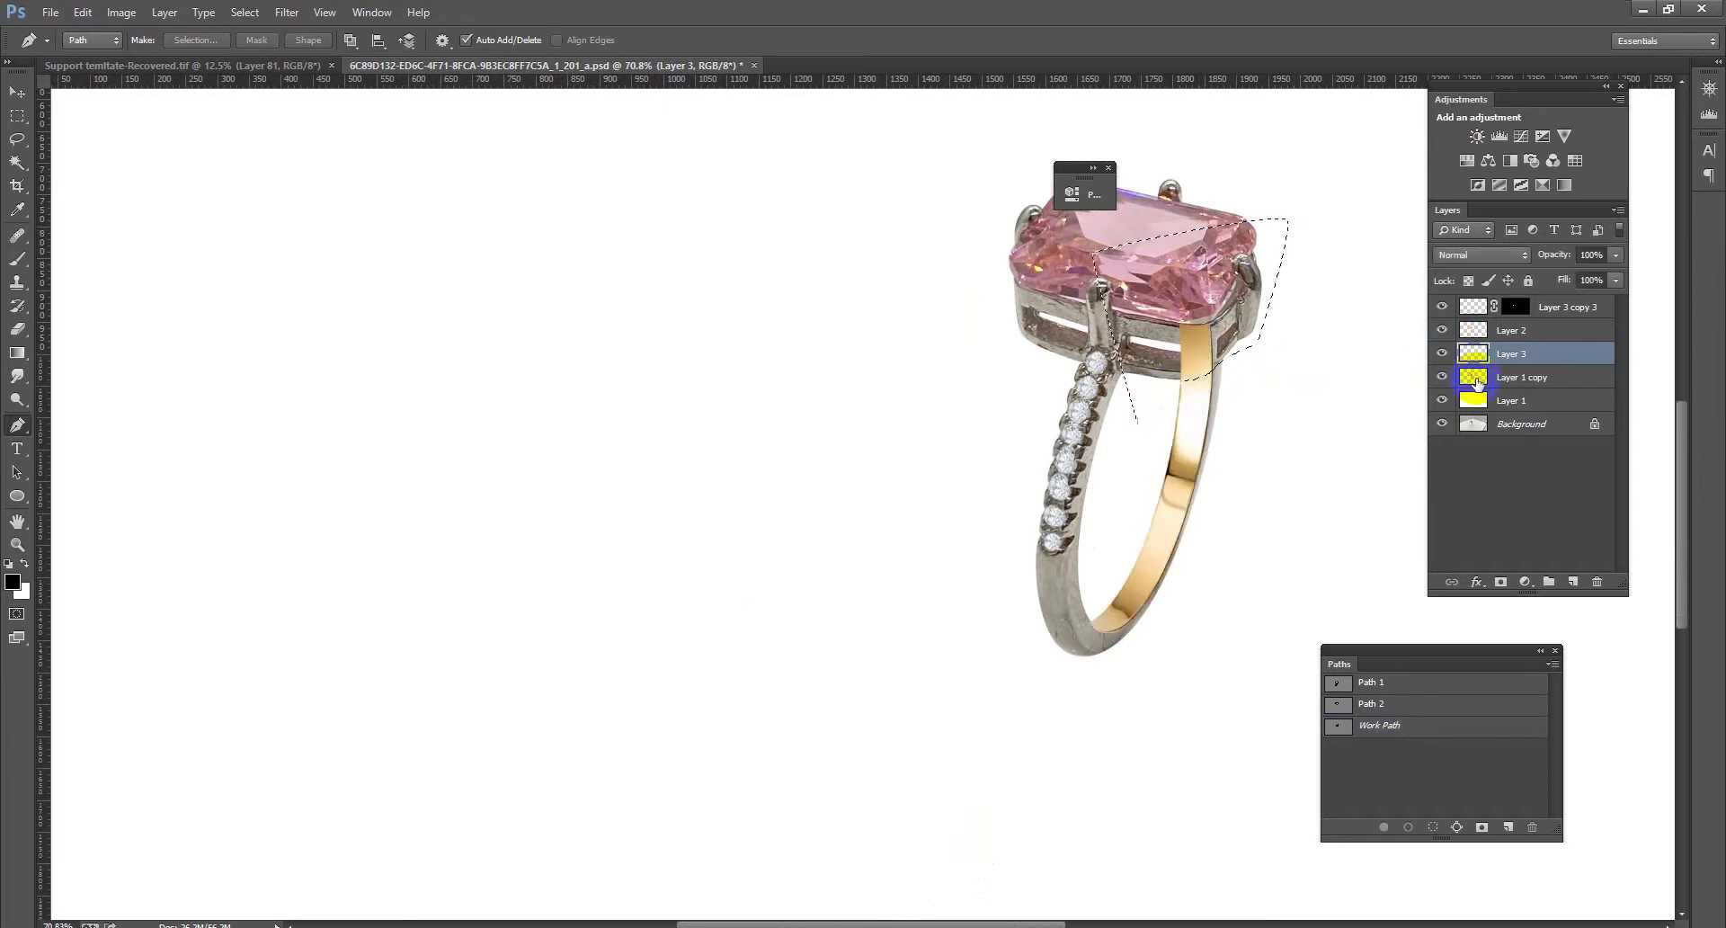
left_click(1154, 341)
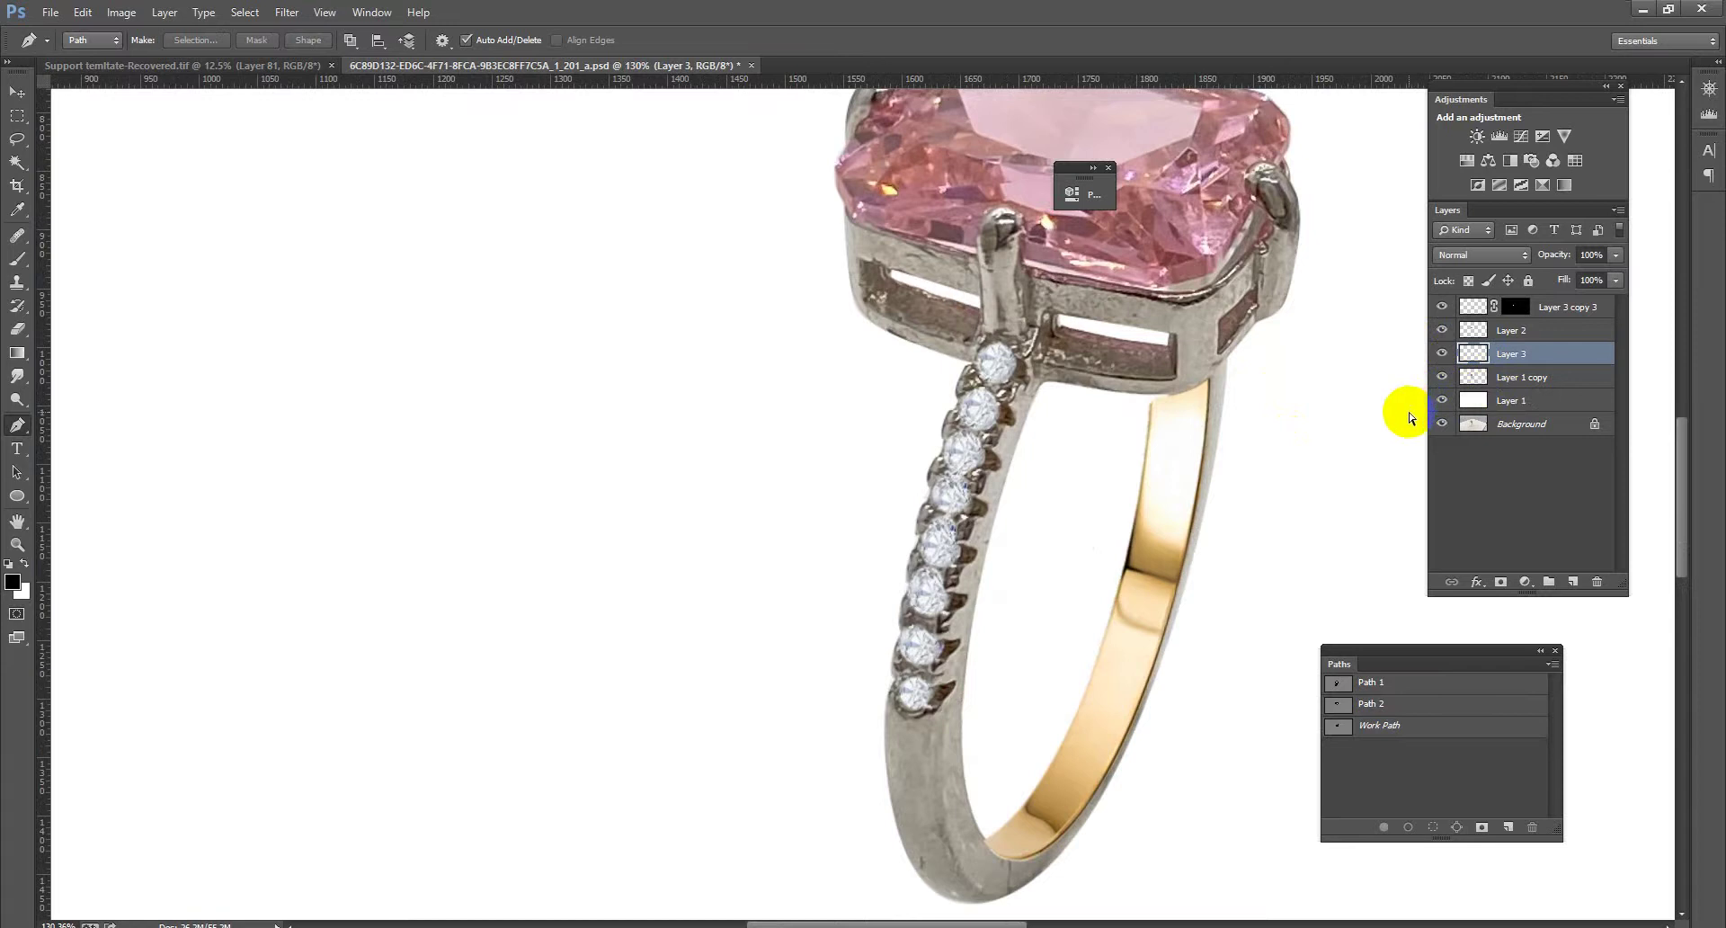
key("ctrl+t")
right_click(1156, 431)
left_click(1200, 566)
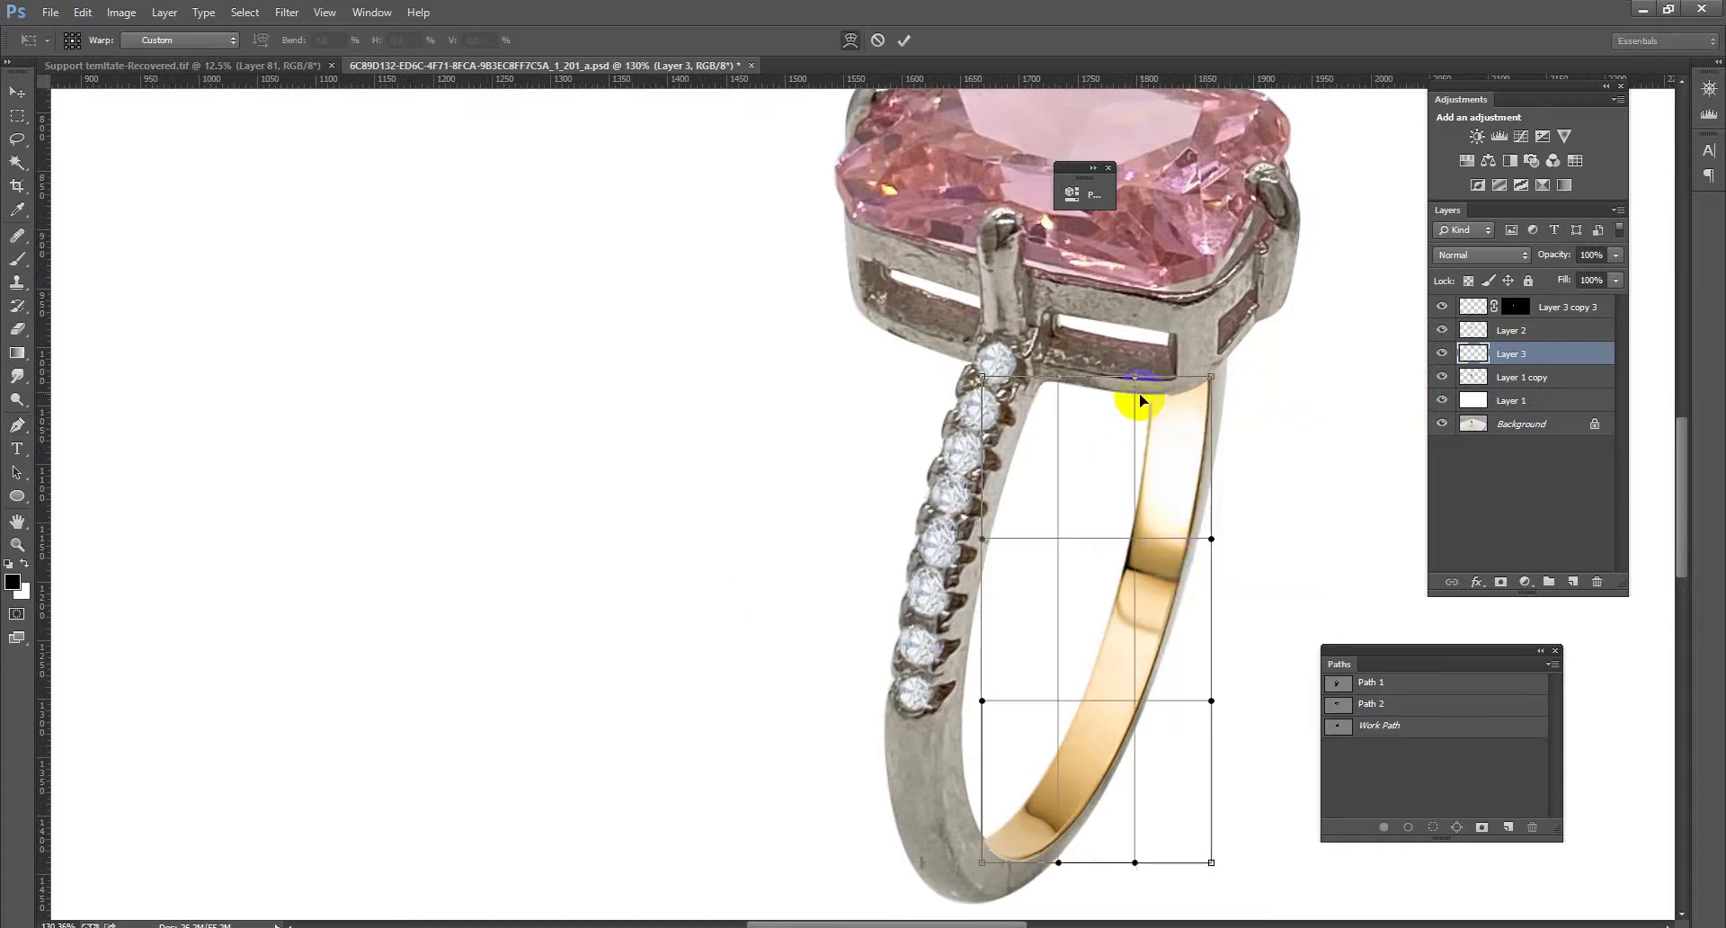
left_click_drag(1139, 375, 1146, 392)
key("Return")
scroll(1144, 551, "down", 3)
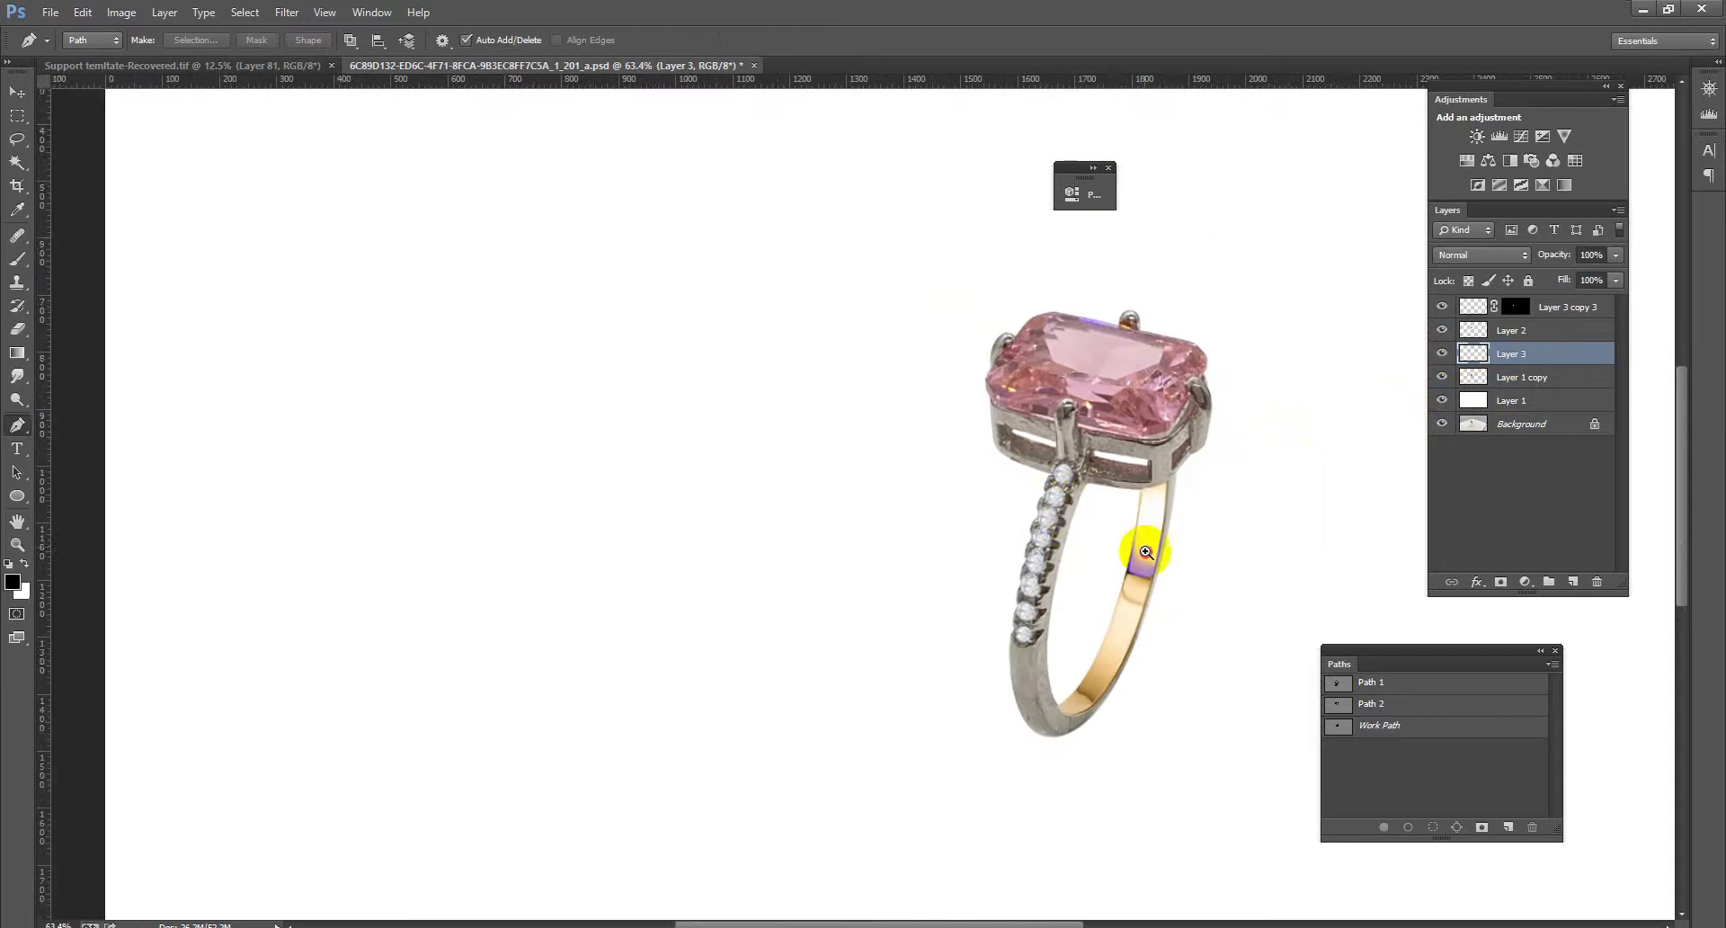
scroll(1144, 551, "down", 2)
Load the ring's outline, add a new layer, and sample a light silver grey from the collage
left_click(1518, 378)
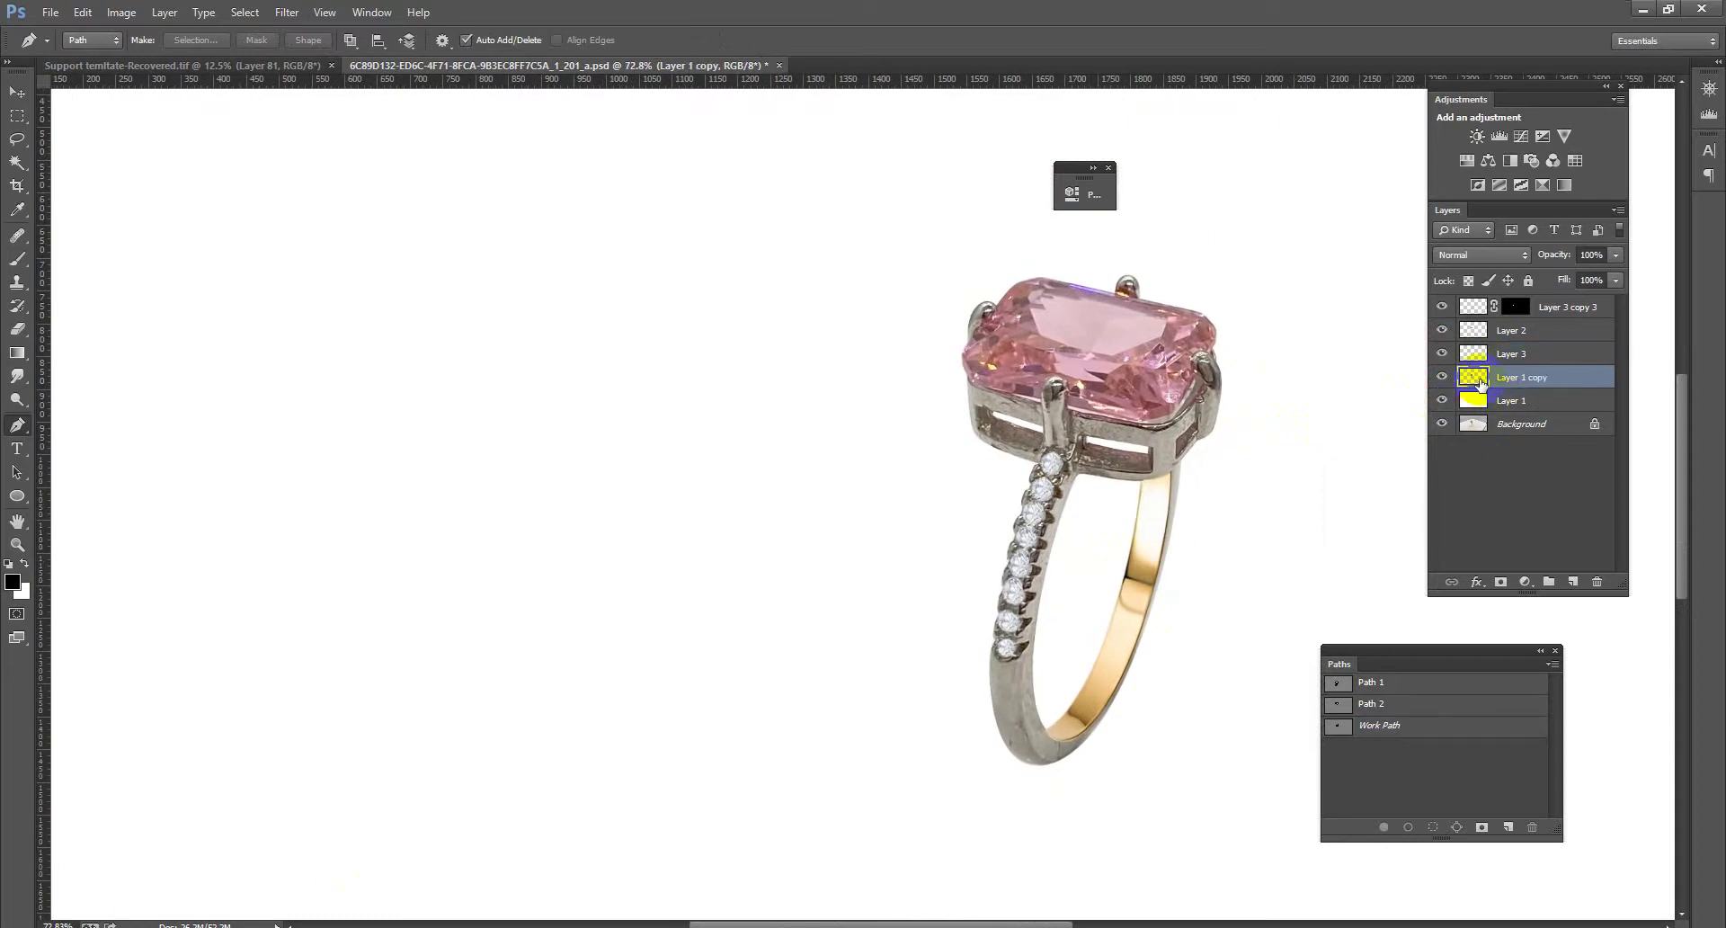
left_click(1481, 383, "ctrl")
left_click(1572, 582)
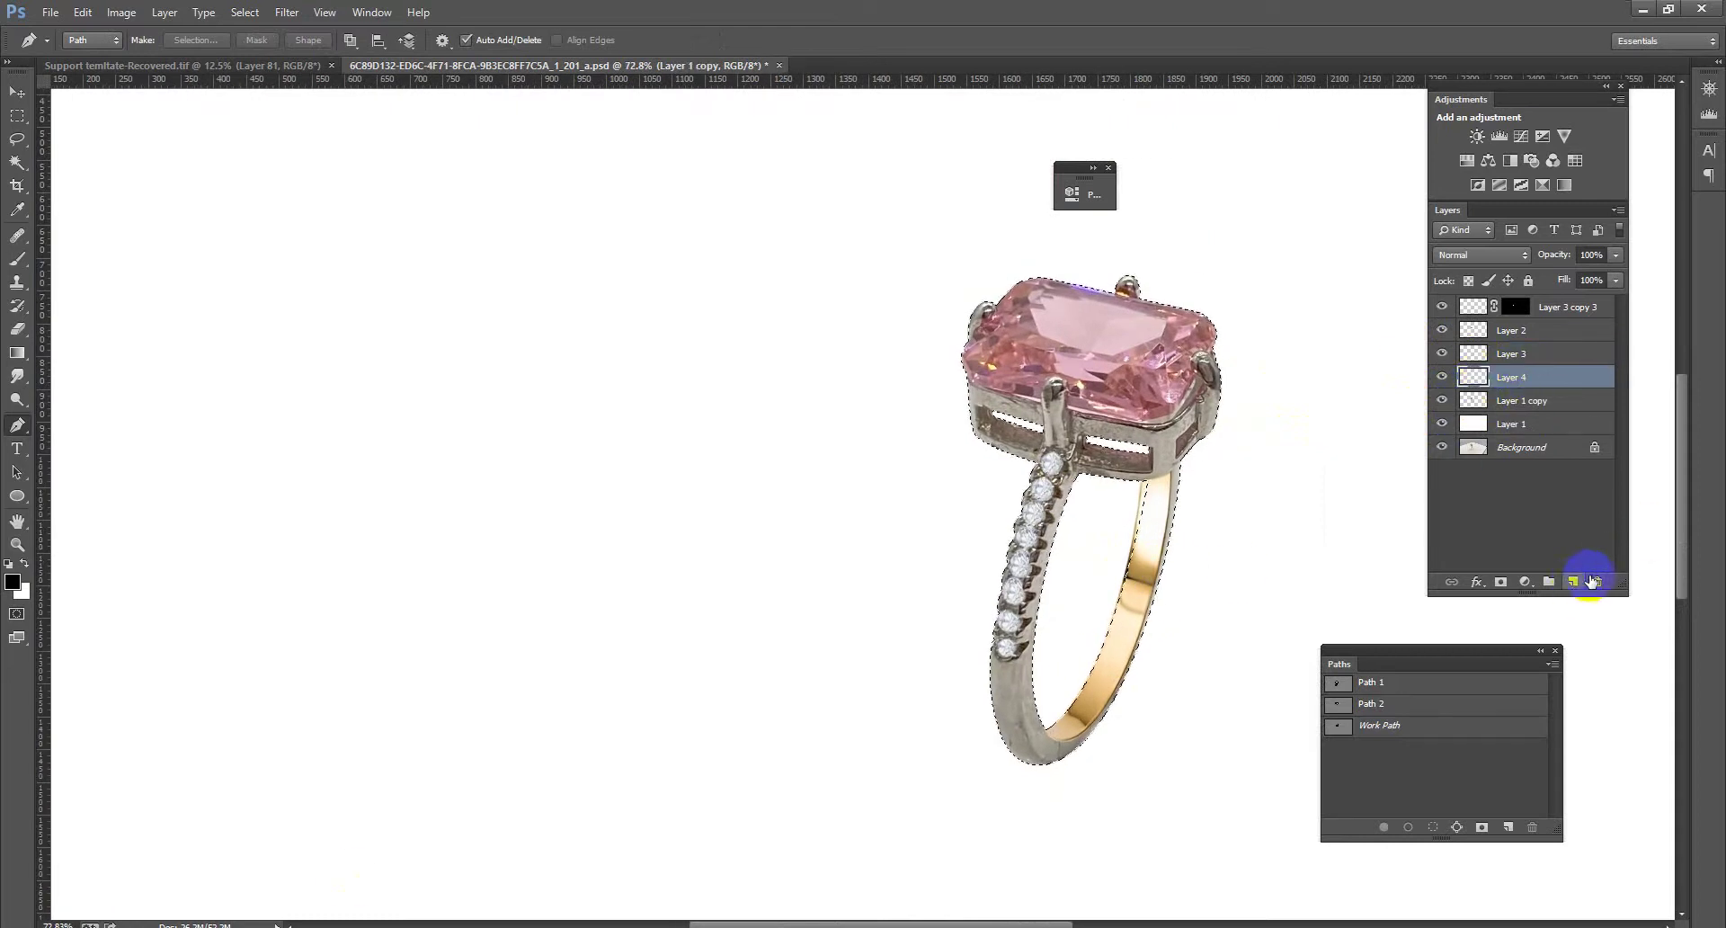
left_click(252, 58)
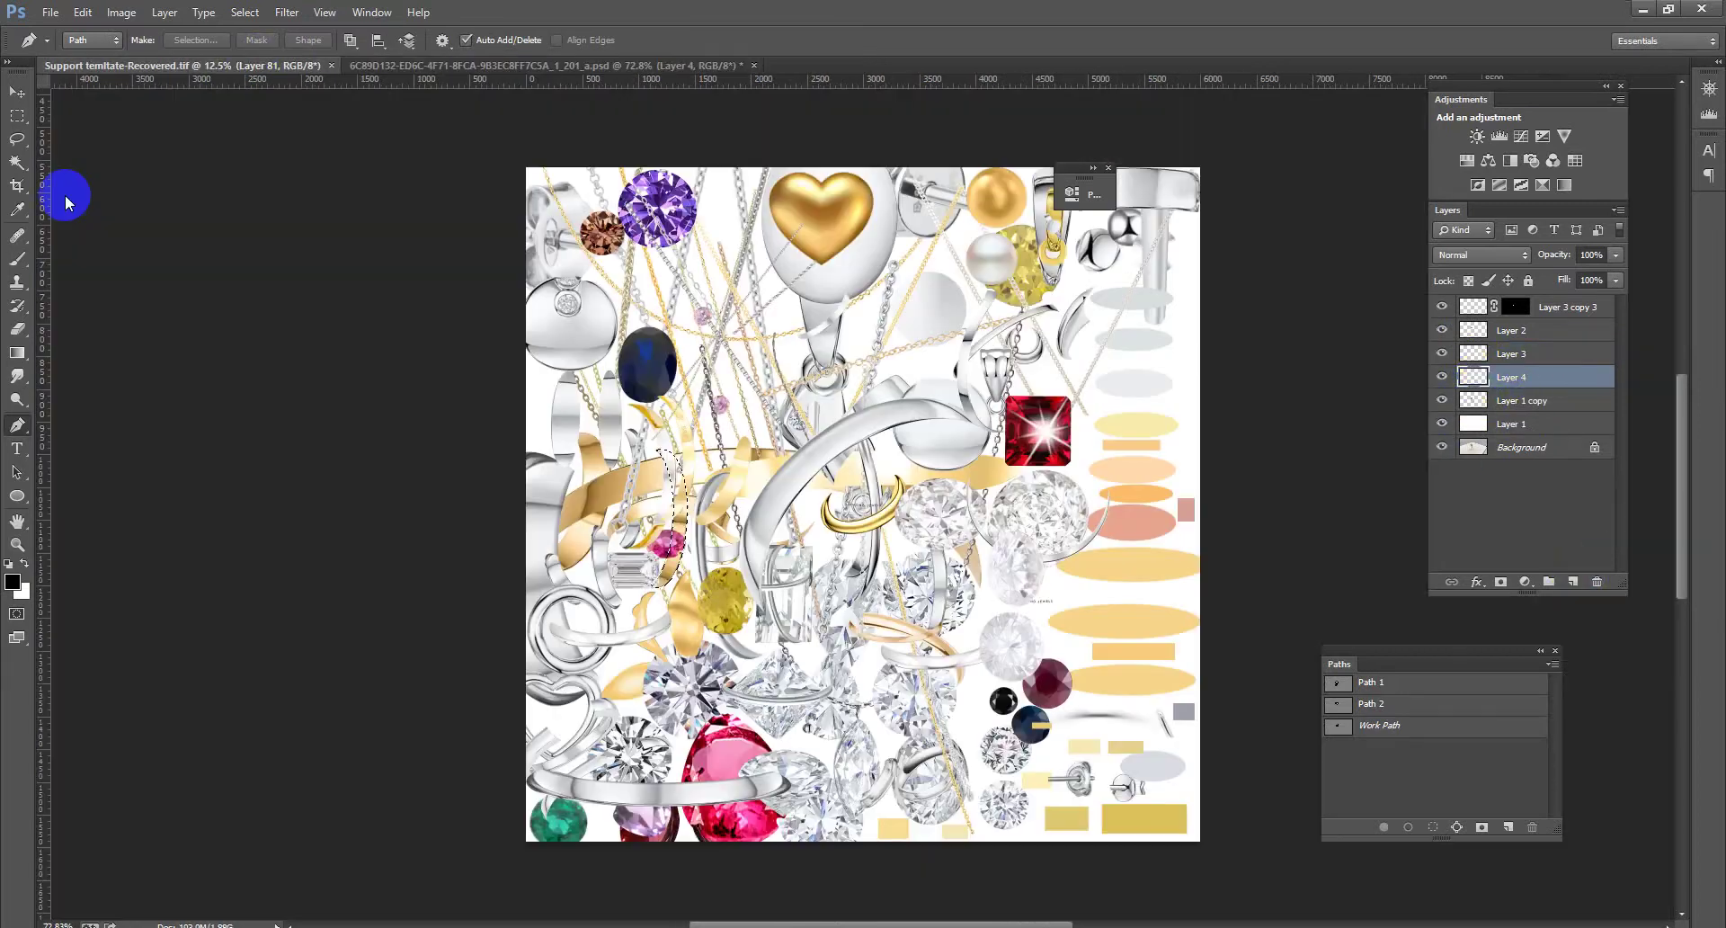
left_click(29, 268)
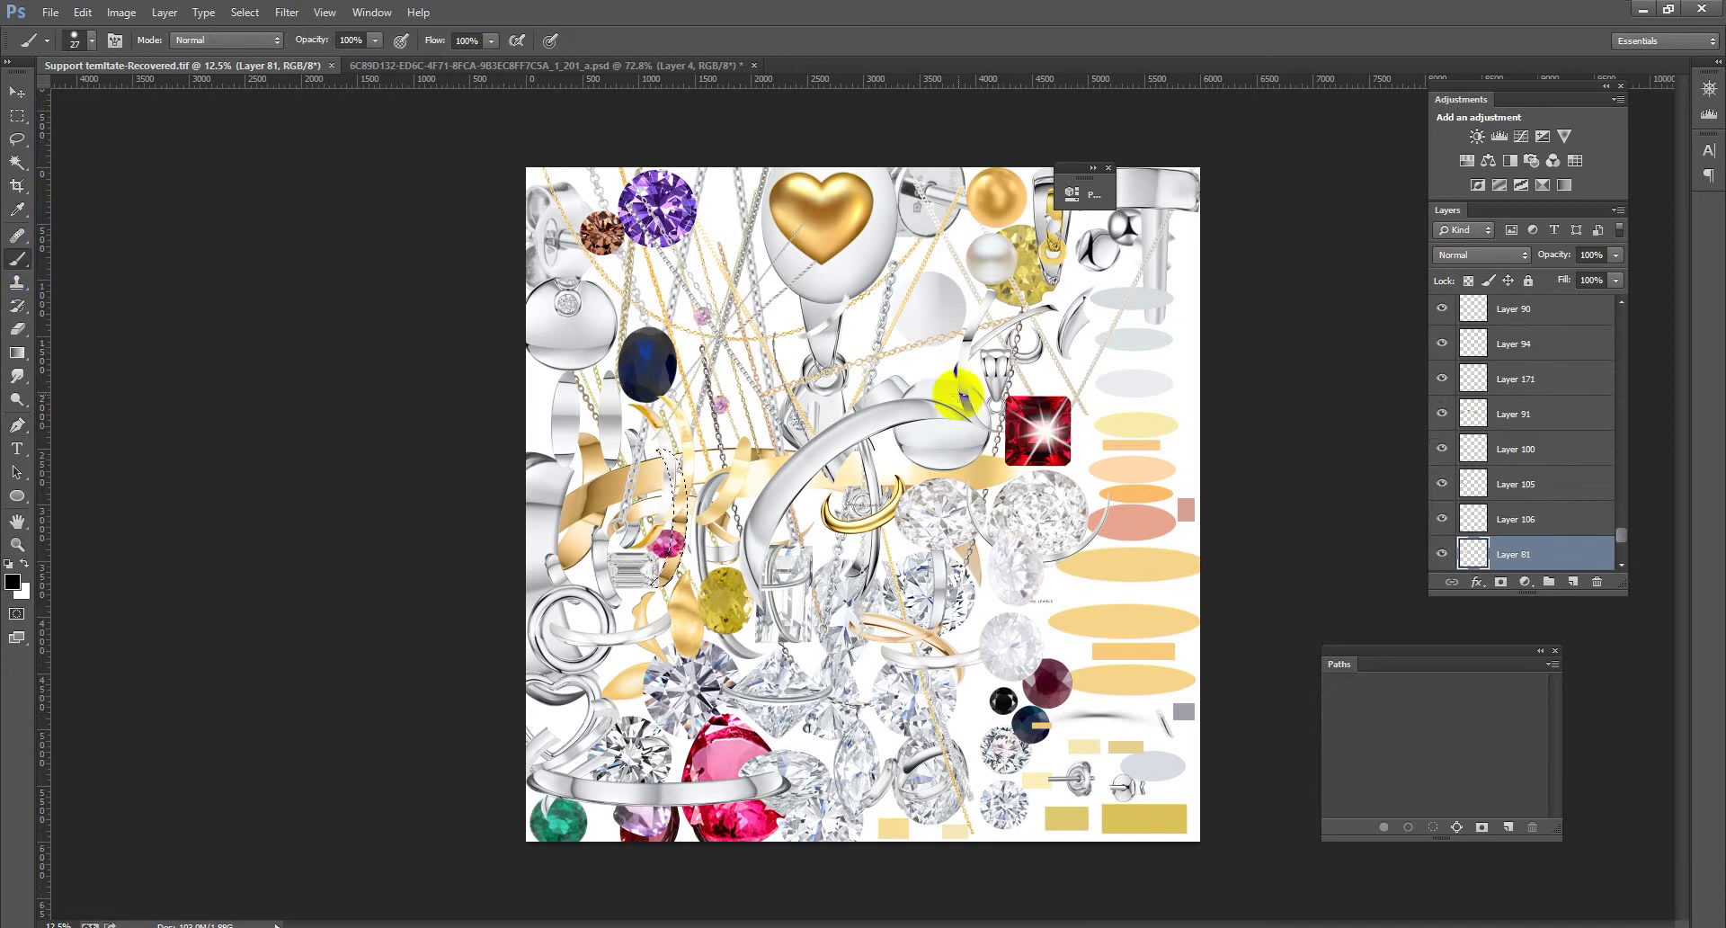
left_click(1147, 388)
left_click(597, 64)
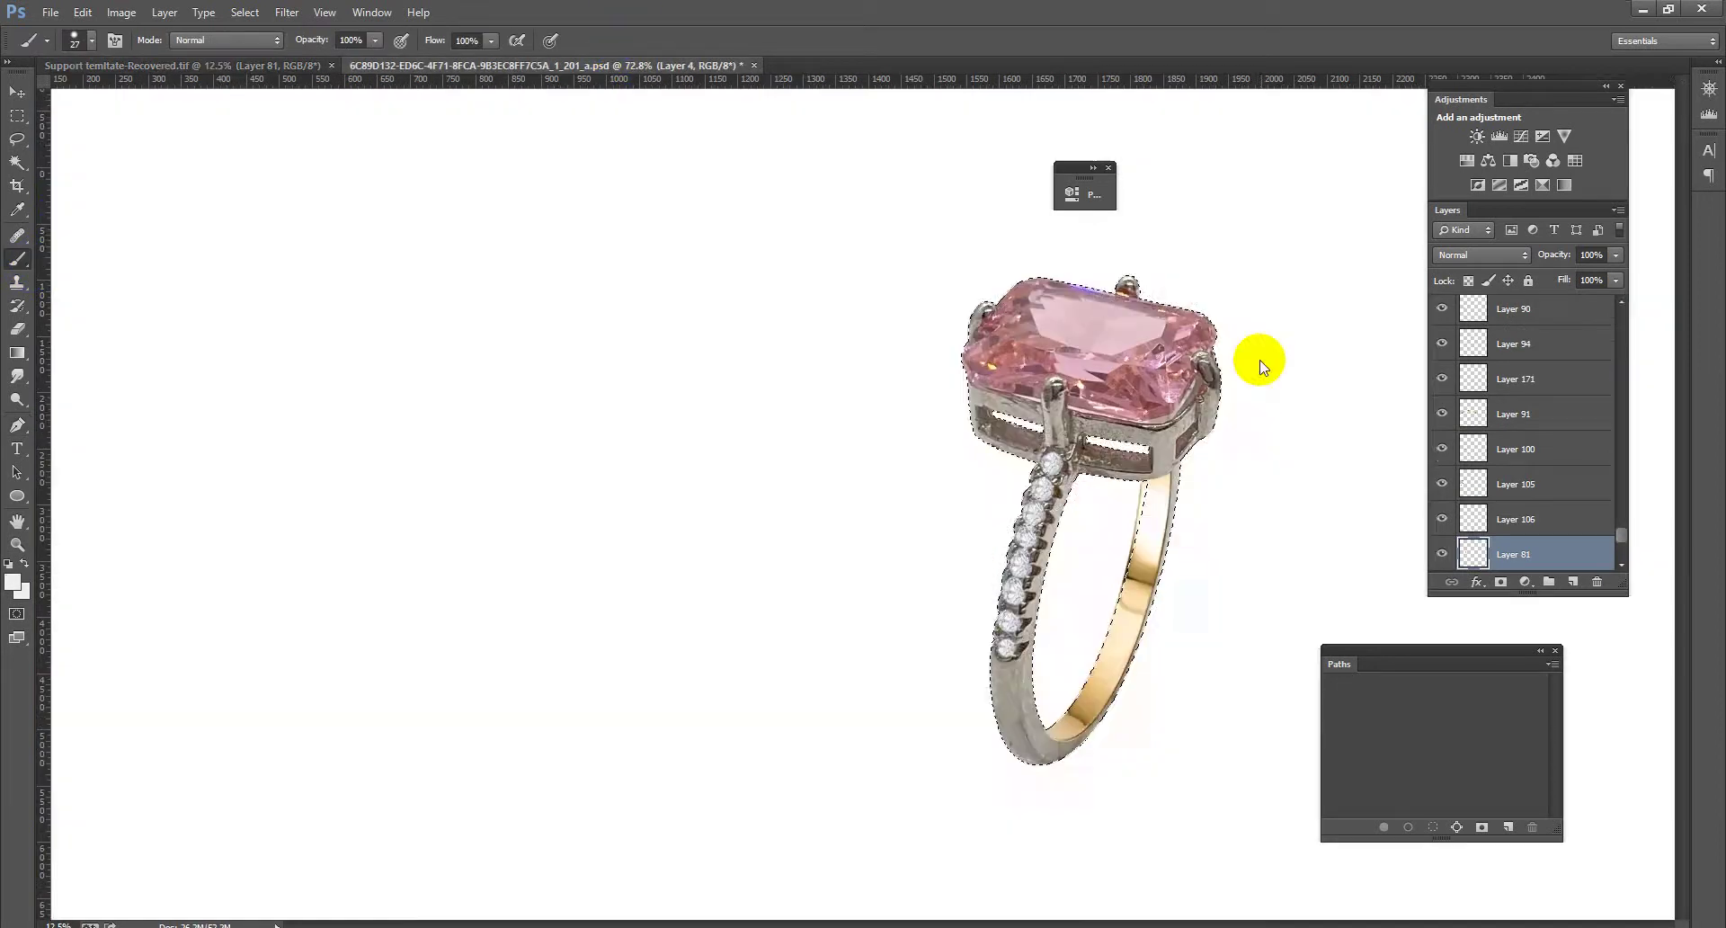
Set the grey Layer 4 to Color blend mode and merge it into the ring
left_click(1507, 255)
left_click(1449, 710)
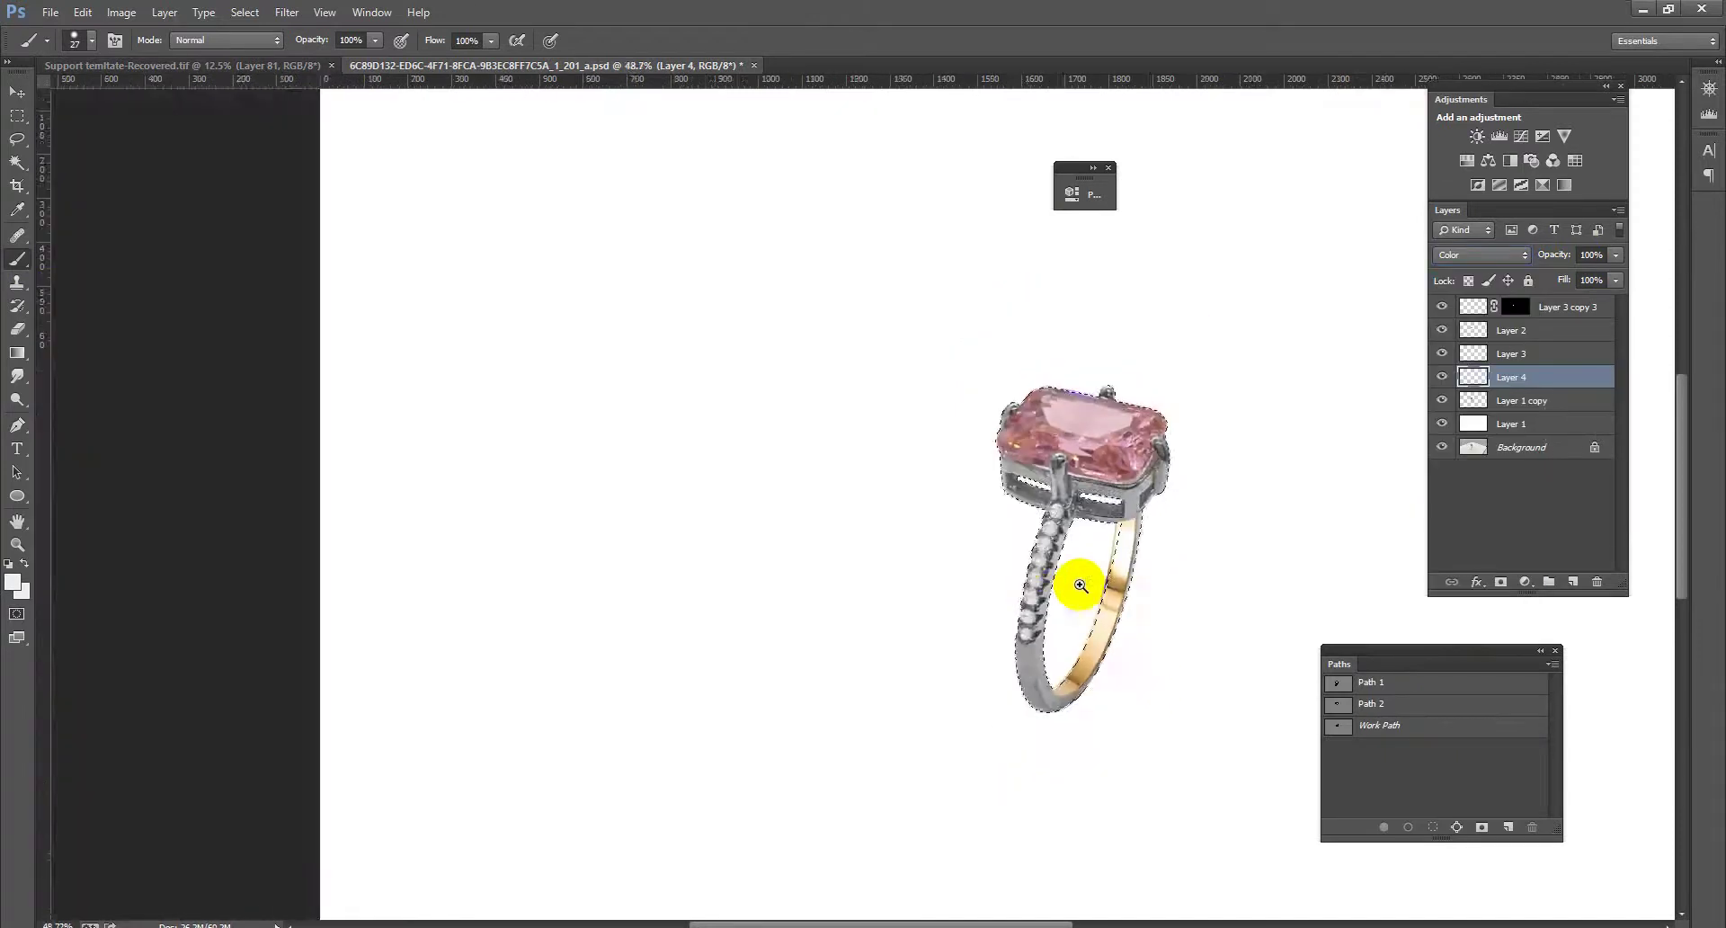
left_click_drag(1080, 586, 1175, 627)
key("ctrl+z")
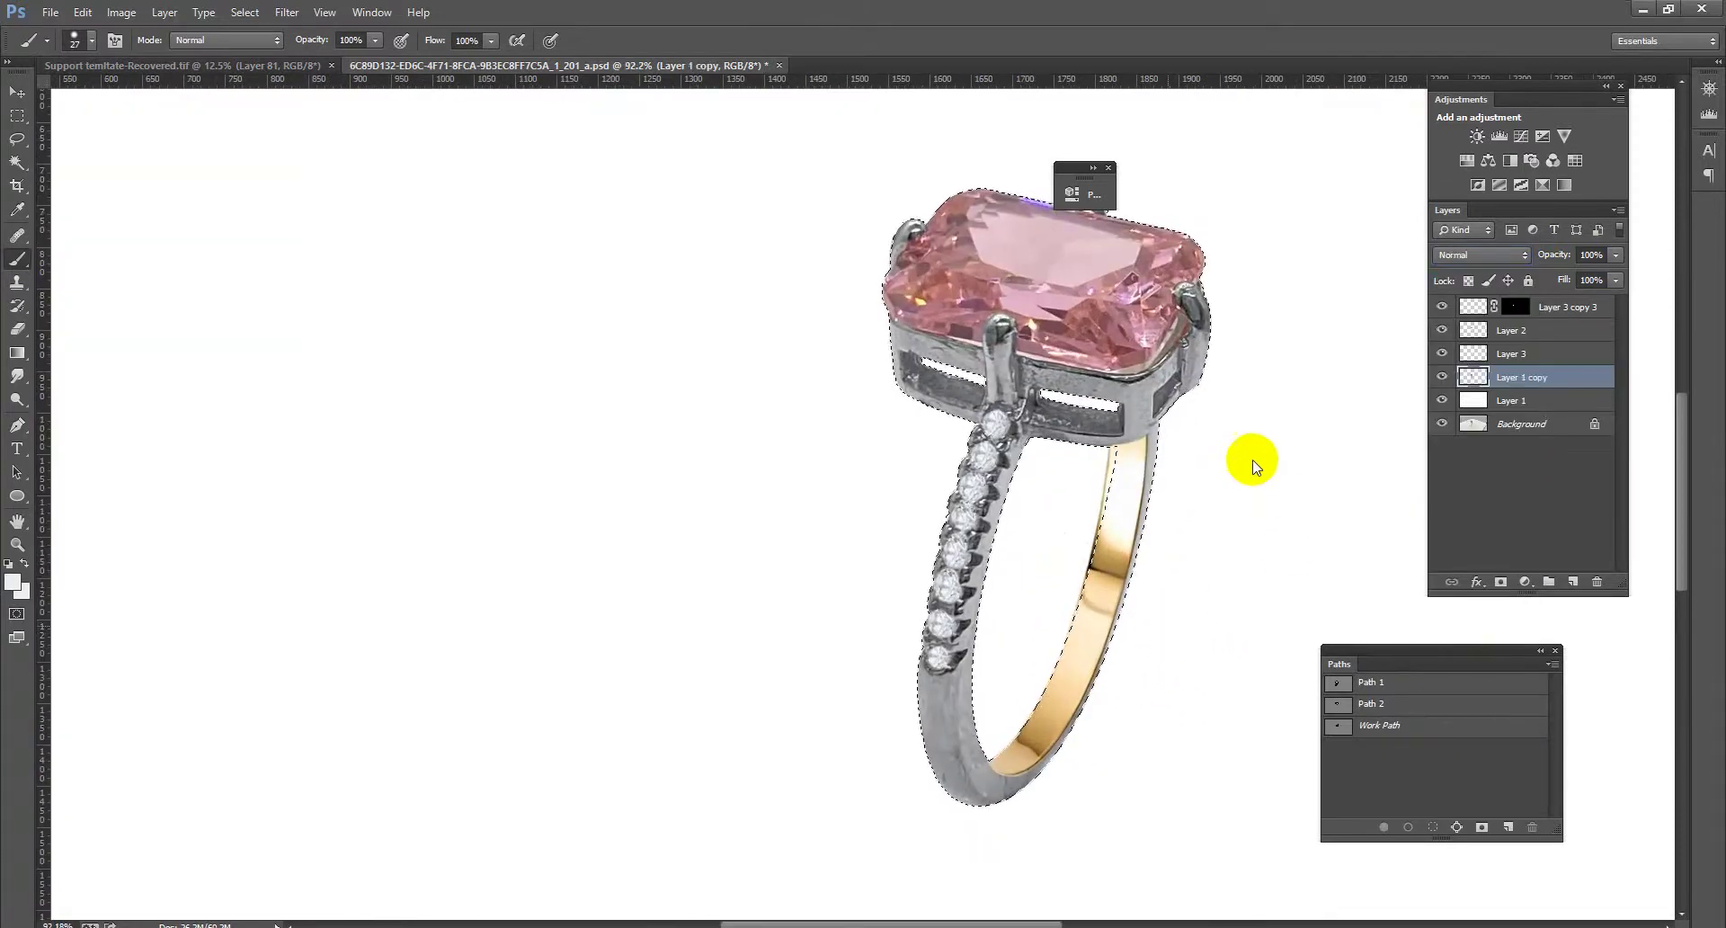
key("ctrl+shift+a")
In Camera Raw, set Exposure +0.60, Contrast +18, Shadows +28, and Luminance noise reduction 100
left_click_drag(1319, 430, 1338, 459)
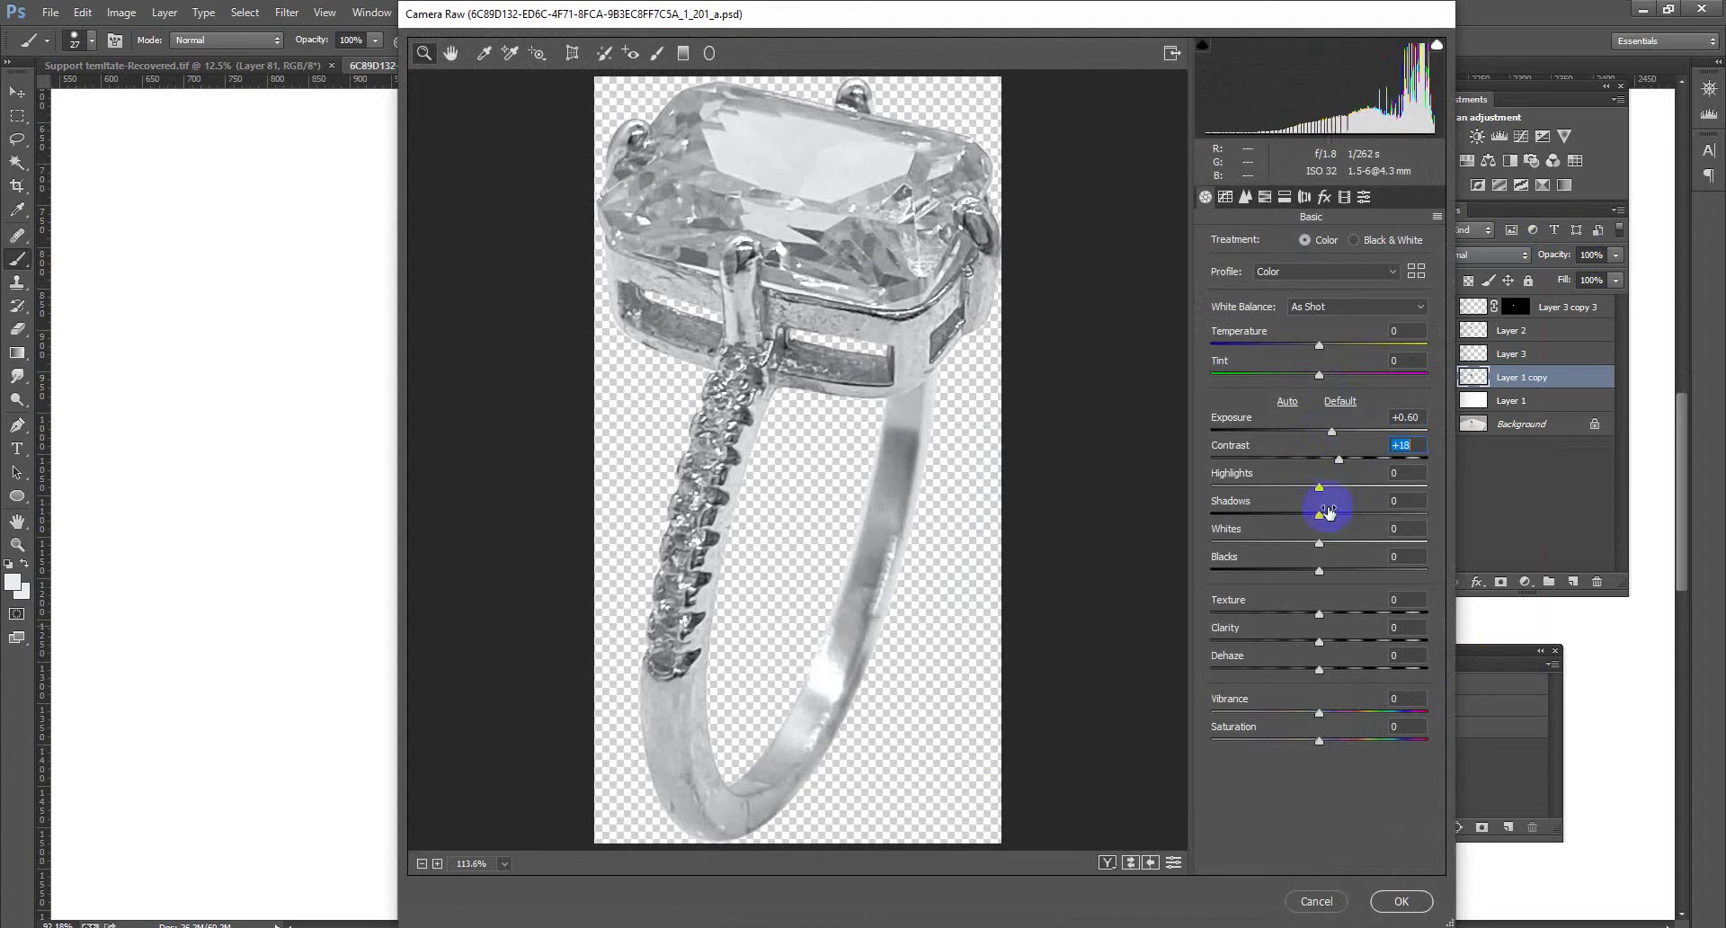
left_click_drag(1319, 515, 1351, 520)
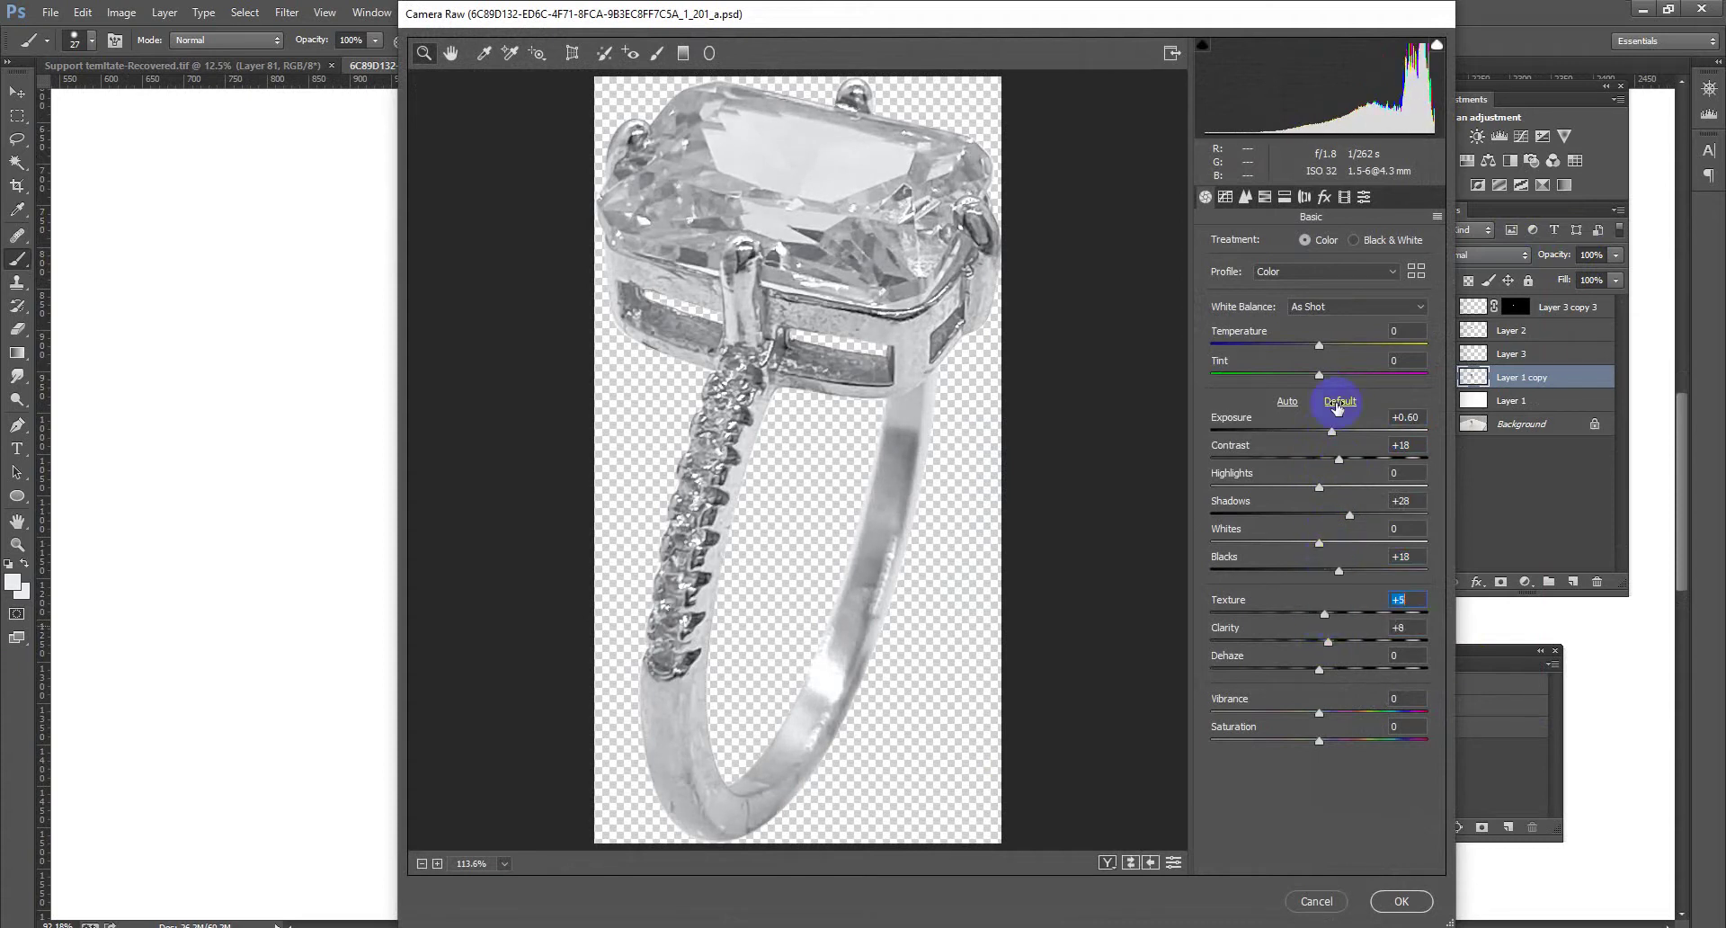
left_click(1246, 197)
left_click_drag(1321, 418, 1390, 421)
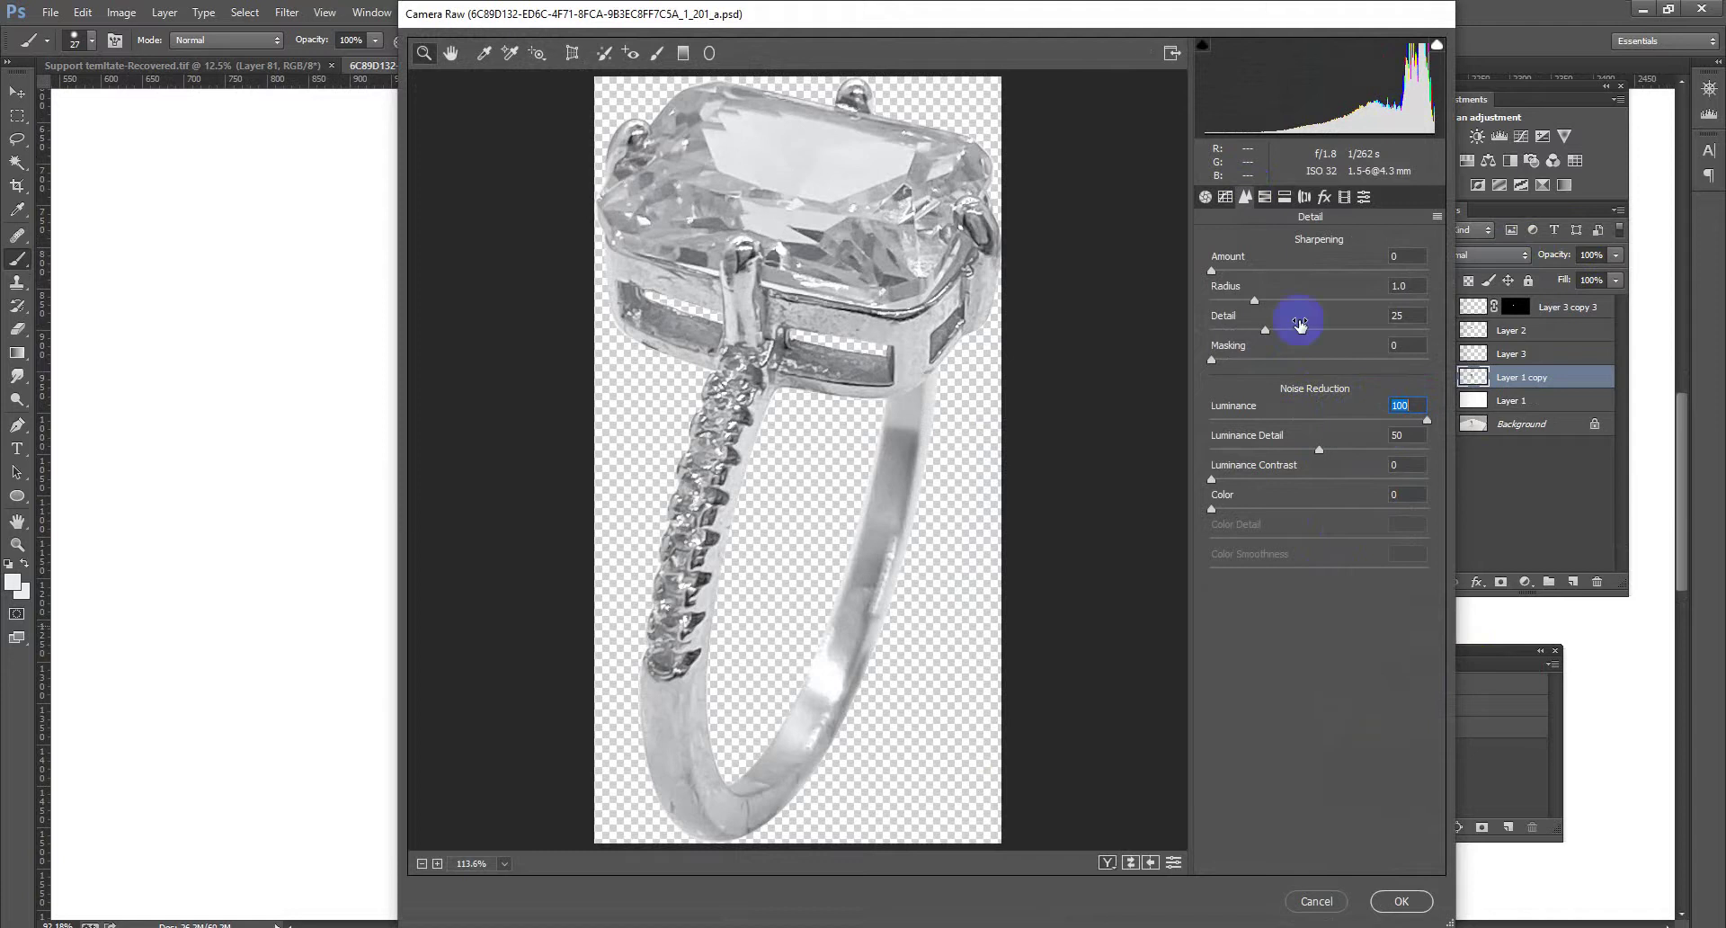
left_click(1408, 911)
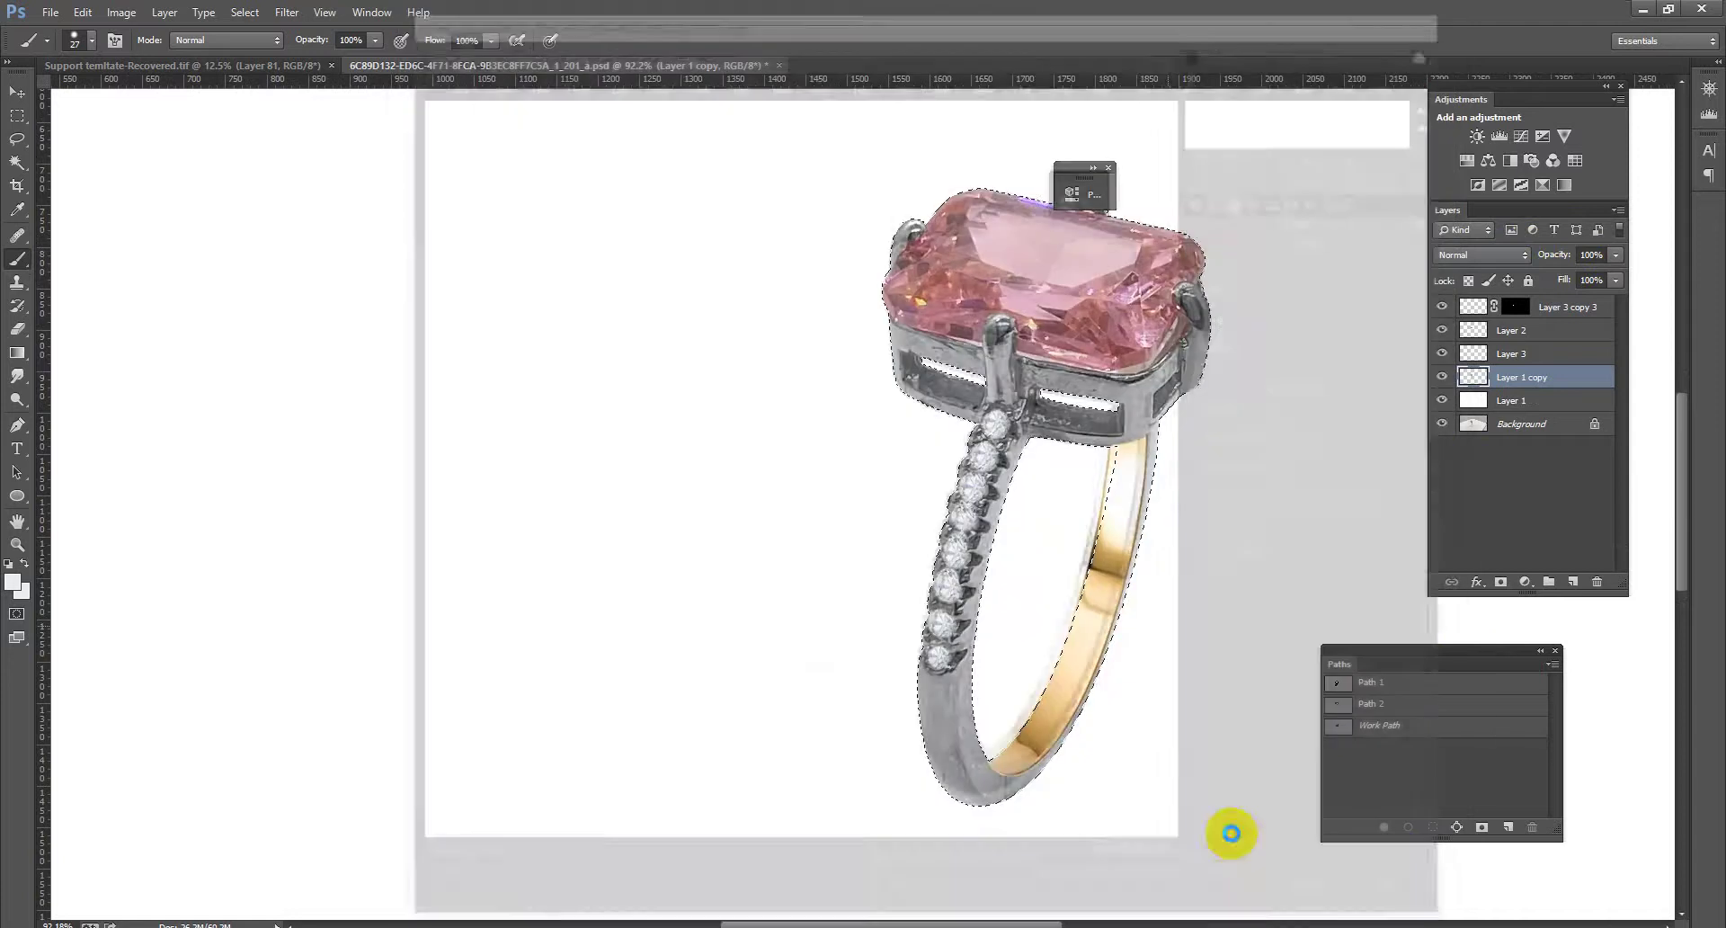
Load Layer 3's gold band outline and fill a new layer over it with light grey
left_click_drag(1183, 539, 1125, 431)
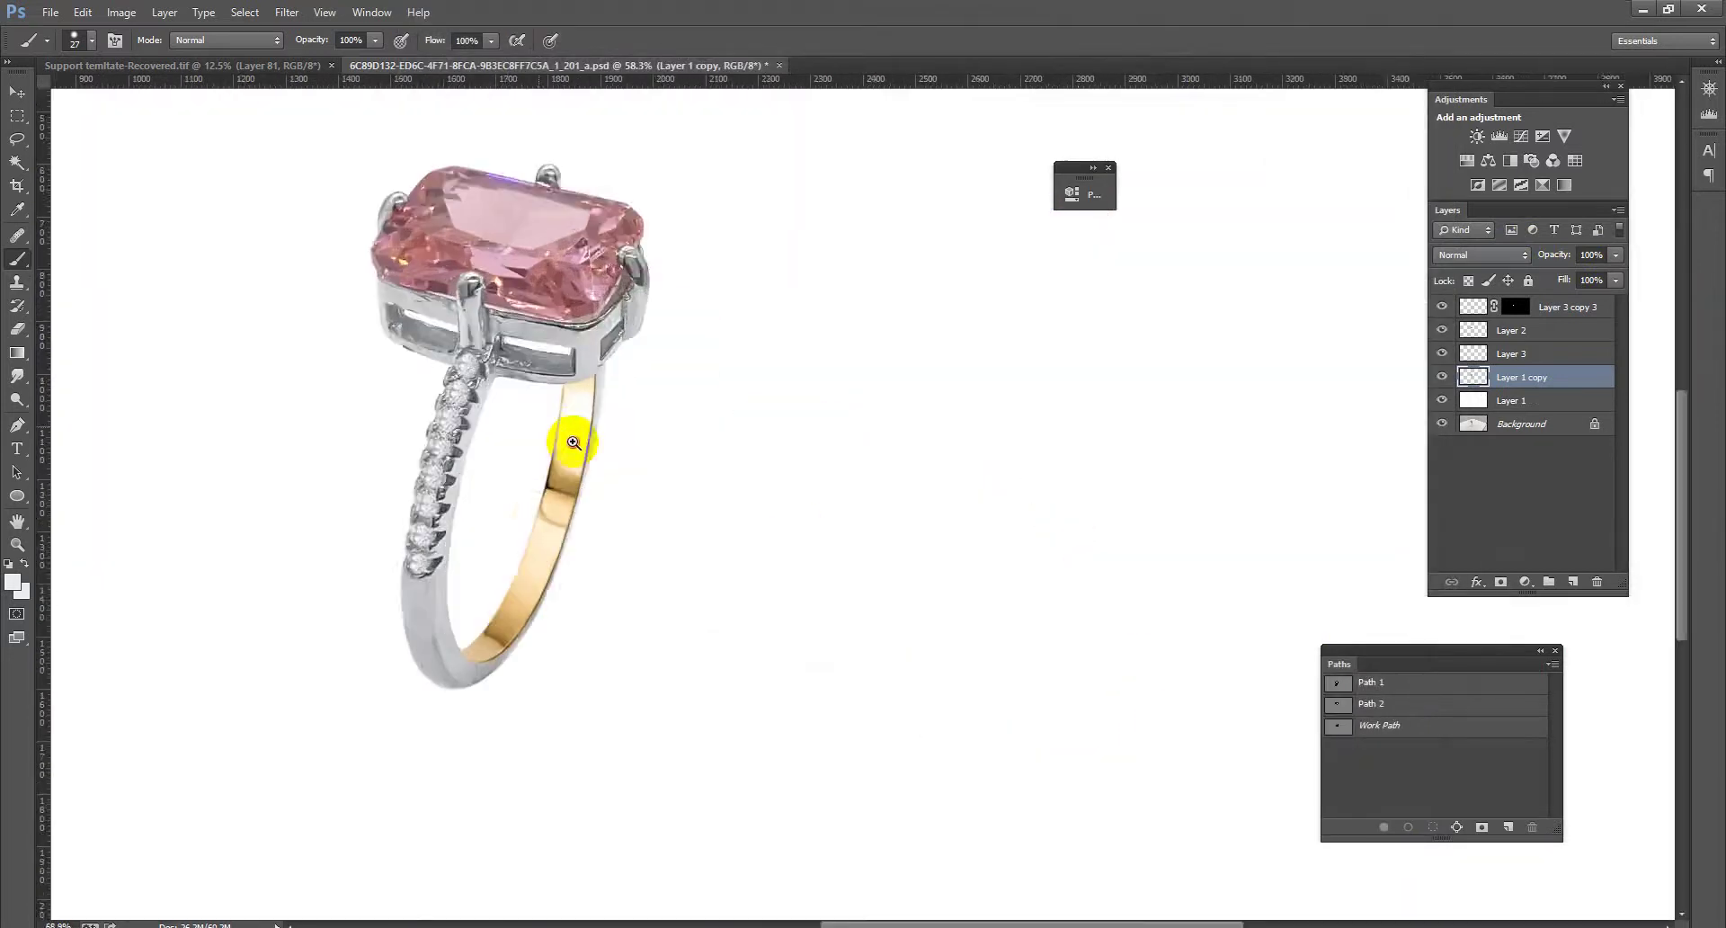
left_click_drag(574, 439, 948, 516)
left_click(1524, 357)
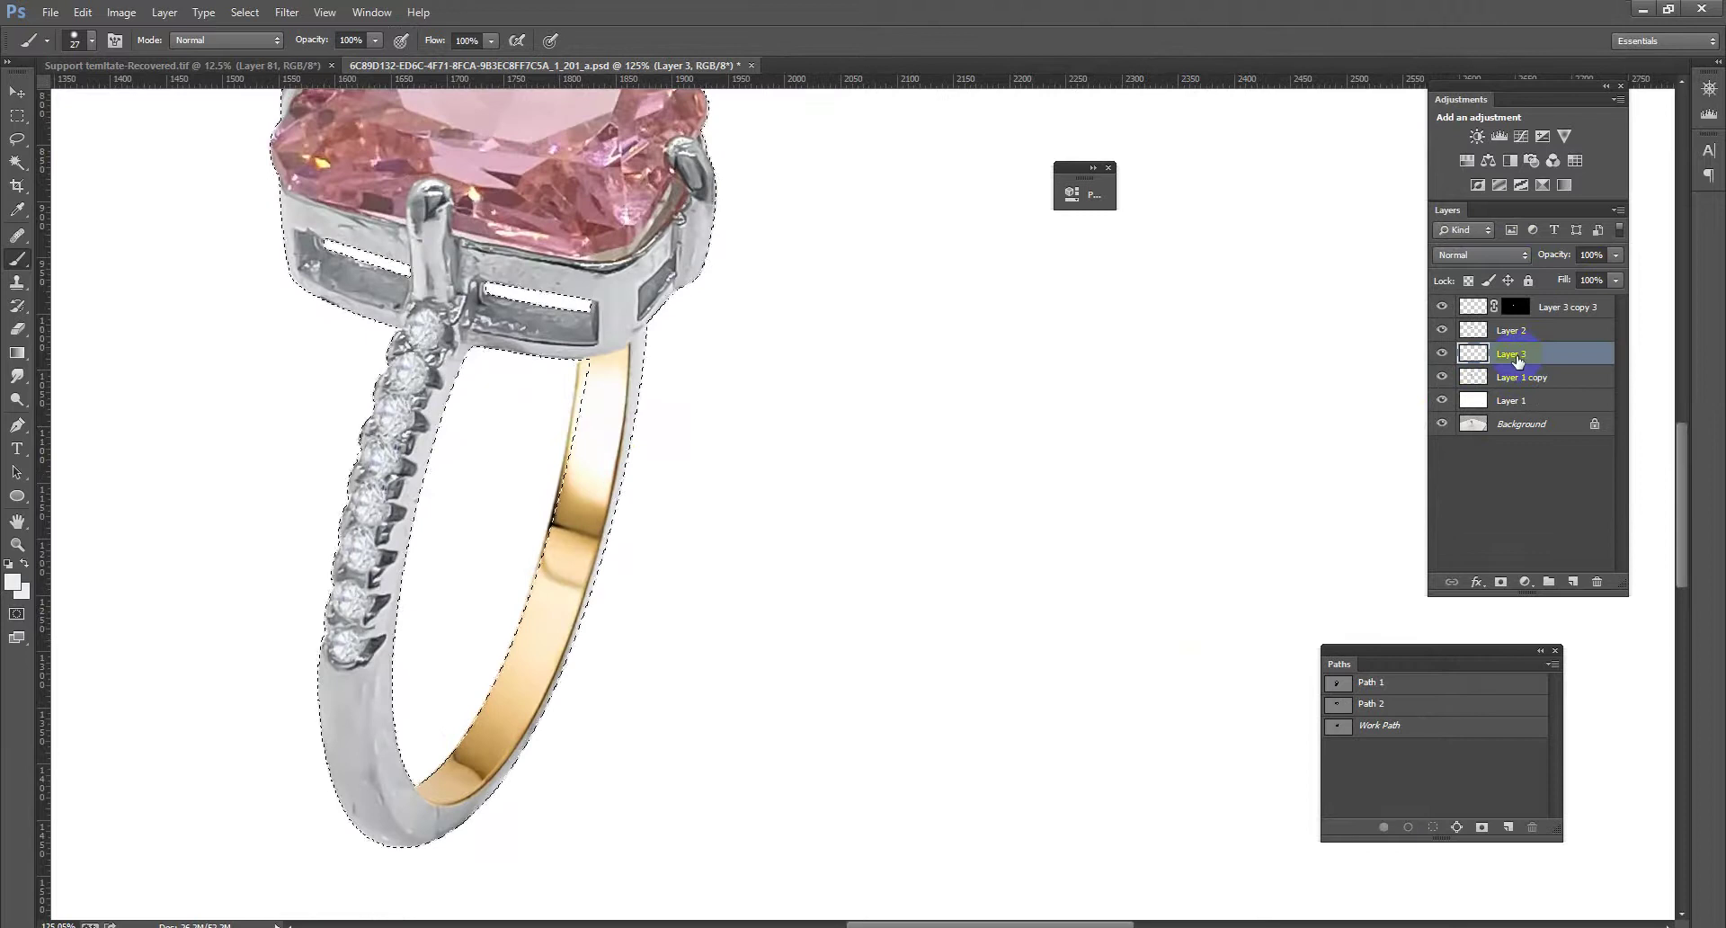
left_click(1492, 403, "ctrl")
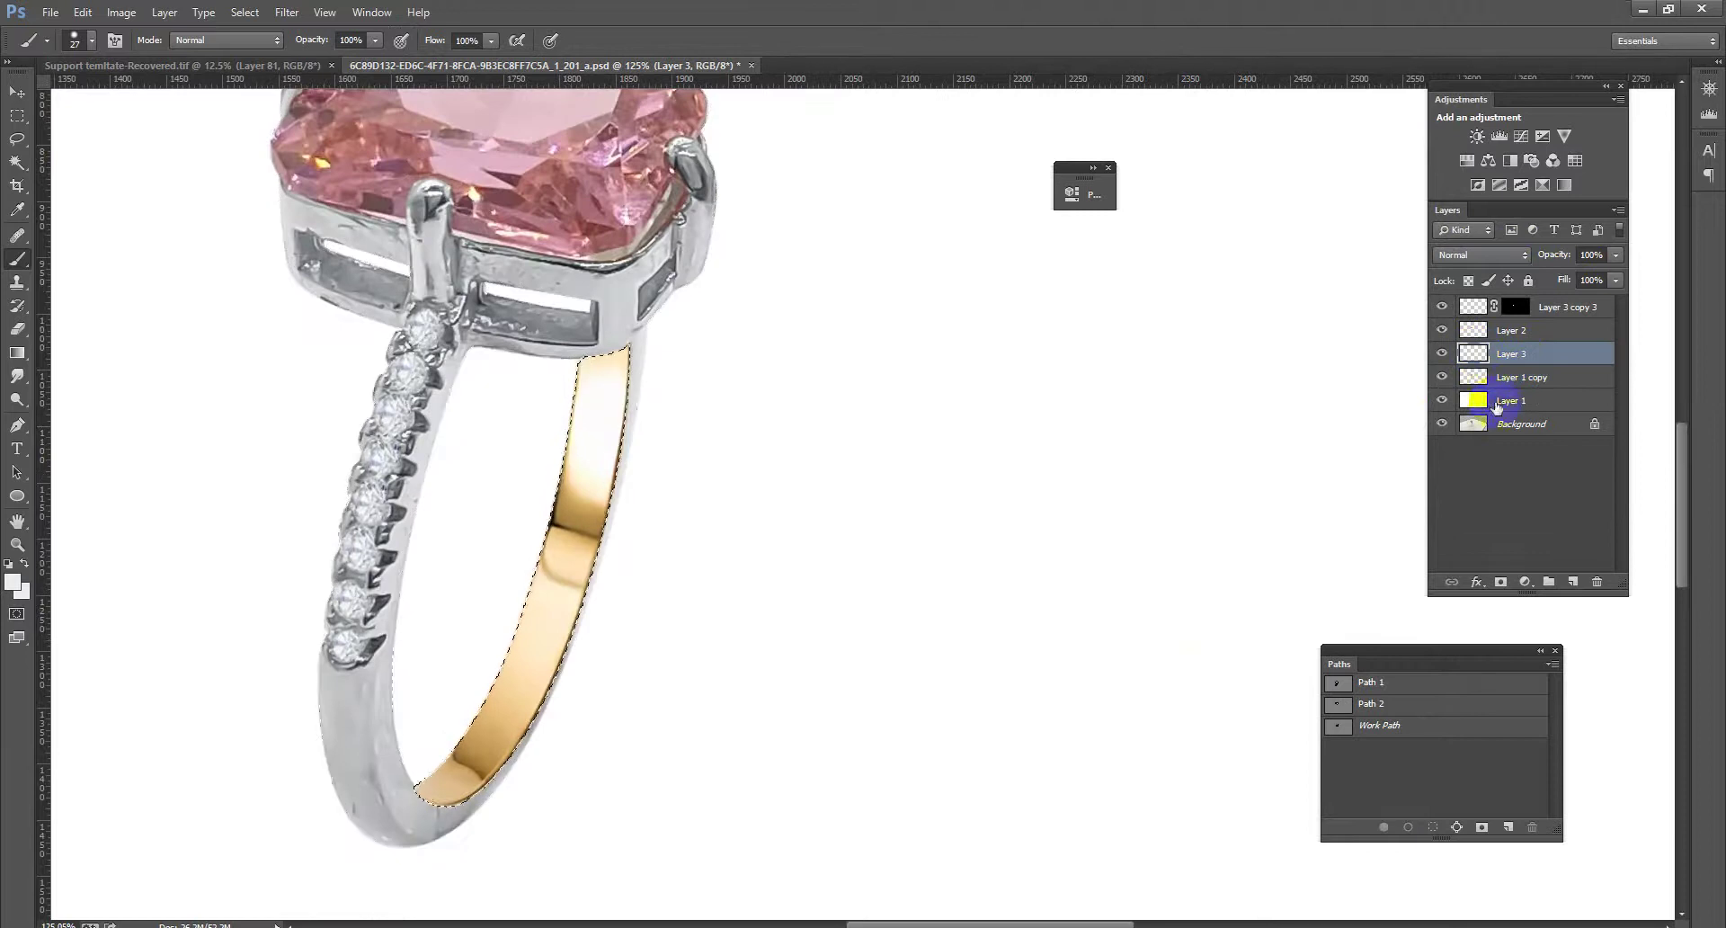
left_click(1575, 581)
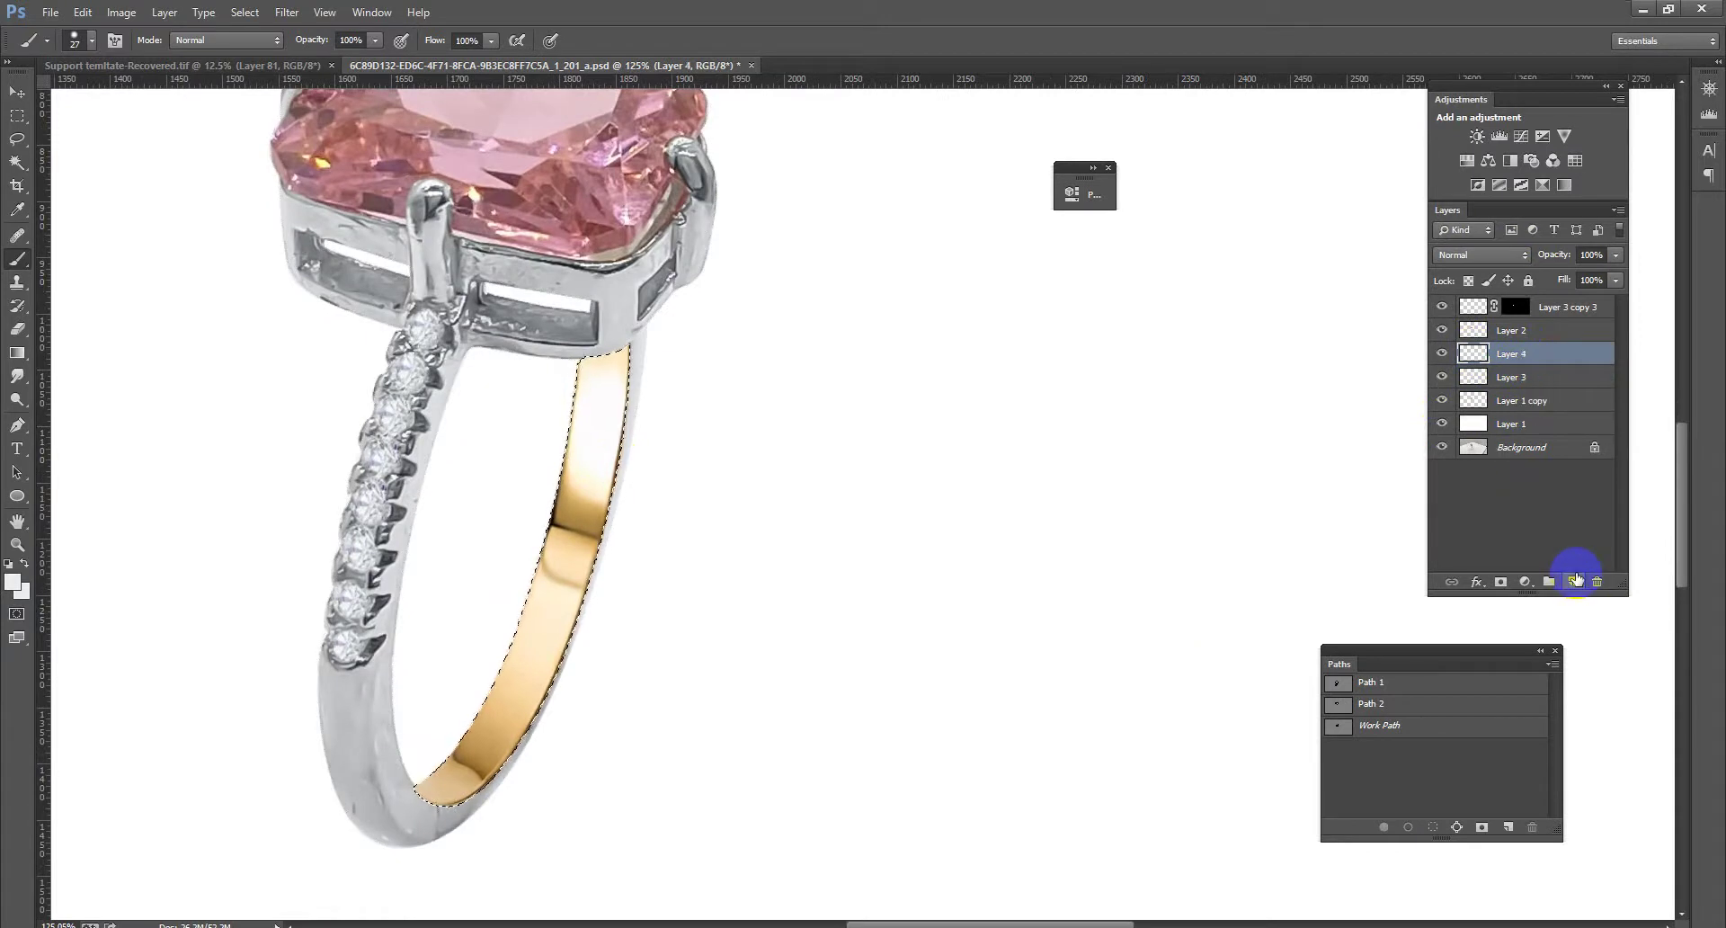
key("alt+BackSpace")
Set the grey layer to Color blend, deselect, and merge it down into Layer 3
left_click(1482, 255)
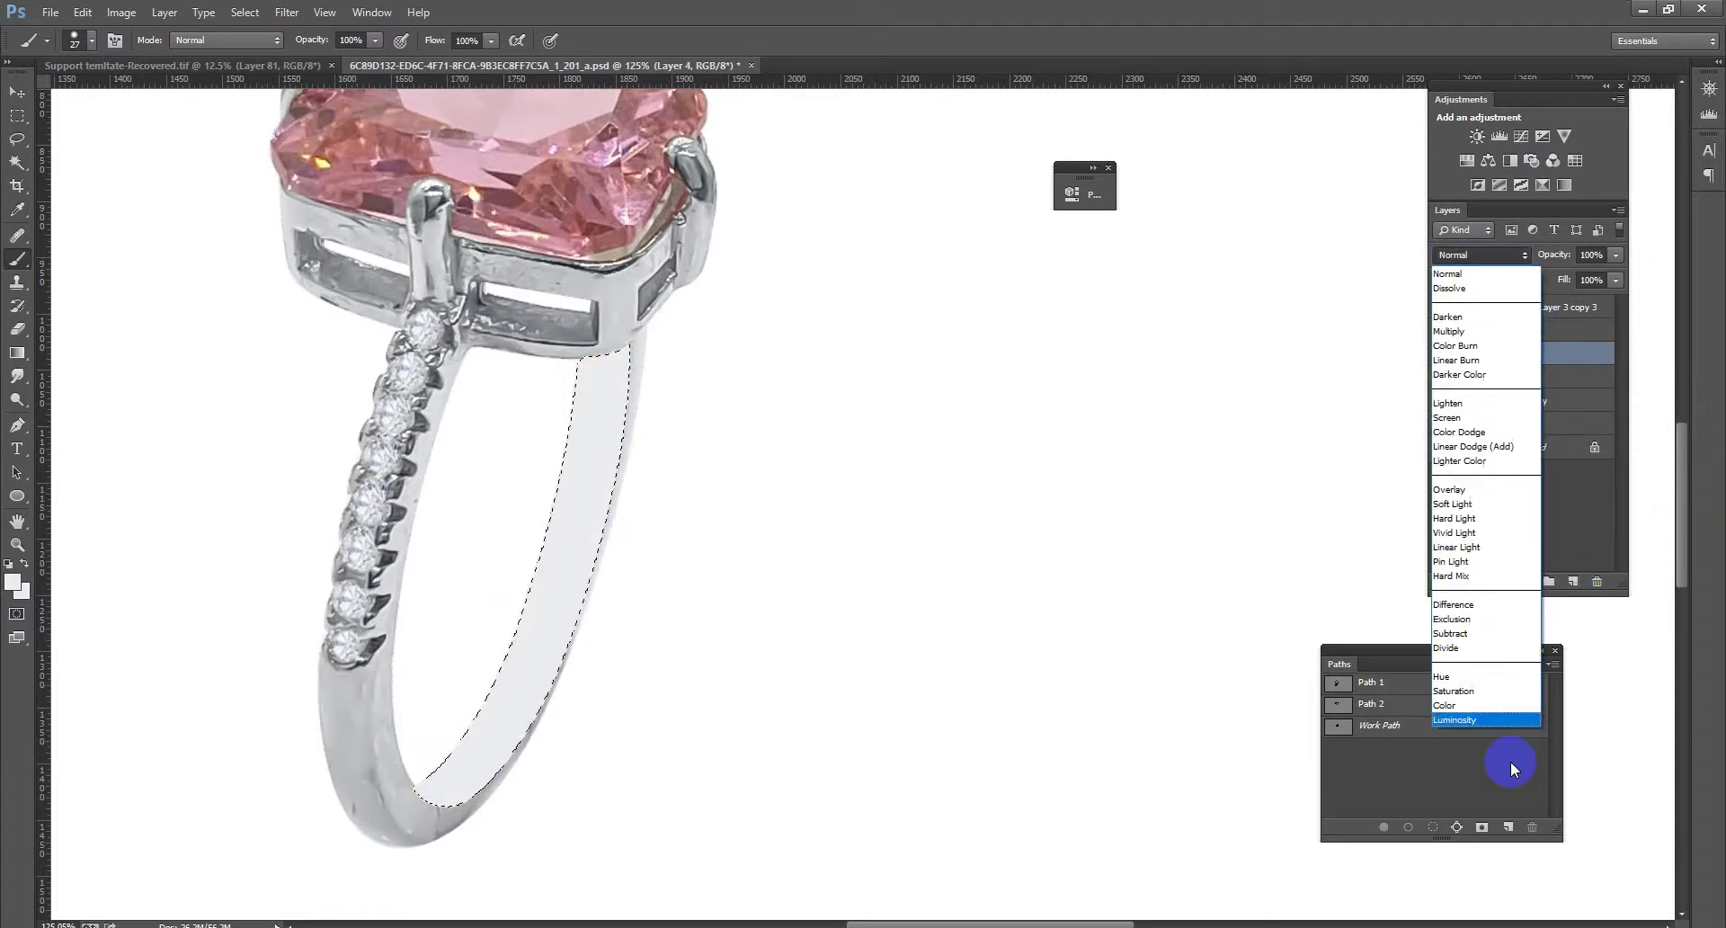
left_click(1463, 708)
key("ctrl+d")
scroll(1209, 629, "down", 3)
scroll(994, 613, "up", 2)
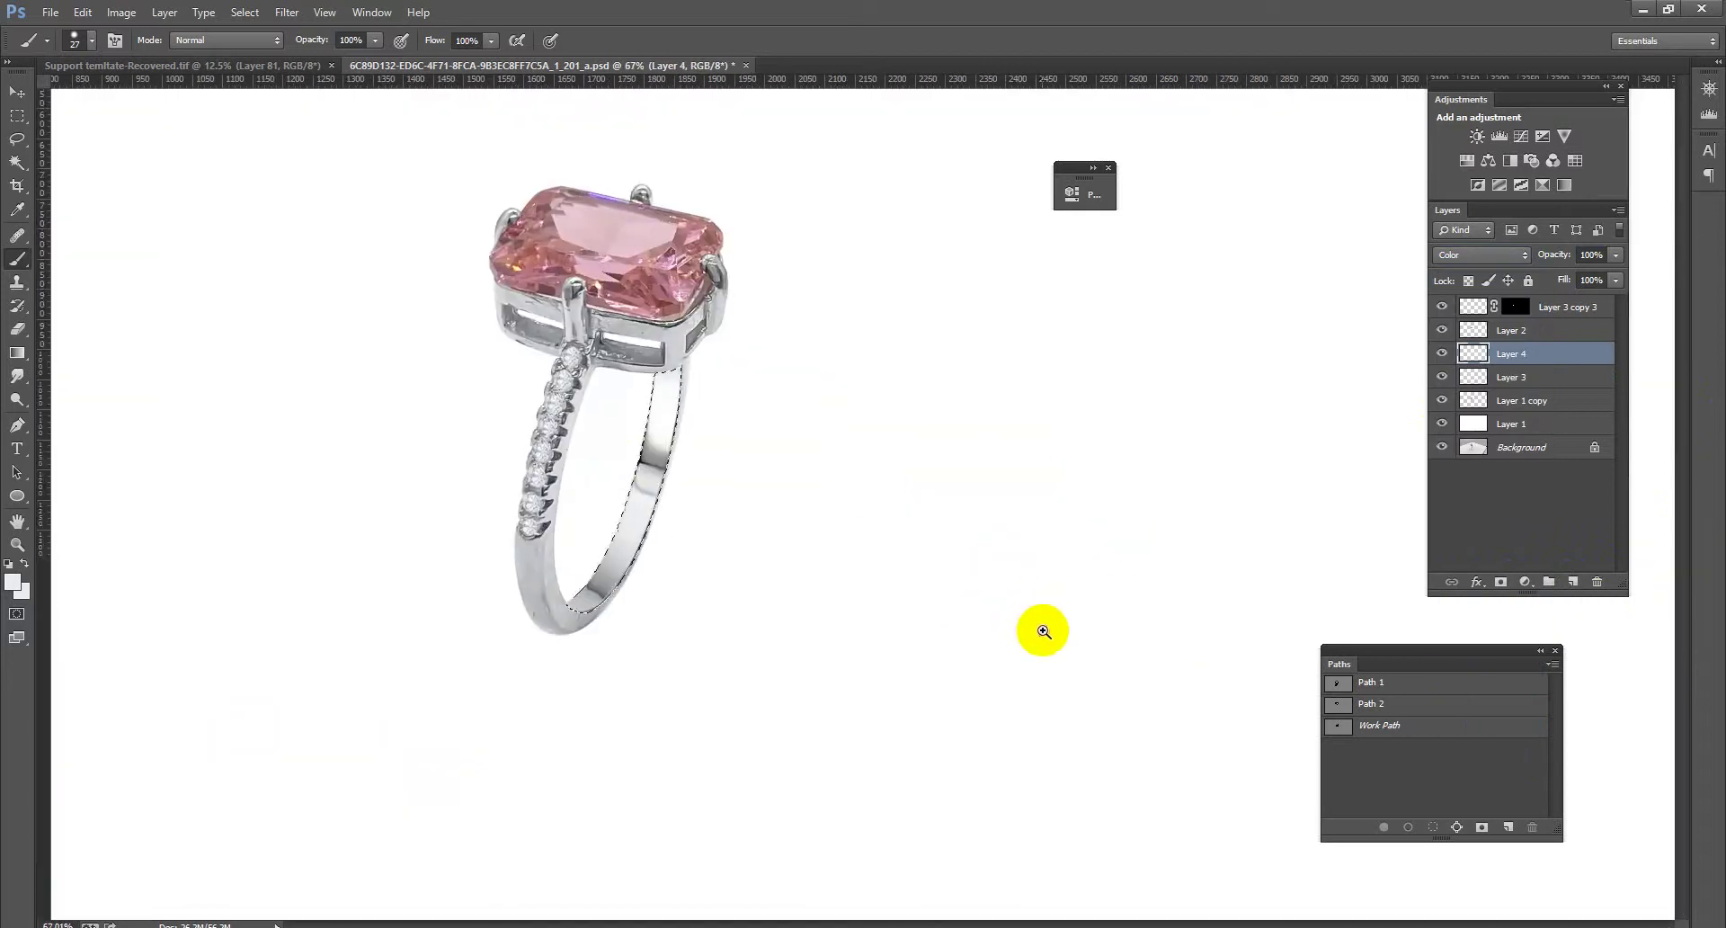
scroll(589, 481, "up", 4)
scroll(751, 538, "down", 3)
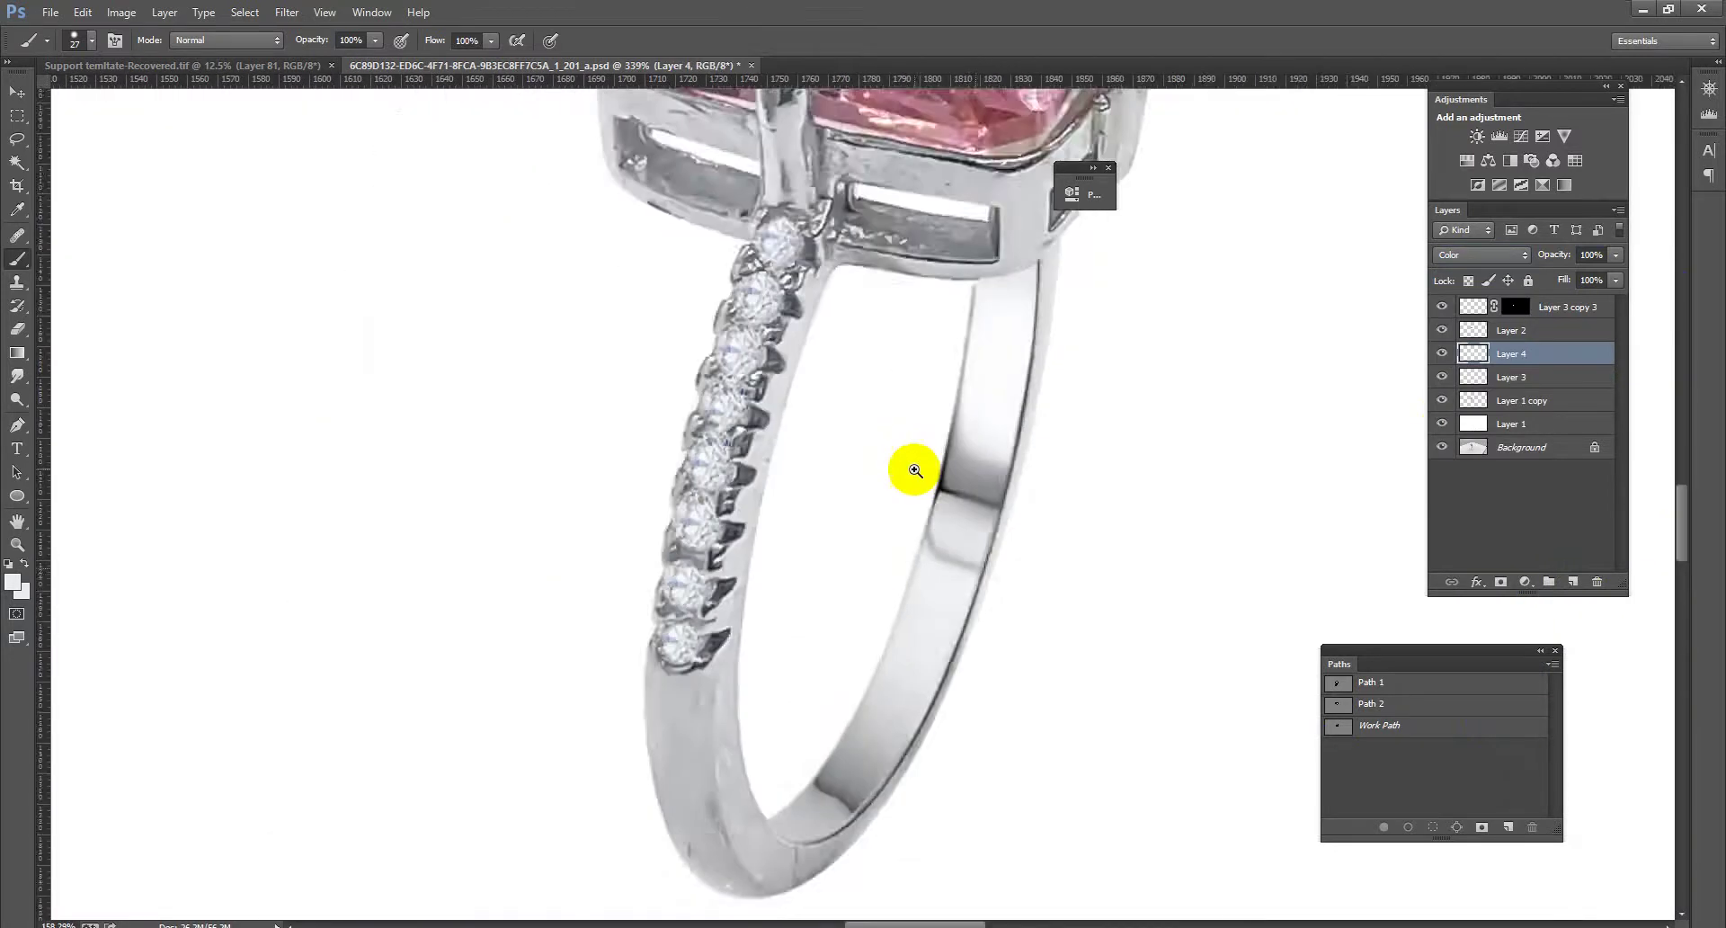
scroll(909, 470, "up", 1)
key("ctrl+e")
scroll(1040, 531, "down", 3)
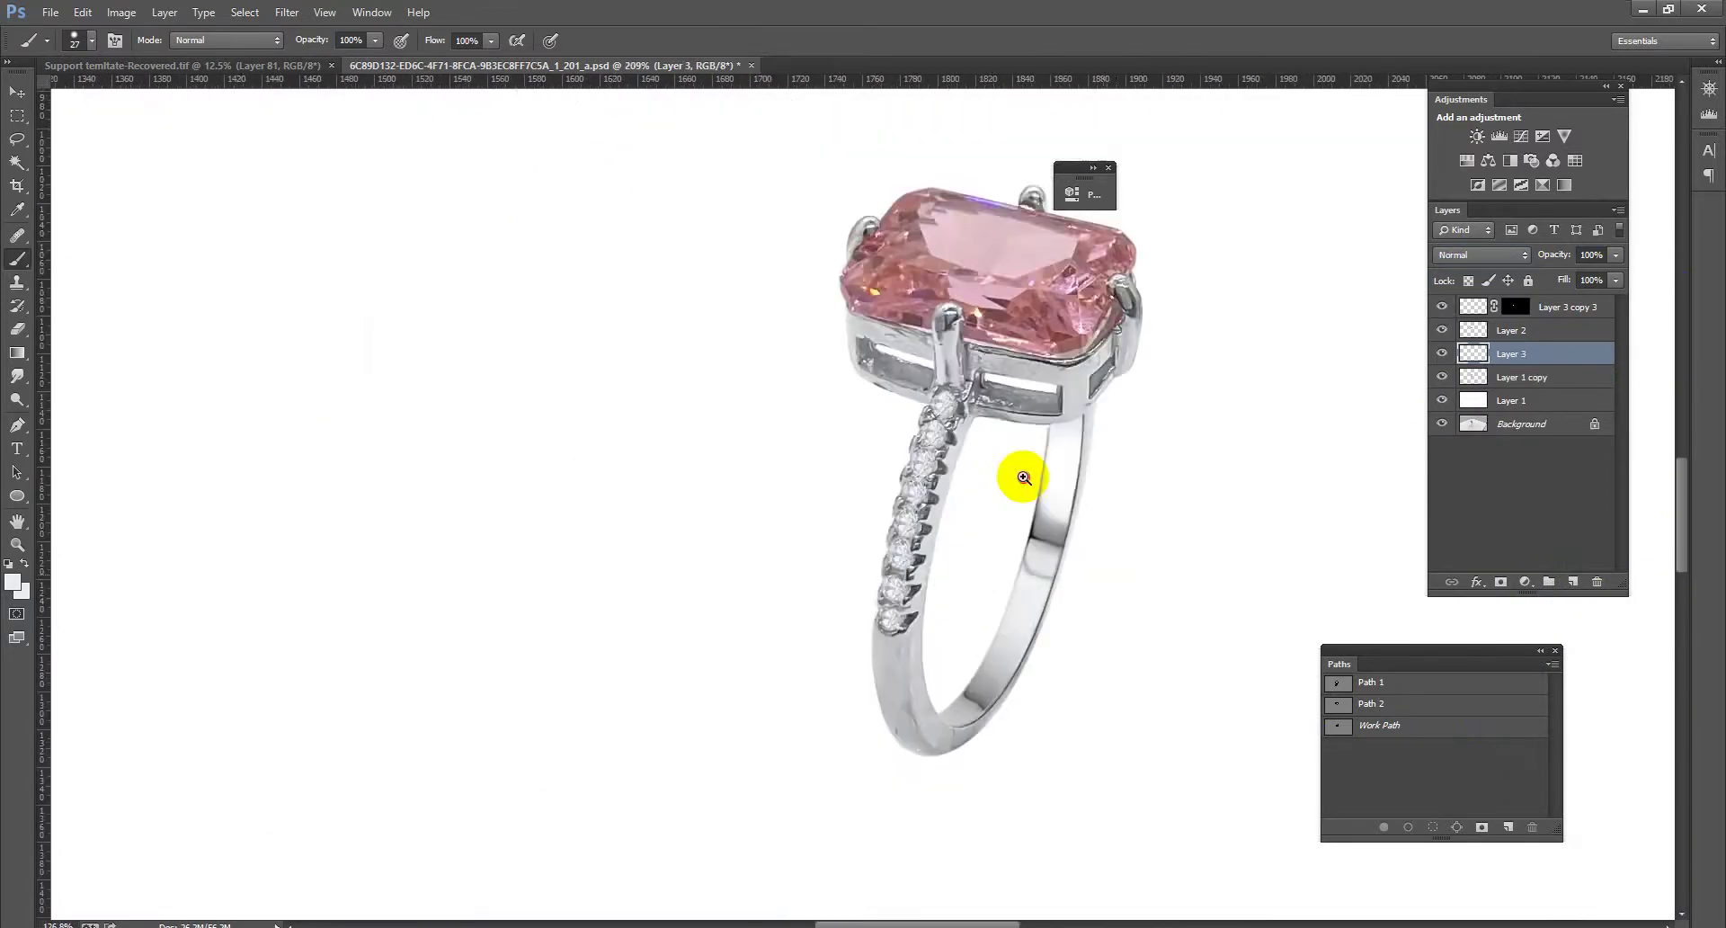
scroll(1011, 613, "up", 1)
scroll(1105, 359, "up", 2)
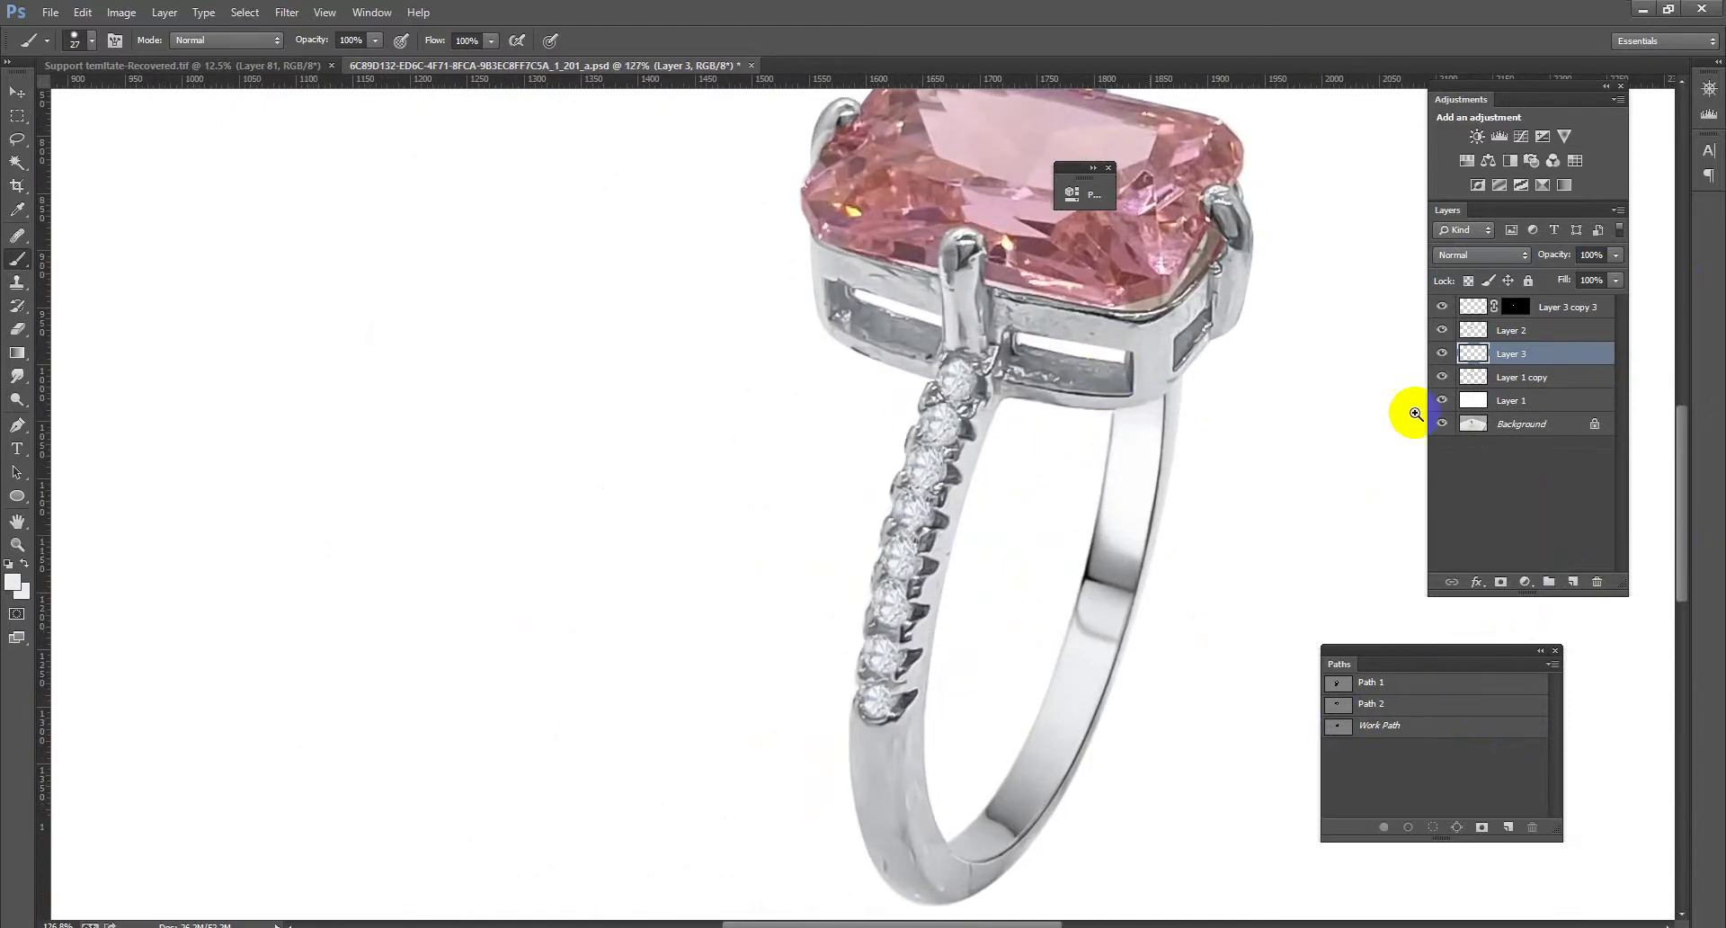
Add a Selective Color adjustment on the ring selection with Whites Black at -8
left_click(1496, 377)
left_click(1478, 377, "ctrl")
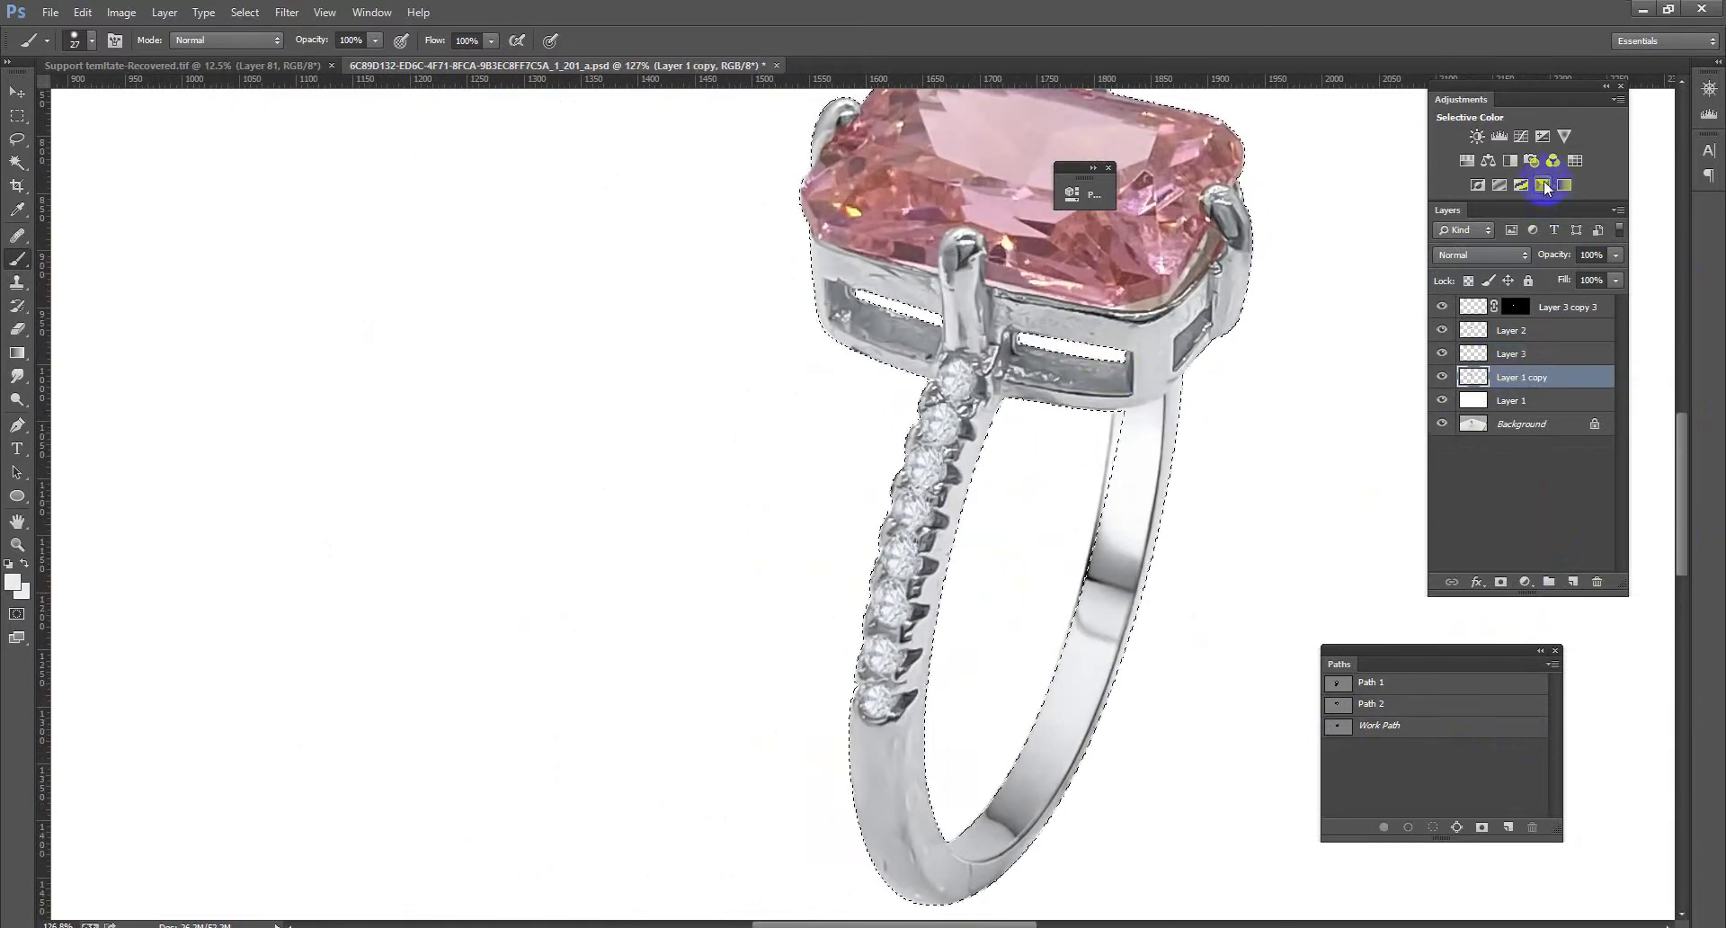
left_click(1542, 185)
left_click(791, 261)
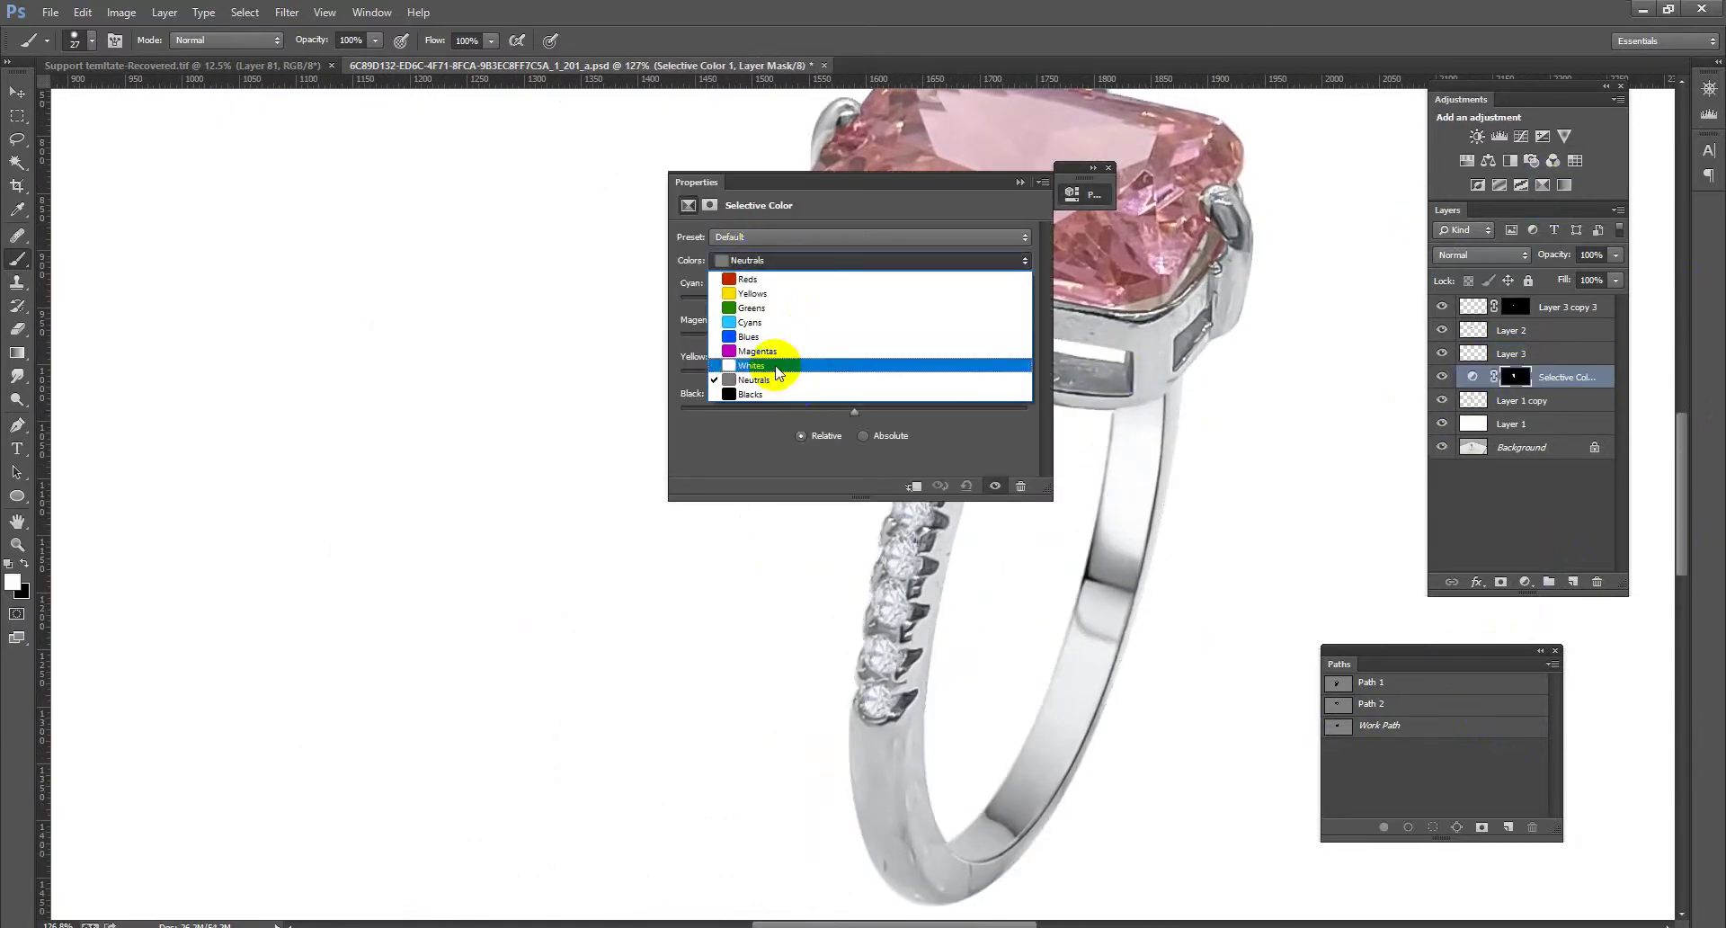
left_click(777, 367)
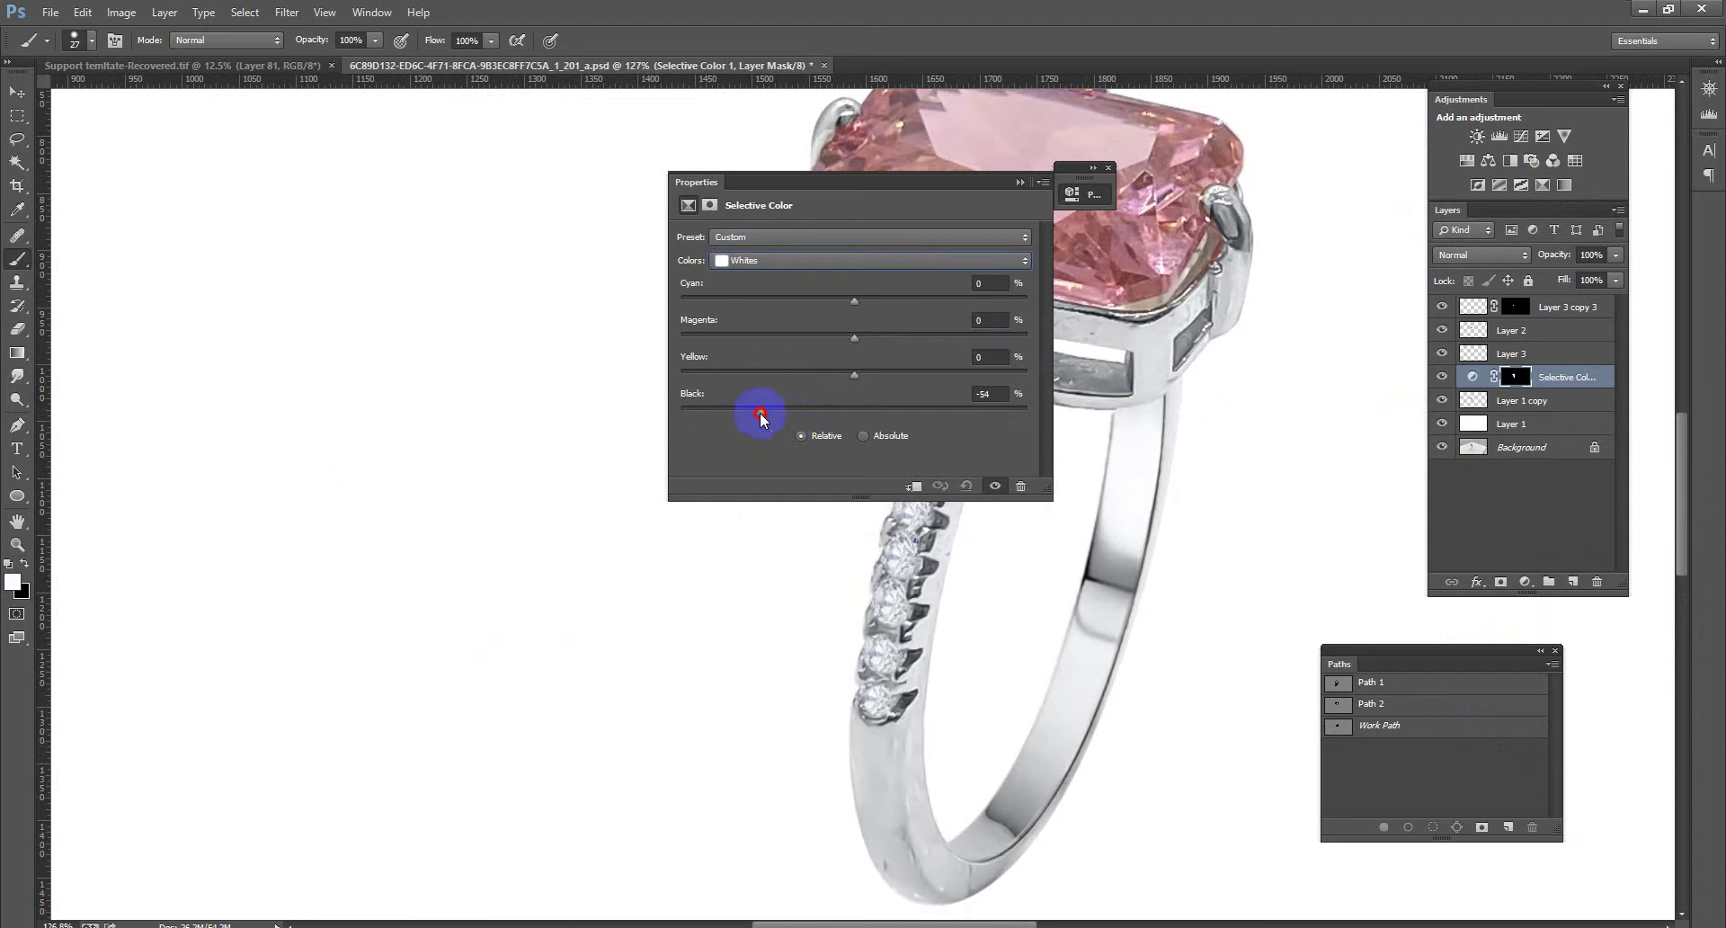
left_click_drag(760, 412, 846, 416)
Switch to the Neutrals range, merge the adjustment, and reload Layer 1 copy's outline
left_click(820, 263)
left_click(795, 379)
left_click(1020, 183)
key("Delete")
left_click(1555, 382)
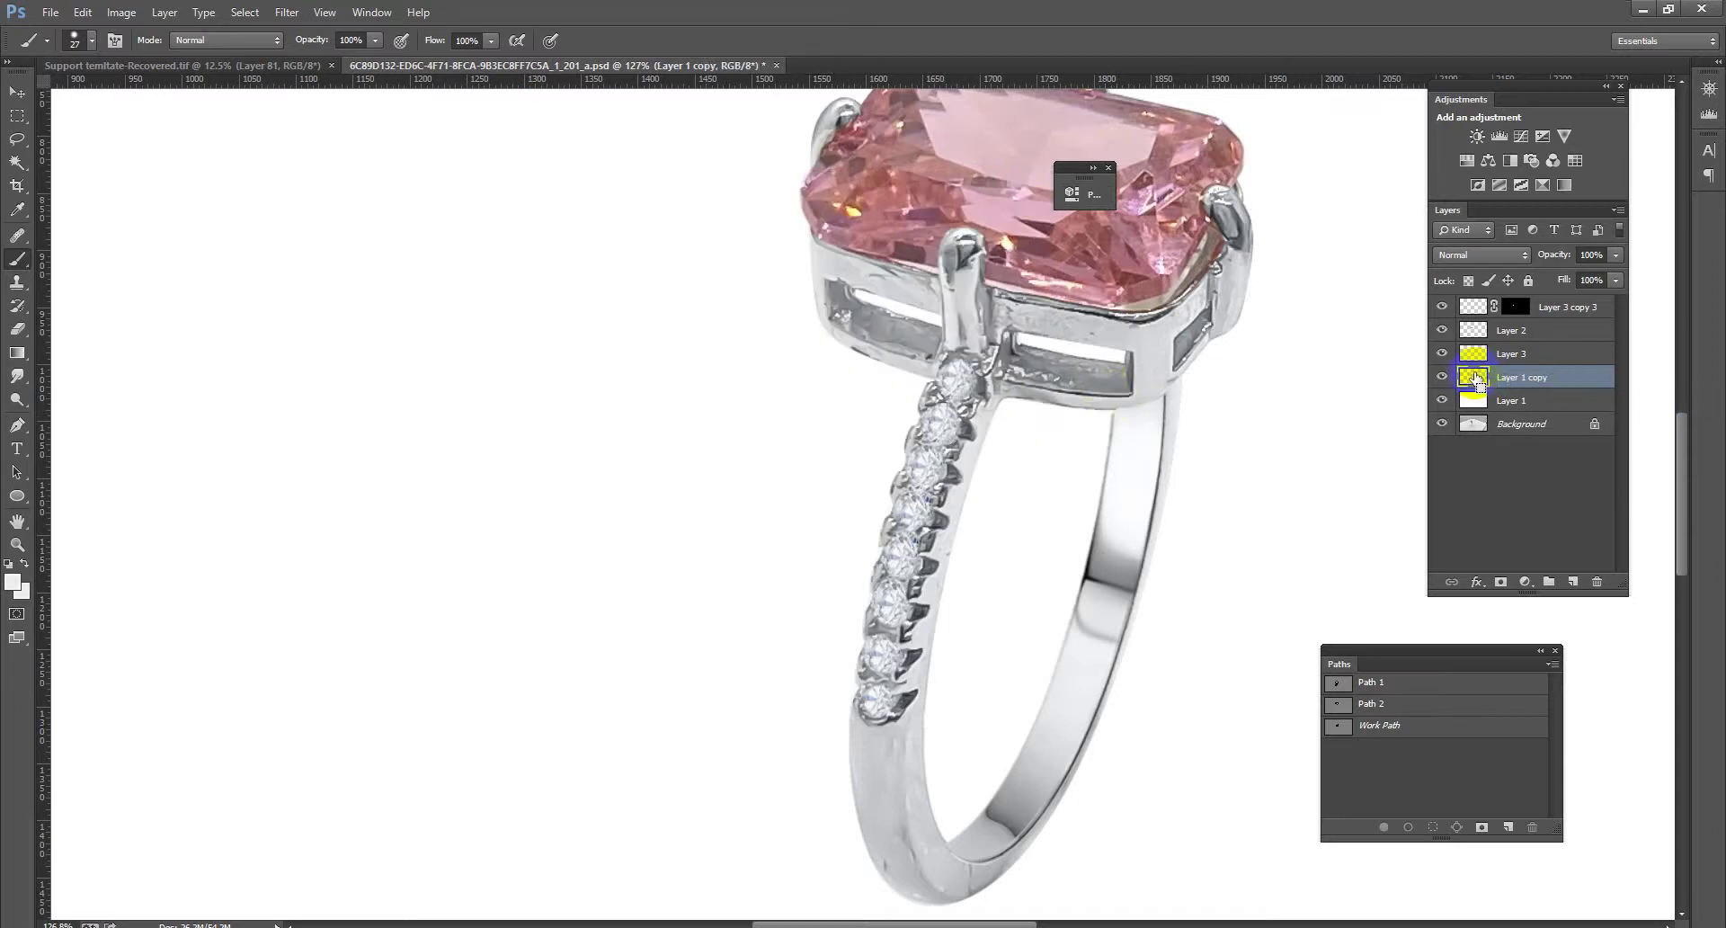
left_click(1474, 378, "ctrl")
Paint over the lower ring band with the brush at 50% opacity
scroll(1016, 683, "down", 3)
scroll(1060, 782, "up", 8)
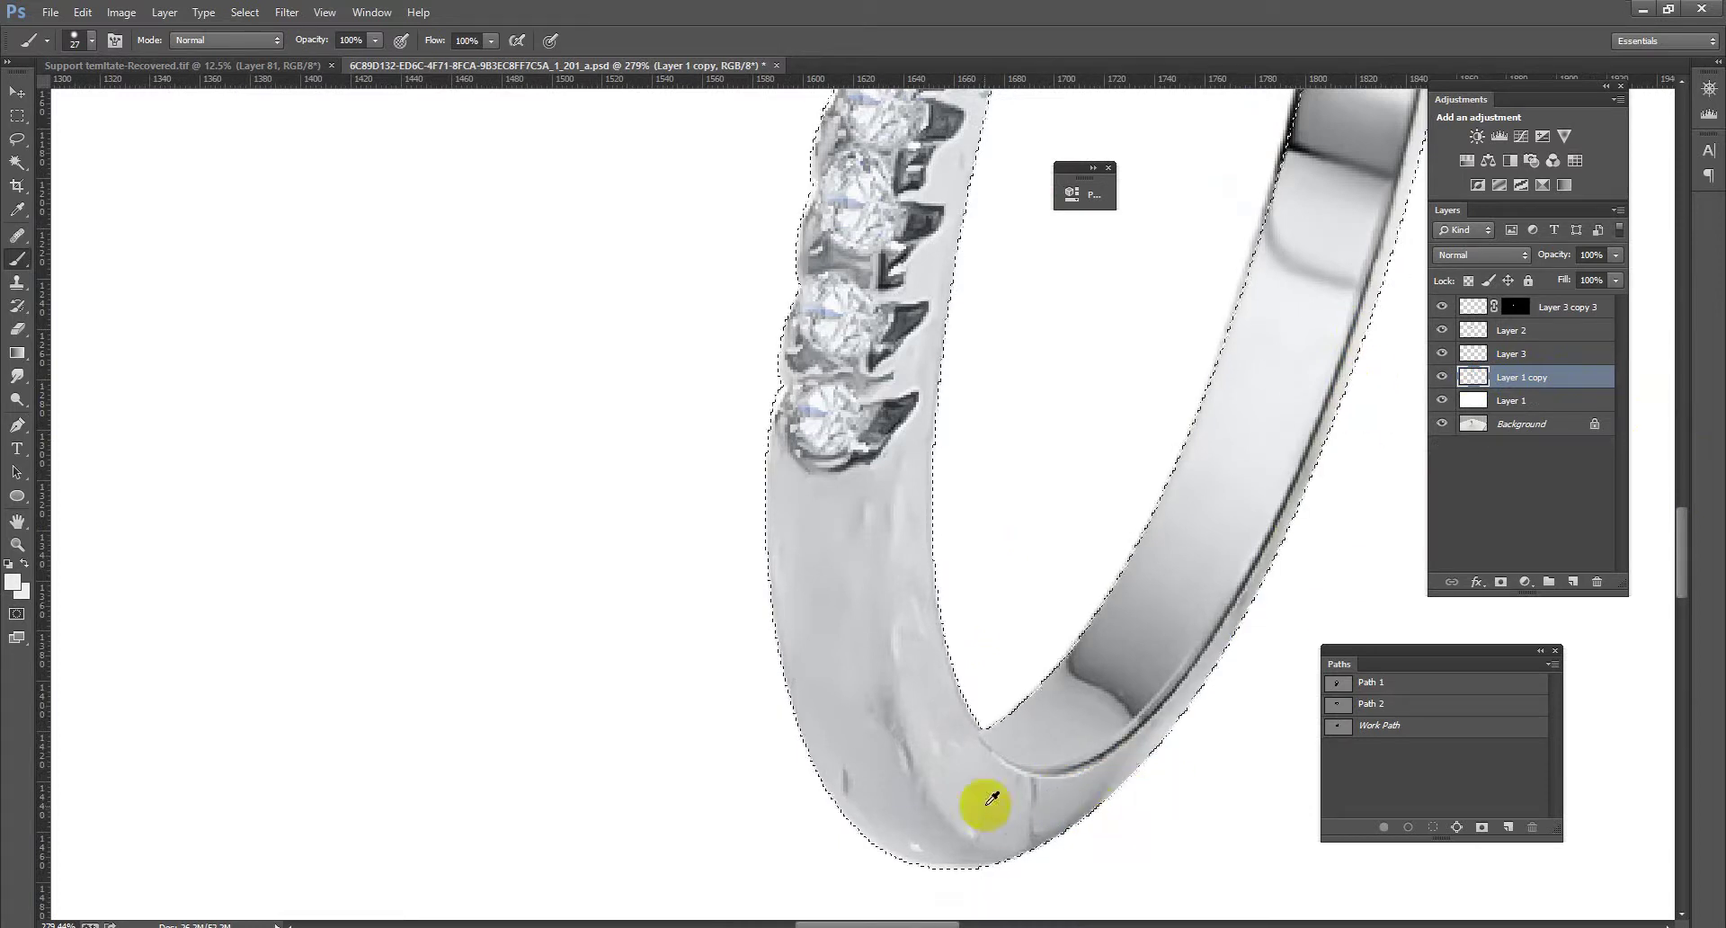
left_click_drag(273, 51, 269, 52)
mouse_move(1109, 782)
left_mouse_down()
mouse_move(1032, 805)
mouse_move(1080, 827)
left_mouse_up()
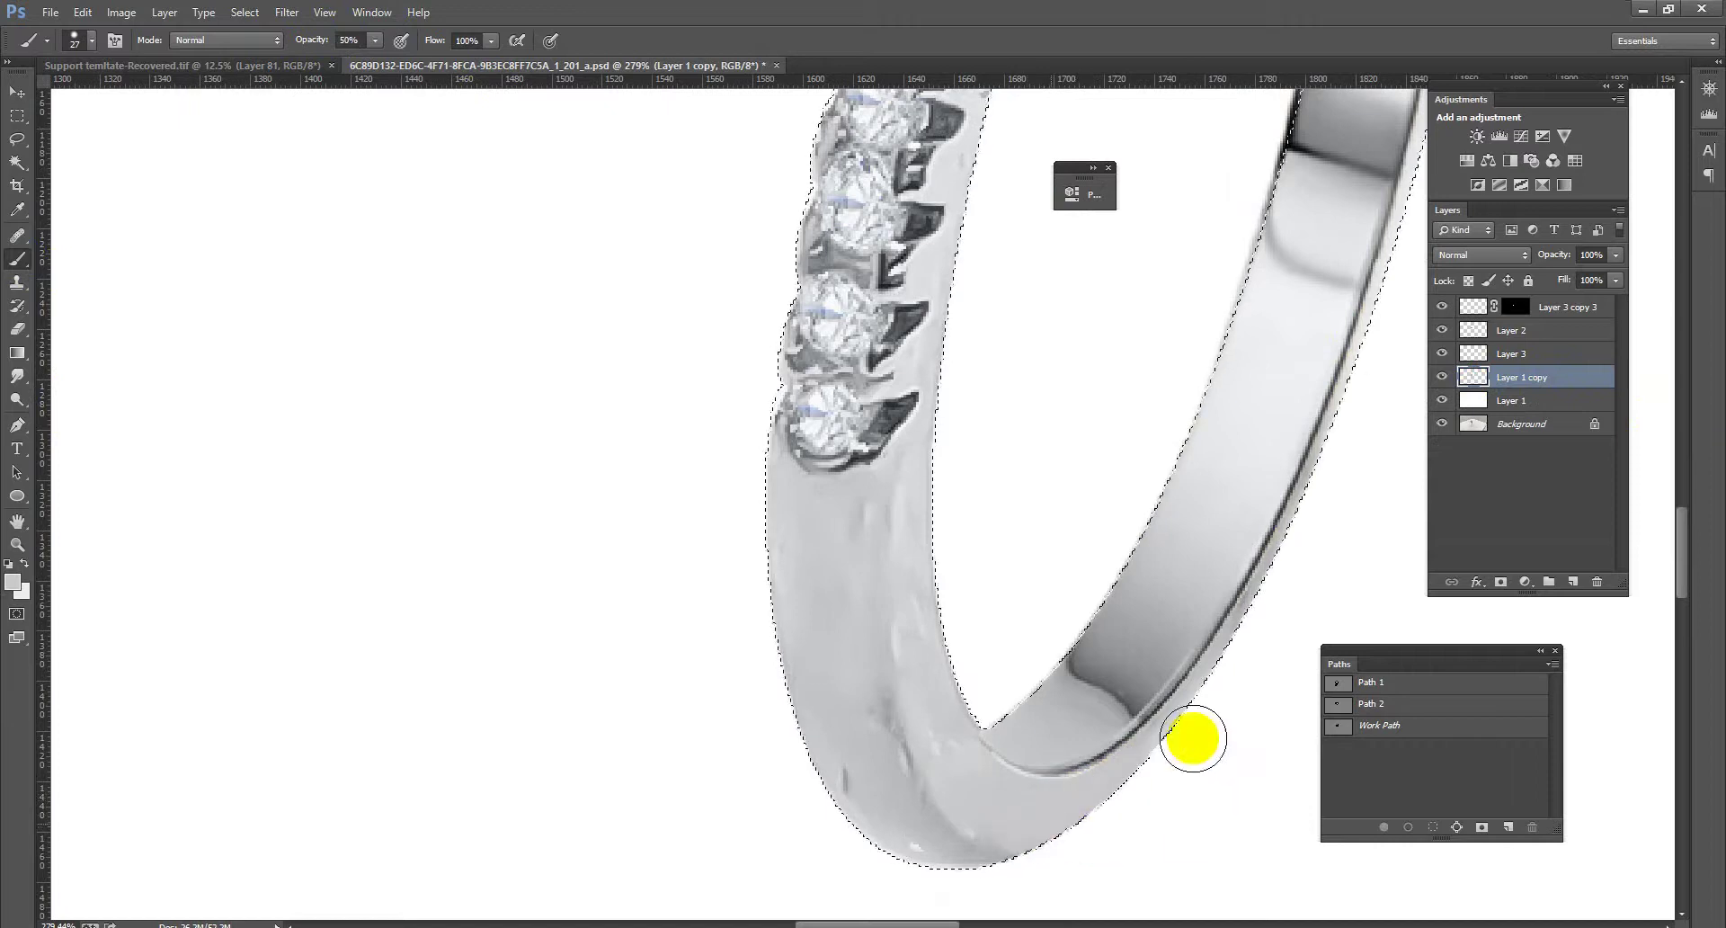
scroll(1301, 436, "down", 3)
scroll(1340, 412, "up", 1)
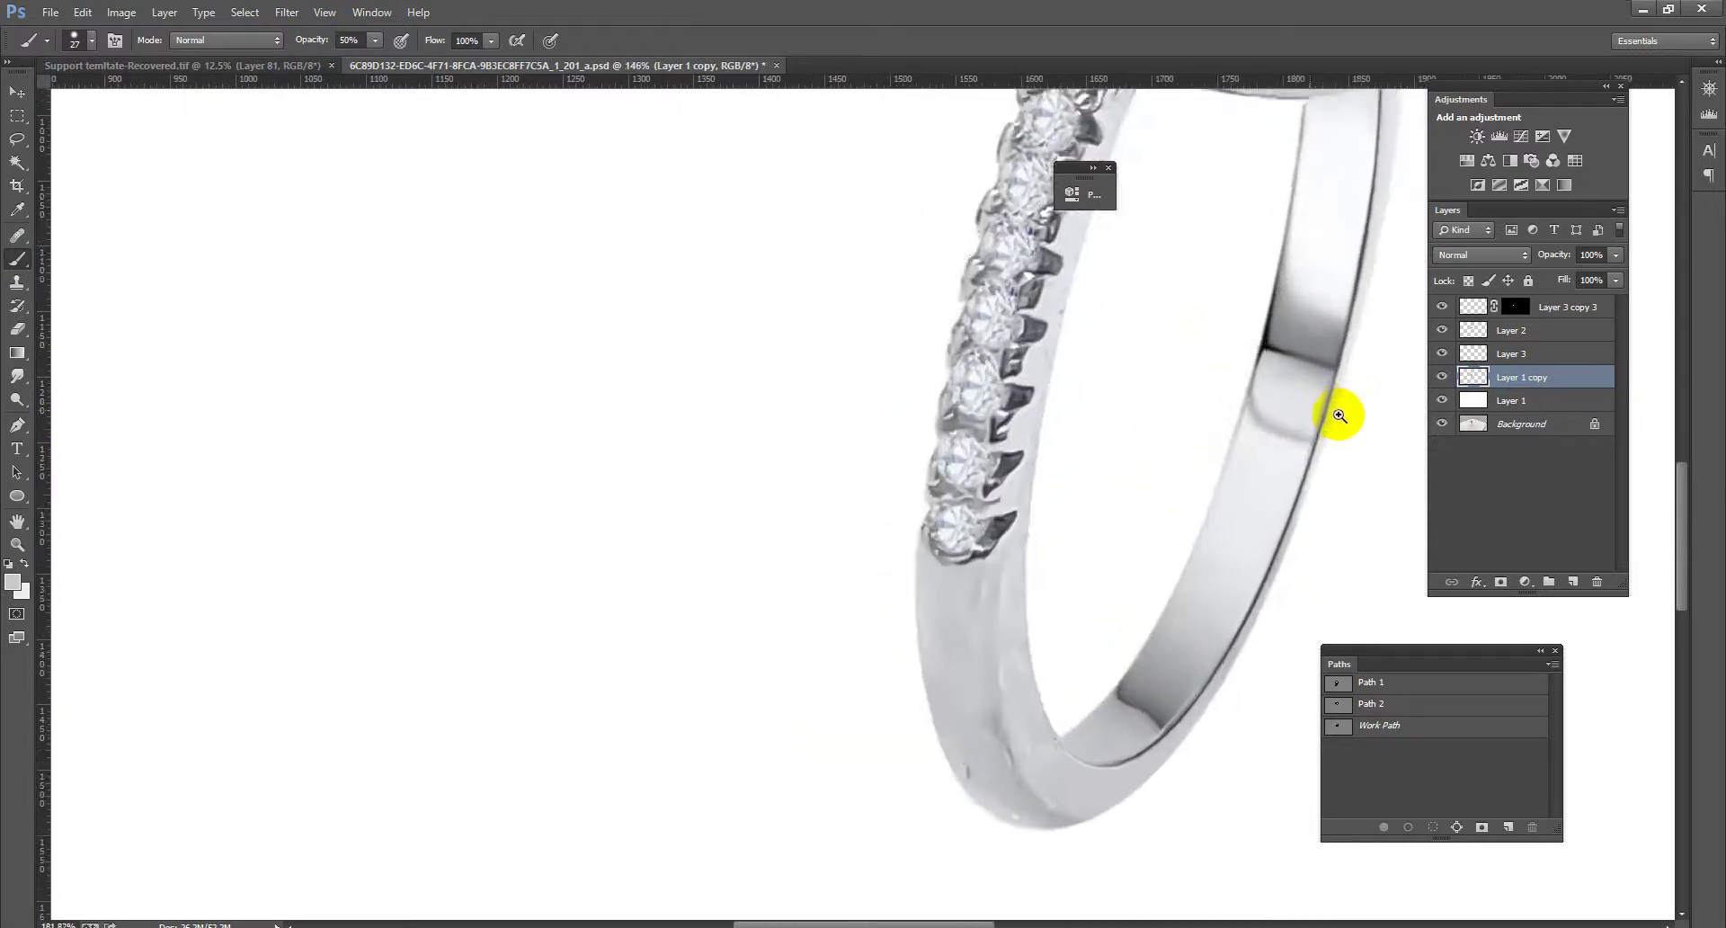
scroll(1240, 604, "up", 1)
scroll(1143, 751, "up", 1)
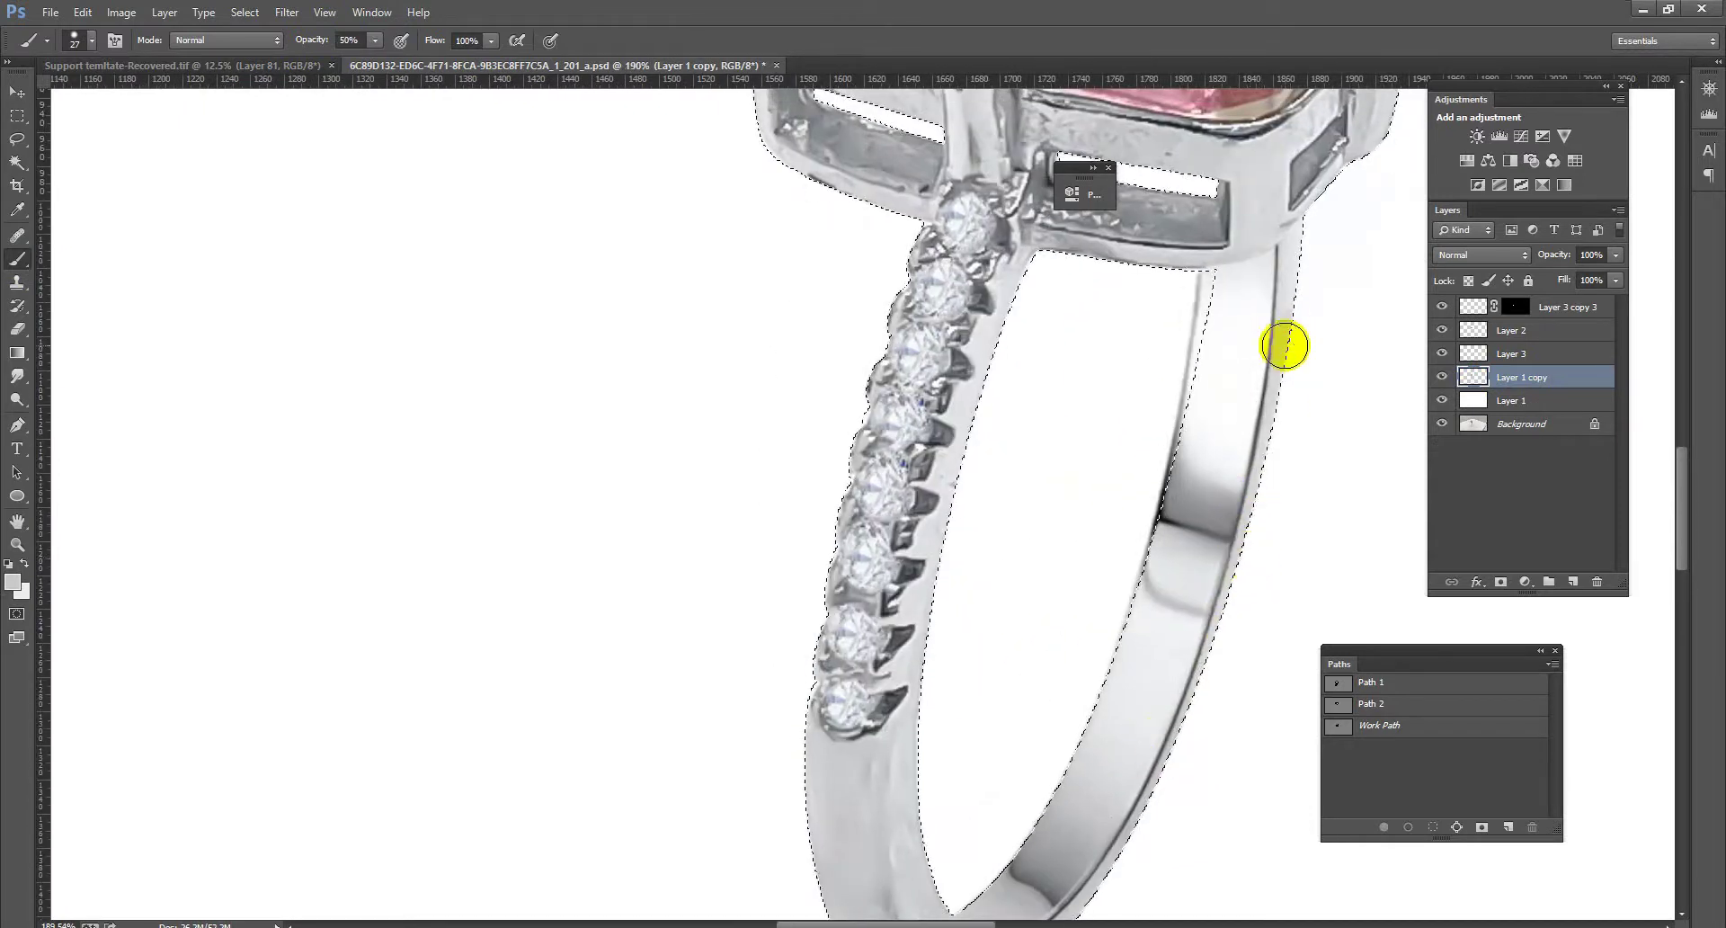
Adjust brush size and hardness, paint along the band's right edge, then deselect
right_click(1315, 251)
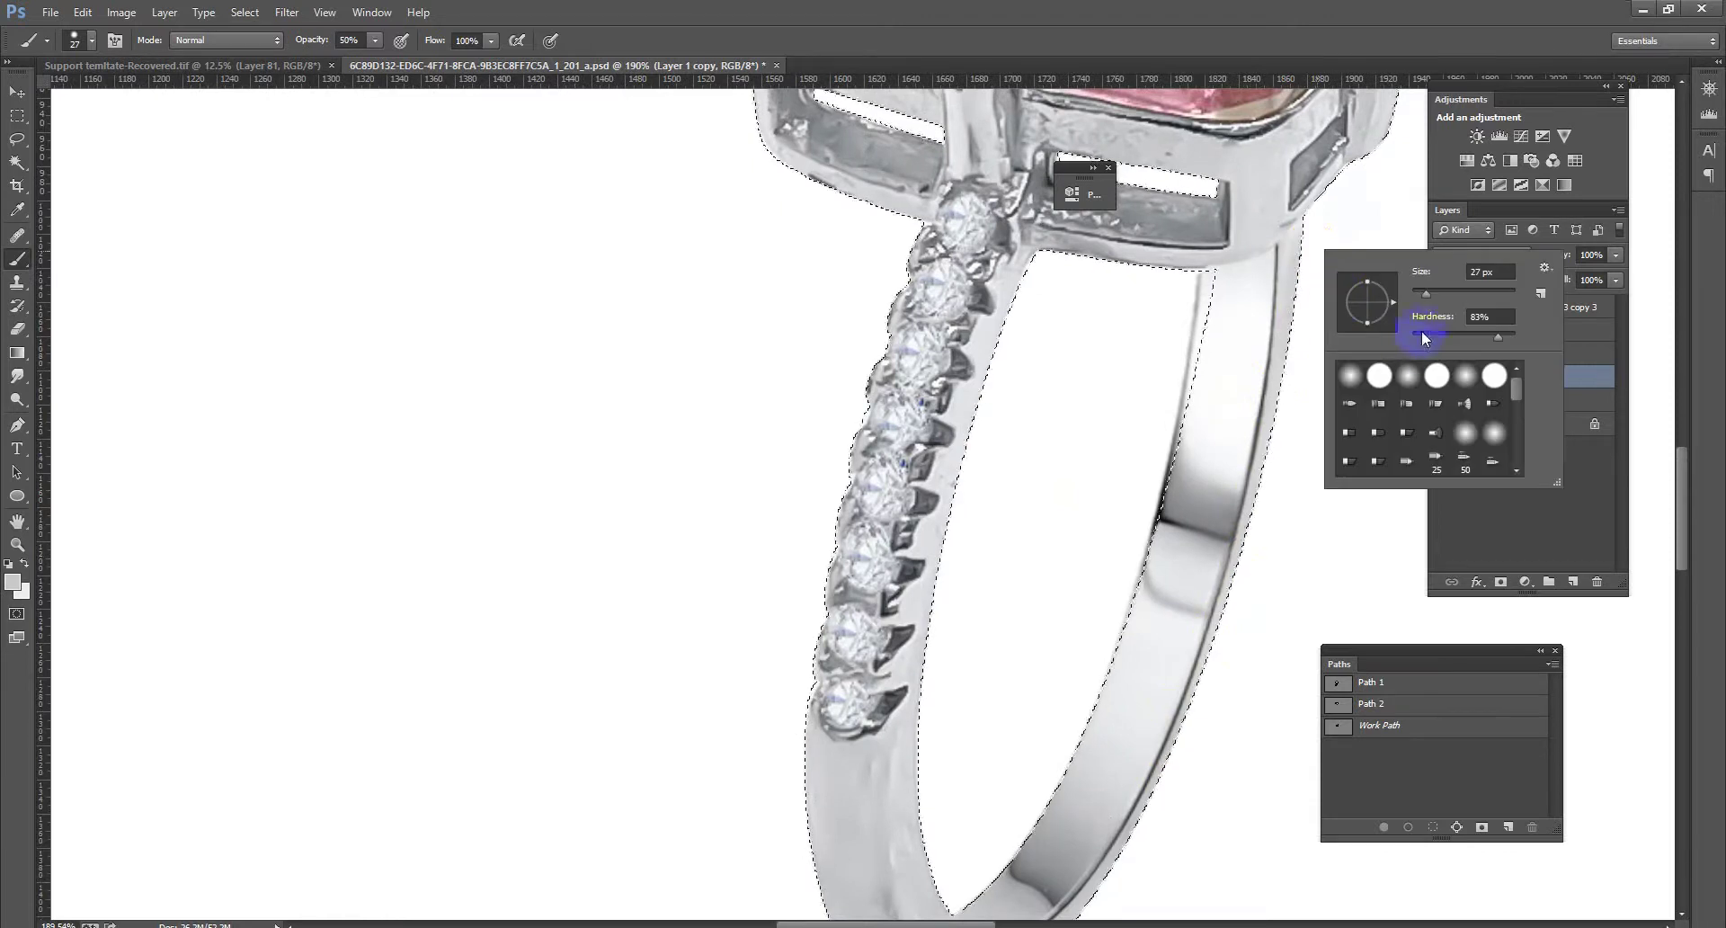
key("Return")
left_click(1302, 248)
left_click_drag(1301, 247, 1218, 636)
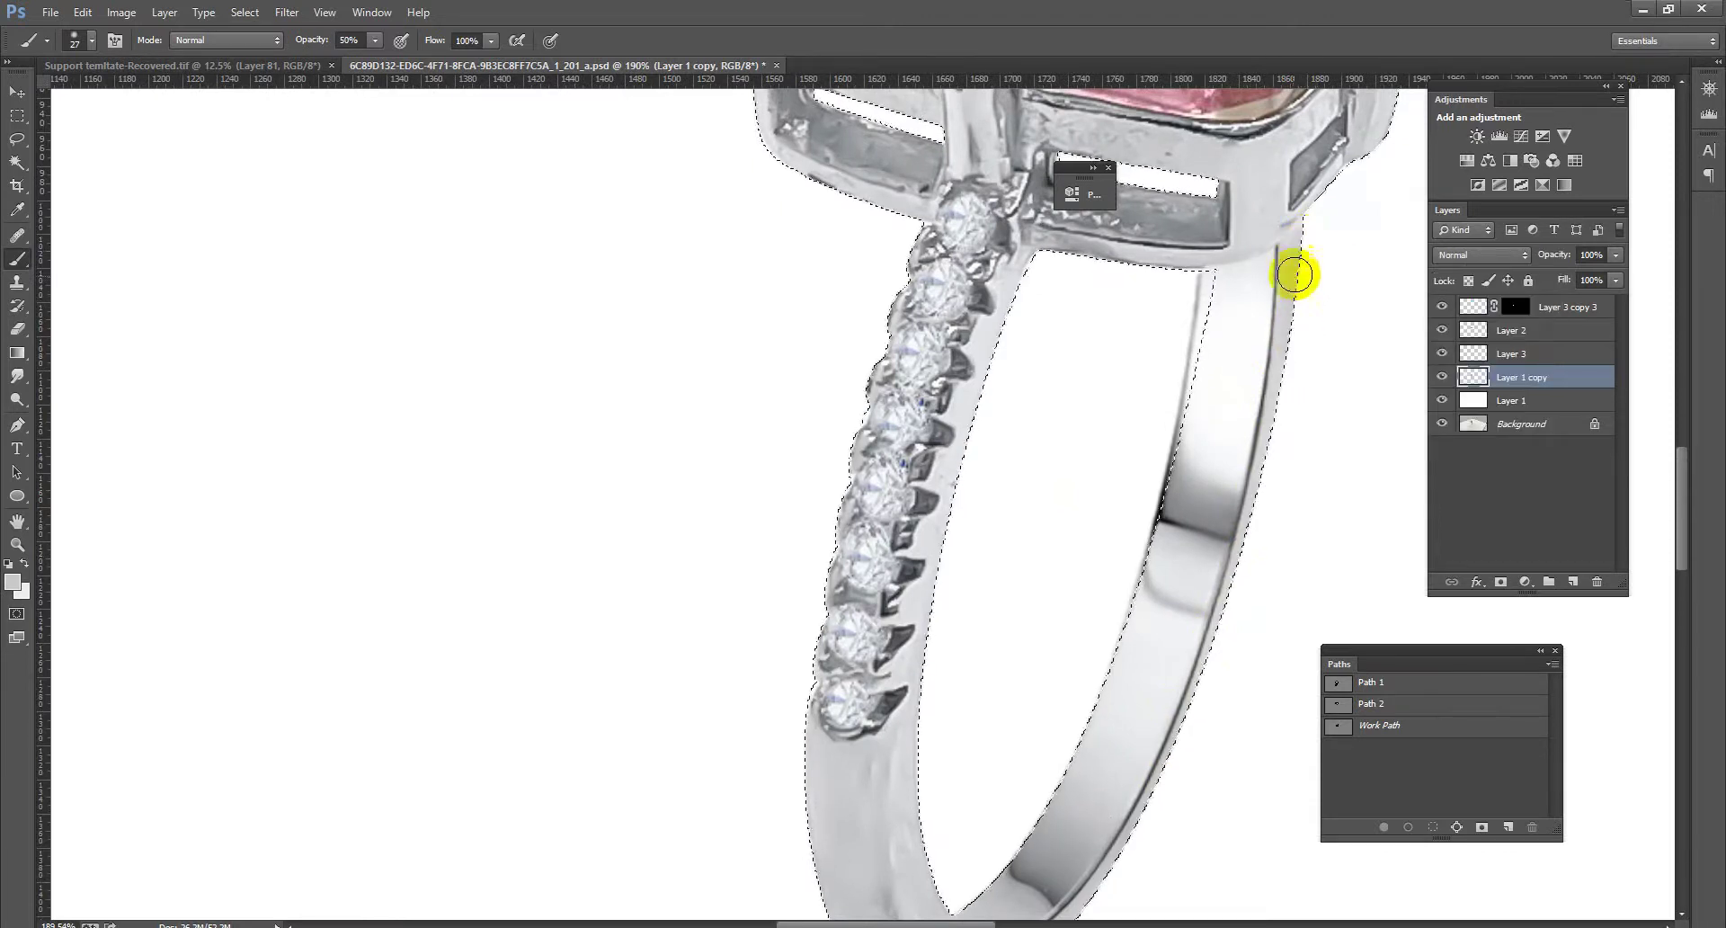
key("ctrl+d")
scroll(1169, 593, "down", 3)
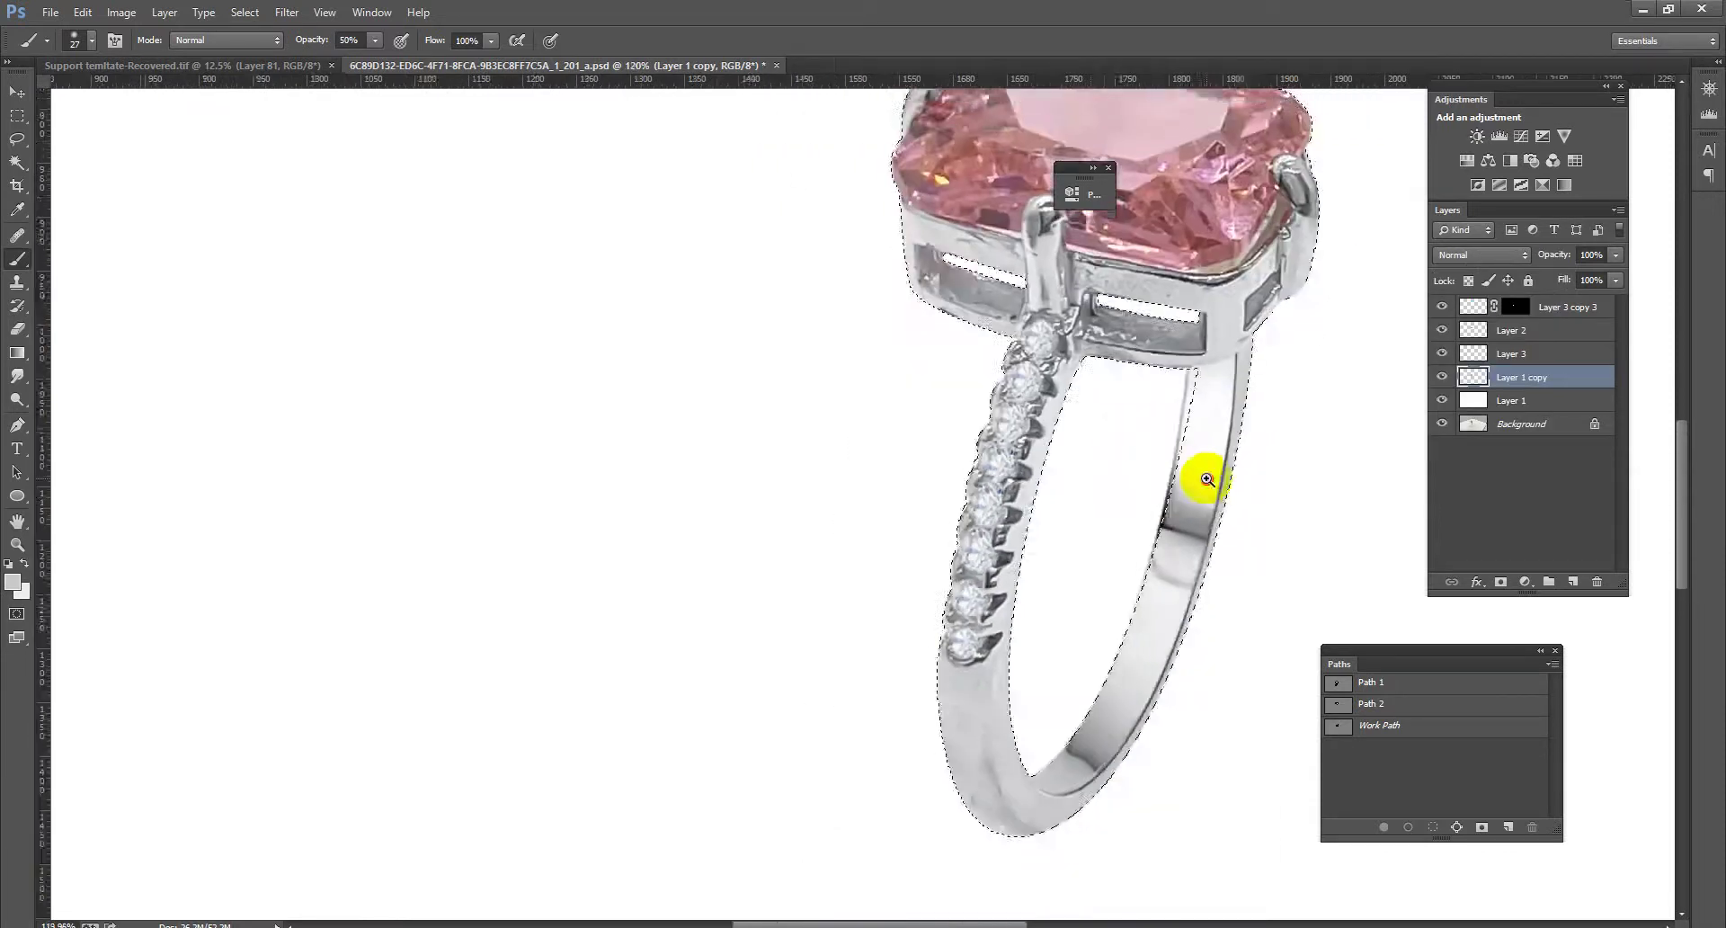
scroll(1202, 481, "down", 2)
scroll(1233, 519, "down", 2)
scroll(1141, 739, "up", 3)
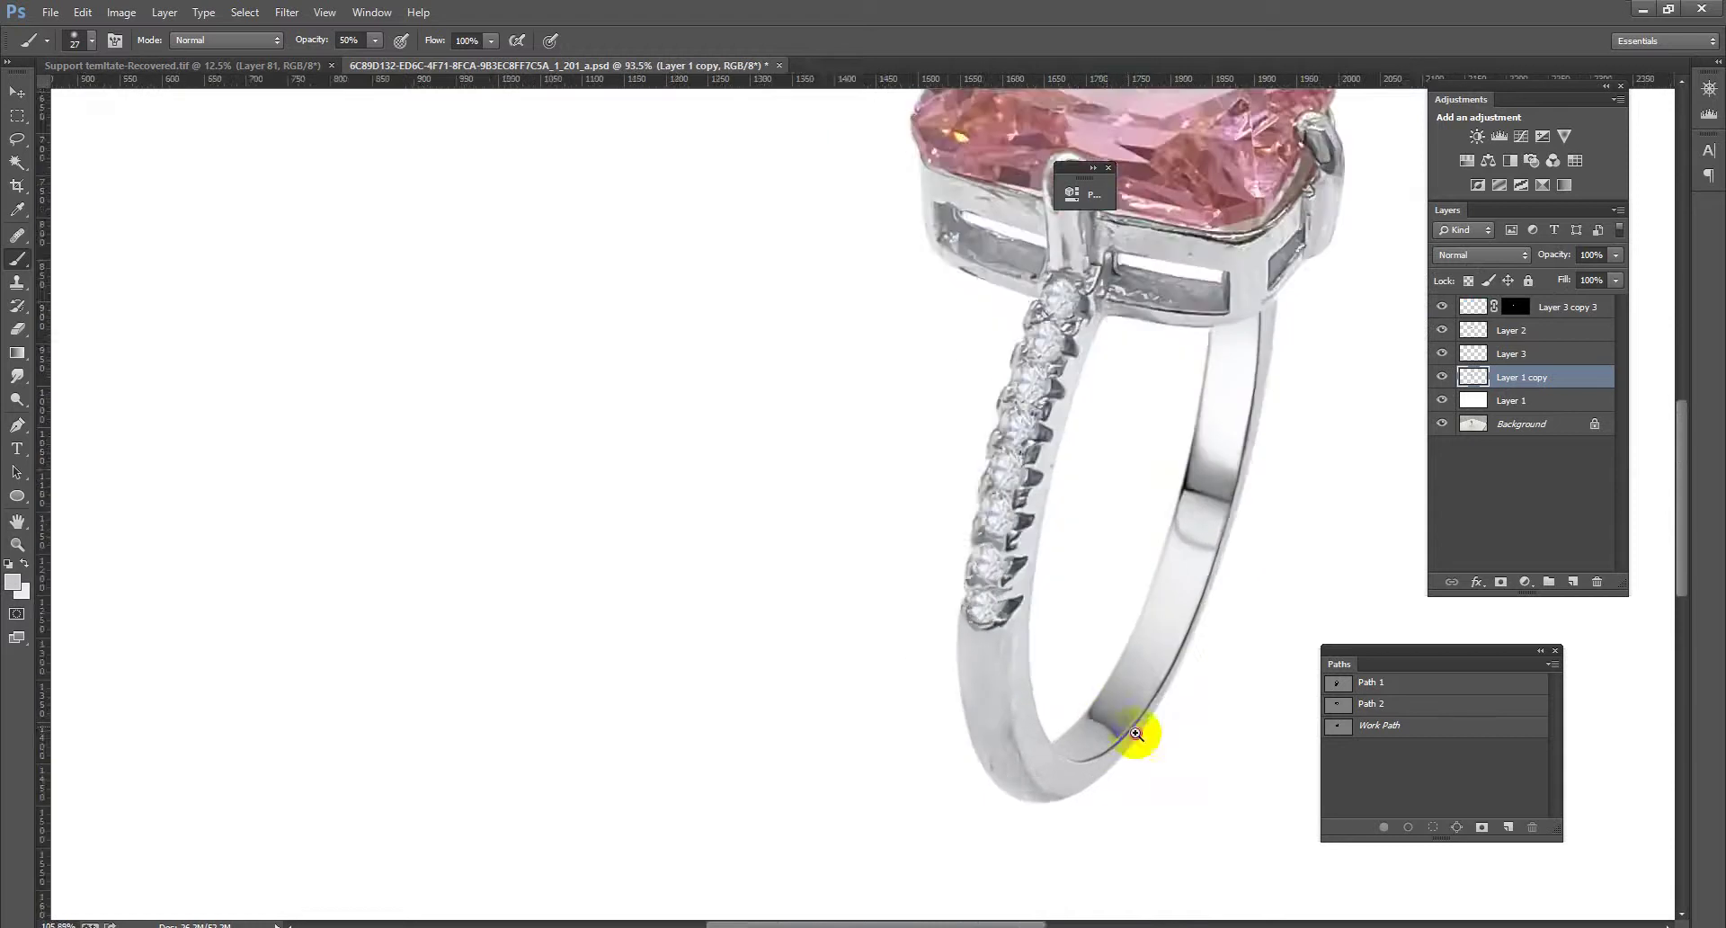
scroll(1141, 738, "up", 1)
Pick the Smudge tool, reselect the ring's outline, and enlarge the brush to 24
left_click(17, 375)
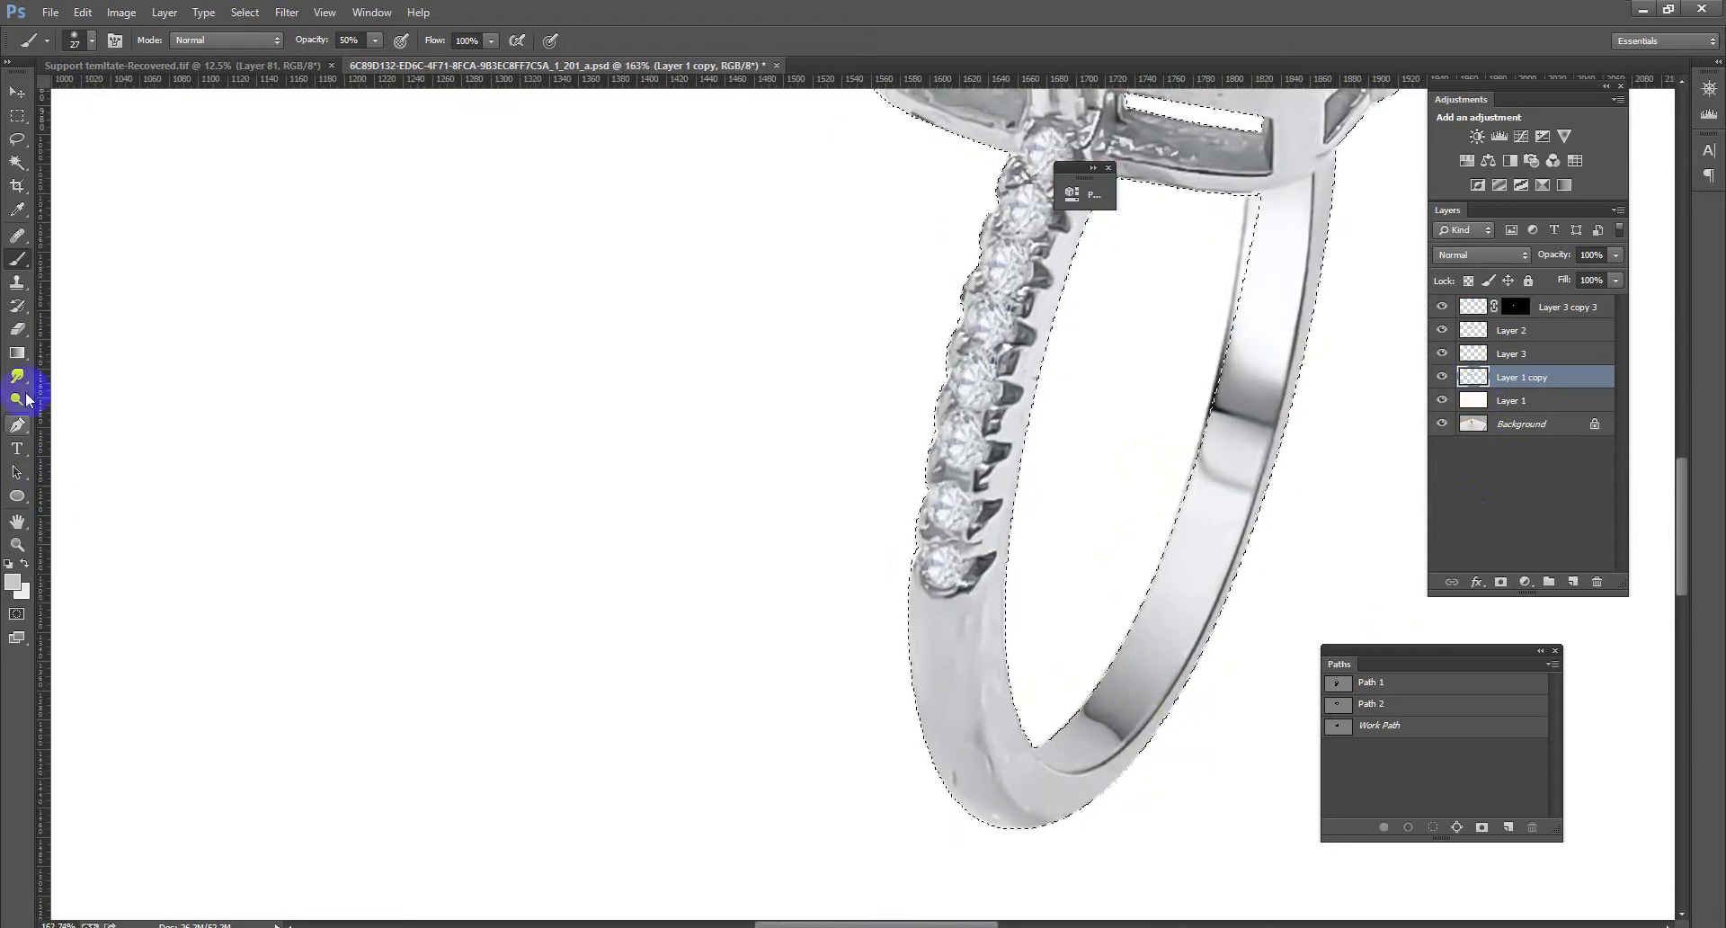
scroll(1034, 731, "up", 1)
scroll(1034, 731, "up", 3)
key("ctrl+shift+d")
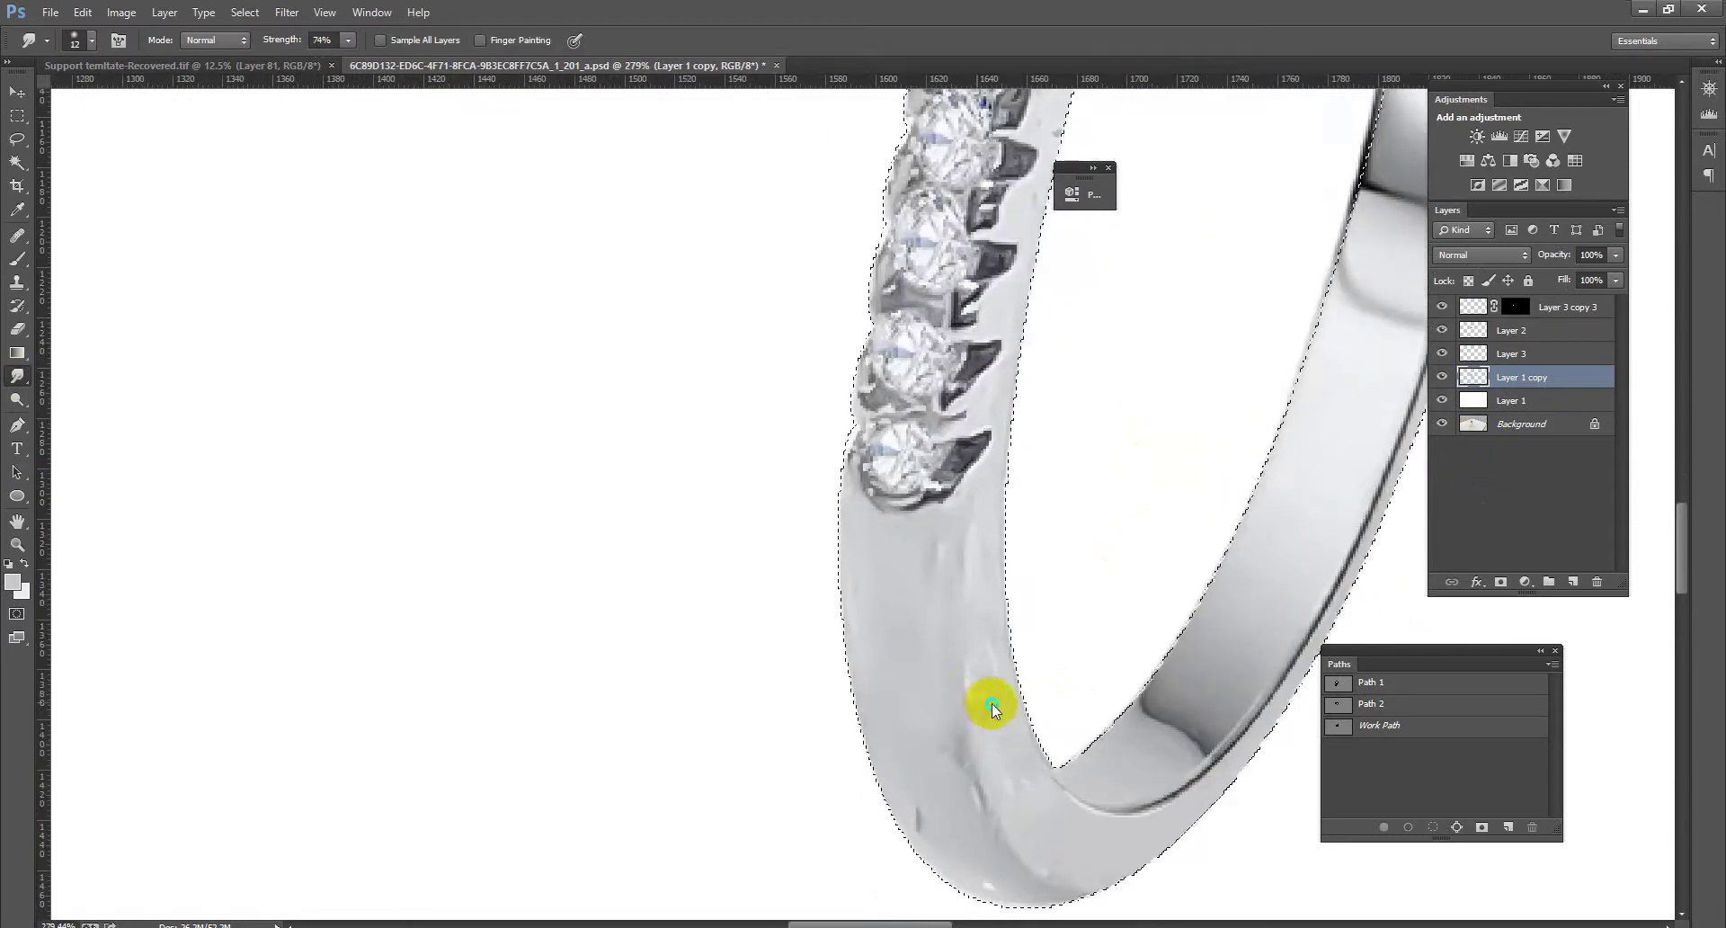
key("bracketright")
Smudge the lower band surface and its left edge smooth at 74% strength
left_click_drag(993, 708, 963, 681)
left_click_drag(951, 585, 970, 607)
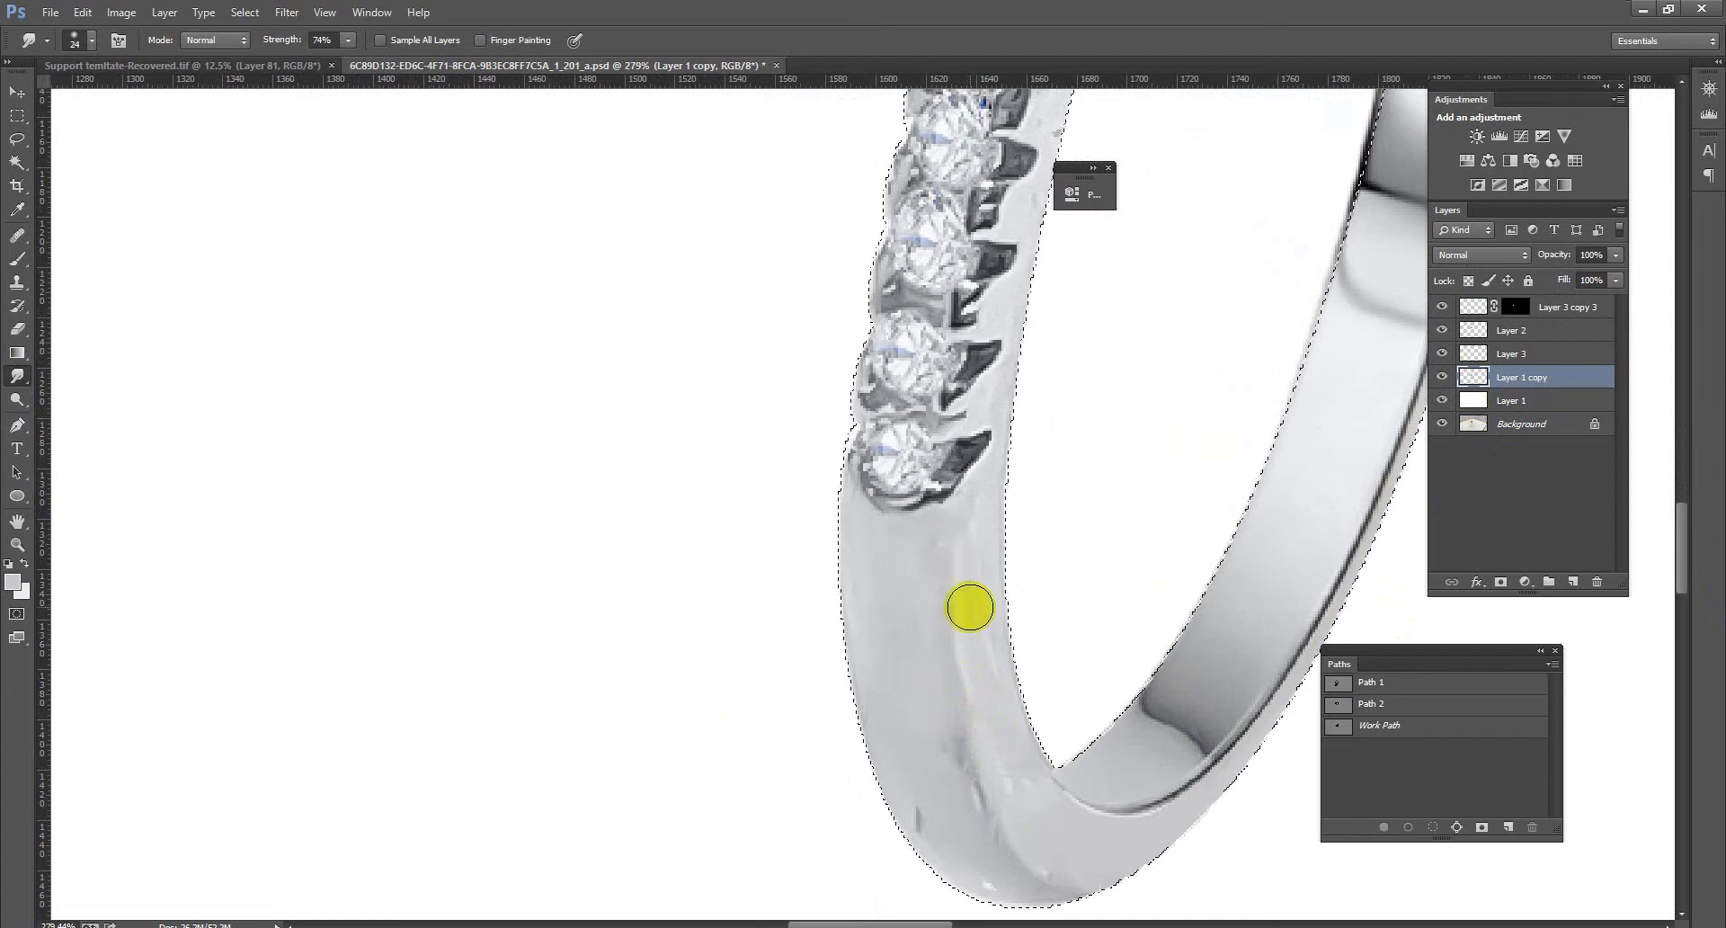
mouse_move(960, 539)
left_mouse_down()
mouse_move(960, 660)
mouse_move(1021, 744)
left_mouse_up()
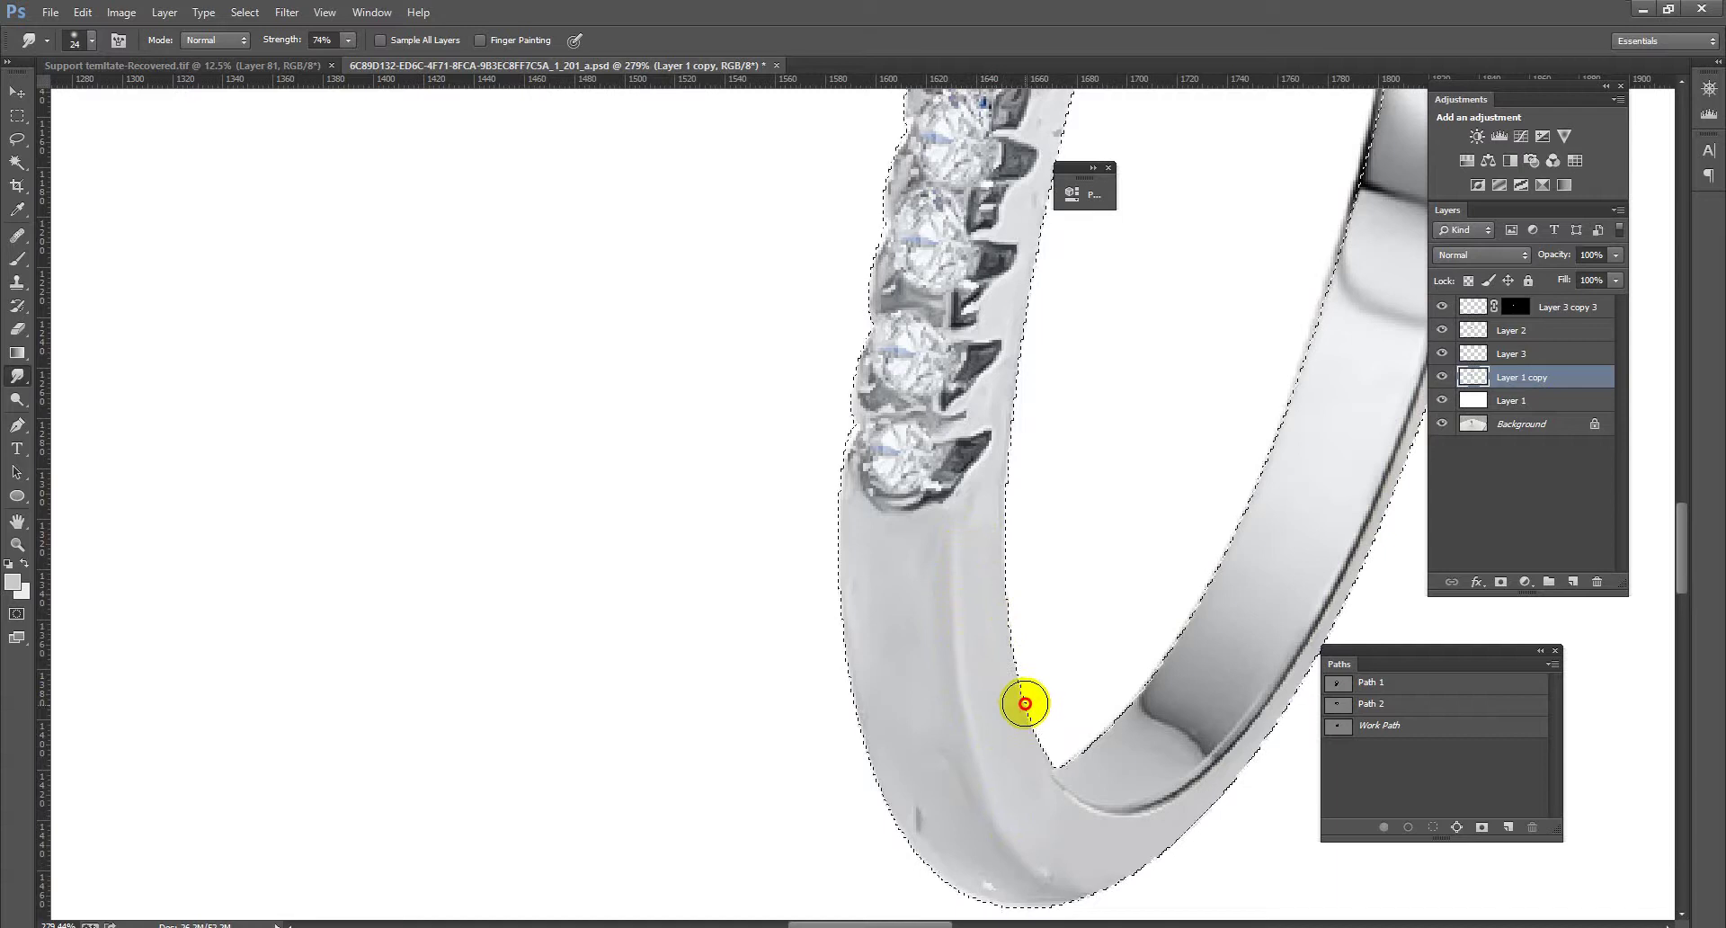
mouse_move(886, 639)
left_mouse_down()
mouse_move(872, 547)
mouse_move(892, 777)
mouse_move(956, 763)
mouse_move(935, 770)
left_mouse_up()
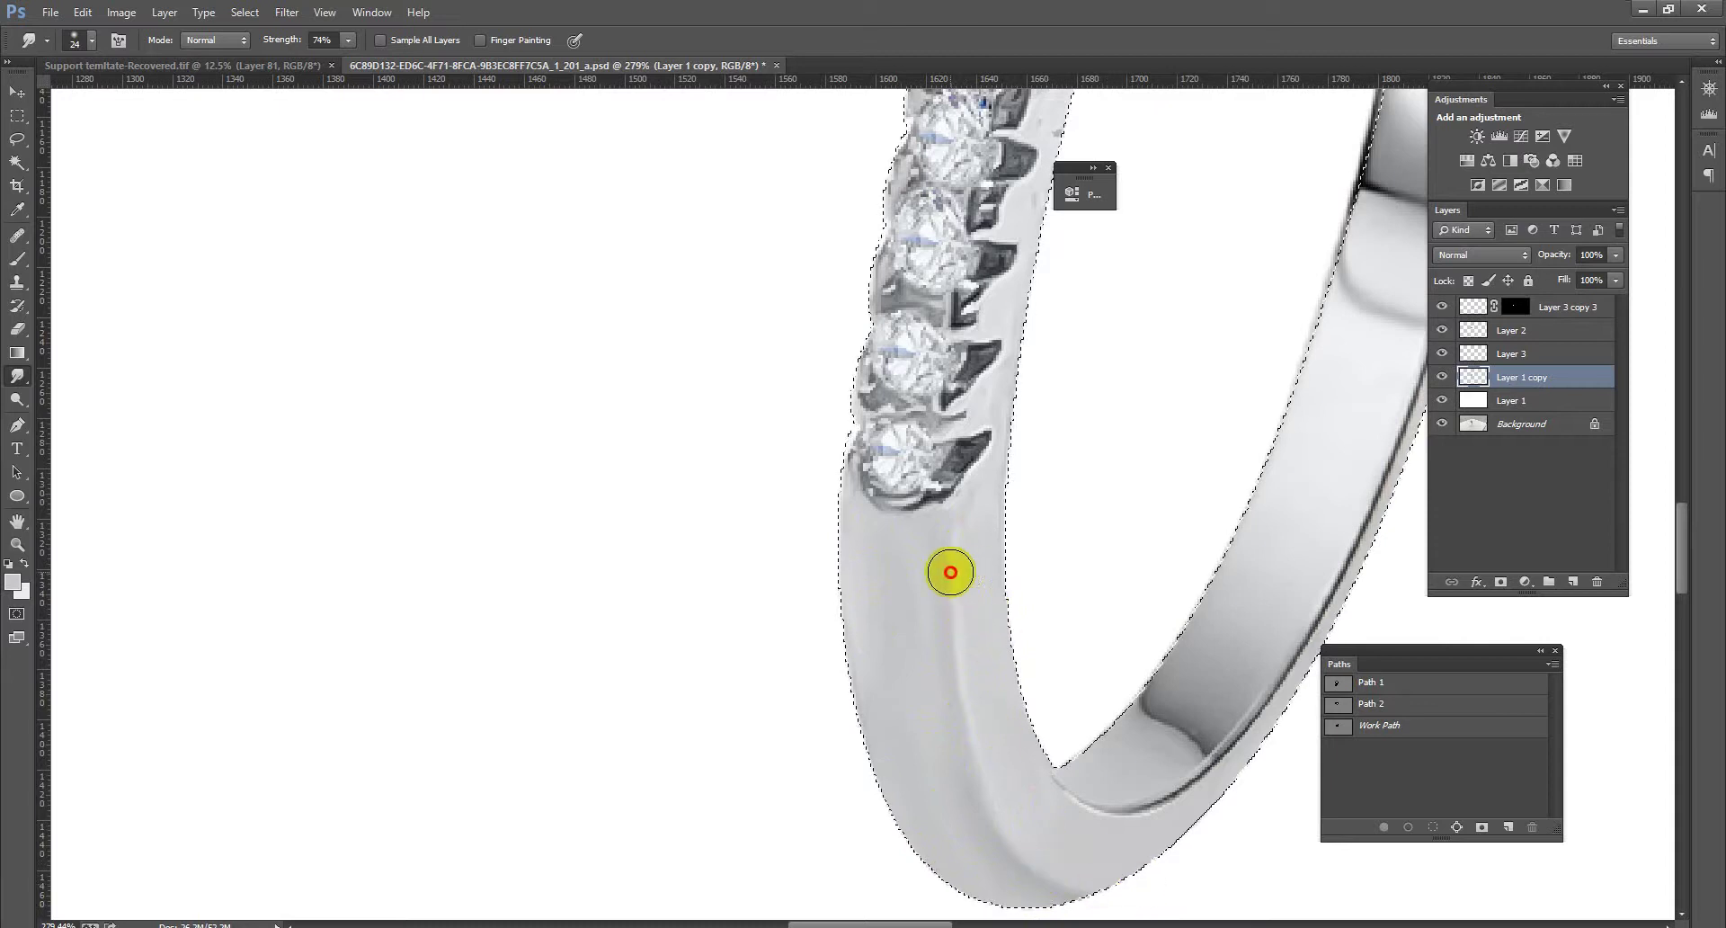
scroll(948, 540, "down", 2)
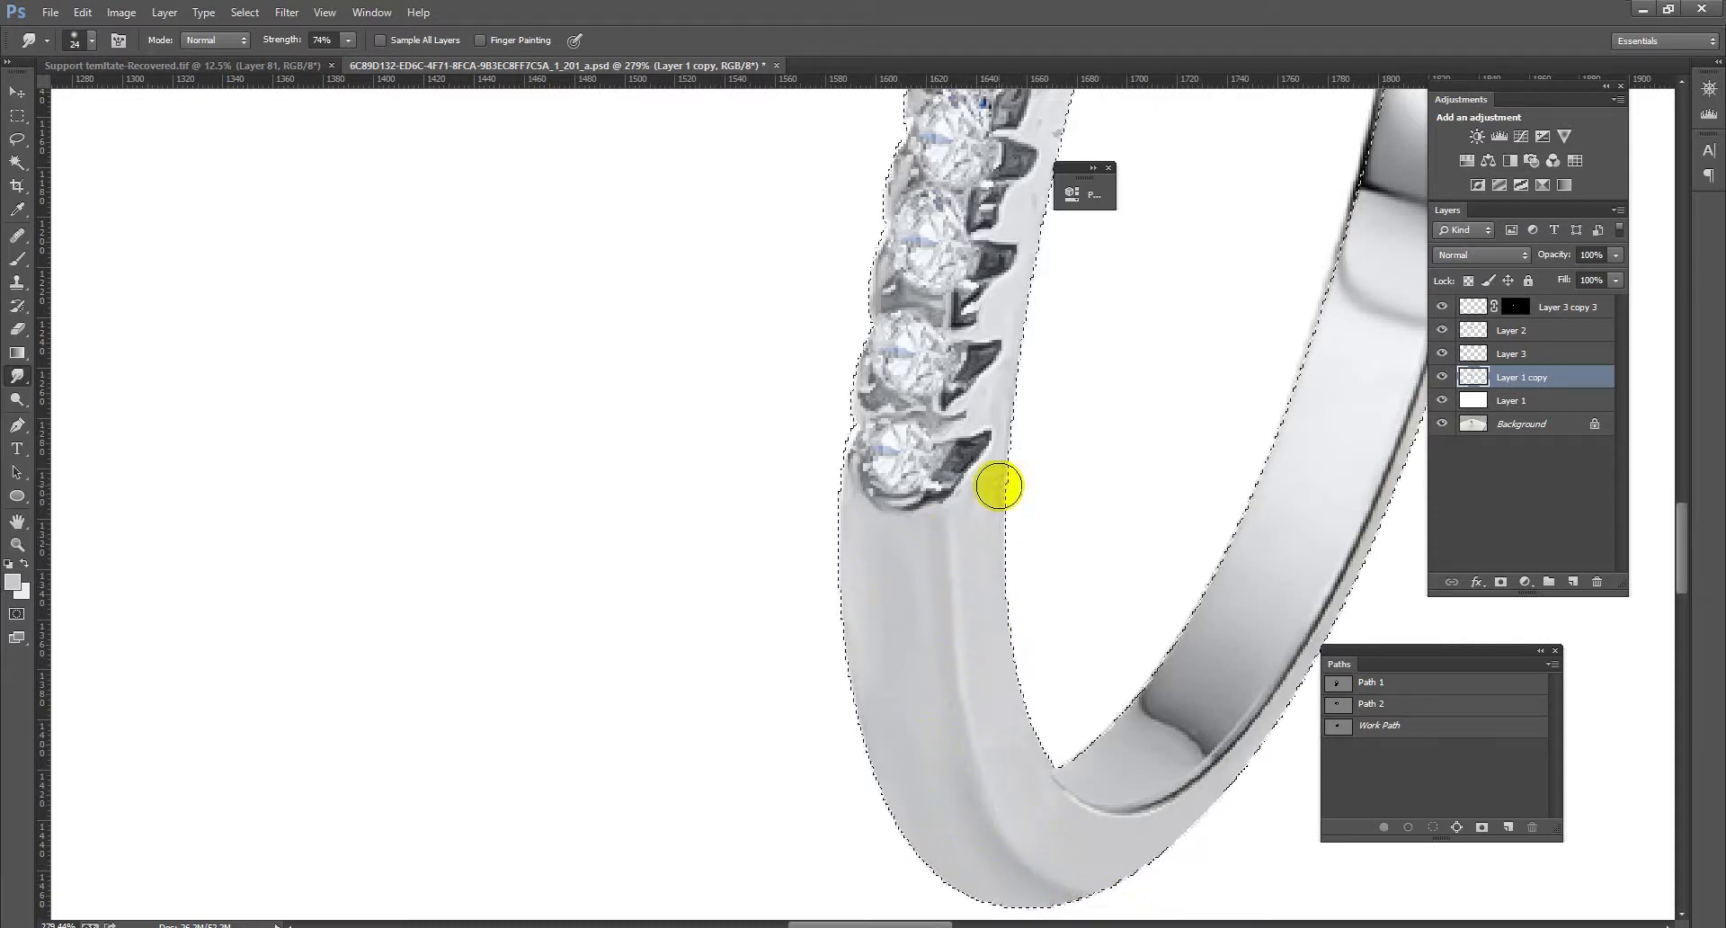
scroll(994, 485, "down", 3)
left_click_drag(1060, 482, 1013, 640)
Smudge away the dark streaks on the metal setting under the gem and its prong
scroll(1079, 558, "up", 2)
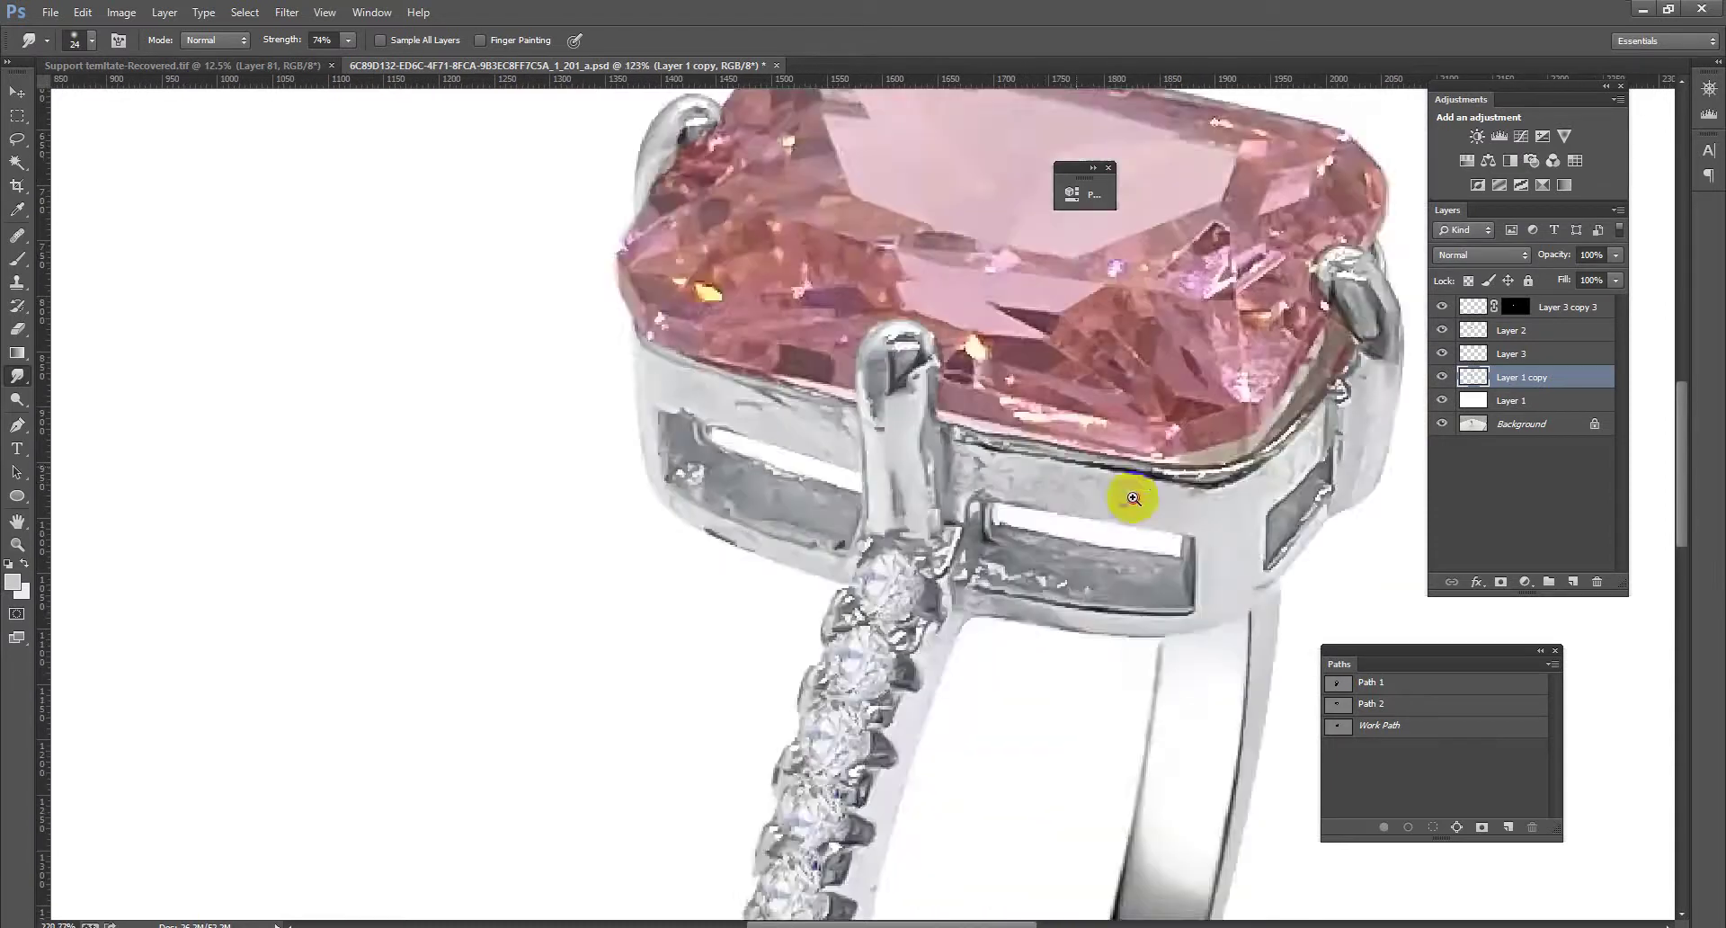
scroll(1168, 508, "up", 2)
left_click_drag(1188, 516, 926, 466)
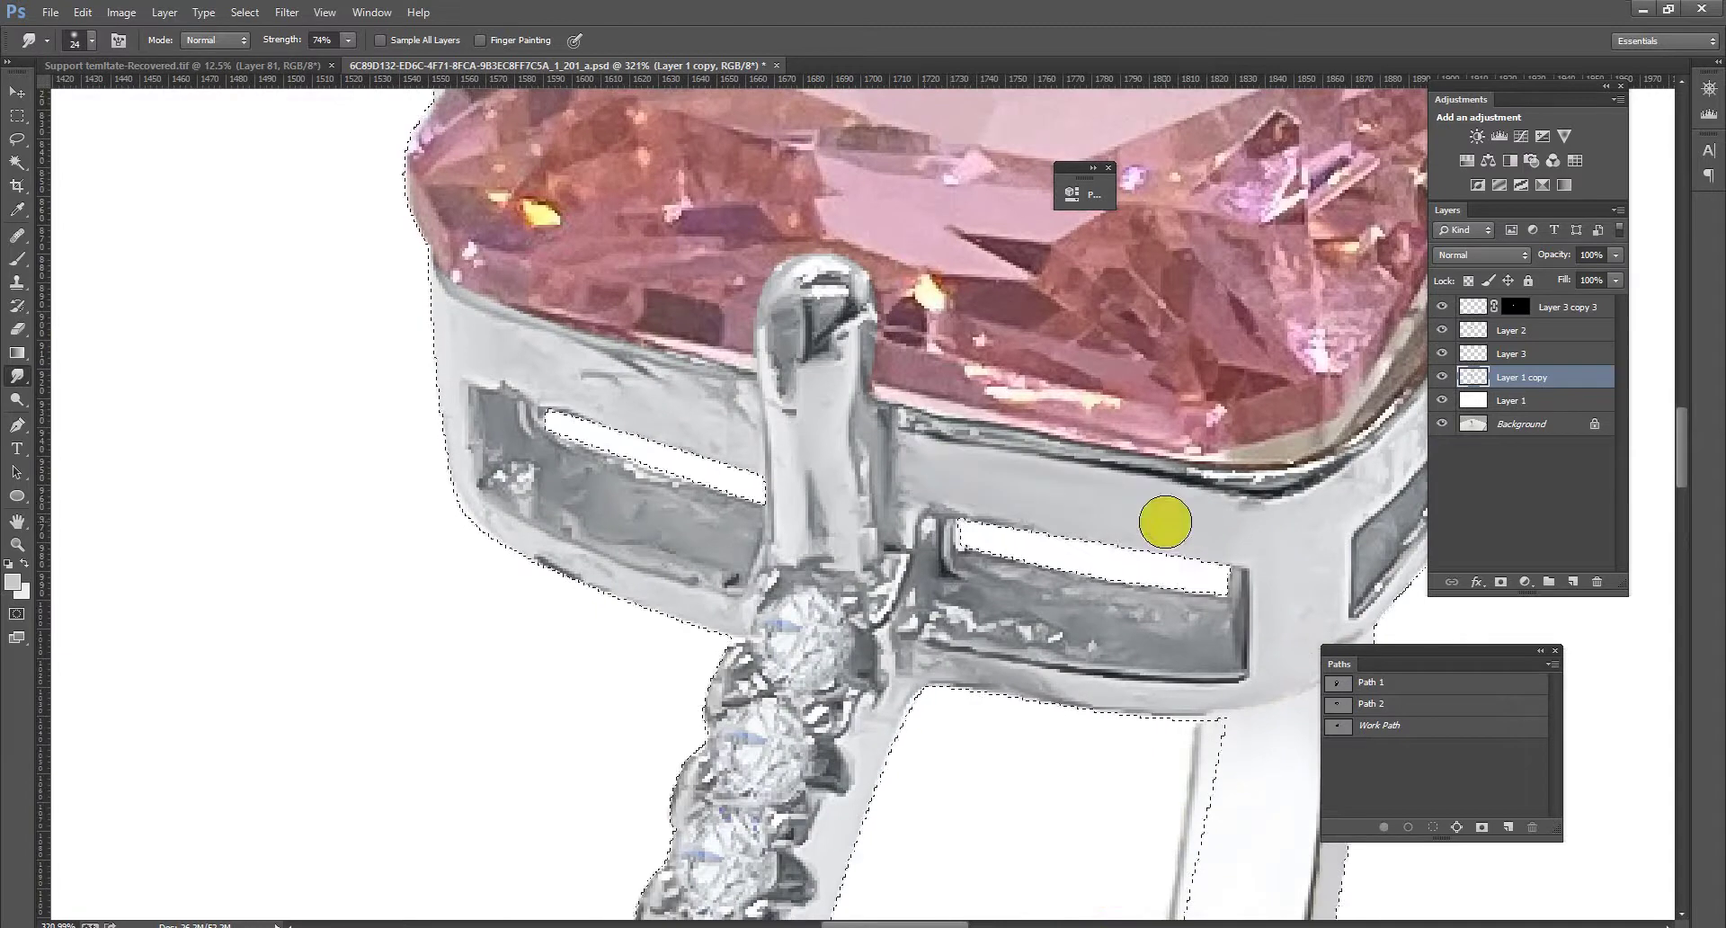
left_click_drag(1019, 504, 901, 466)
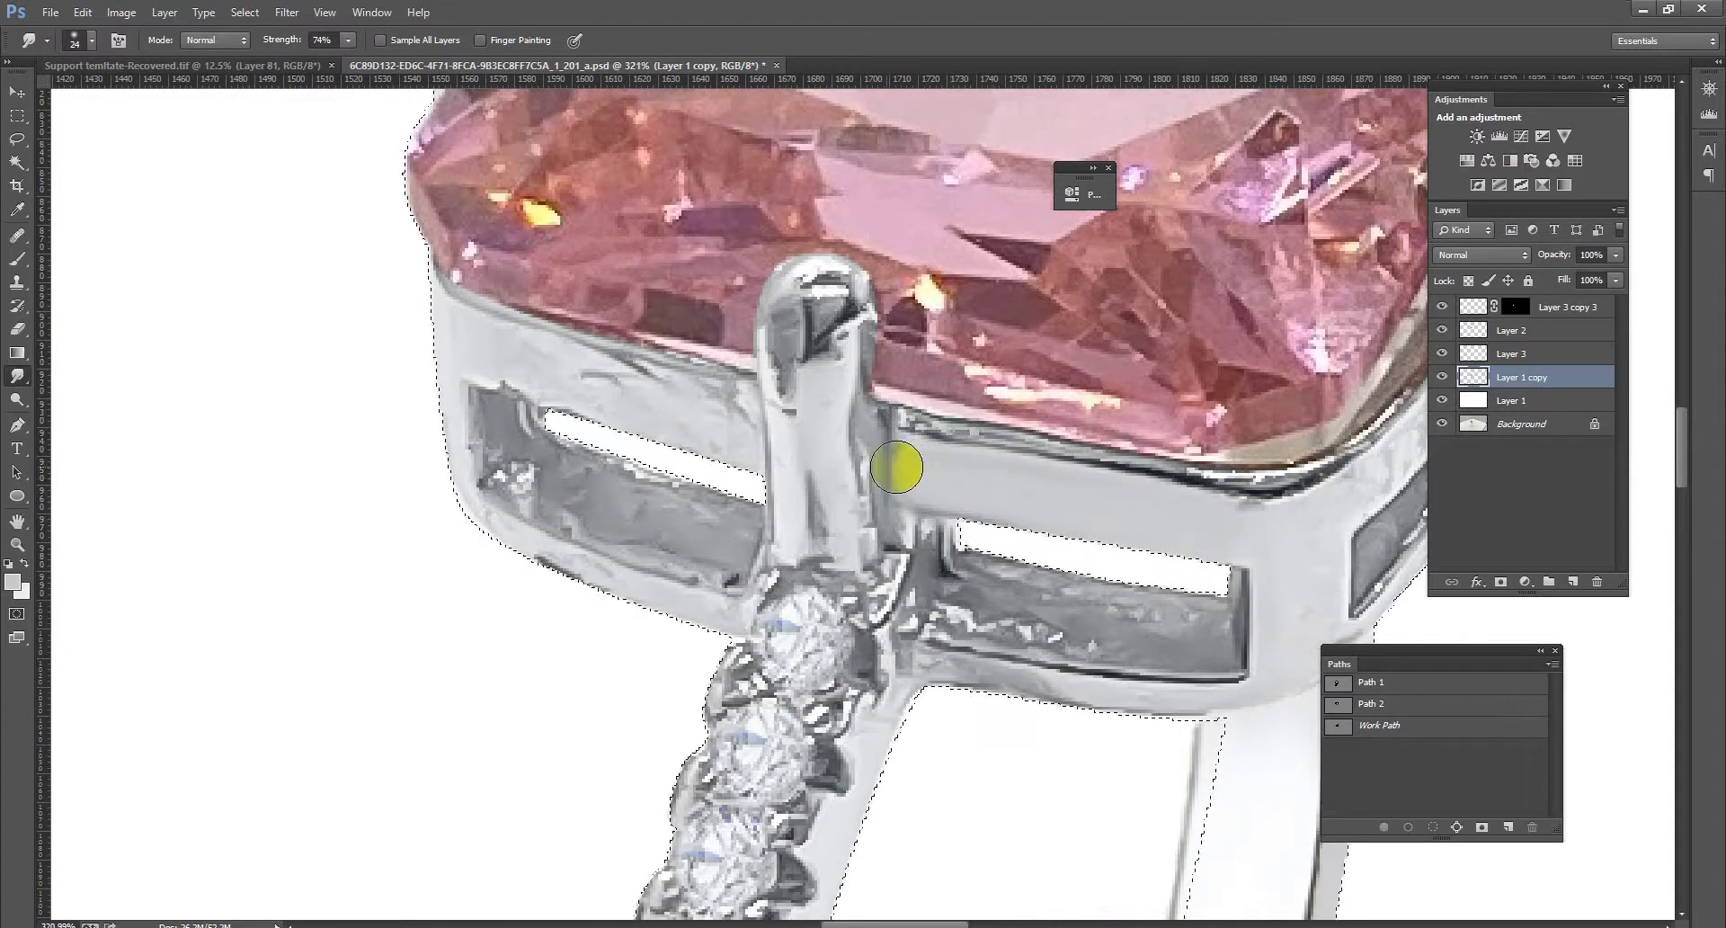
left_click_drag(610, 375, 495, 359)
mouse_move(603, 404)
left_mouse_down()
mouse_move(682, 388)
mouse_move(644, 383)
mouse_move(720, 405)
mouse_move(674, 401)
mouse_move(716, 432)
left_mouse_up()
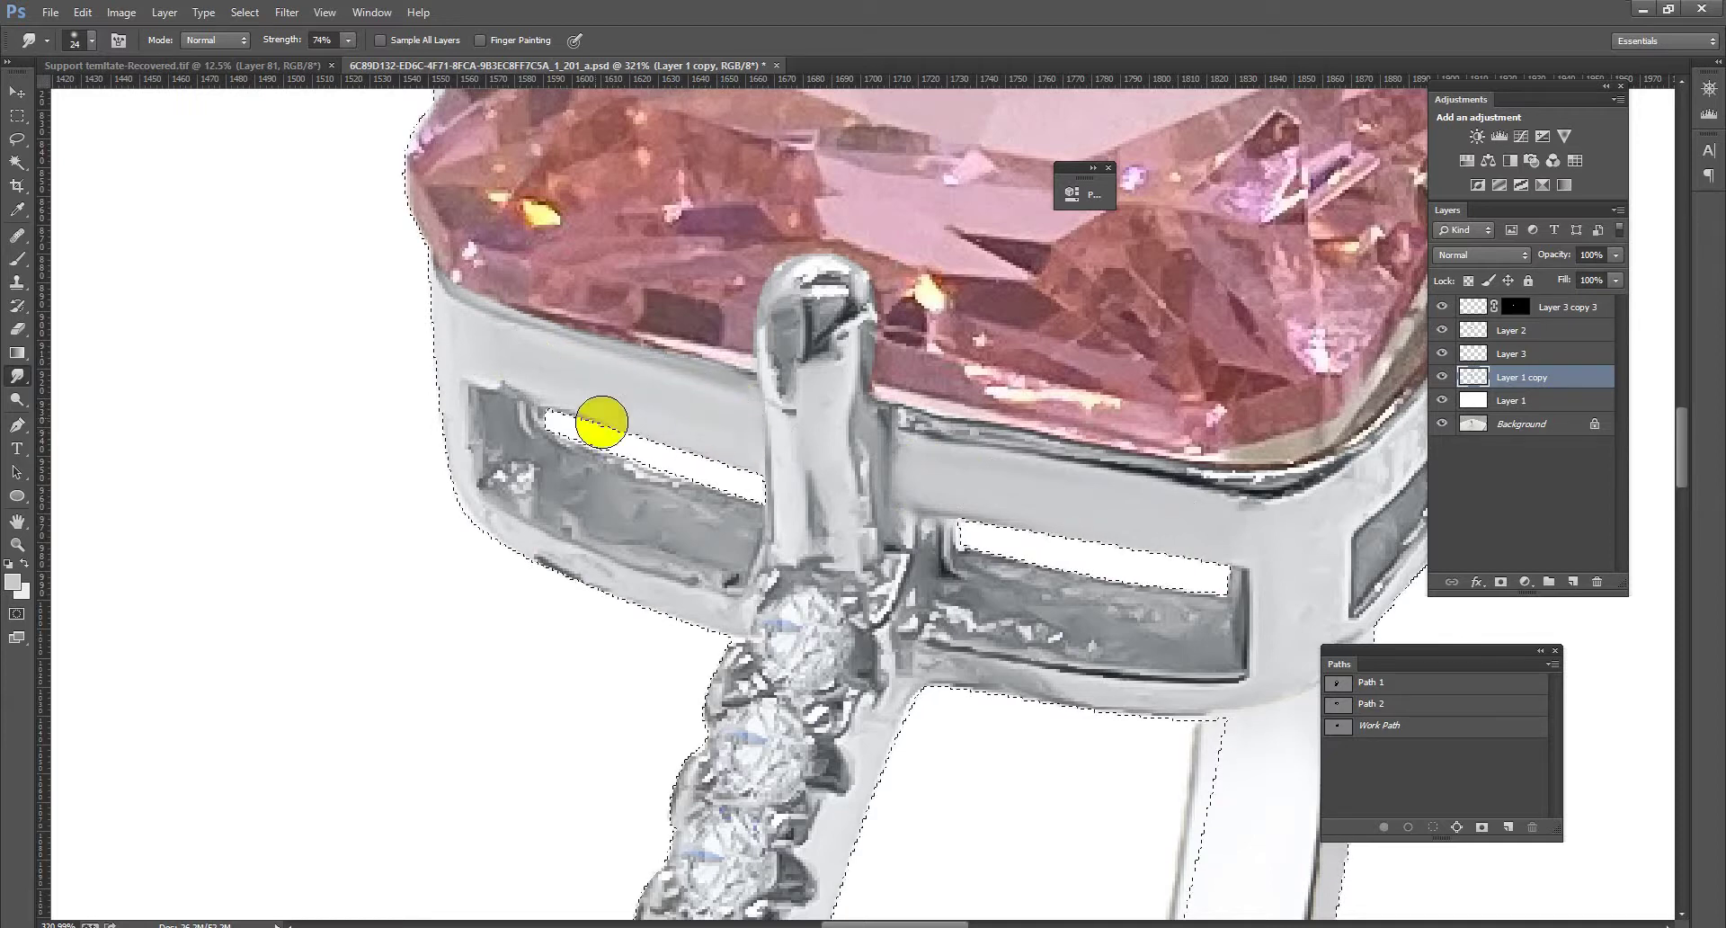
mouse_move(811, 462)
left_mouse_down()
mouse_move(806, 521)
mouse_move(797, 359)
left_mouse_up()
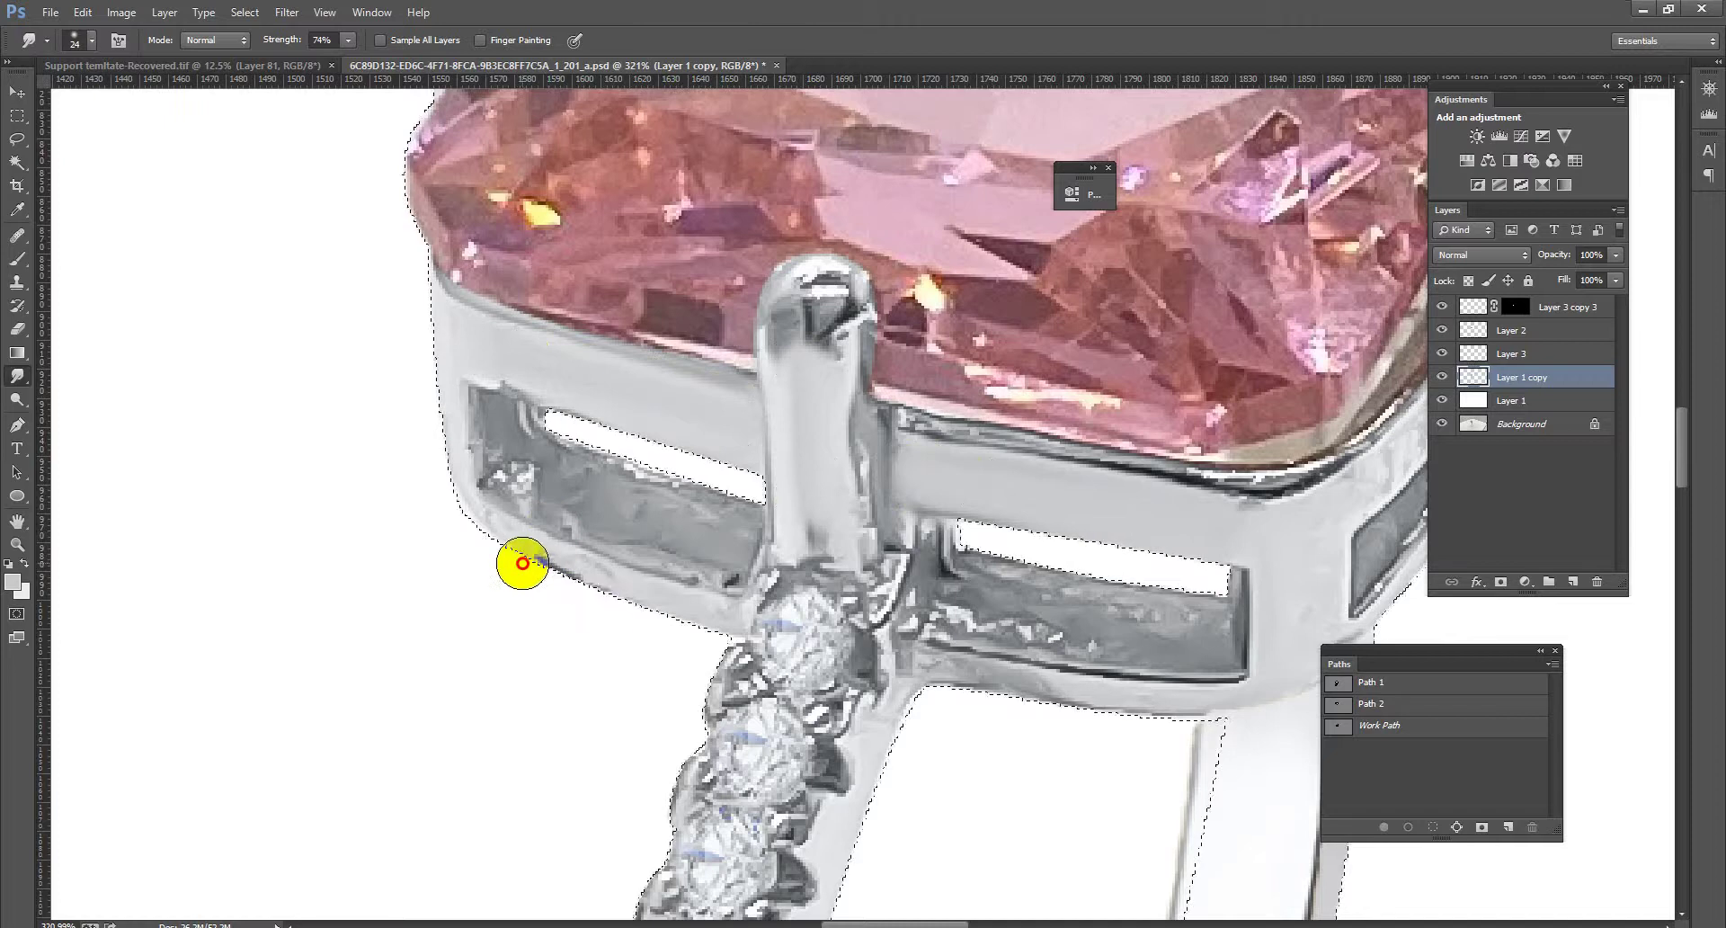
mouse_move(519, 561)
left_mouse_down()
mouse_move(548, 584)
mouse_move(474, 493)
mouse_move(466, 536)
mouse_move(533, 592)
mouse_move(590, 588)
mouse_move(683, 628)
mouse_move(527, 593)
mouse_move(689, 647)
left_mouse_up()
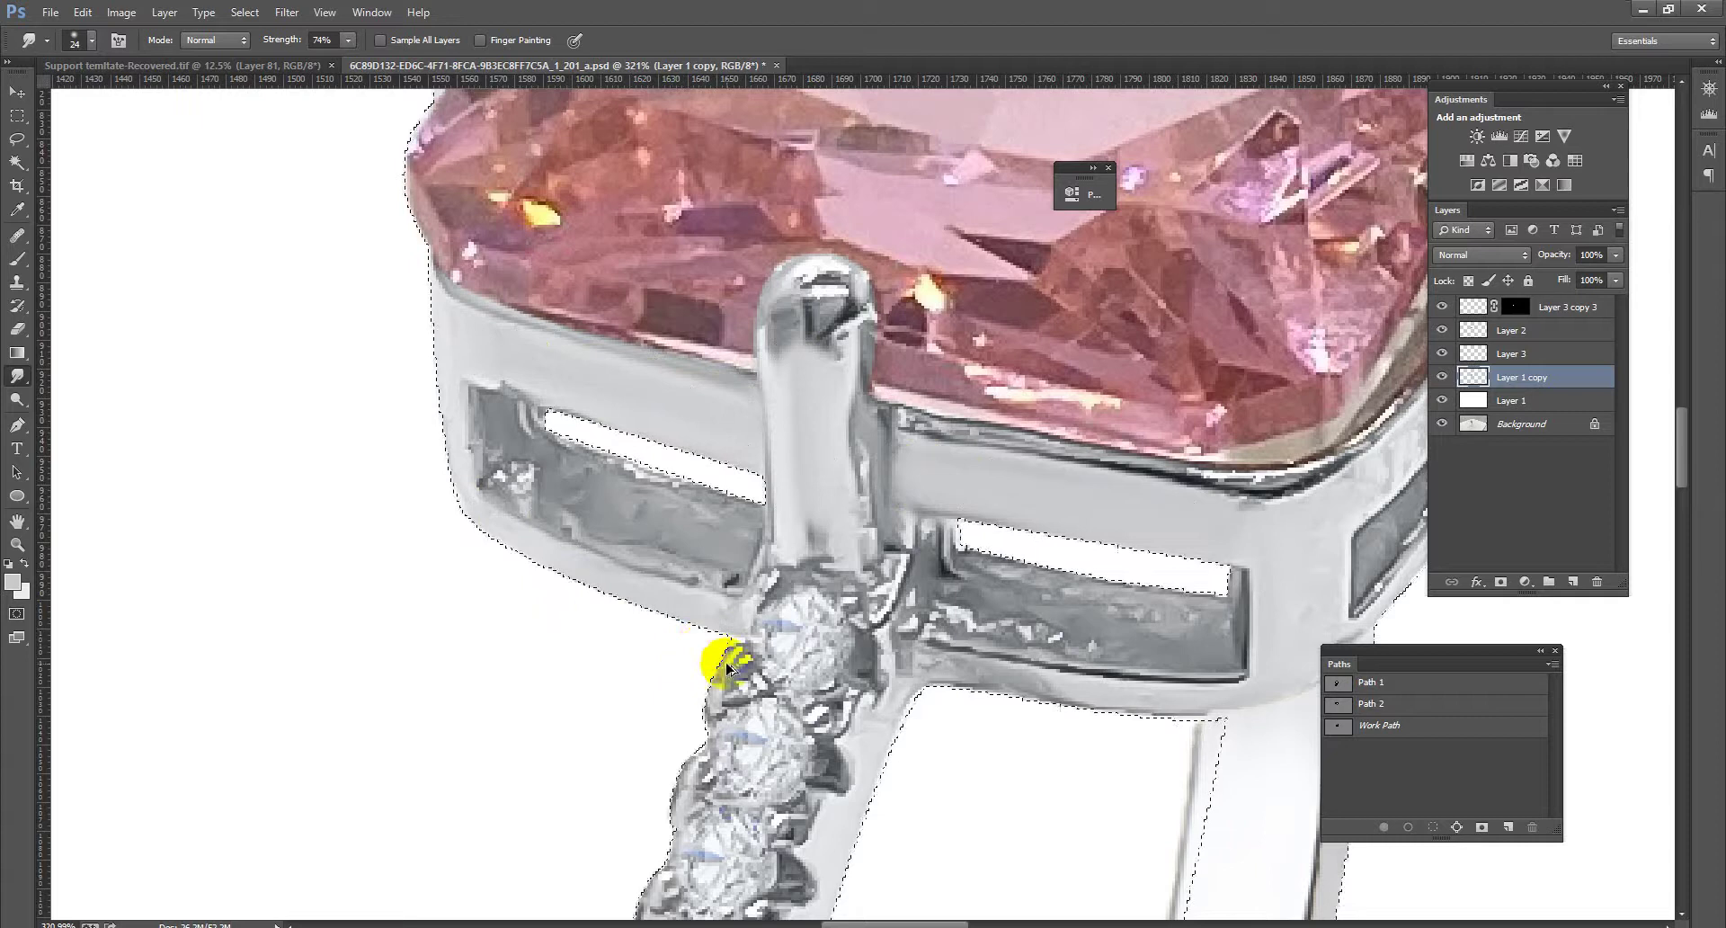
Shrink the smudge brush to 17 and smooth the fringe along the band's lower edge
right_click(1115, 715, "alt")
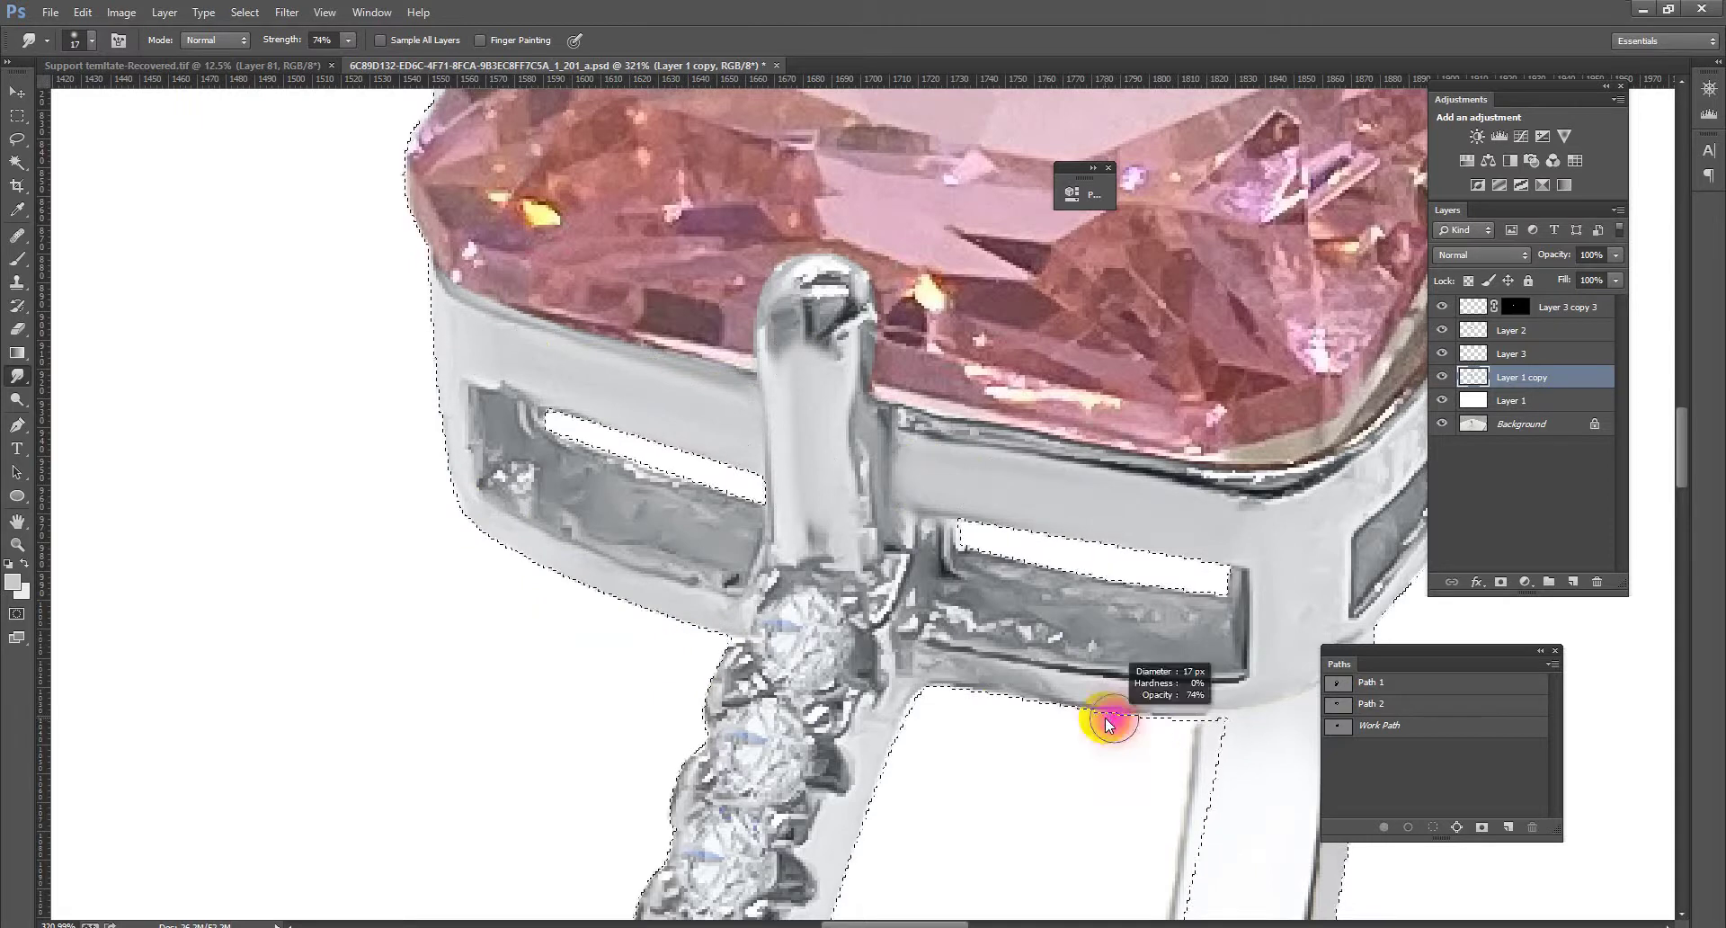
left_click_drag(1105, 705, 927, 670)
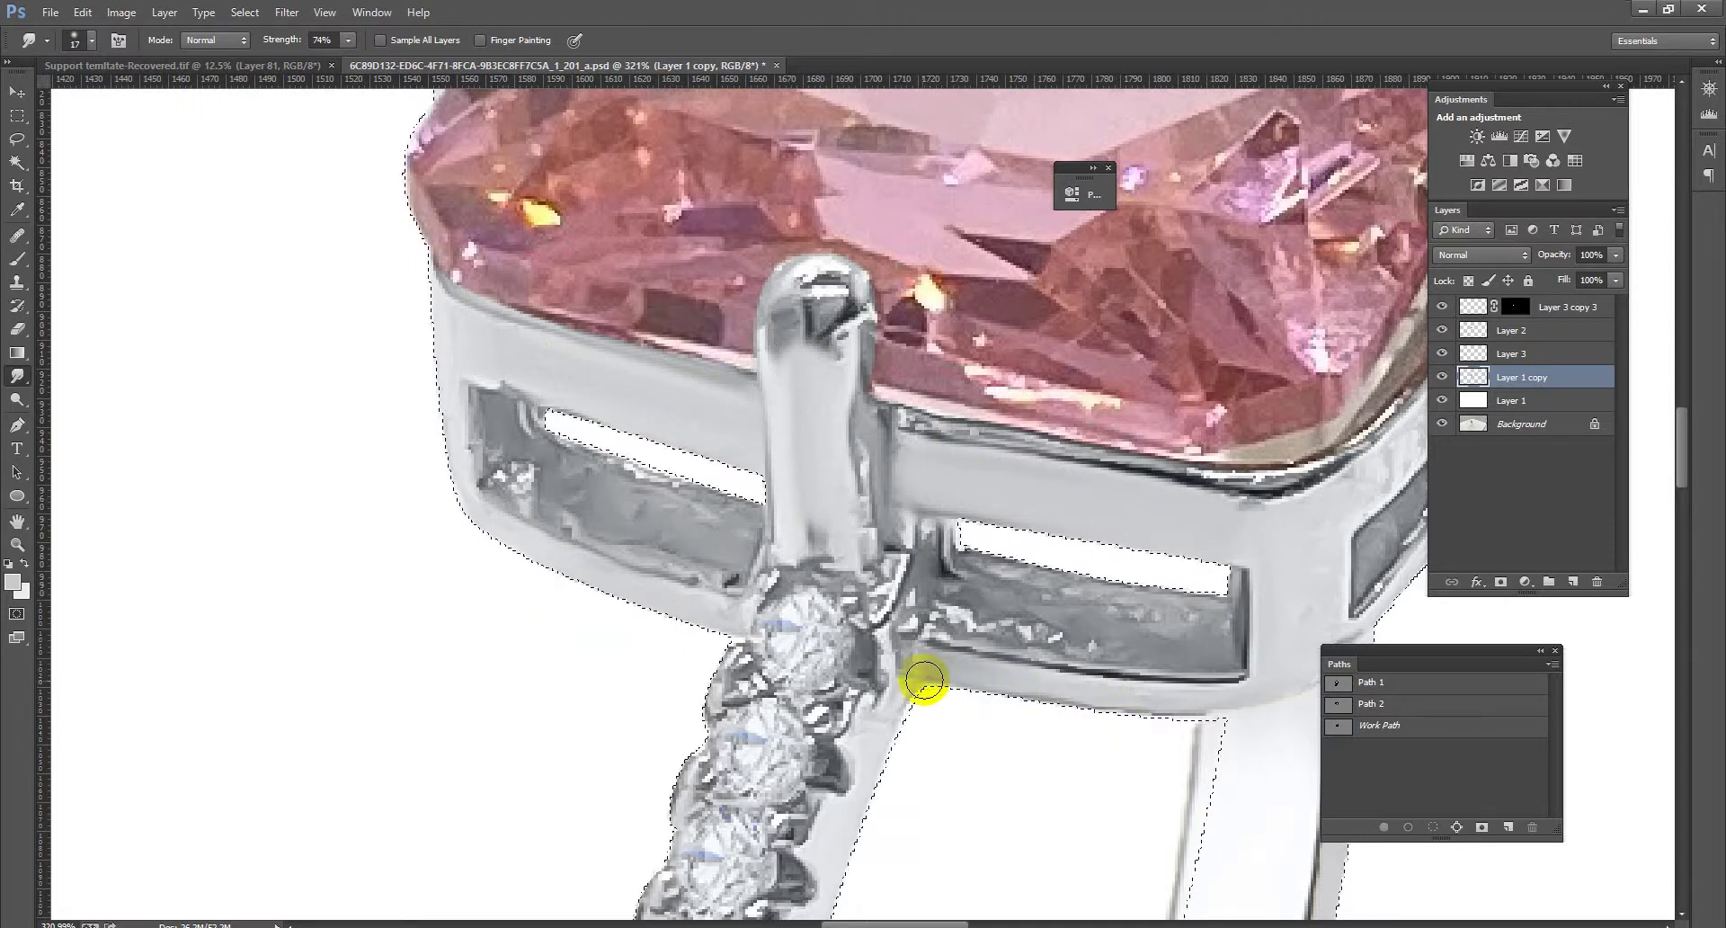
scroll(1032, 486, "down", 5)
Smudge the lower band edge smooth, undoing the stroke that smeared blue onto it
scroll(965, 612, "up", 4)
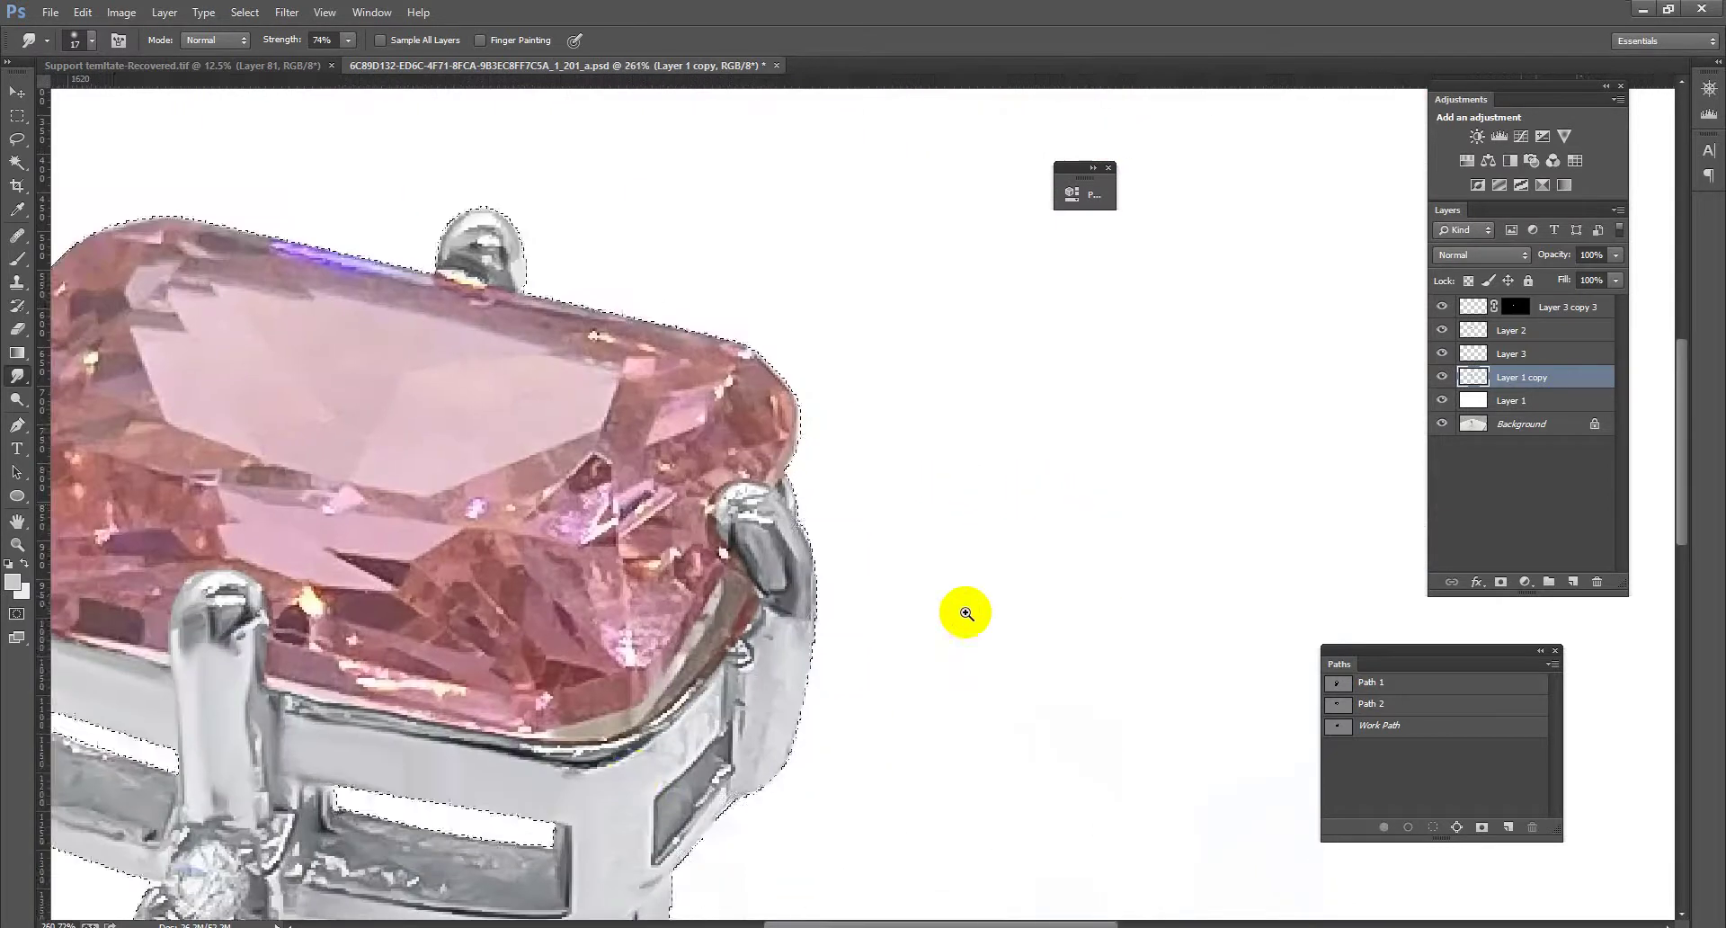
mouse_move(637, 772)
left_mouse_down()
mouse_move(704, 705)
mouse_move(778, 682)
mouse_move(762, 763)
mouse_move(795, 612)
left_mouse_up()
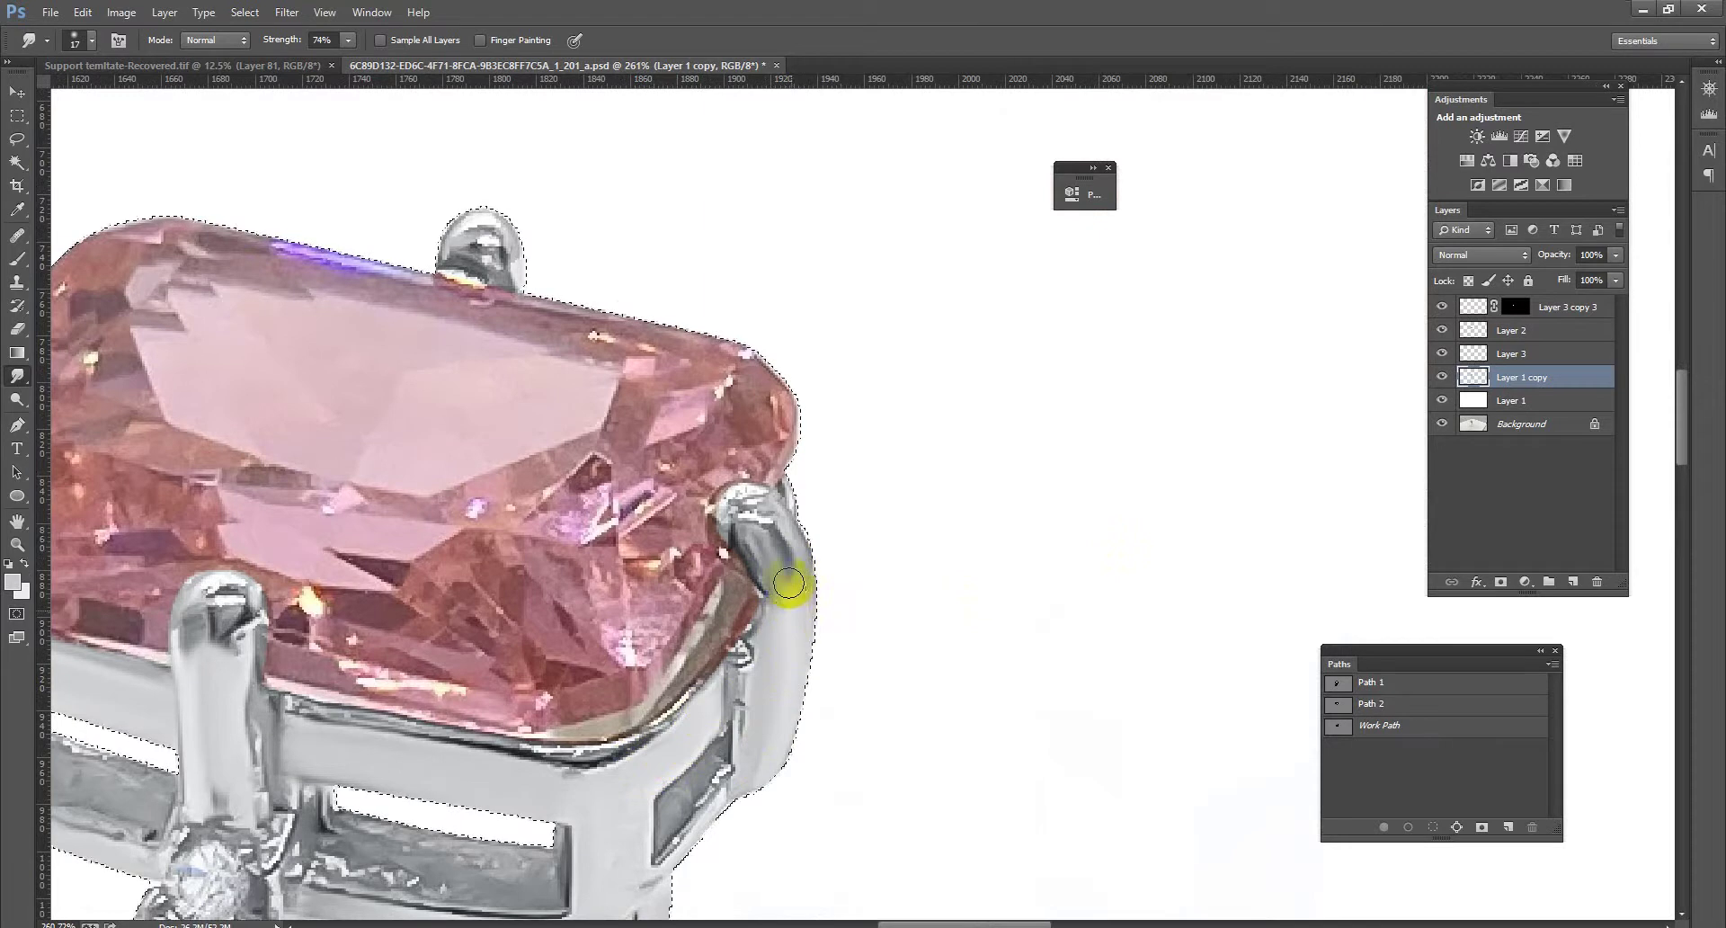
left_click_drag(762, 689, 645, 748)
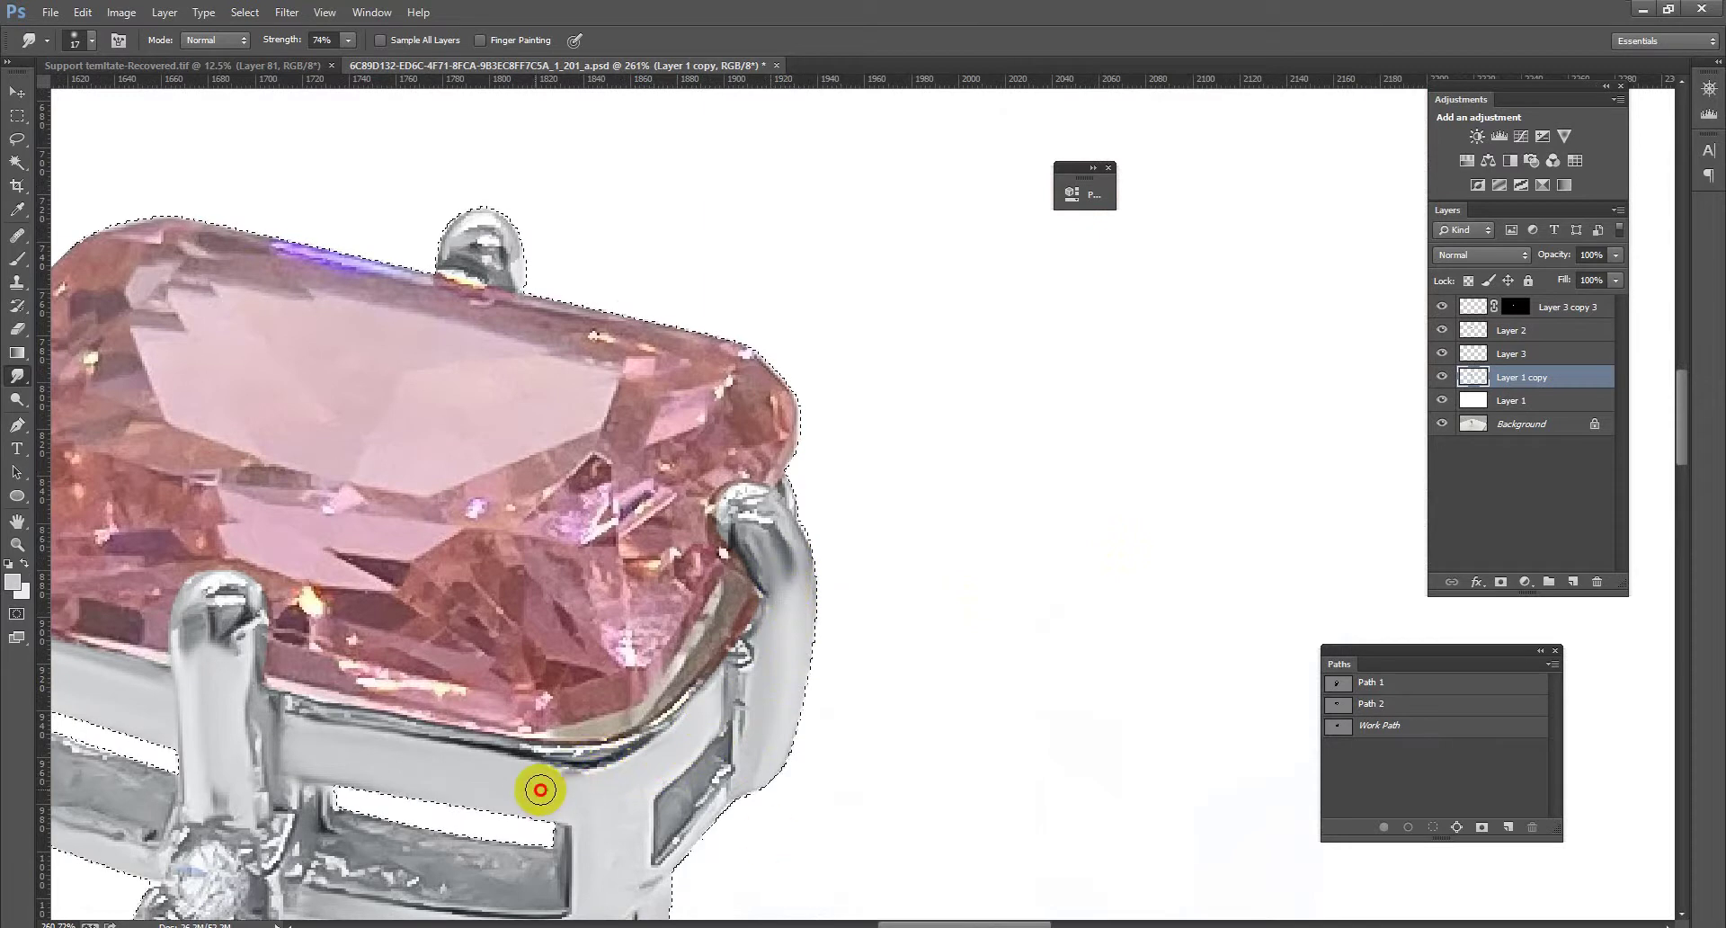
key("ctrl+z")
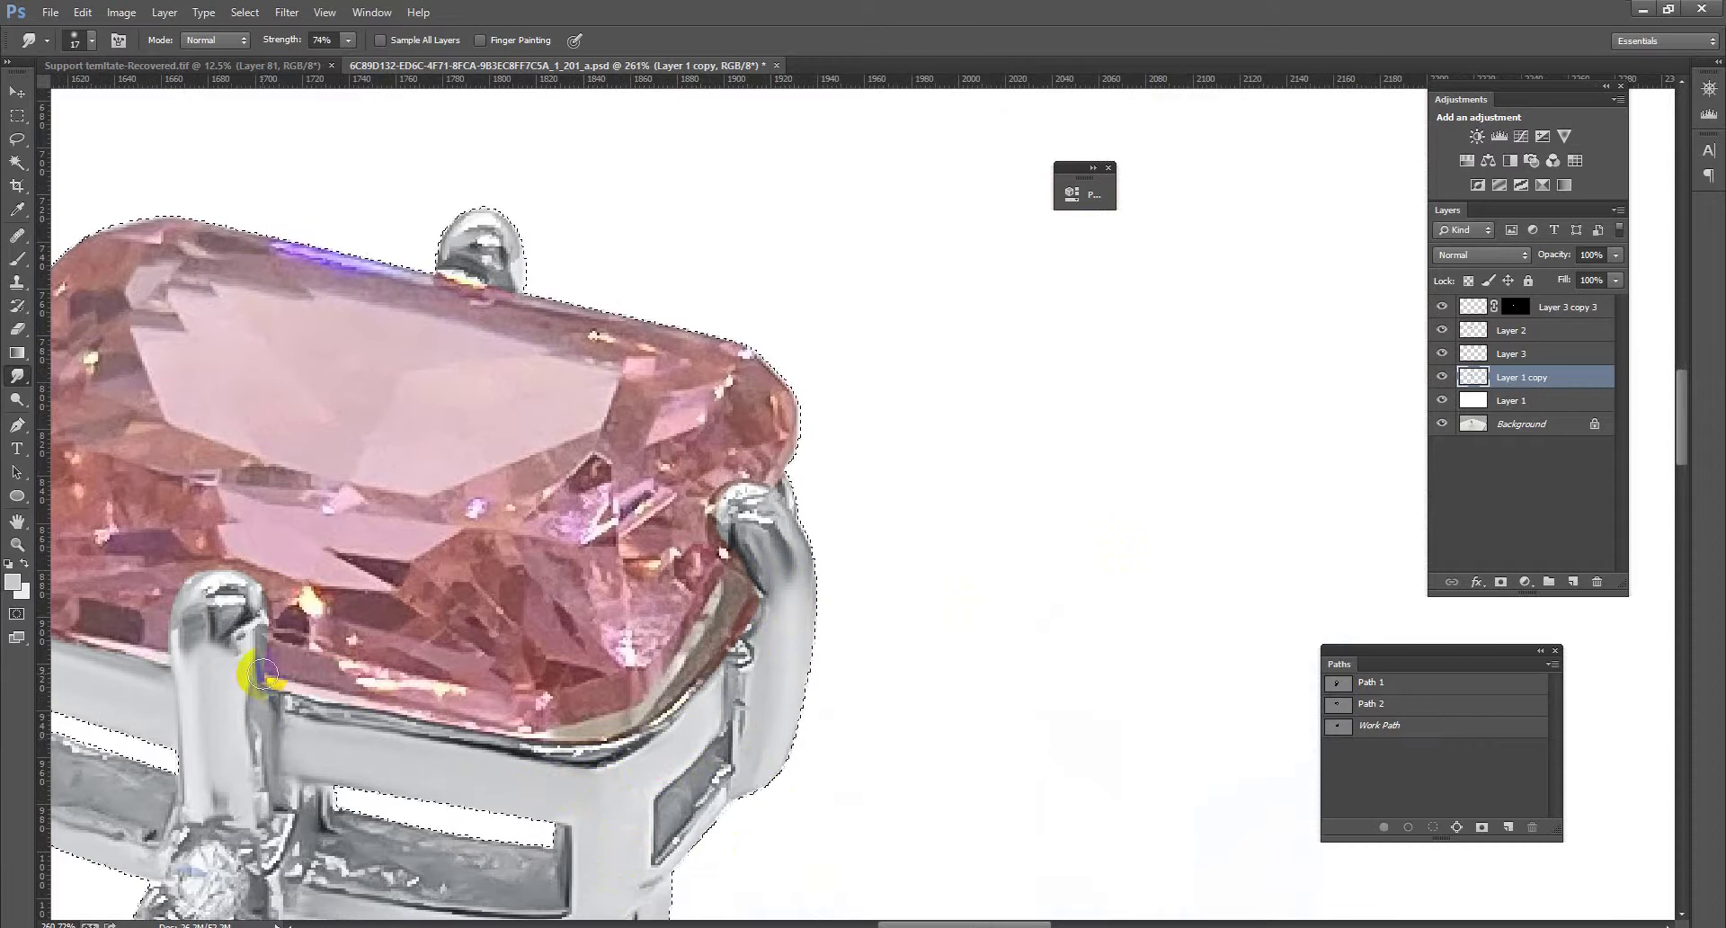
Smudge the left prong's shading smooth, working downward
mouse_move(244, 667)
left_mouse_down()
mouse_move(231, 693)
mouse_move(249, 797)
left_mouse_up()
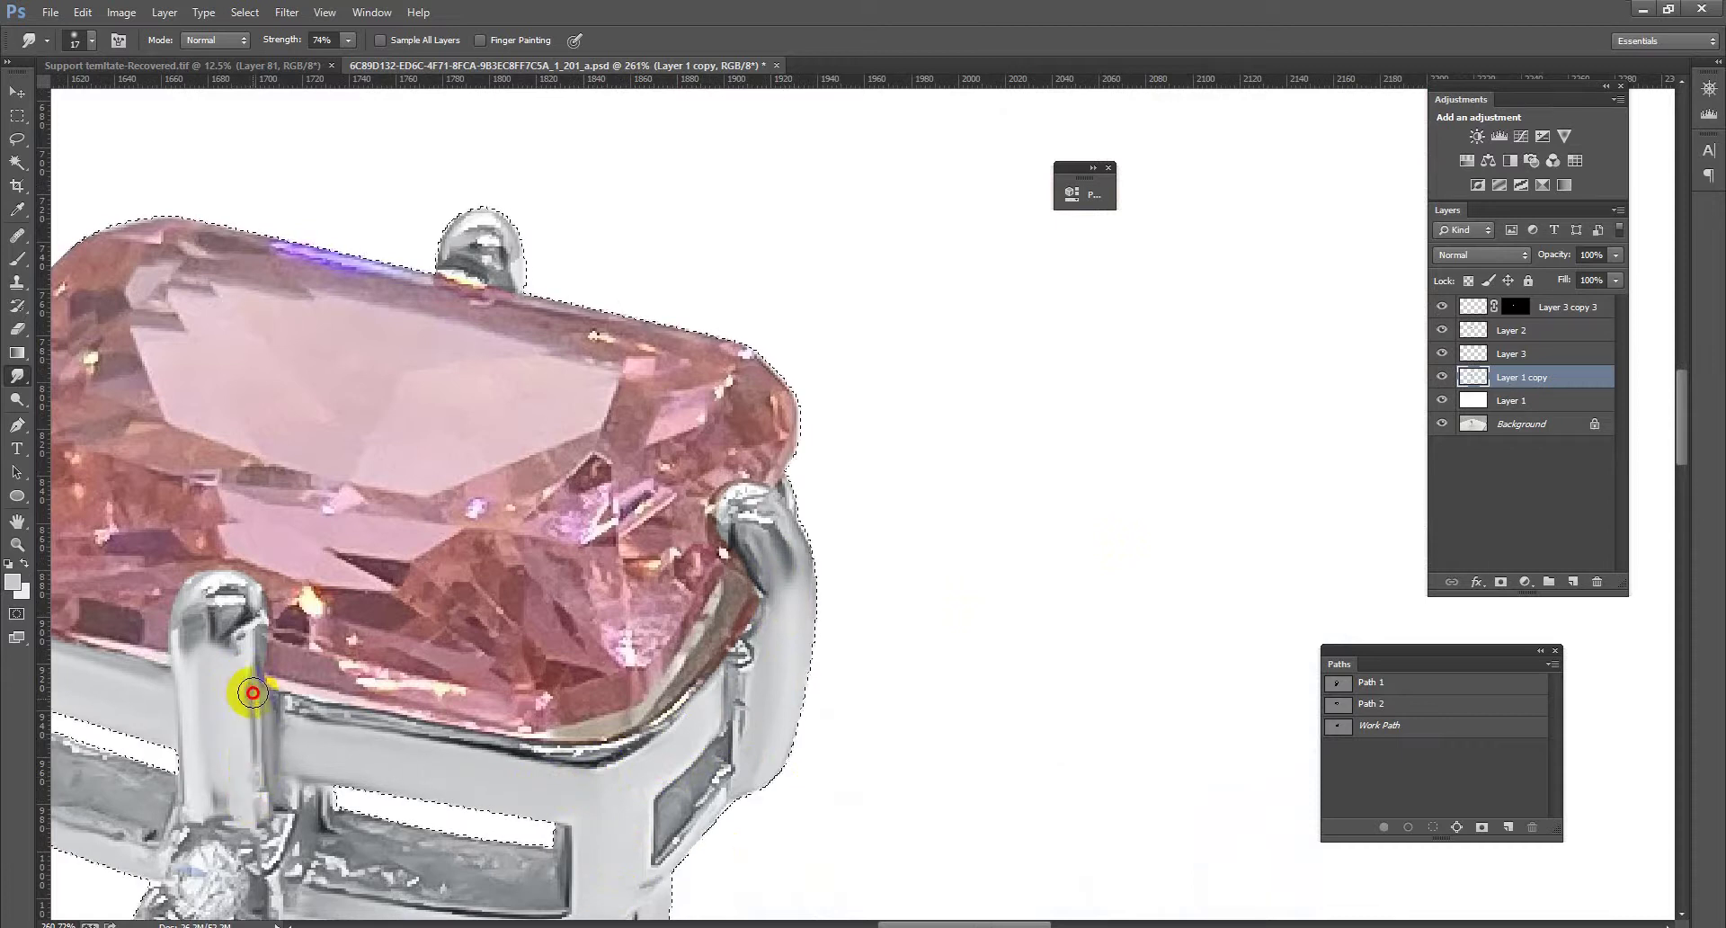
mouse_move(236, 697)
left_mouse_down()
mouse_move(258, 804)
mouse_move(217, 812)
mouse_move(200, 655)
mouse_move(231, 647)
mouse_move(155, 679)
left_mouse_up()
scroll(542, 706, "down", 5)
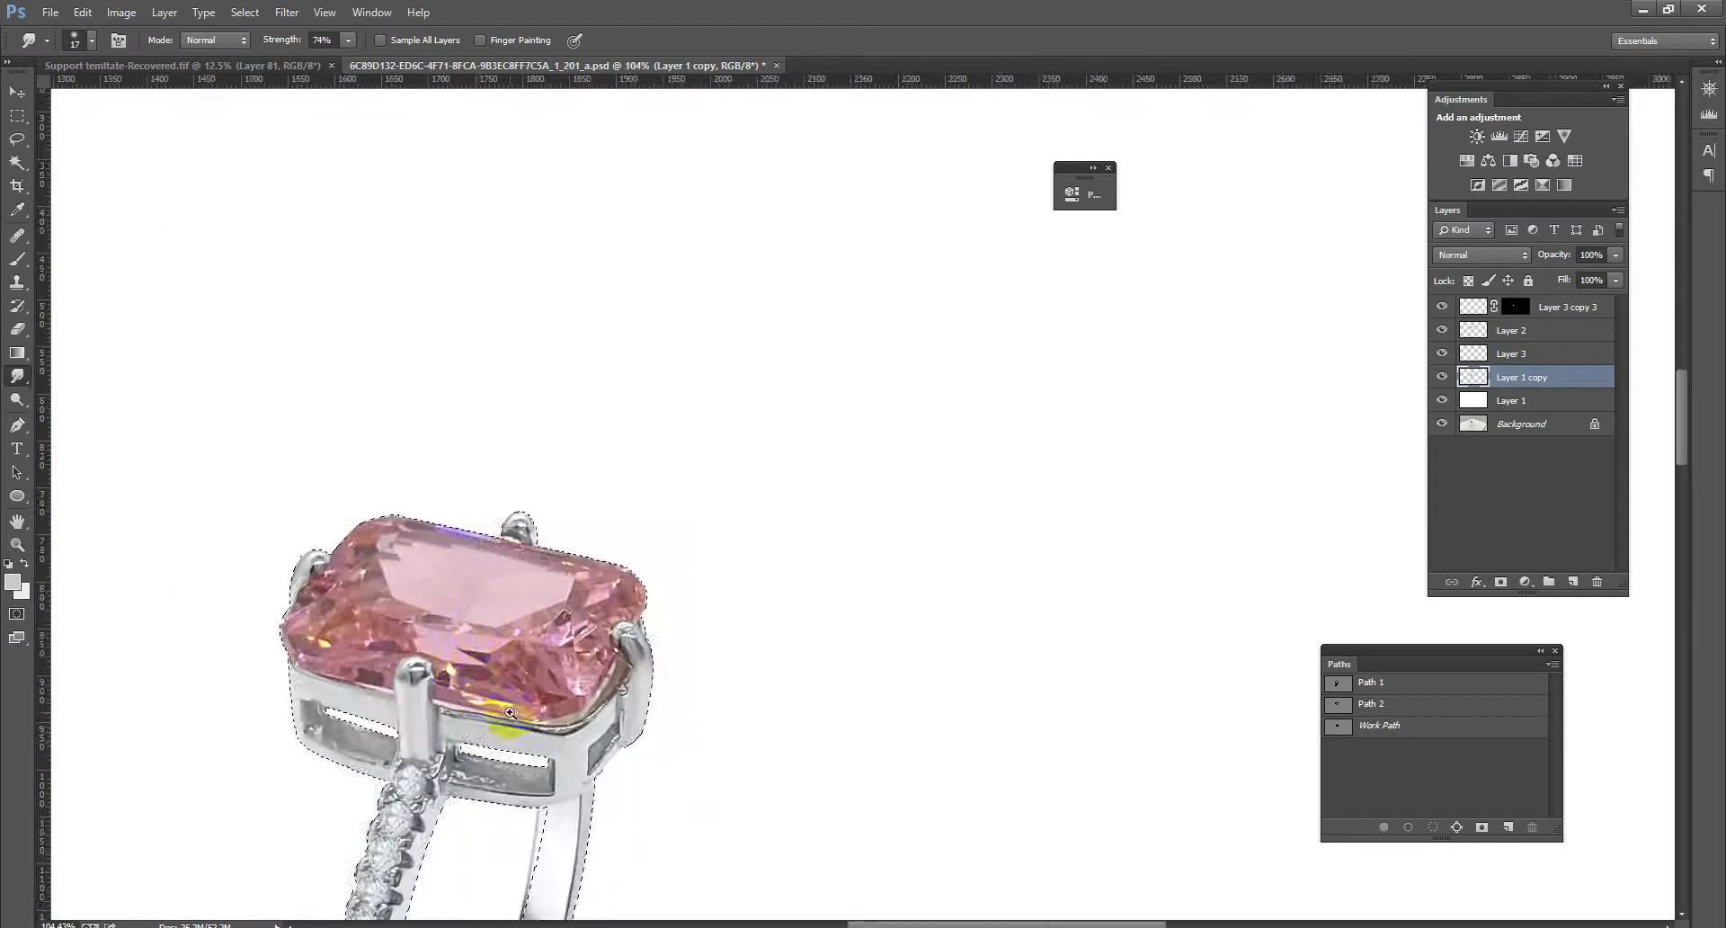
scroll(503, 630, "up", 5)
Smudge away the blue fringe on the bar and blend the purple corner smear into grey
left_click_drag(386, 725, 342, 725)
scroll(593, 739, "down", 5)
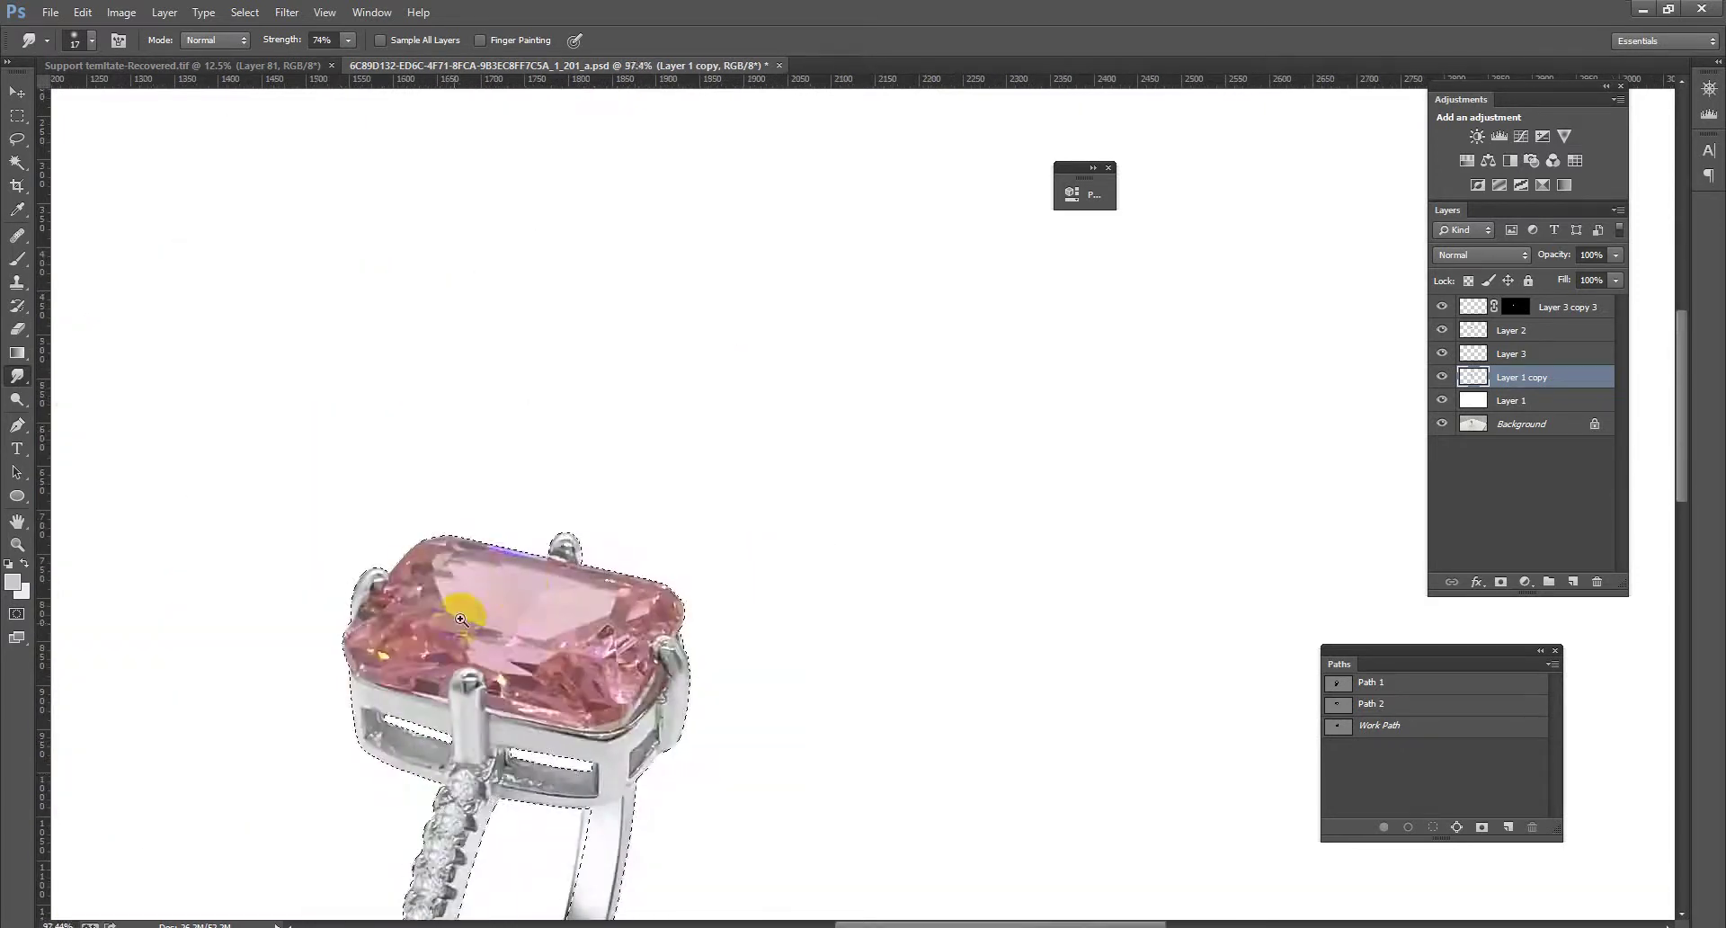
scroll(462, 597, "up", 6)
mouse_move(142, 622)
left_mouse_down()
mouse_move(165, 608)
mouse_move(228, 628)
mouse_move(170, 609)
mouse_move(278, 656)
mouse_move(110, 697)
mouse_move(94, 655)
mouse_move(110, 695)
left_mouse_up()
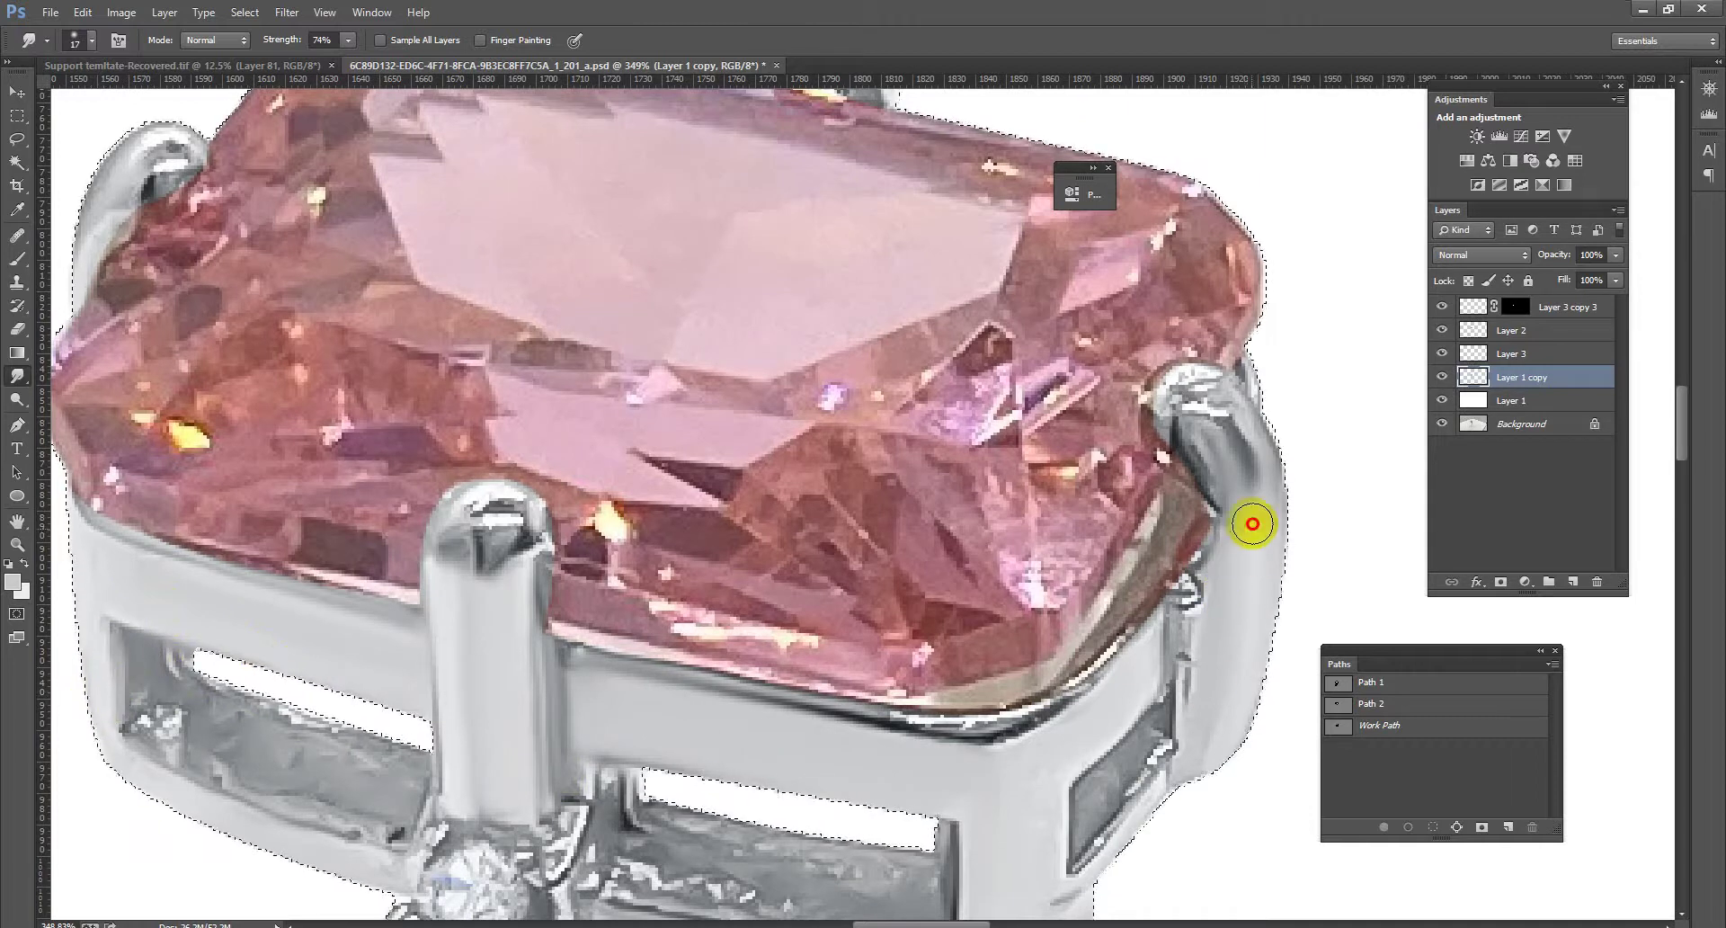
mouse_move(1240, 538)
left_mouse_down()
mouse_move(740, 532)
mouse_move(801, 578)
left_mouse_up()
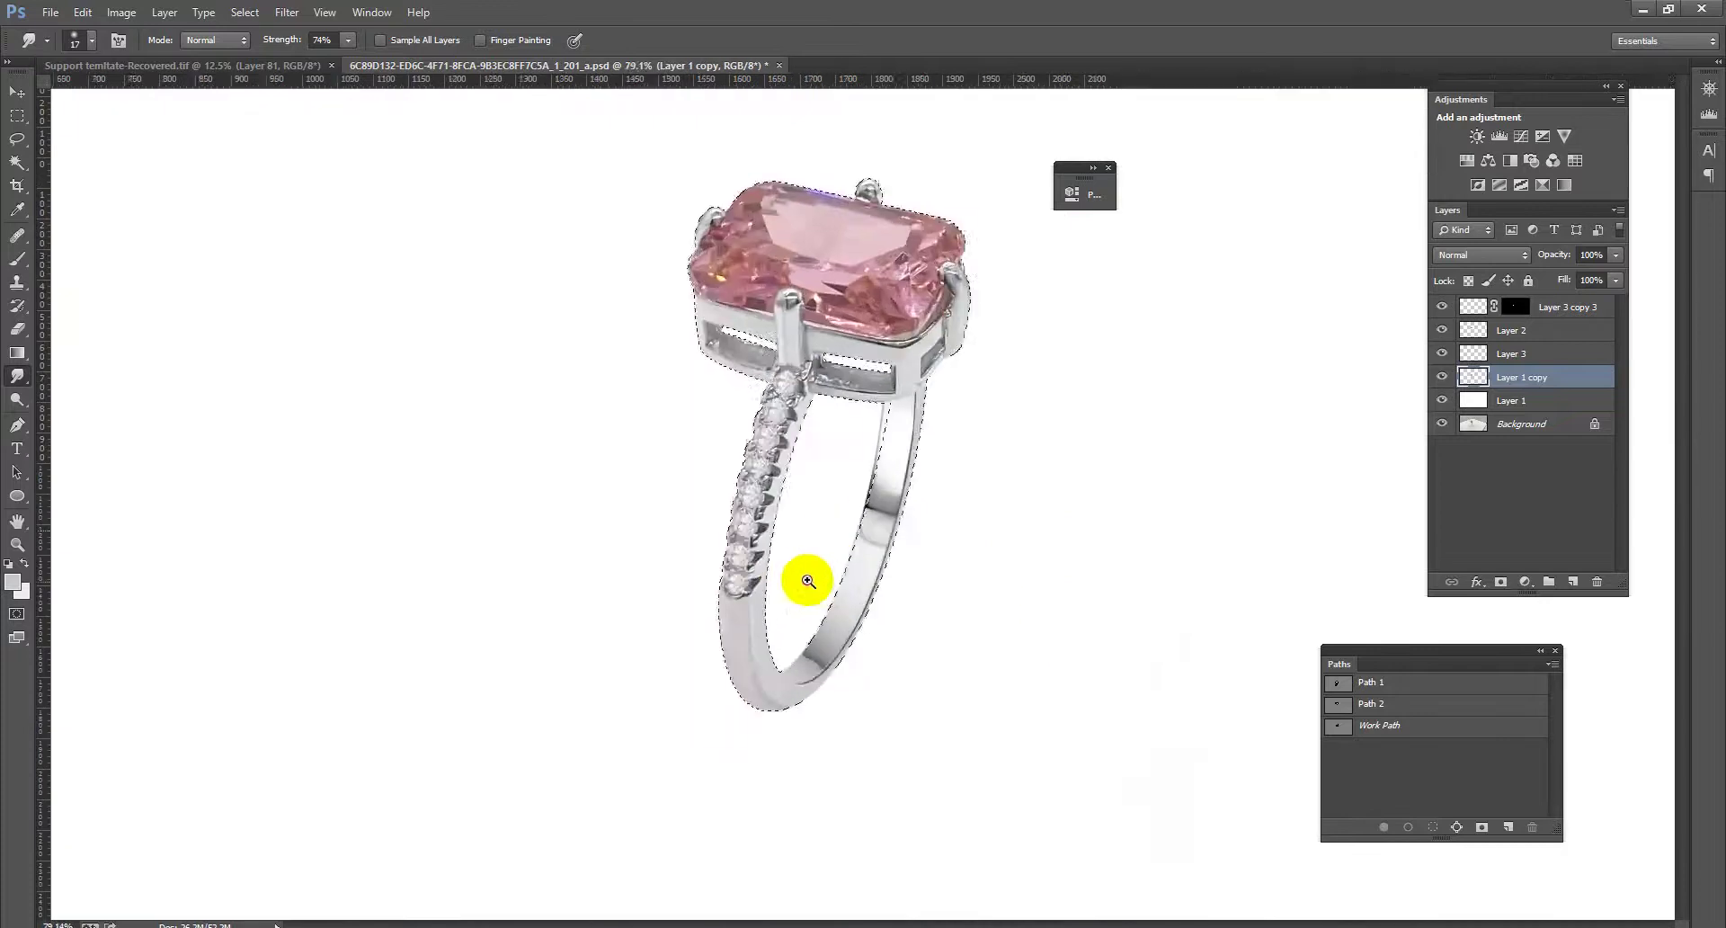
Delete Layer 3, then test a new layer filled light grey in Color blend mode
left_click(1515, 358)
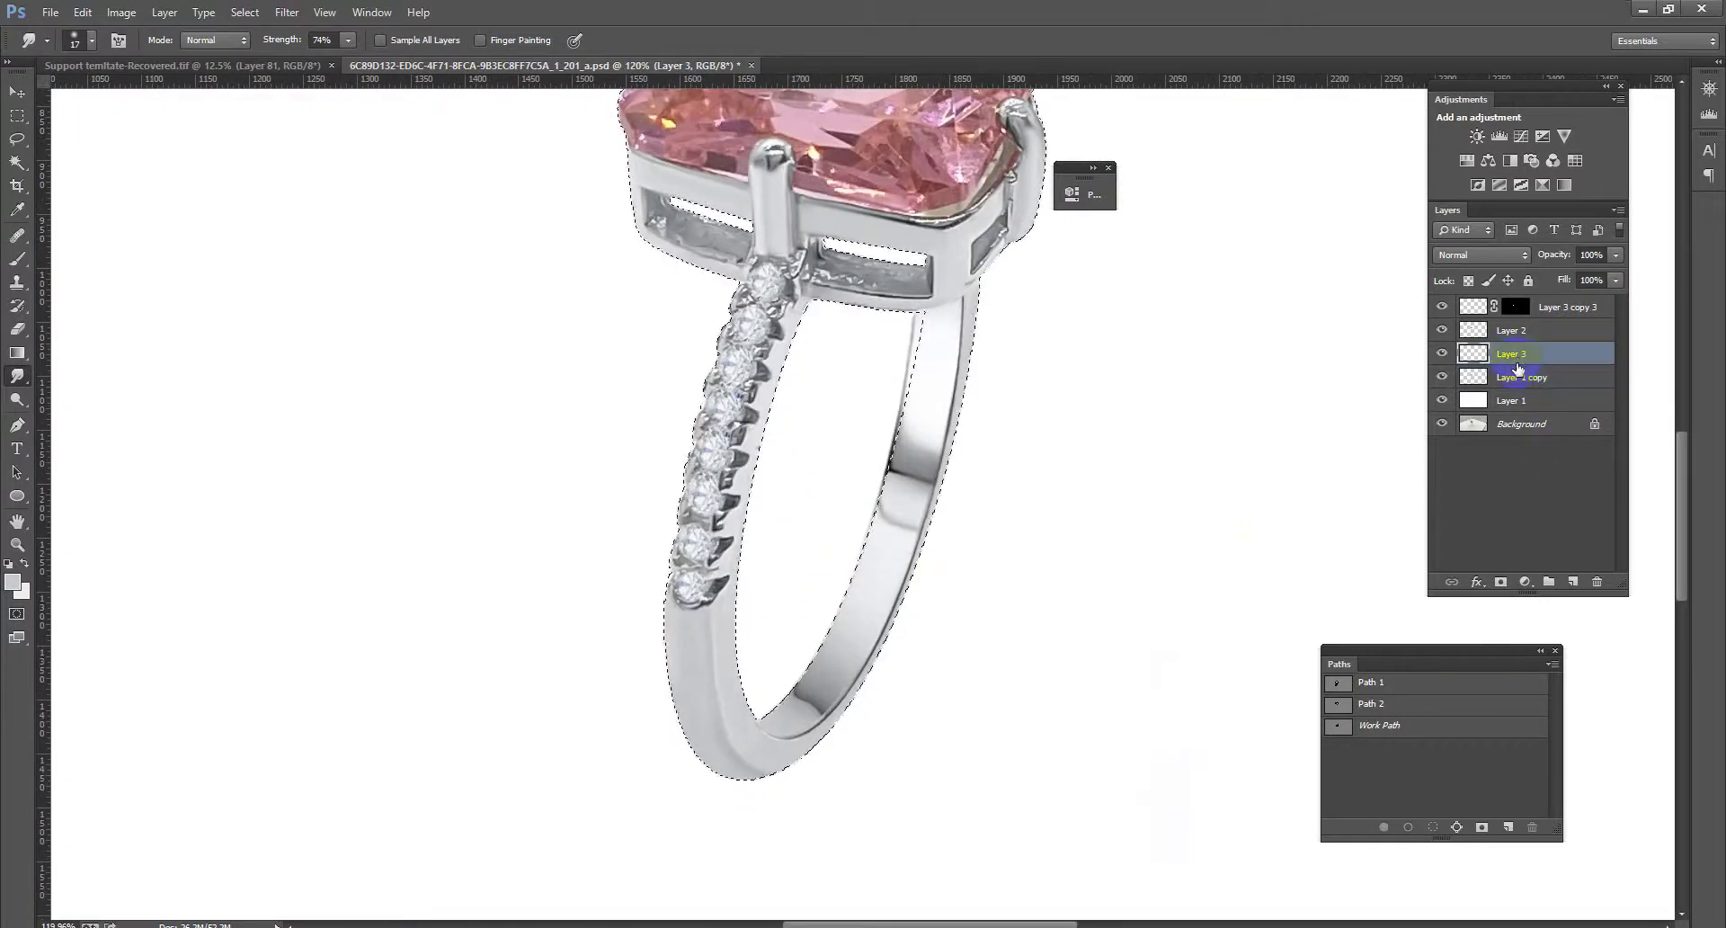
key("Delete")
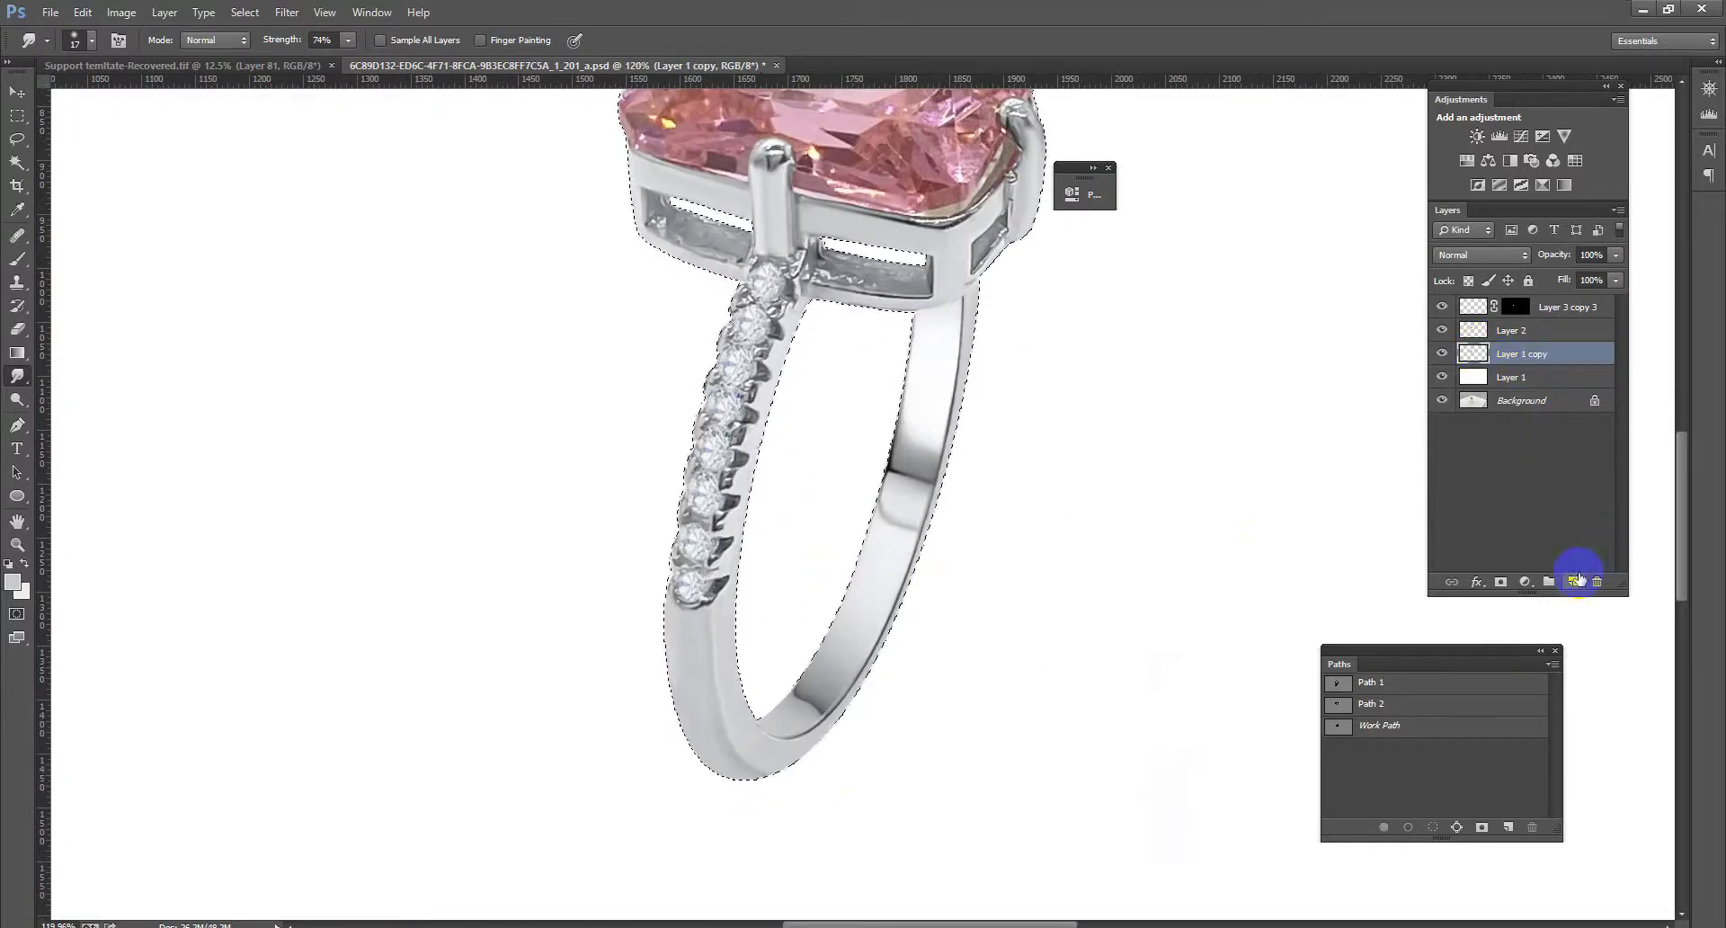
left_click(1573, 581)
key("alt+BackSpace")
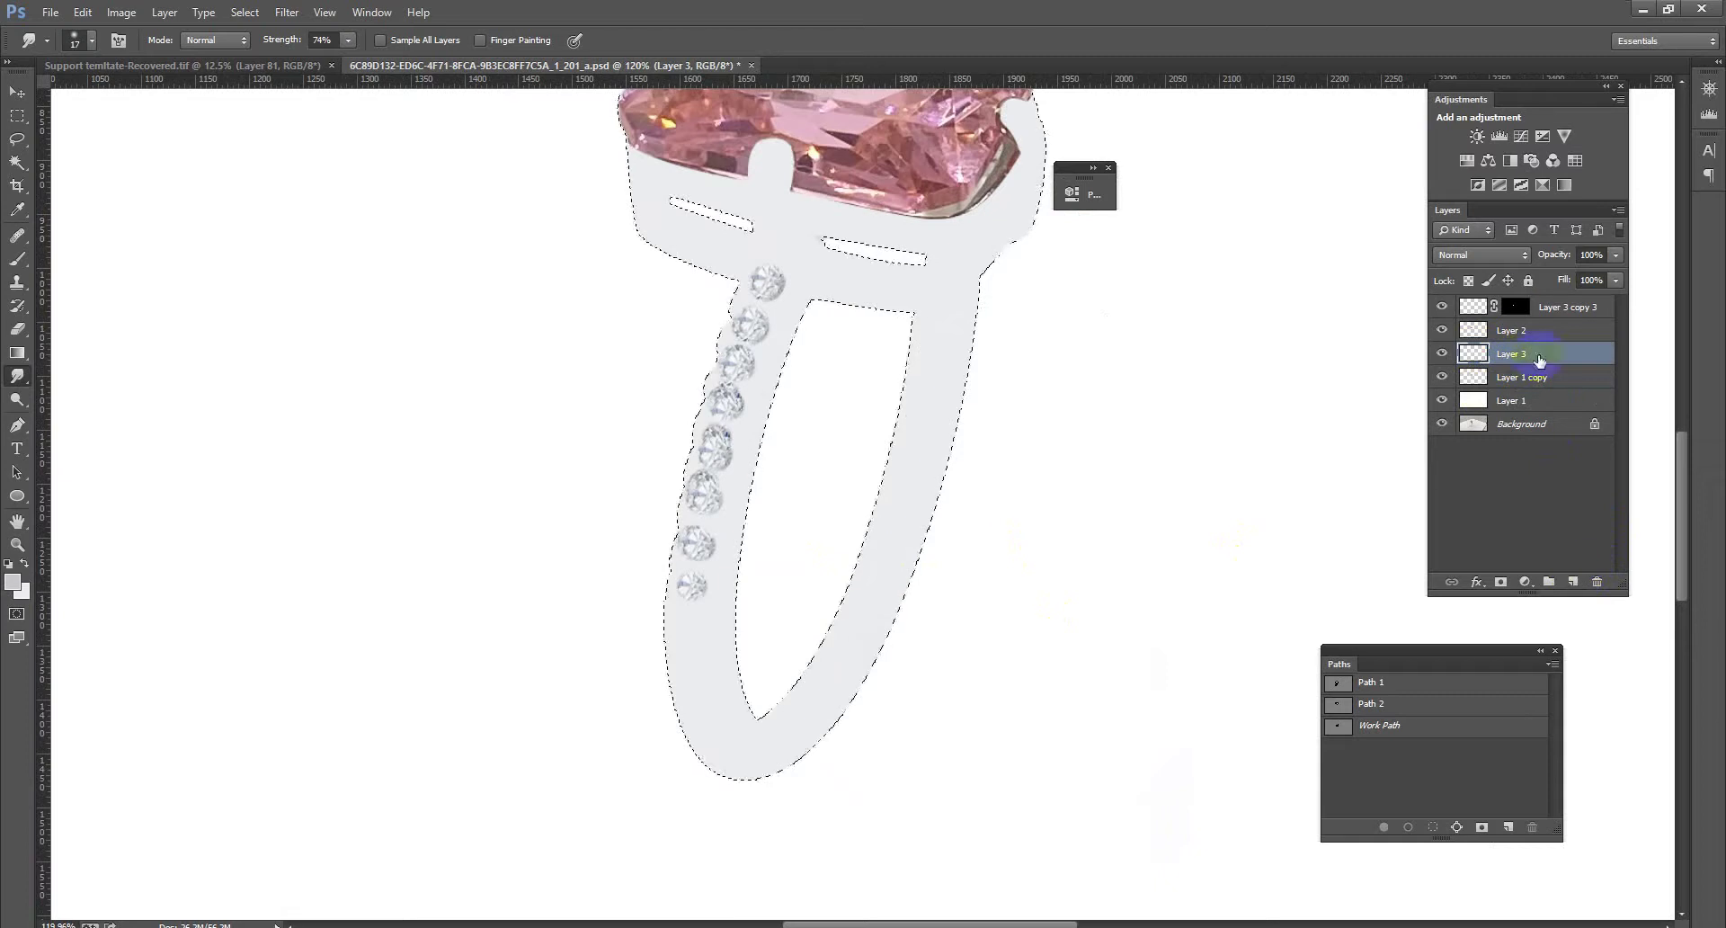
left_click(1496, 255)
left_click(1479, 707)
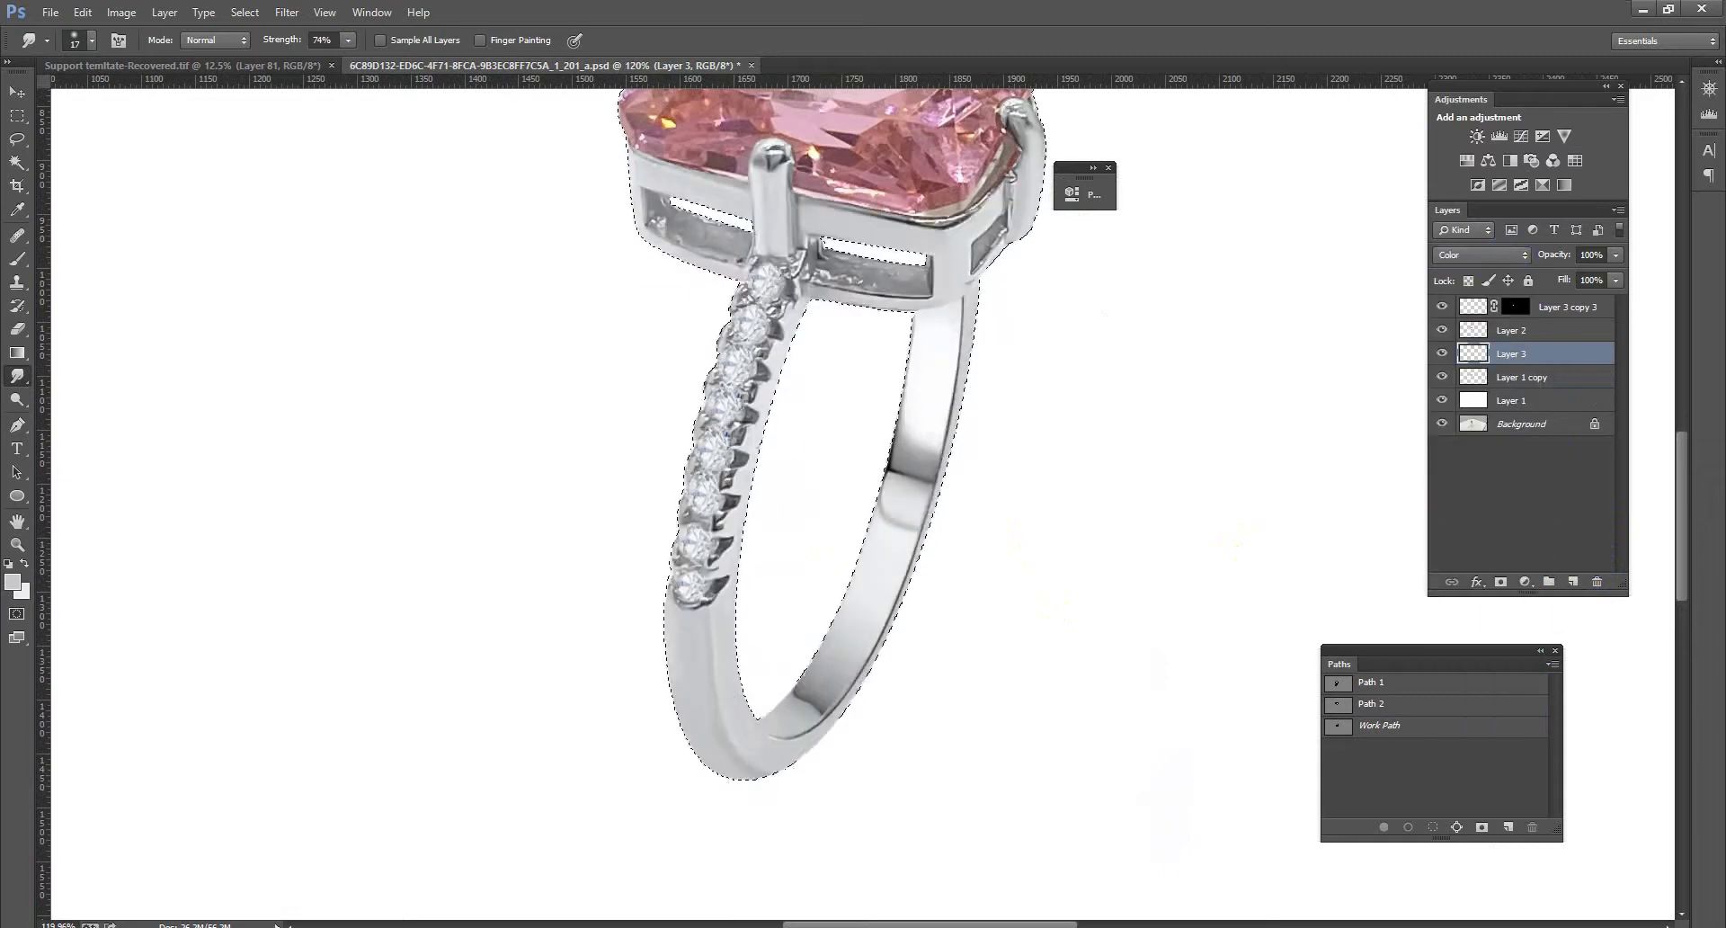
Discard the grey Color-blend layer and make Layer 2 active
scroll(944, 527, "down", 5)
scroll(924, 462, "up", 4)
scroll(694, 446, "up", 3)
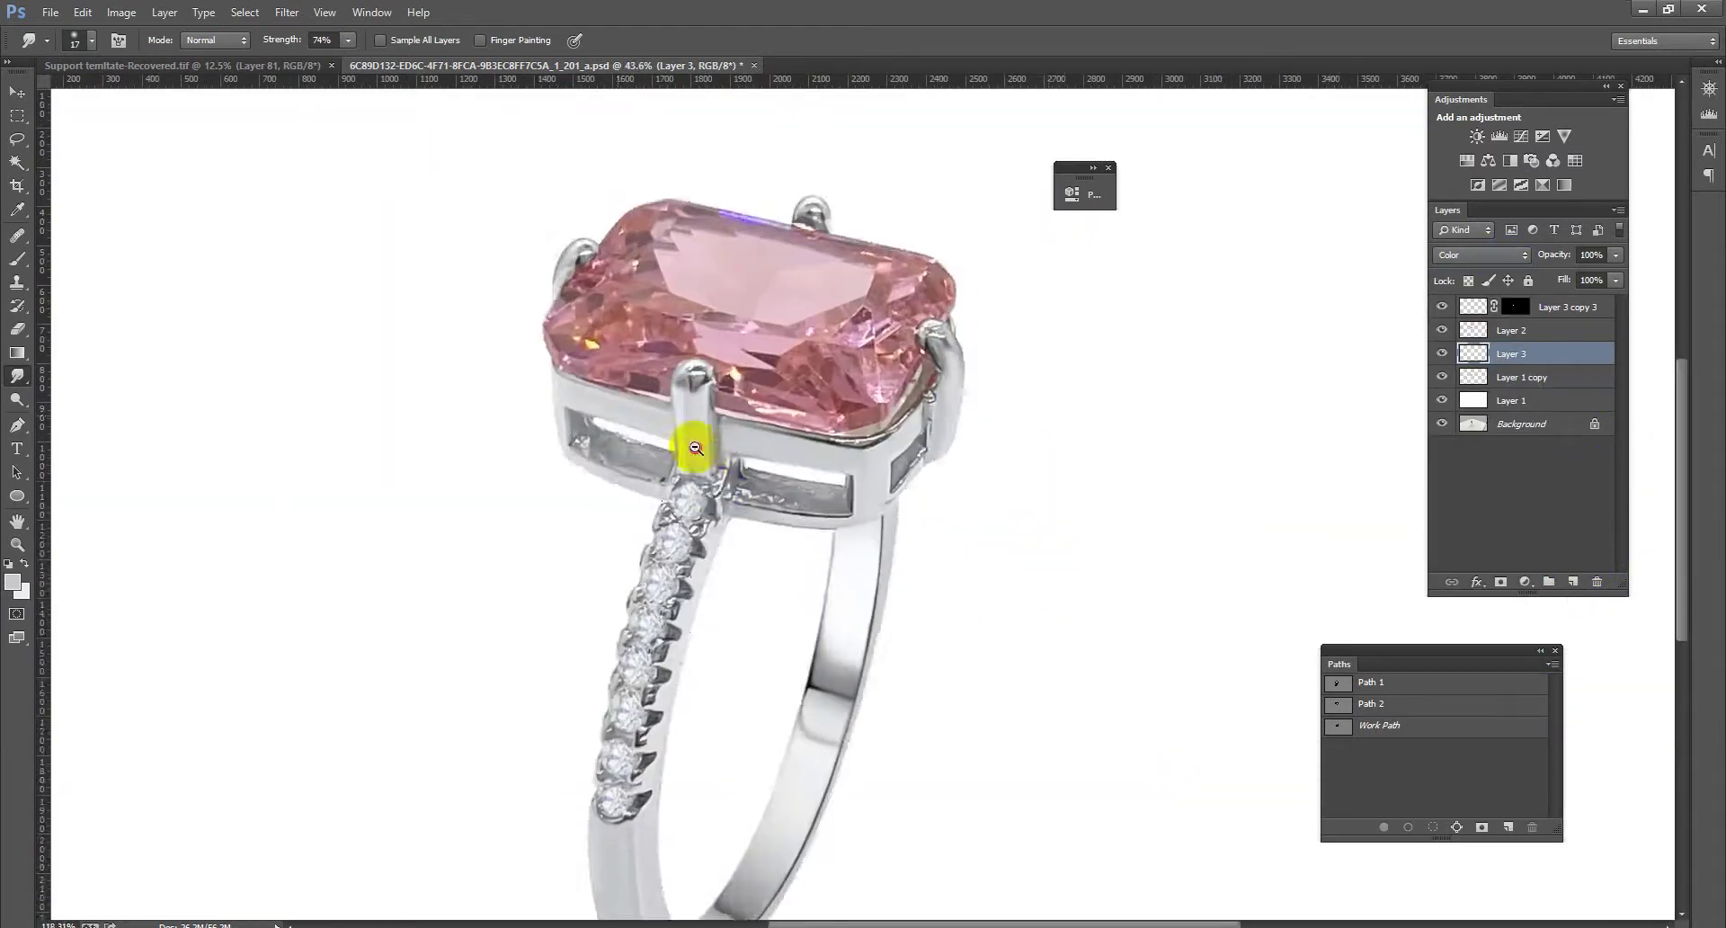
key("ctrl+alt+z")
key("ctrl+alt+z")
key("ctrl+alt+z")
key("ctrl+alt+z")
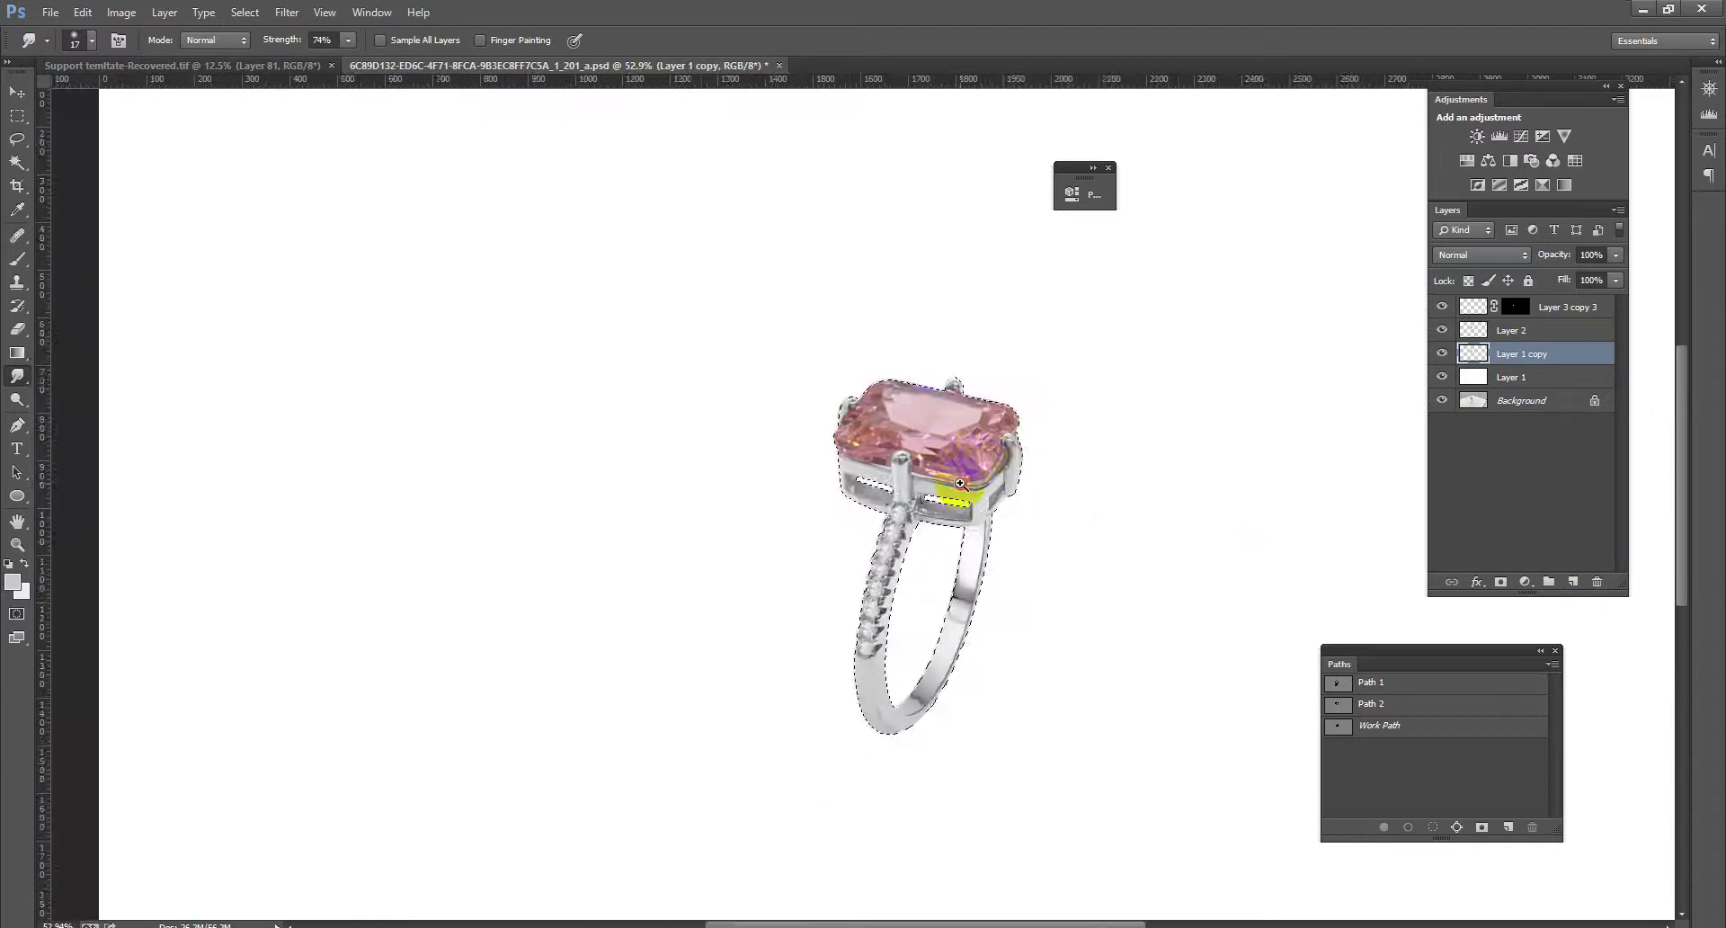
scroll(960, 483, "up", 2)
left_click(1518, 351)
left_click(1510, 334)
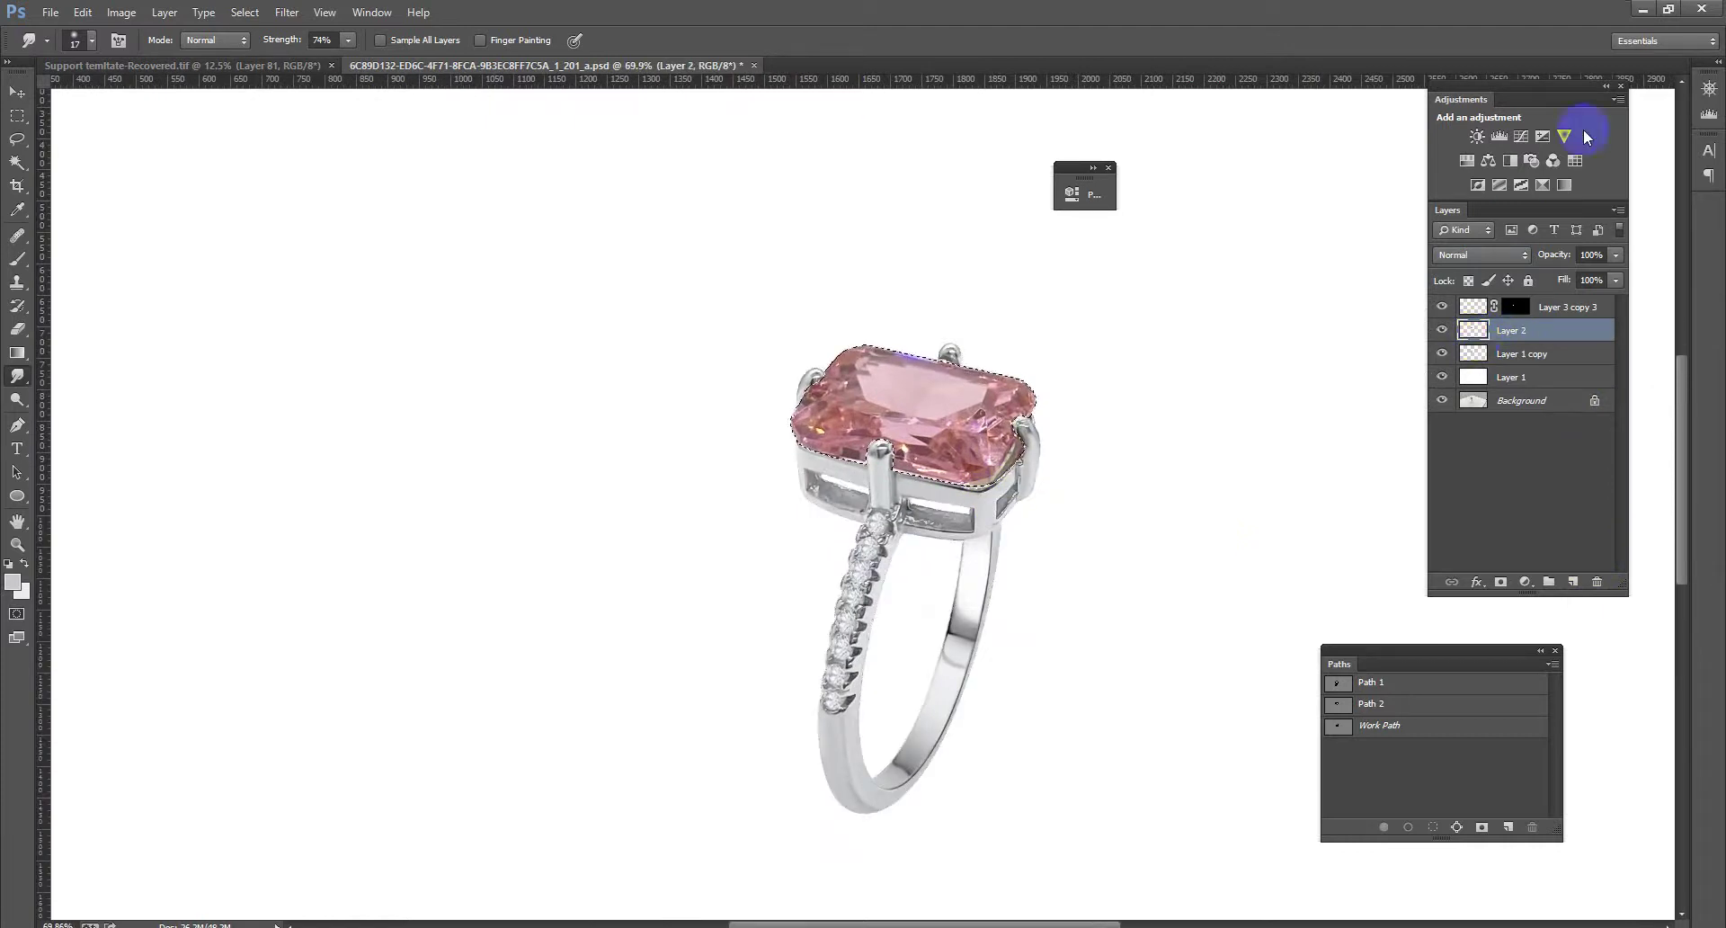
left_click(1498, 136)
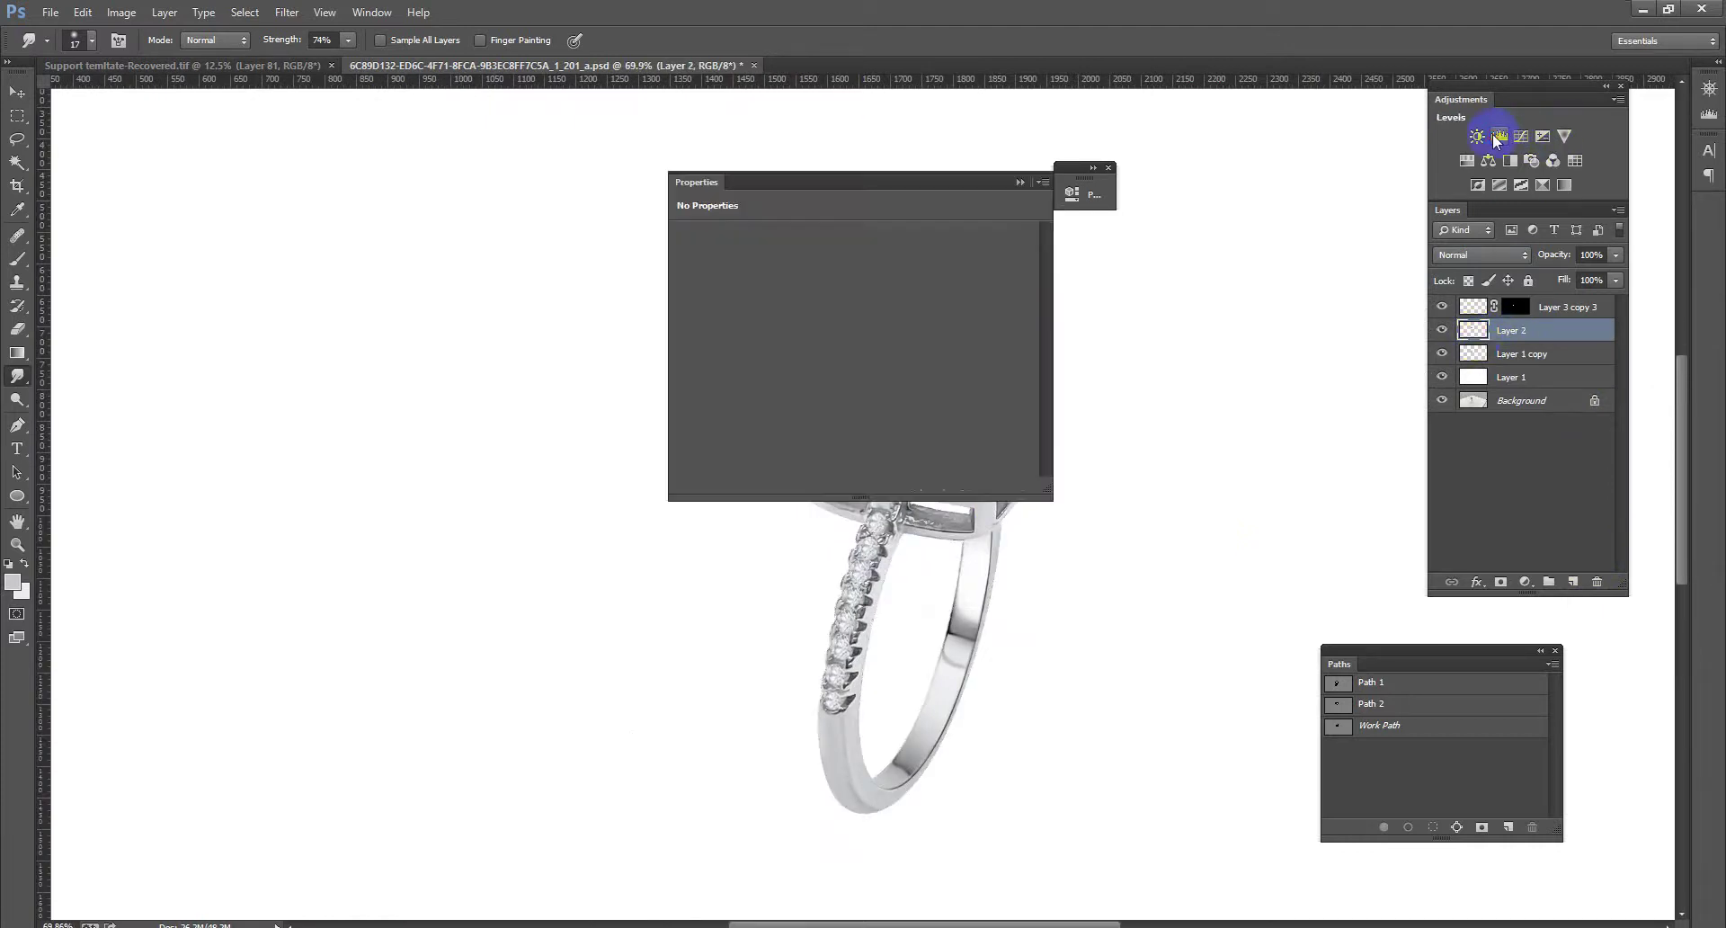
left_click_drag(981, 368, 961, 368)
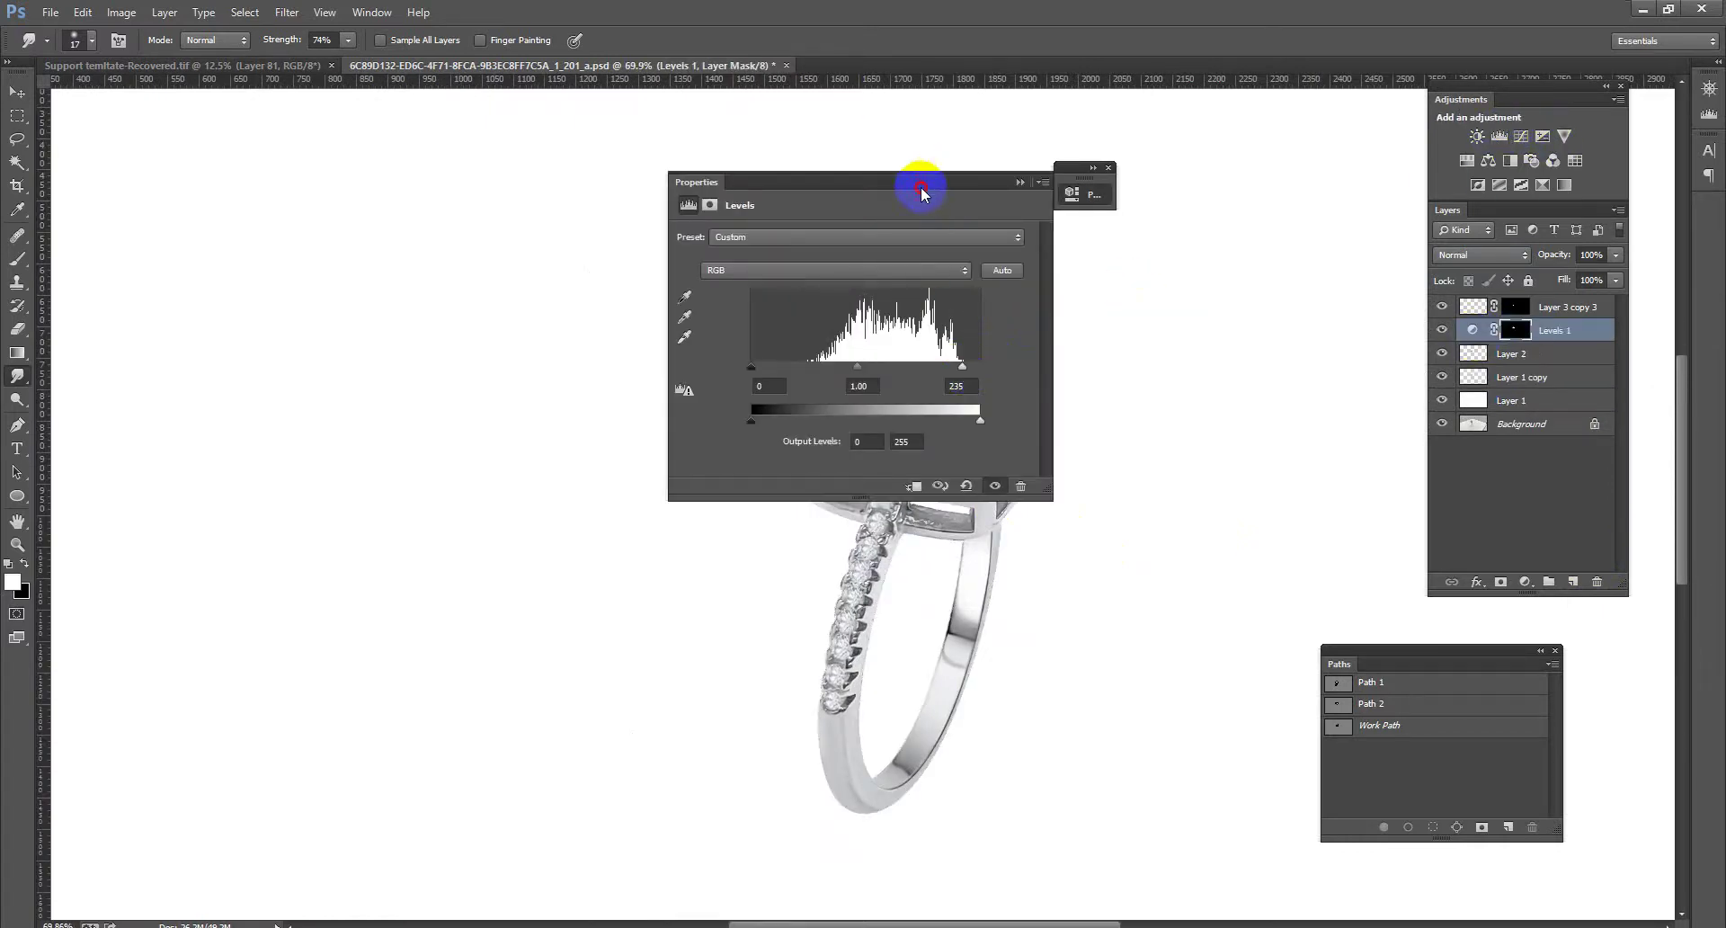
left_click_drag(925, 183, 442, 253)
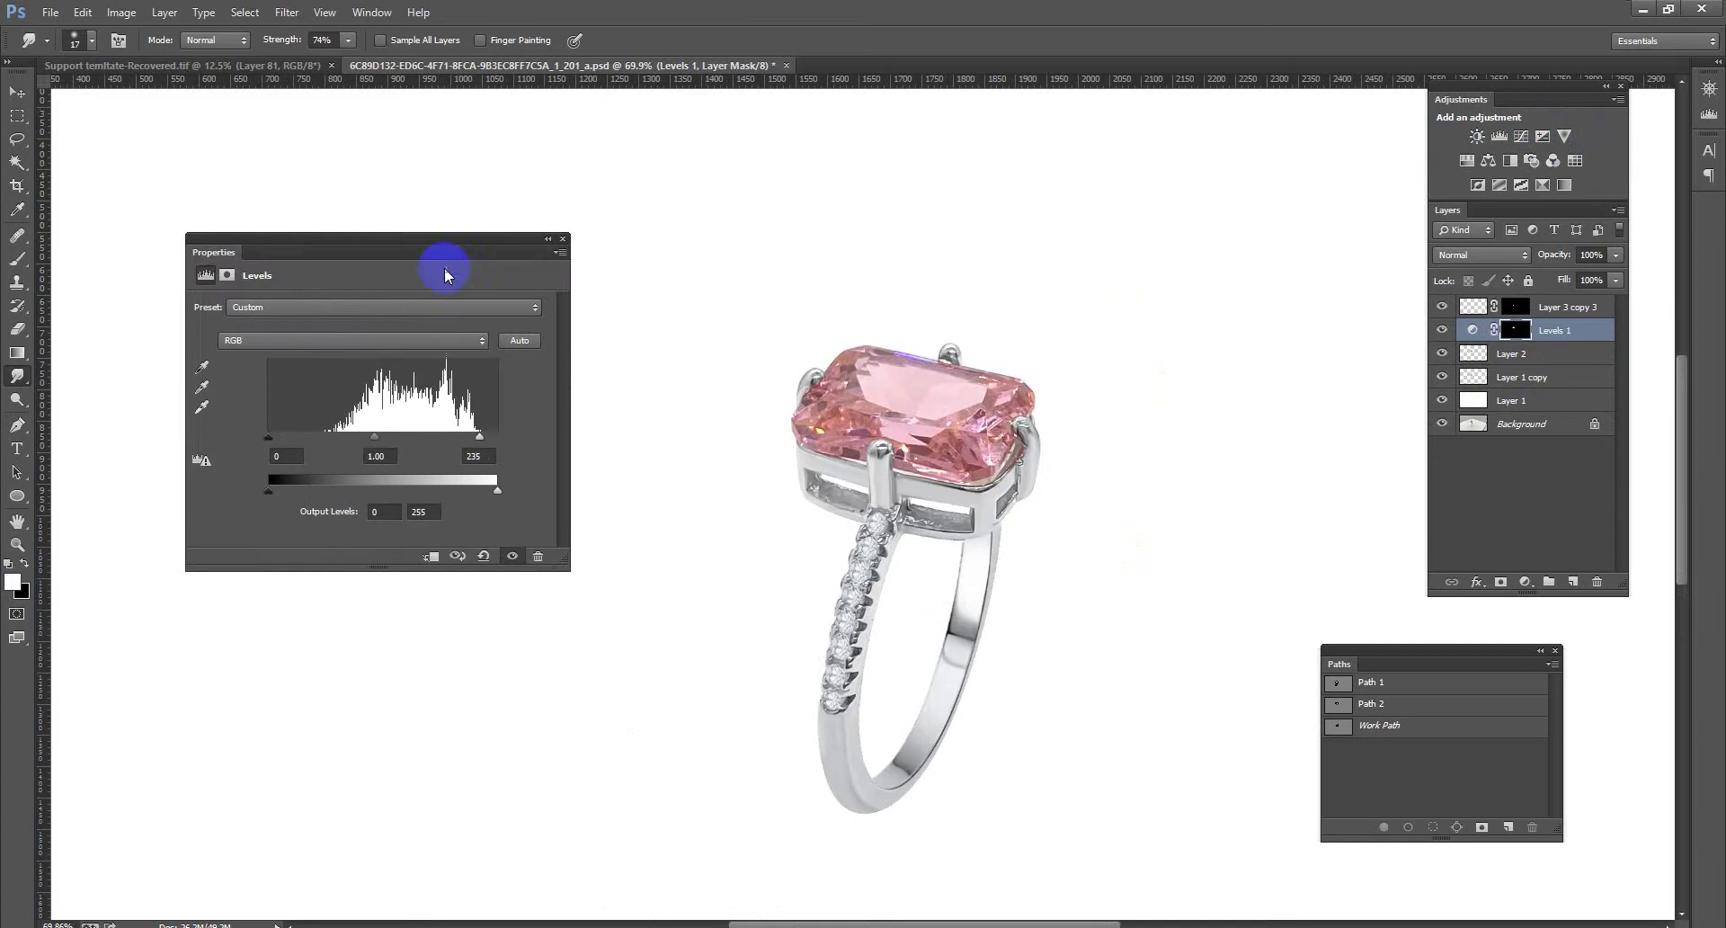
left_click(274, 437)
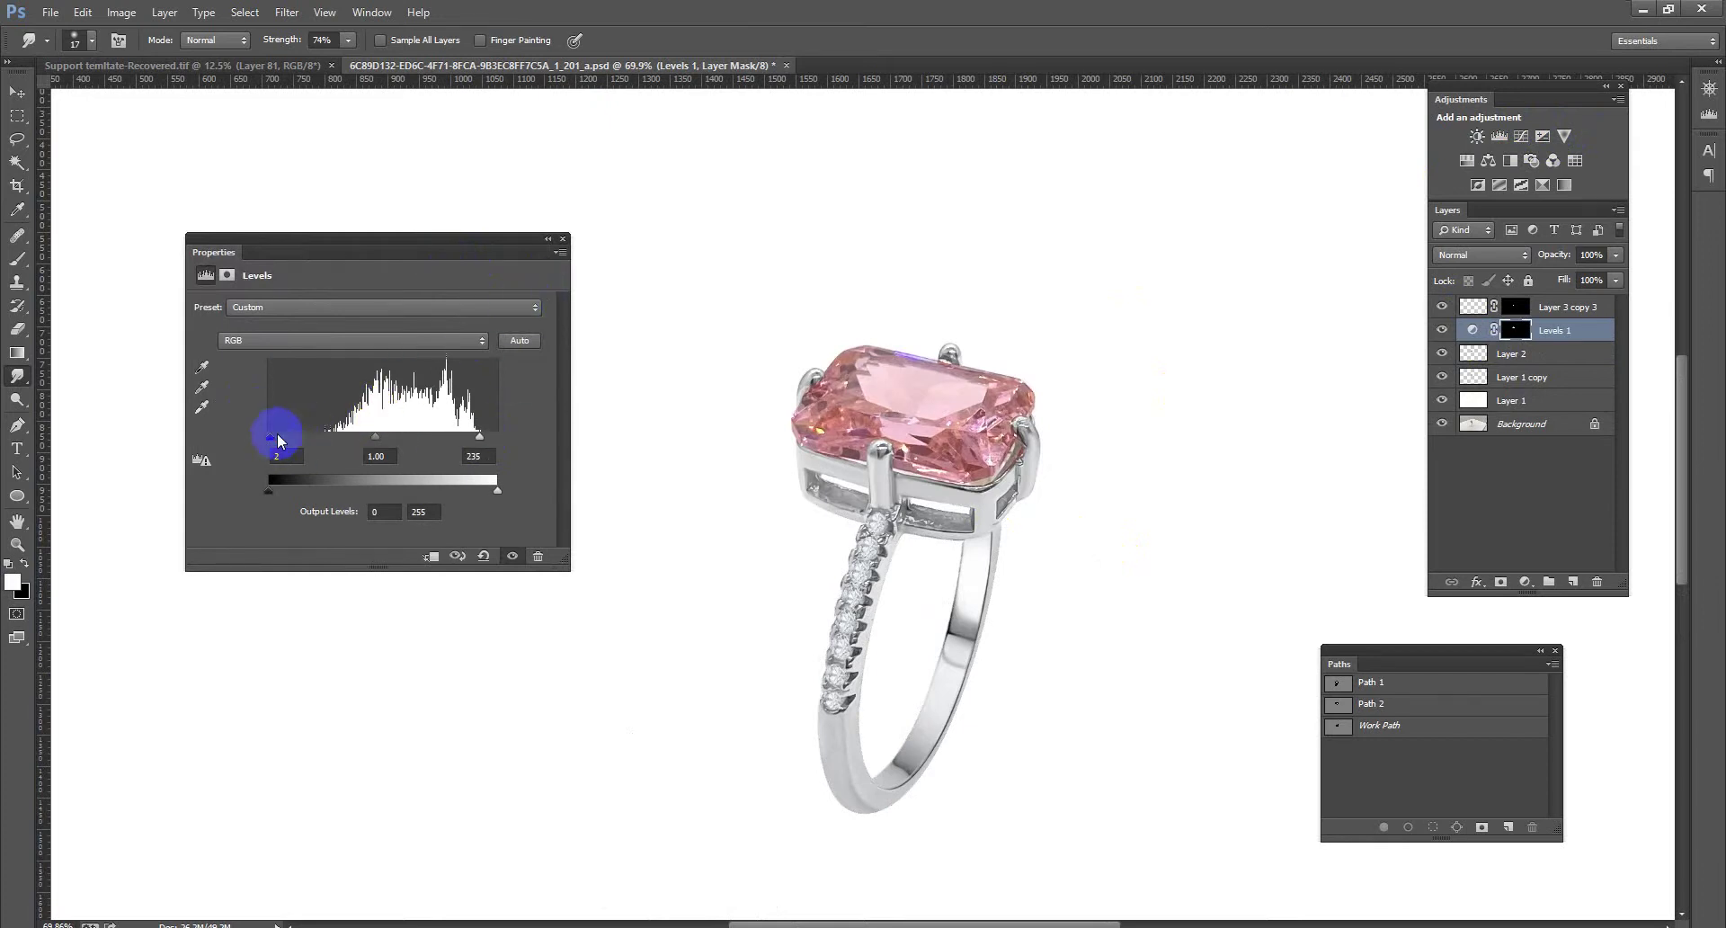
left_click(547, 238)
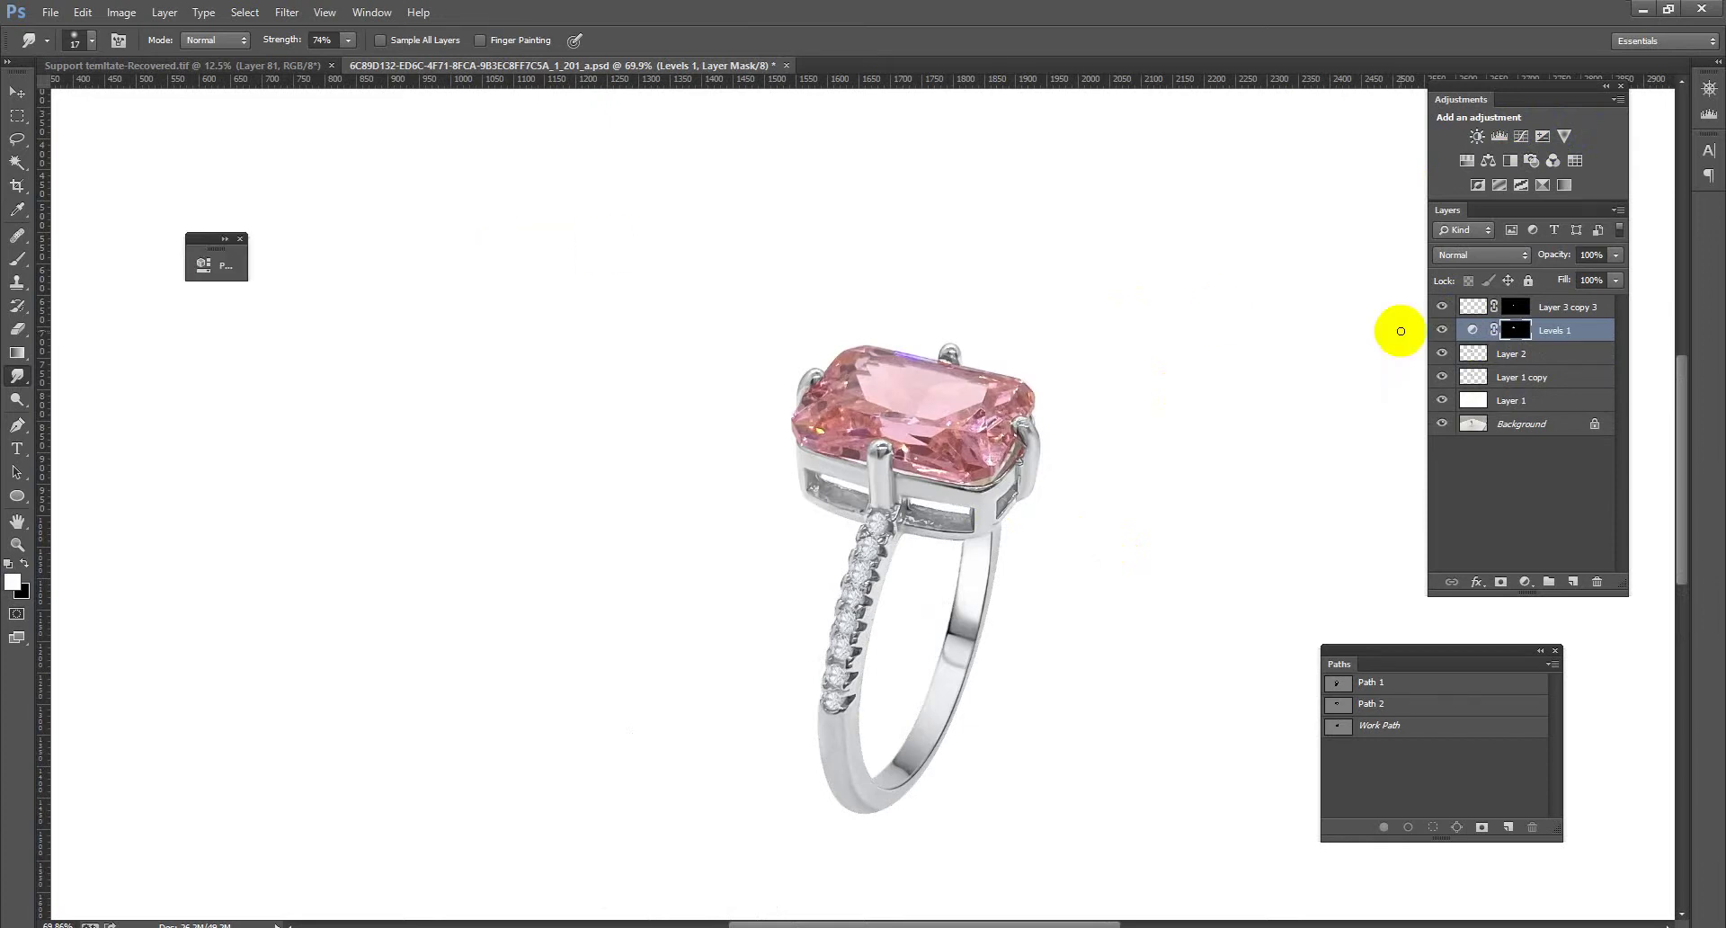
left_click(1441, 332)
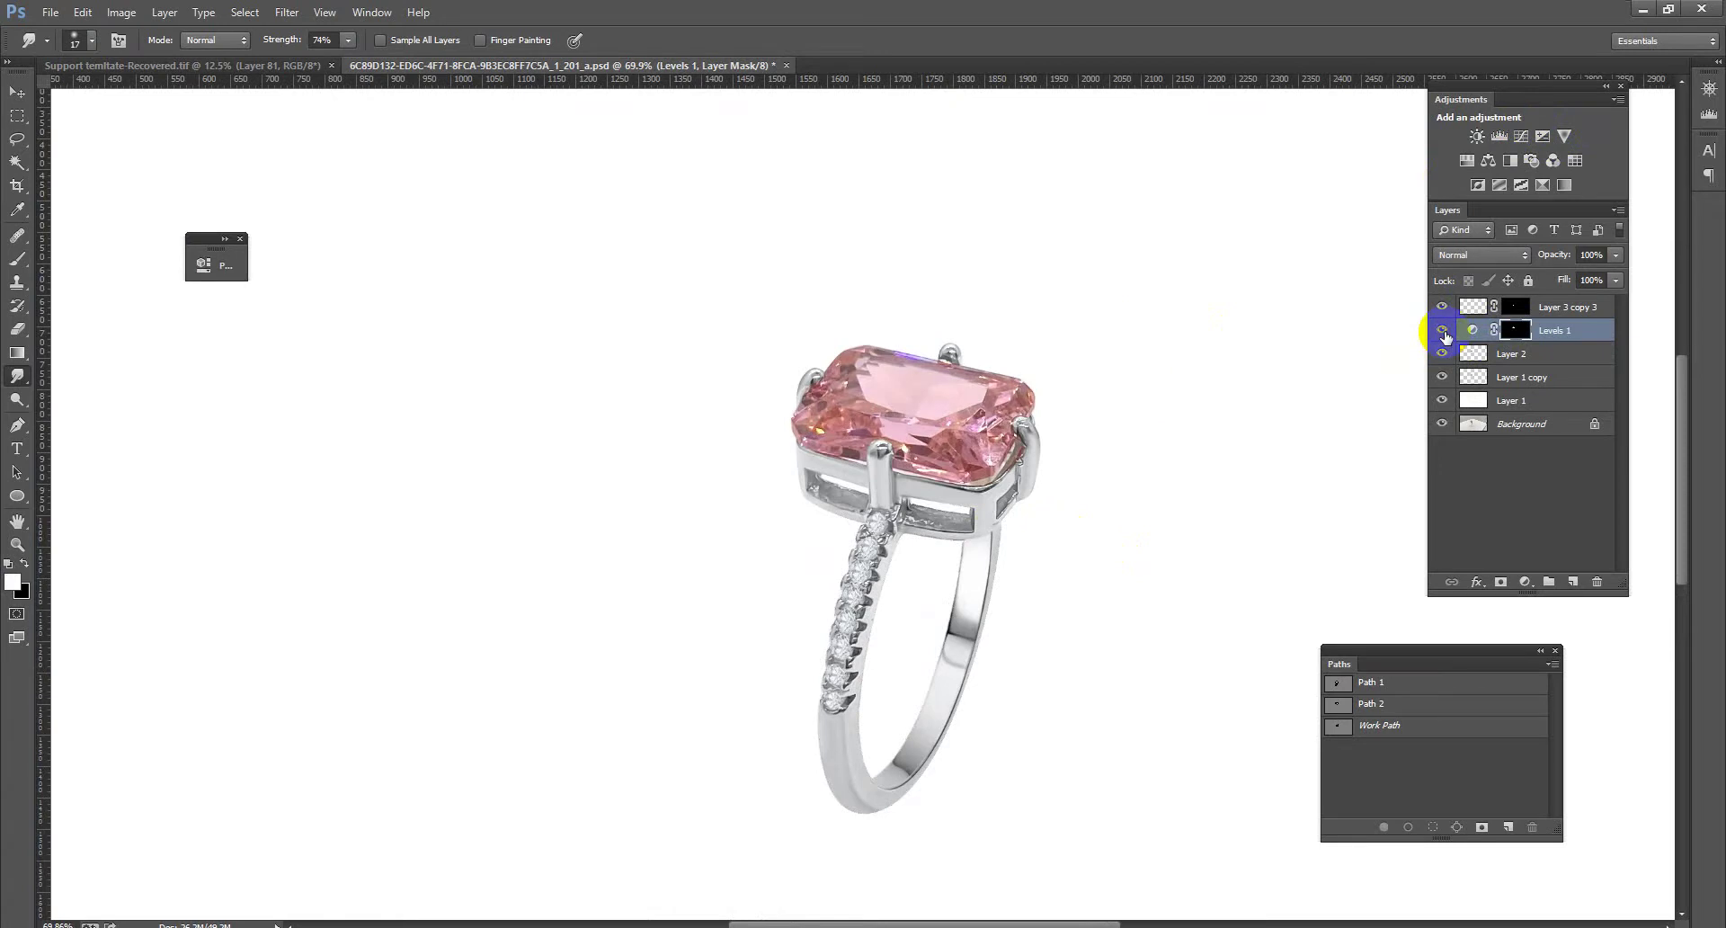
key("Delete")
left_click_drag(1121, 443, 1017, 473)
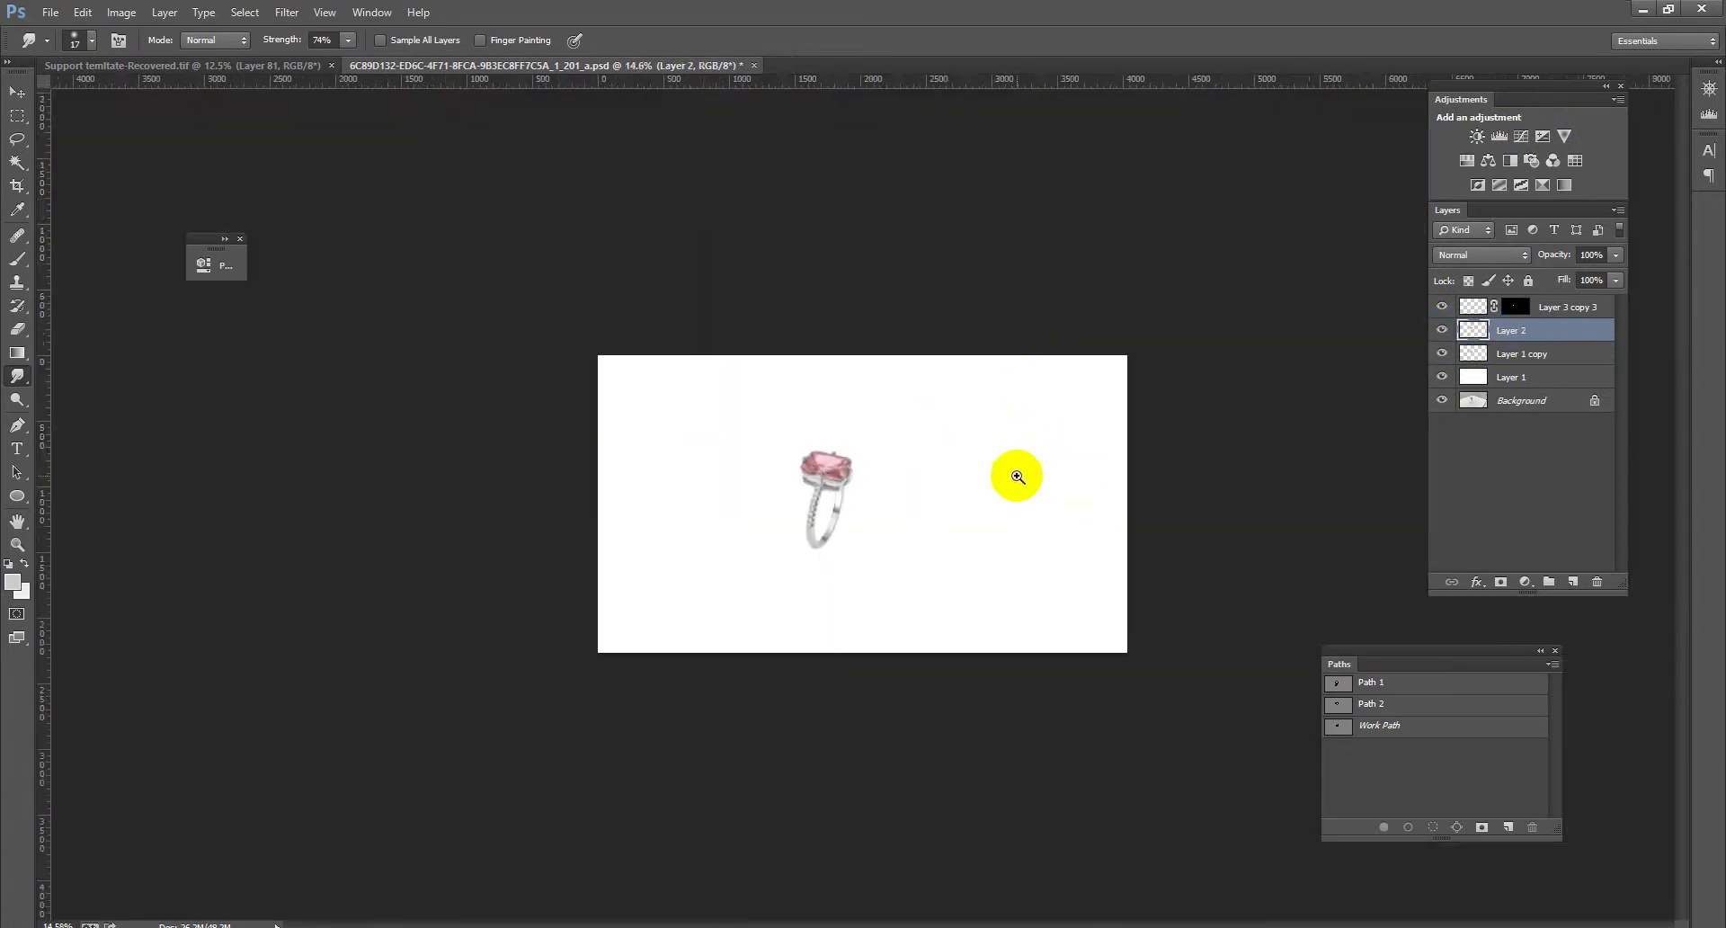
mouse_move(839, 505)
left_mouse_down()
mouse_move(871, 514)
mouse_move(898, 435)
mouse_move(925, 494)
mouse_move(994, 513)
left_mouse_up()
On Layer 1 copy, smudge away the dark speckles along the inner band toward the prong
left_click(1489, 357)
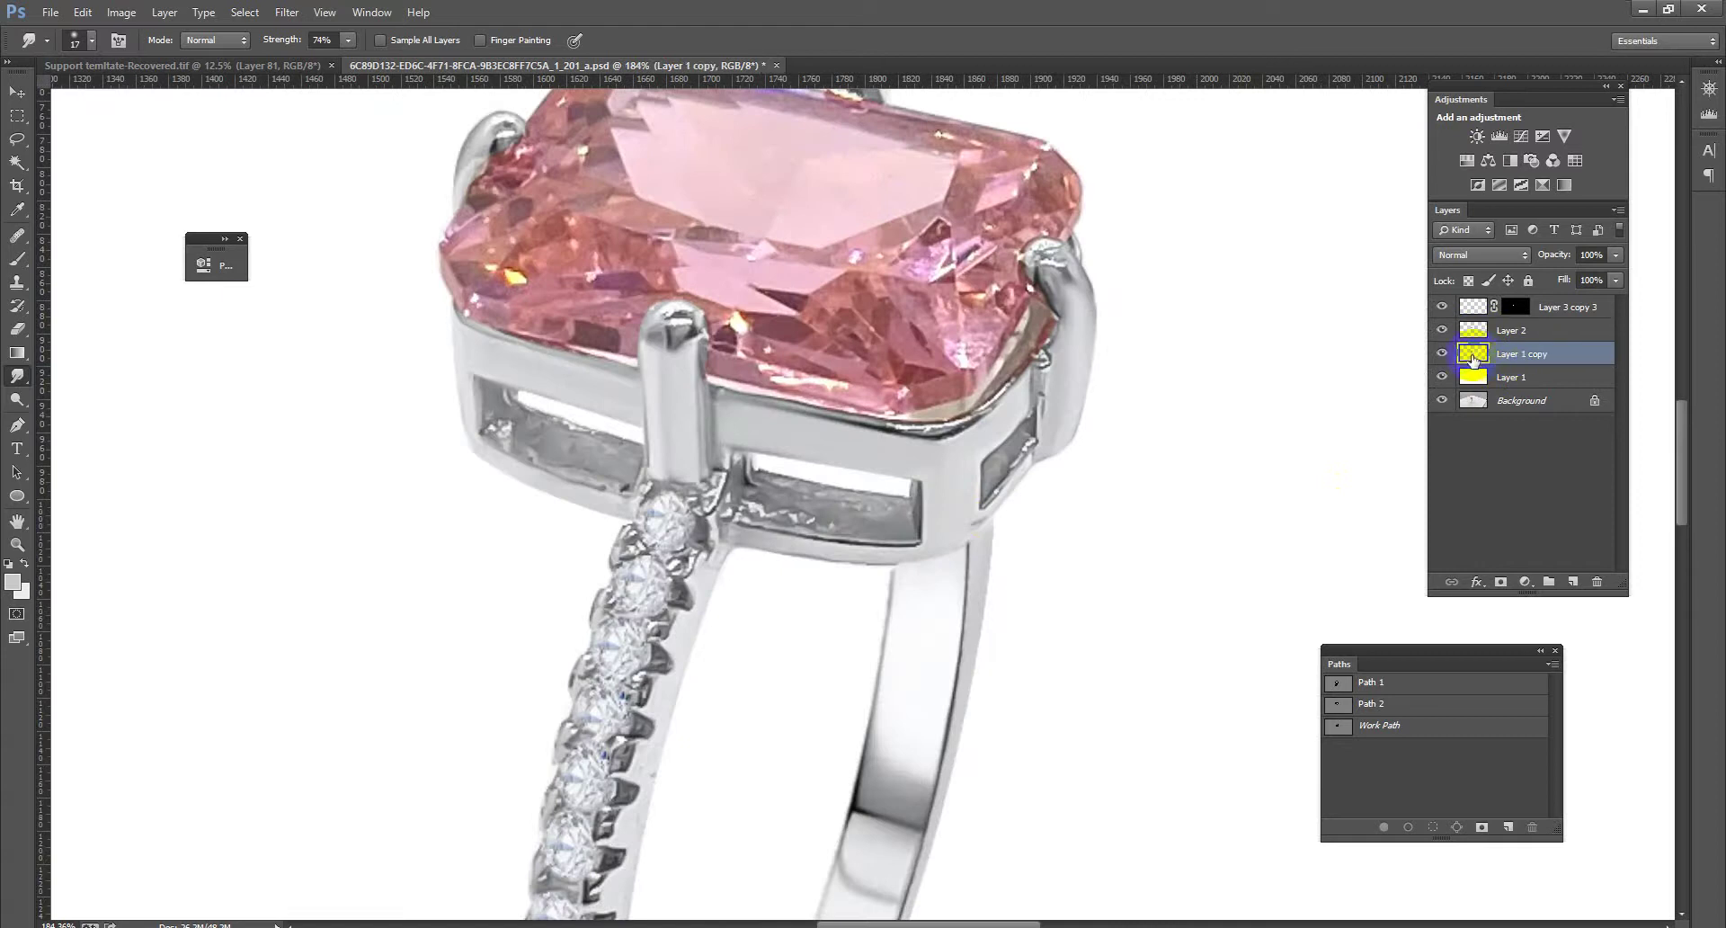
scroll(866, 544, "up", 5)
mouse_move(926, 510)
left_mouse_down()
mouse_move(755, 455)
mouse_move(668, 452)
left_mouse_up()
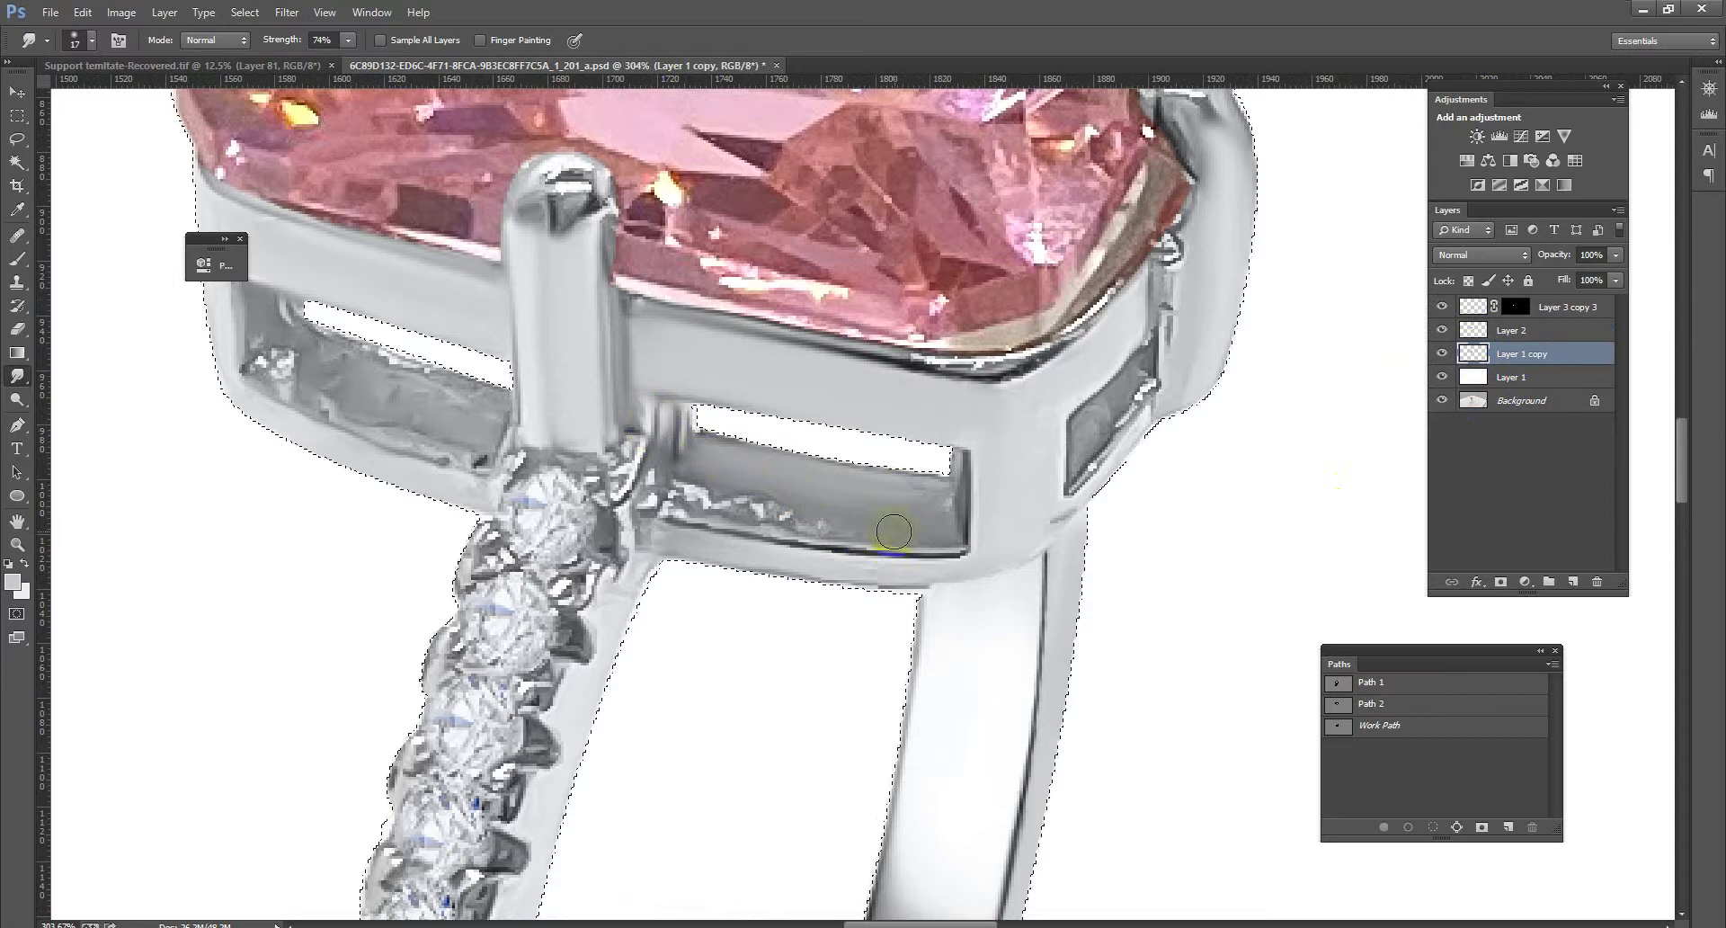
left_click_drag(894, 532, 682, 489)
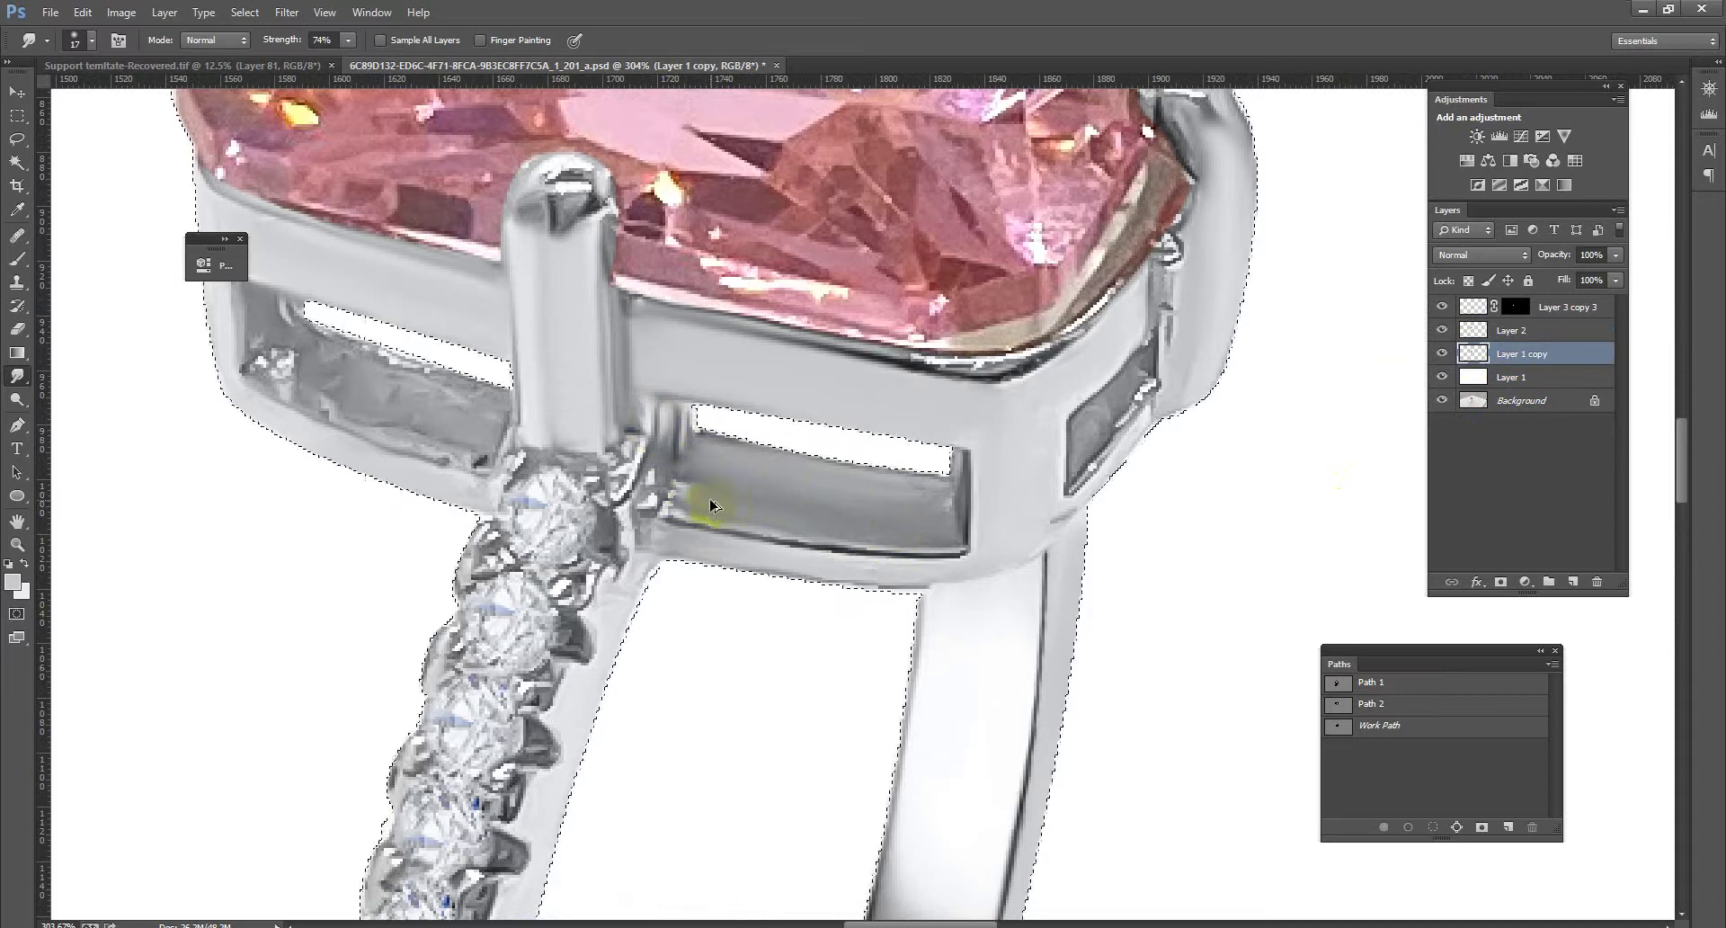
left_click_drag(871, 511, 696, 497)
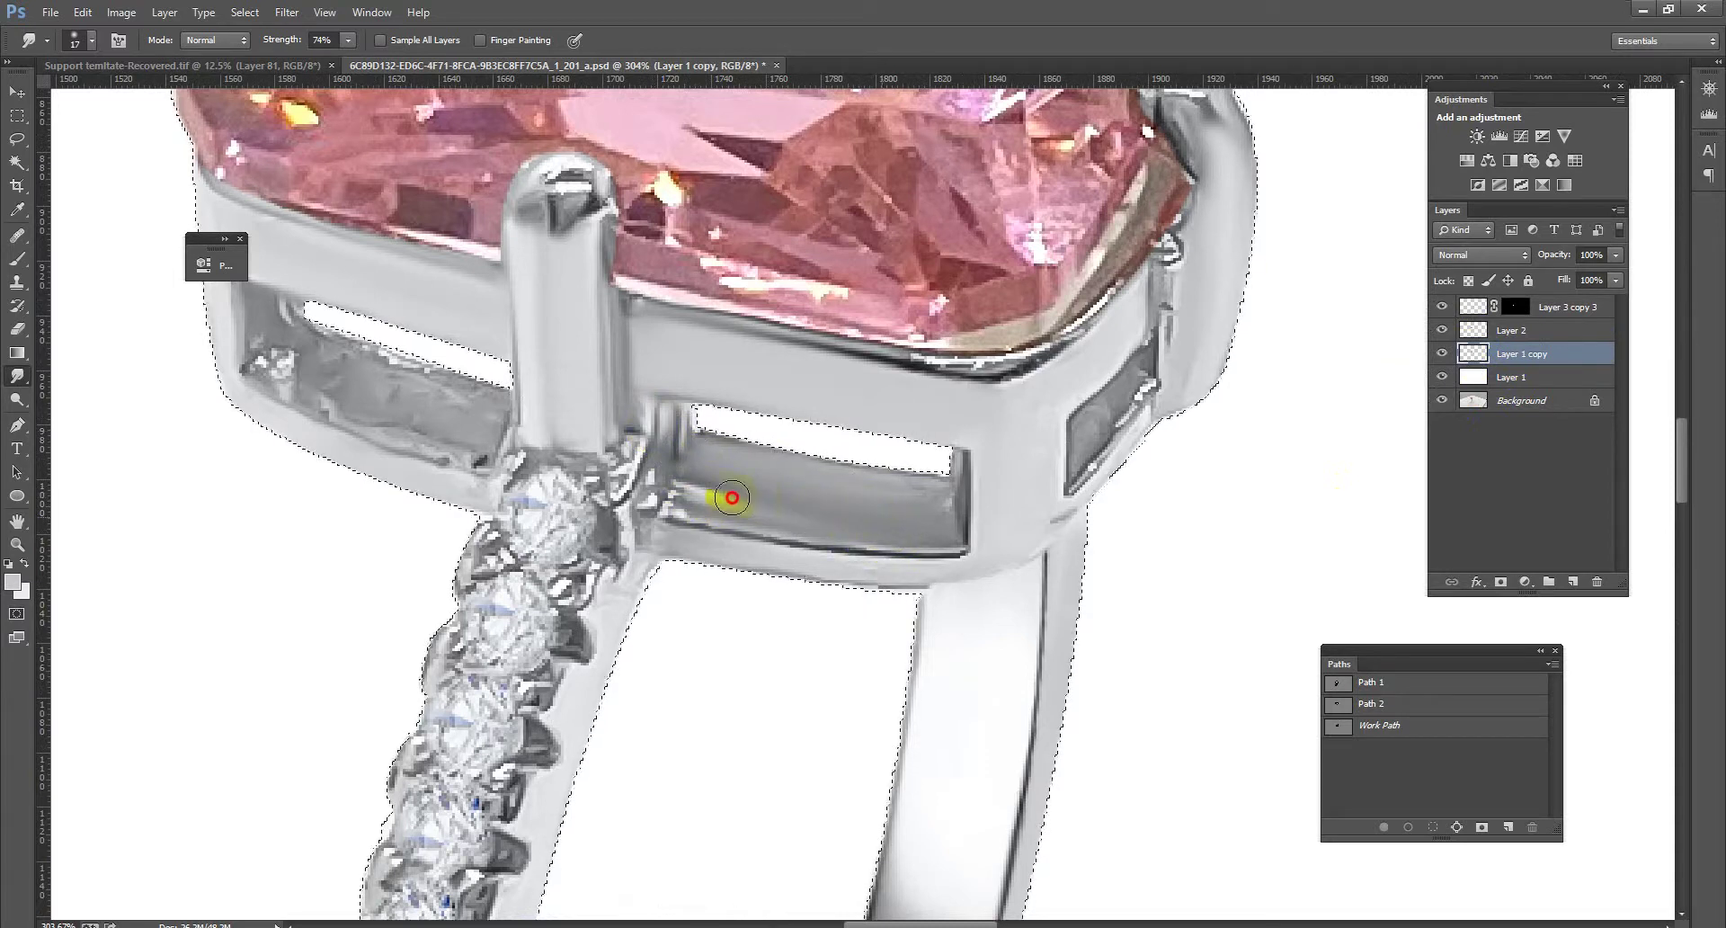
left_click_drag(854, 523, 666, 506)
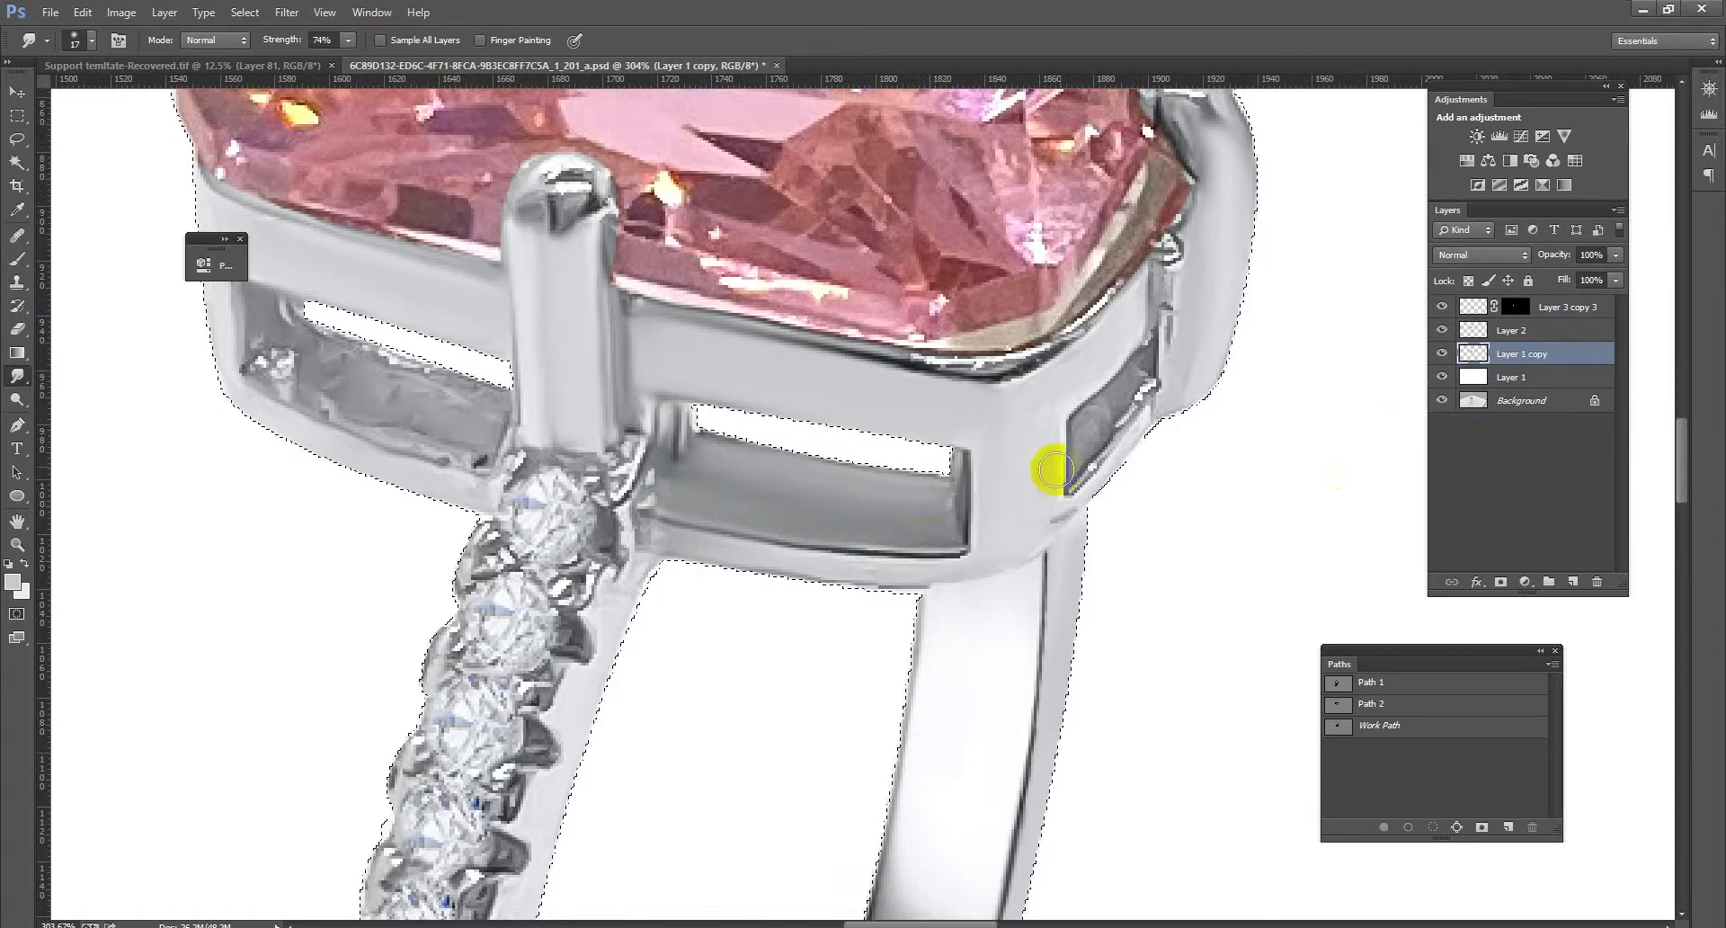
Even out the small side window's shading, then smooth the left setting window with brush size 9
left_click_drag(1101, 458, 1134, 415)
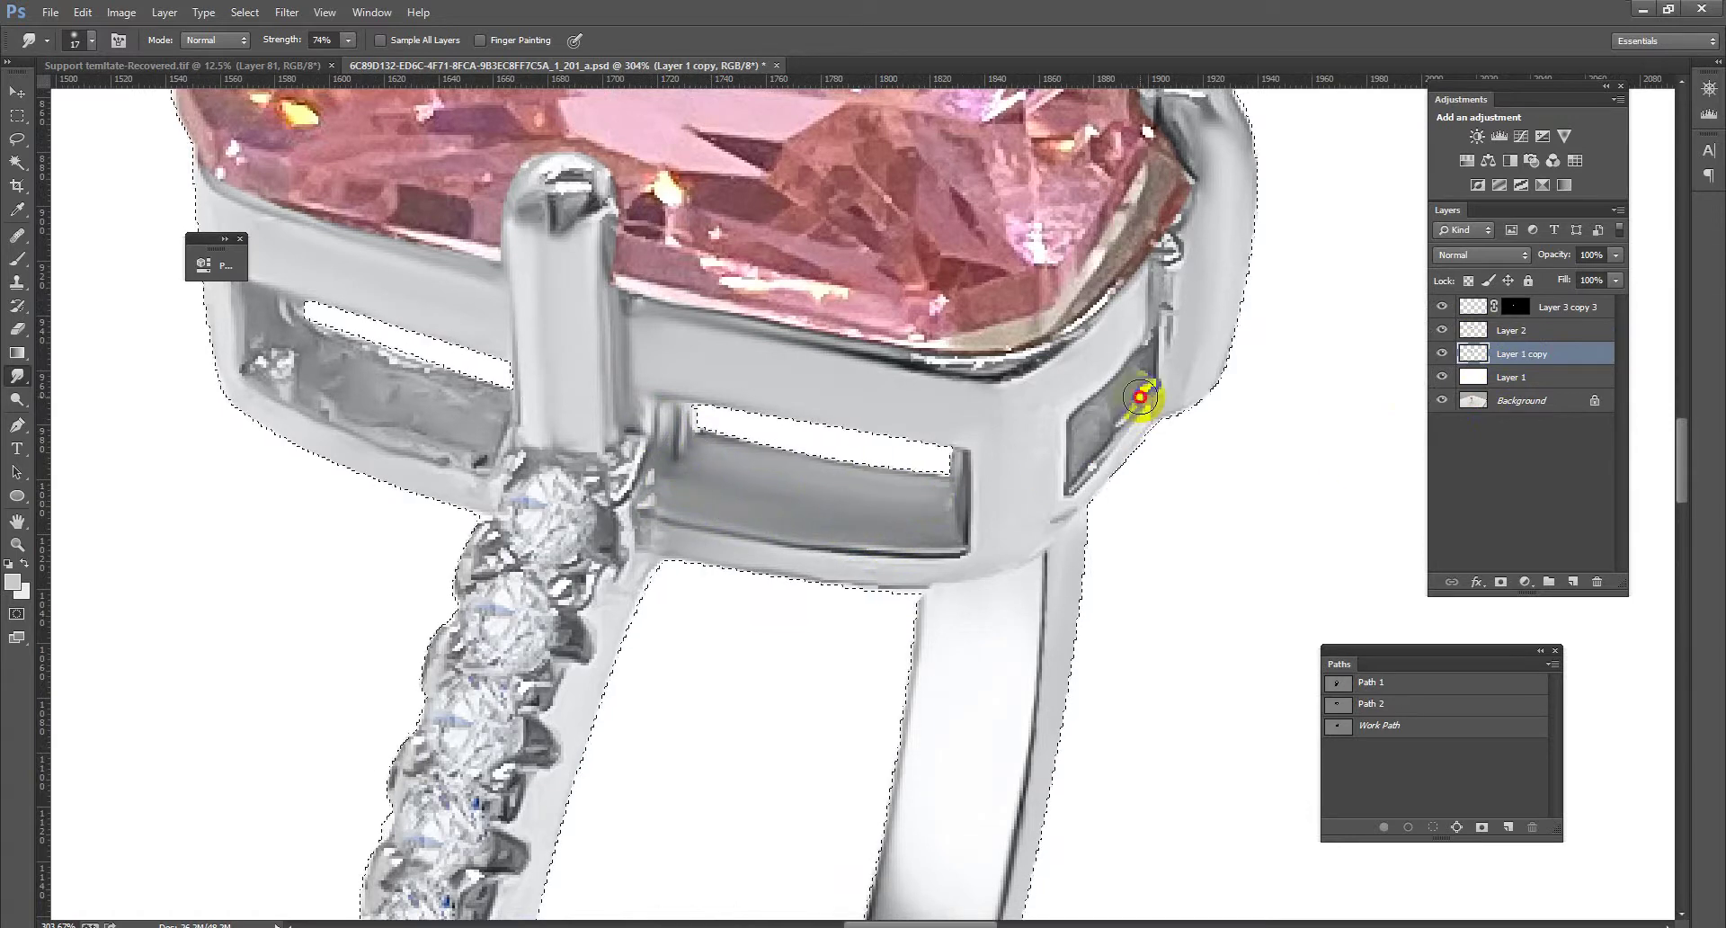
mouse_move(1088, 468)
left_mouse_down()
mouse_move(1130, 406)
mouse_move(1088, 428)
left_mouse_up()
key("bracketleft")
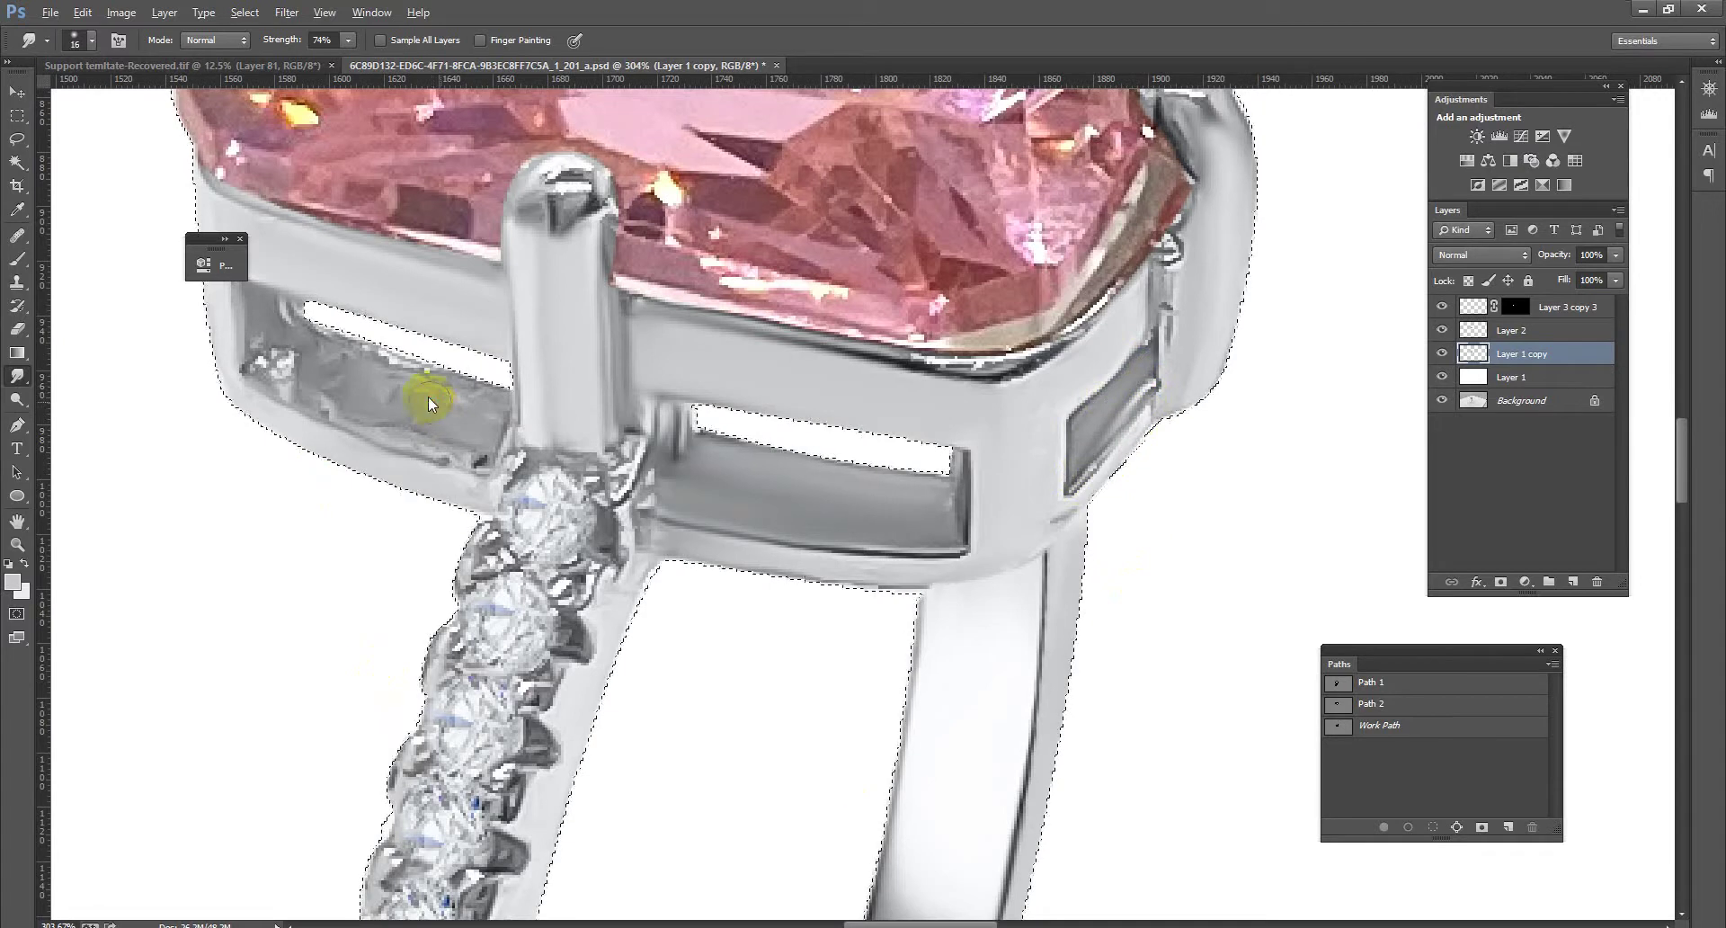
left_click_drag(354, 357, 474, 406)
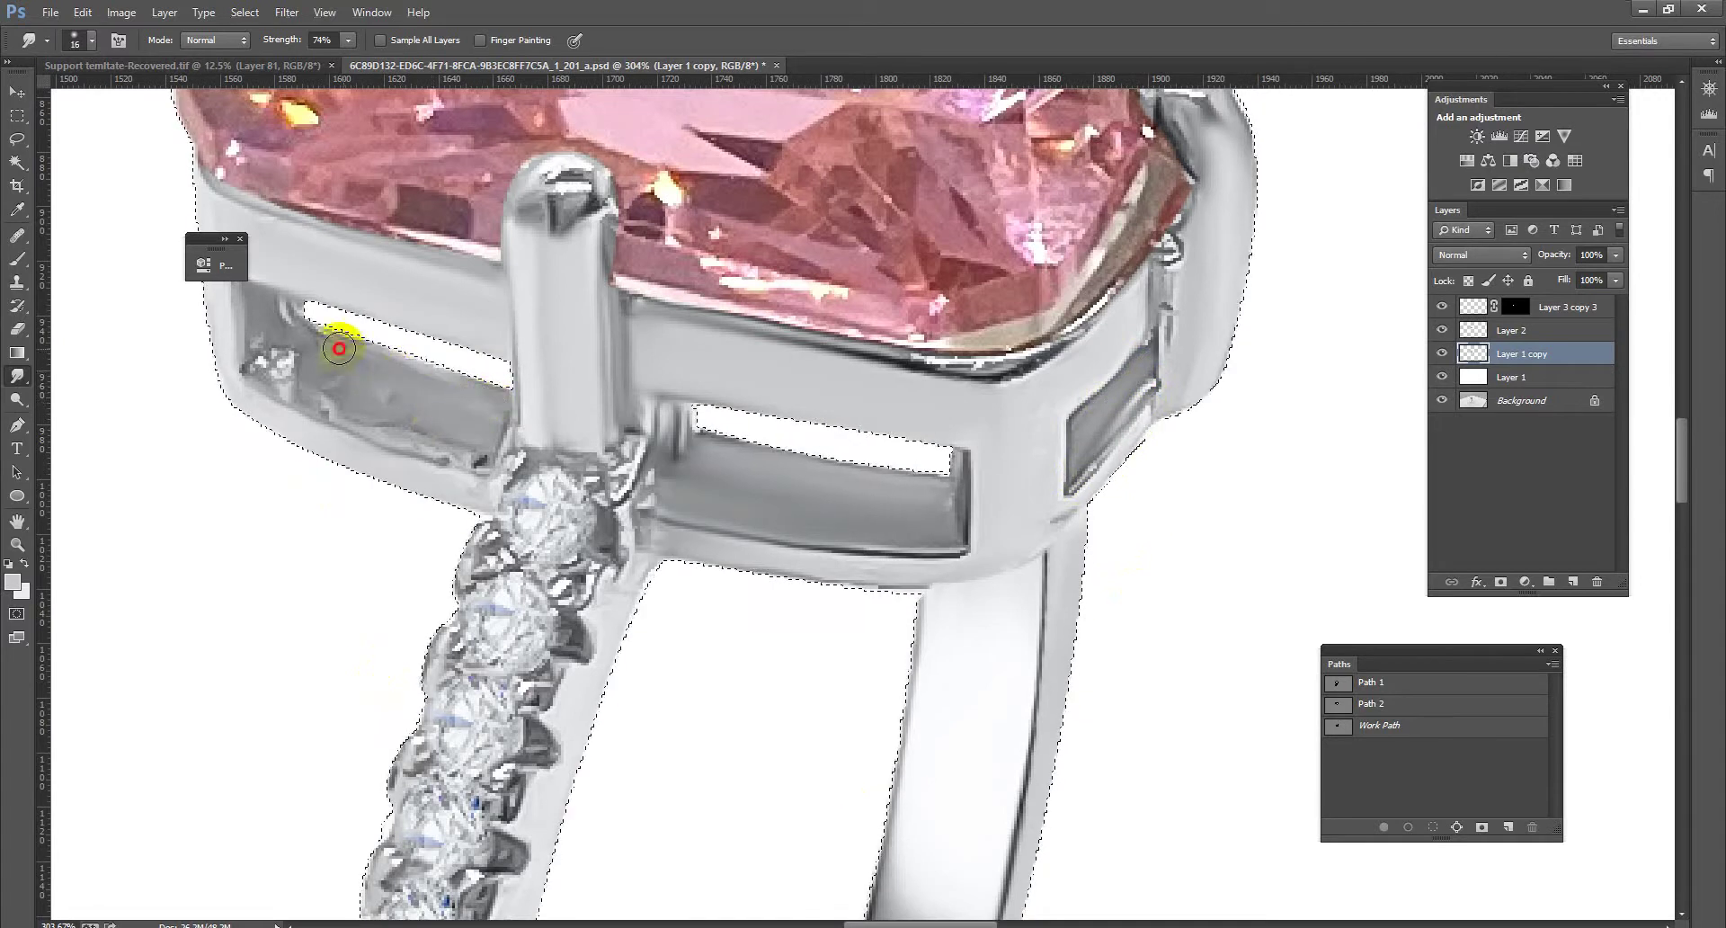
mouse_move(276, 362)
left_mouse_down()
mouse_move(415, 439)
mouse_move(351, 435)
mouse_move(472, 486)
mouse_move(329, 417)
left_mouse_up()
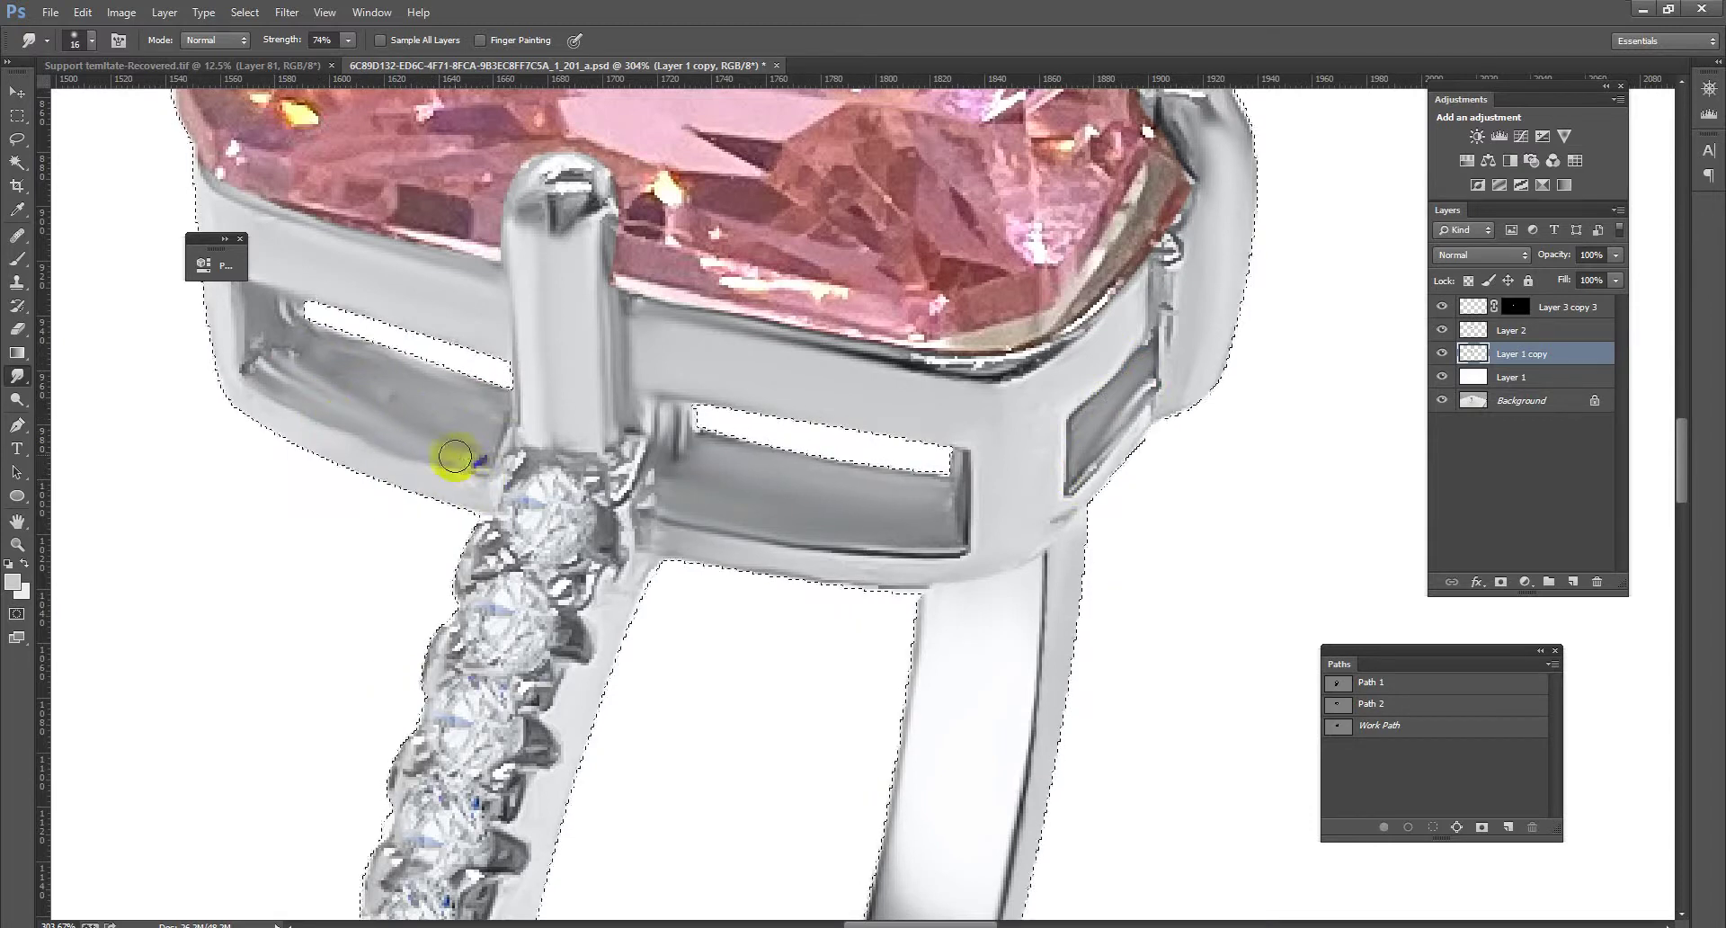
Fade the left window's blue fringe and smooth its edges and the band's lower edge
mouse_move(455, 456)
left_mouse_down()
mouse_move(347, 428)
mouse_move(376, 444)
left_mouse_up()
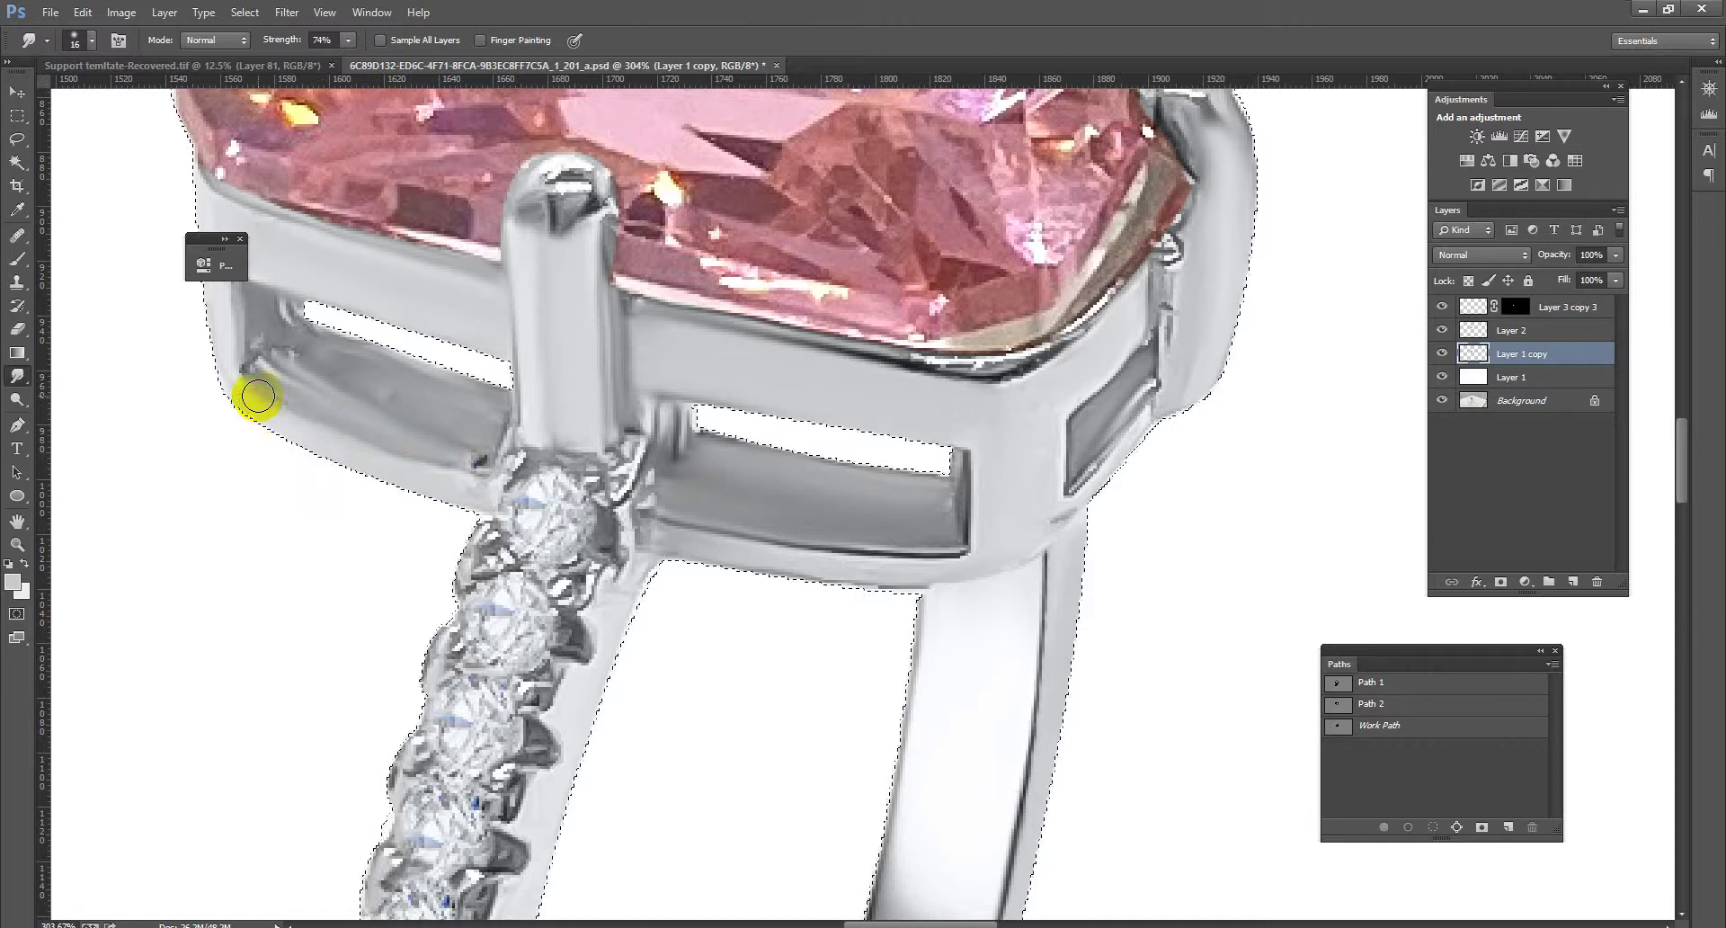
mouse_move(257, 395)
left_mouse_down()
mouse_move(401, 455)
mouse_move(446, 431)
left_mouse_up()
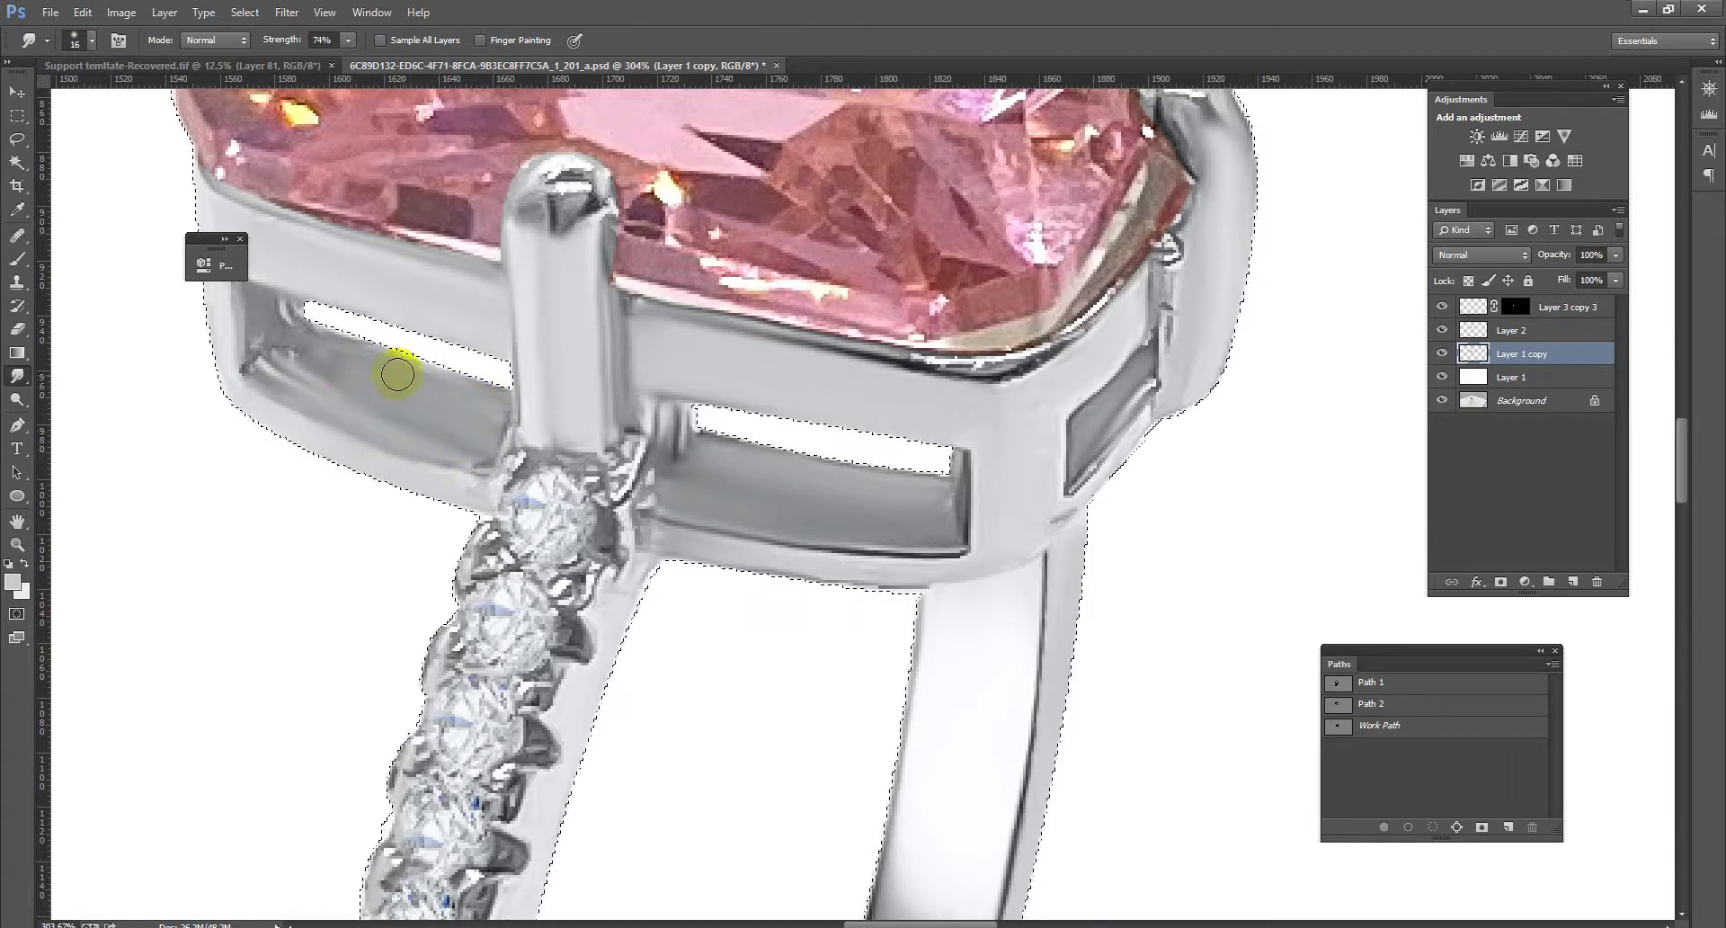
left_click_drag(396, 374, 312, 346)
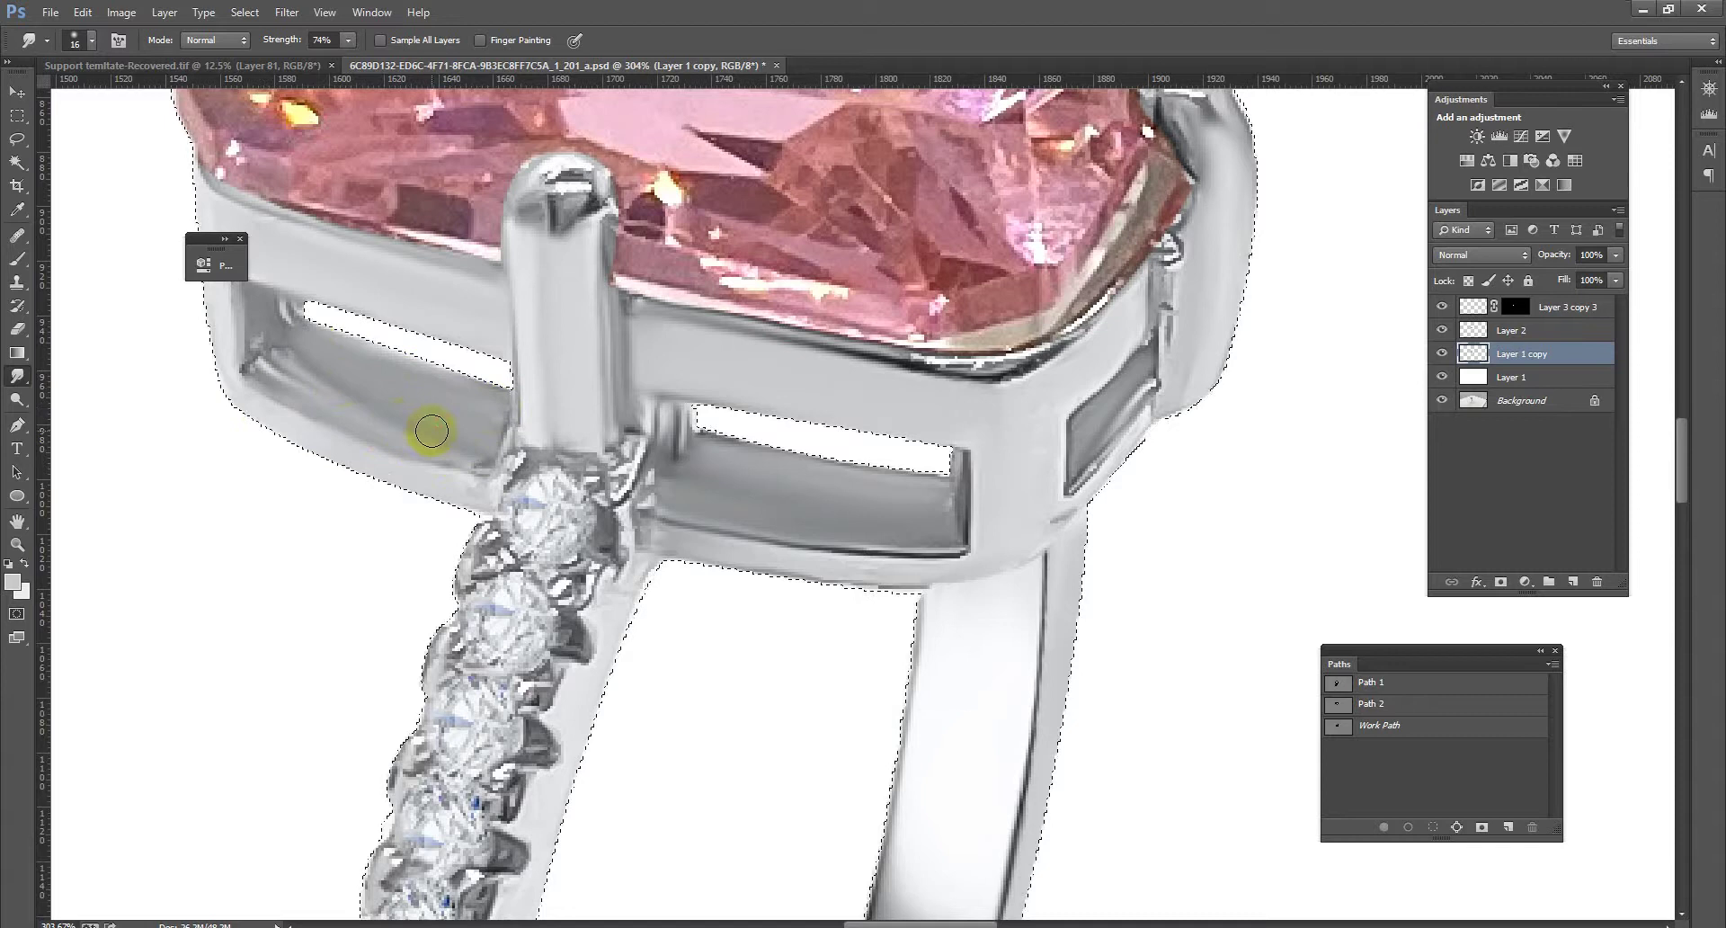
left_click_drag(431, 431, 434, 422)
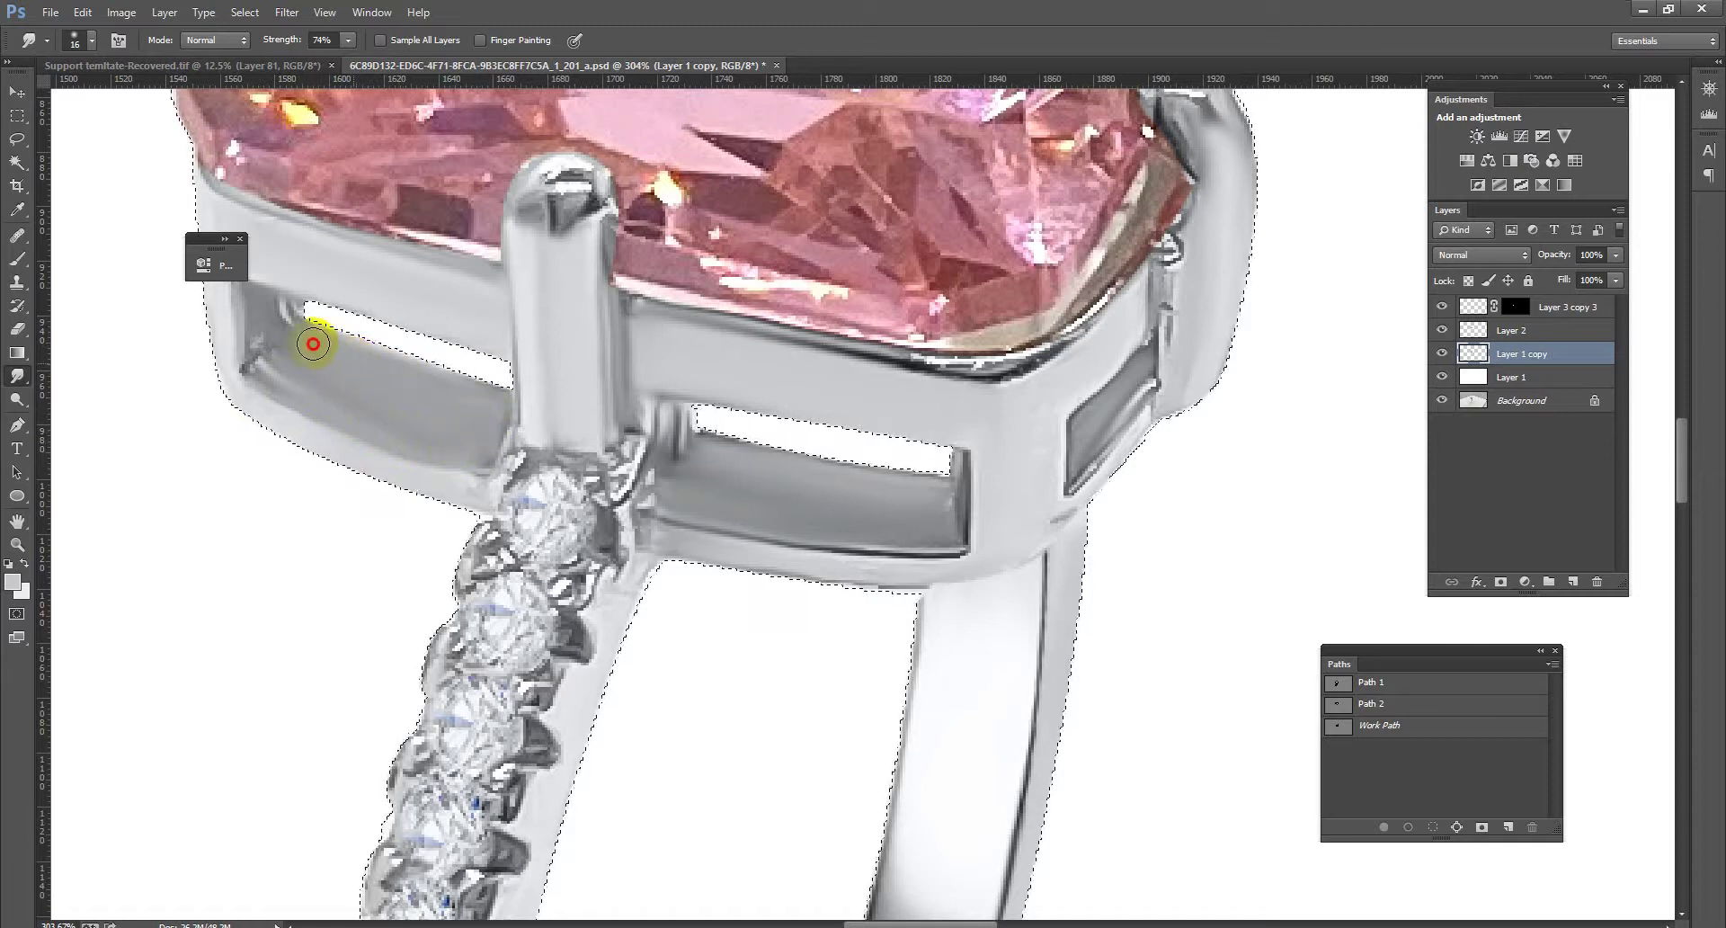
mouse_move(312, 343)
left_mouse_down()
mouse_move(297, 375)
mouse_move(461, 483)
left_mouse_up()
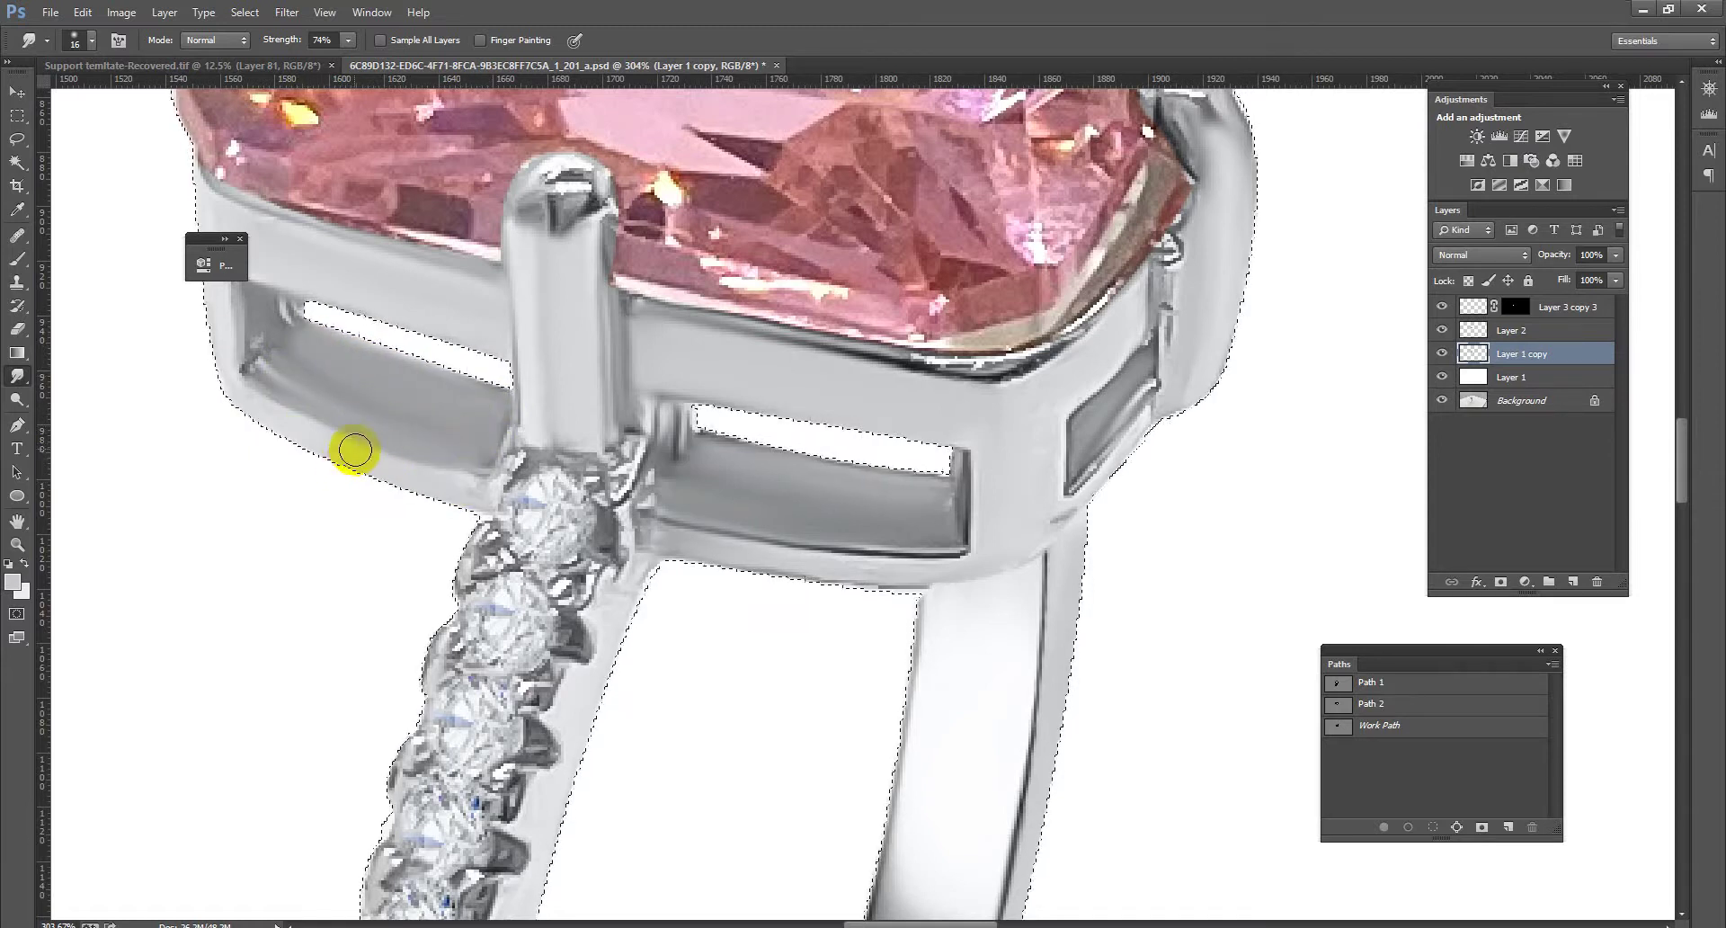
mouse_move(351, 454)
left_mouse_down()
mouse_move(455, 497)
mouse_move(444, 462)
left_mouse_up()
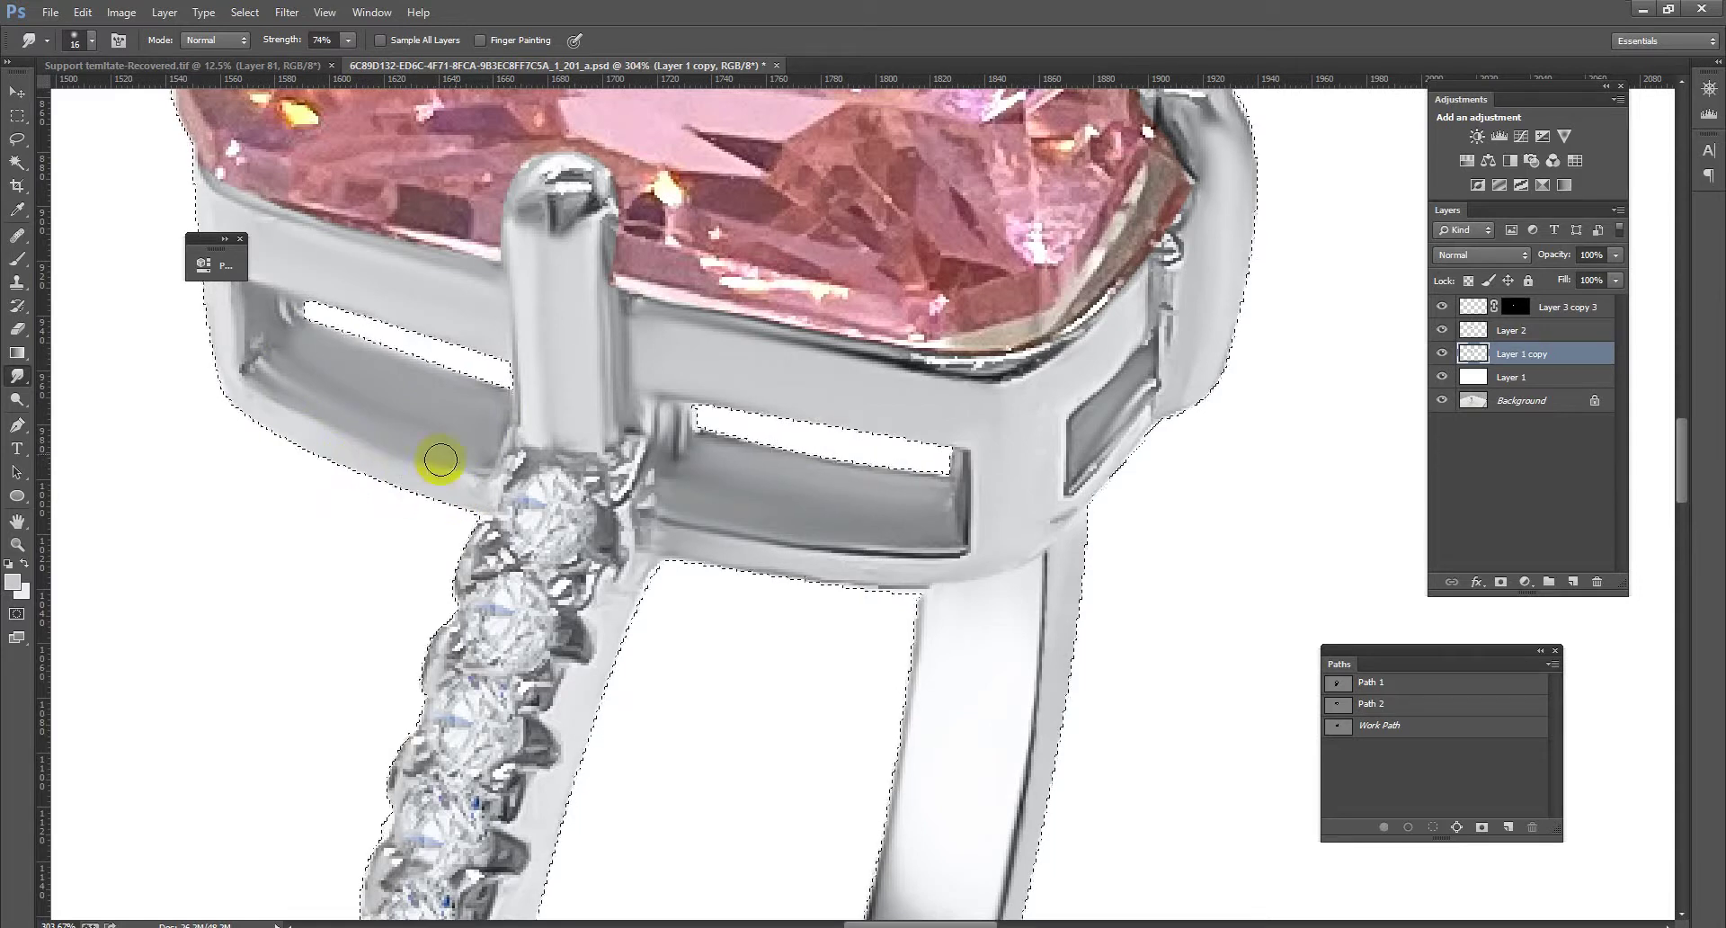
scroll(713, 359, "down", 5)
scroll(705, 528, "up", 3)
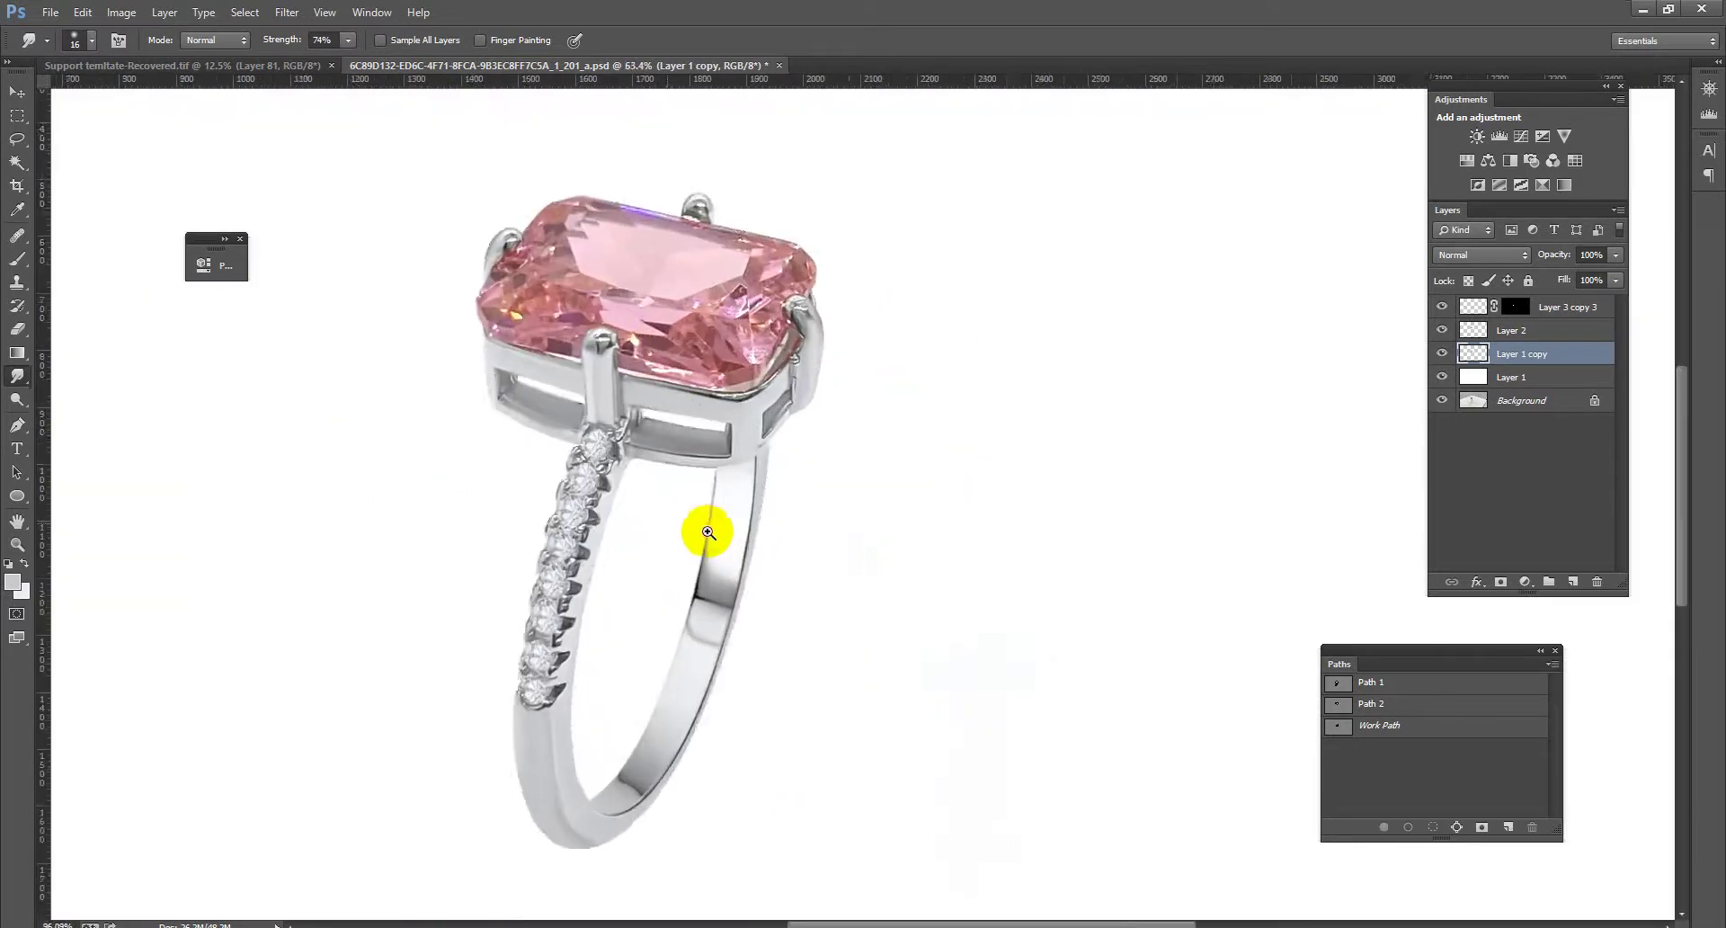
left_click(1471, 355, "ctrl")
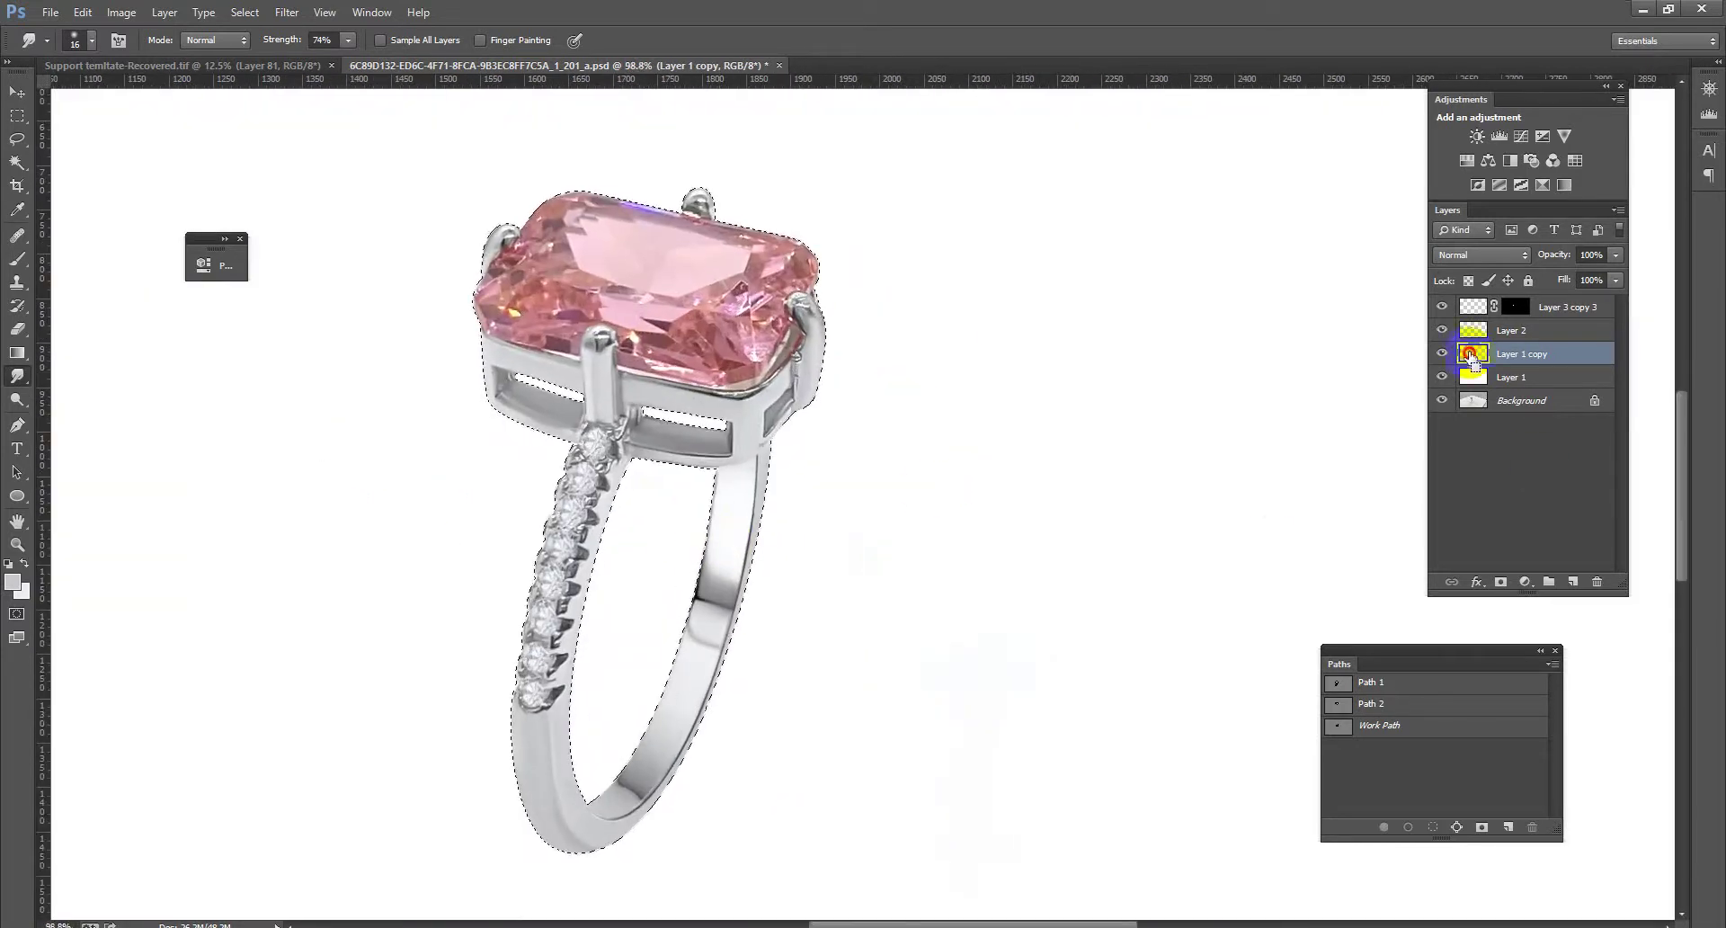
left_click(1571, 582)
key("alt+BackSpace")
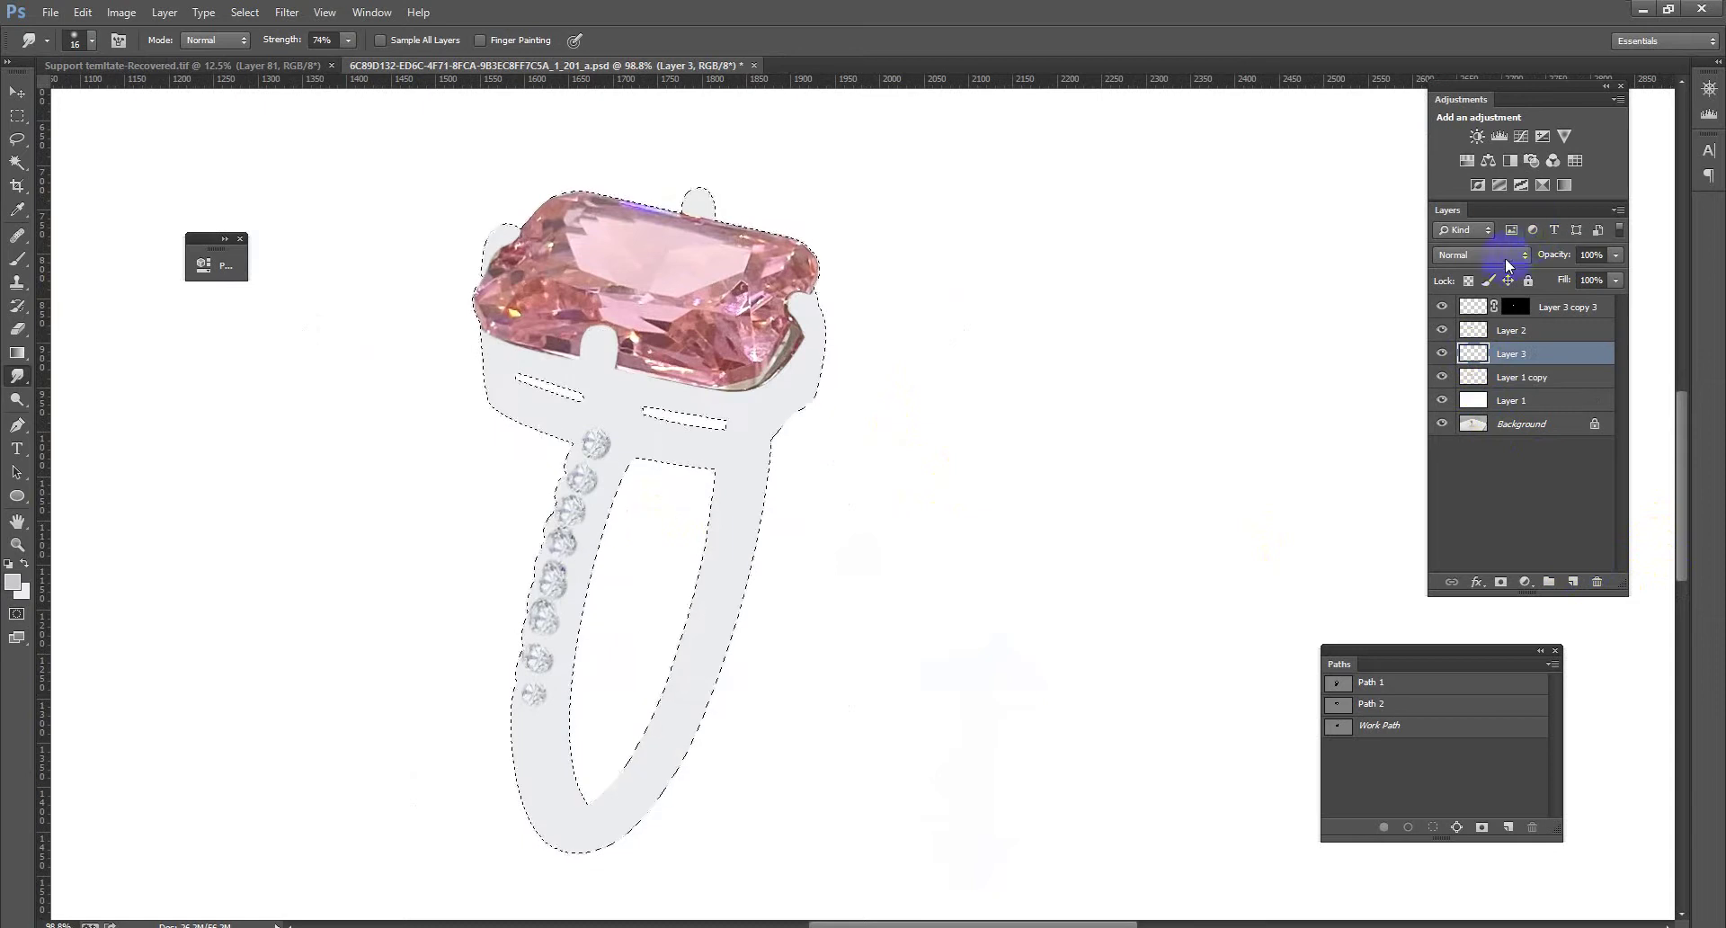
left_click(1507, 258)
left_click(1458, 707)
scroll(989, 598, "down", 5)
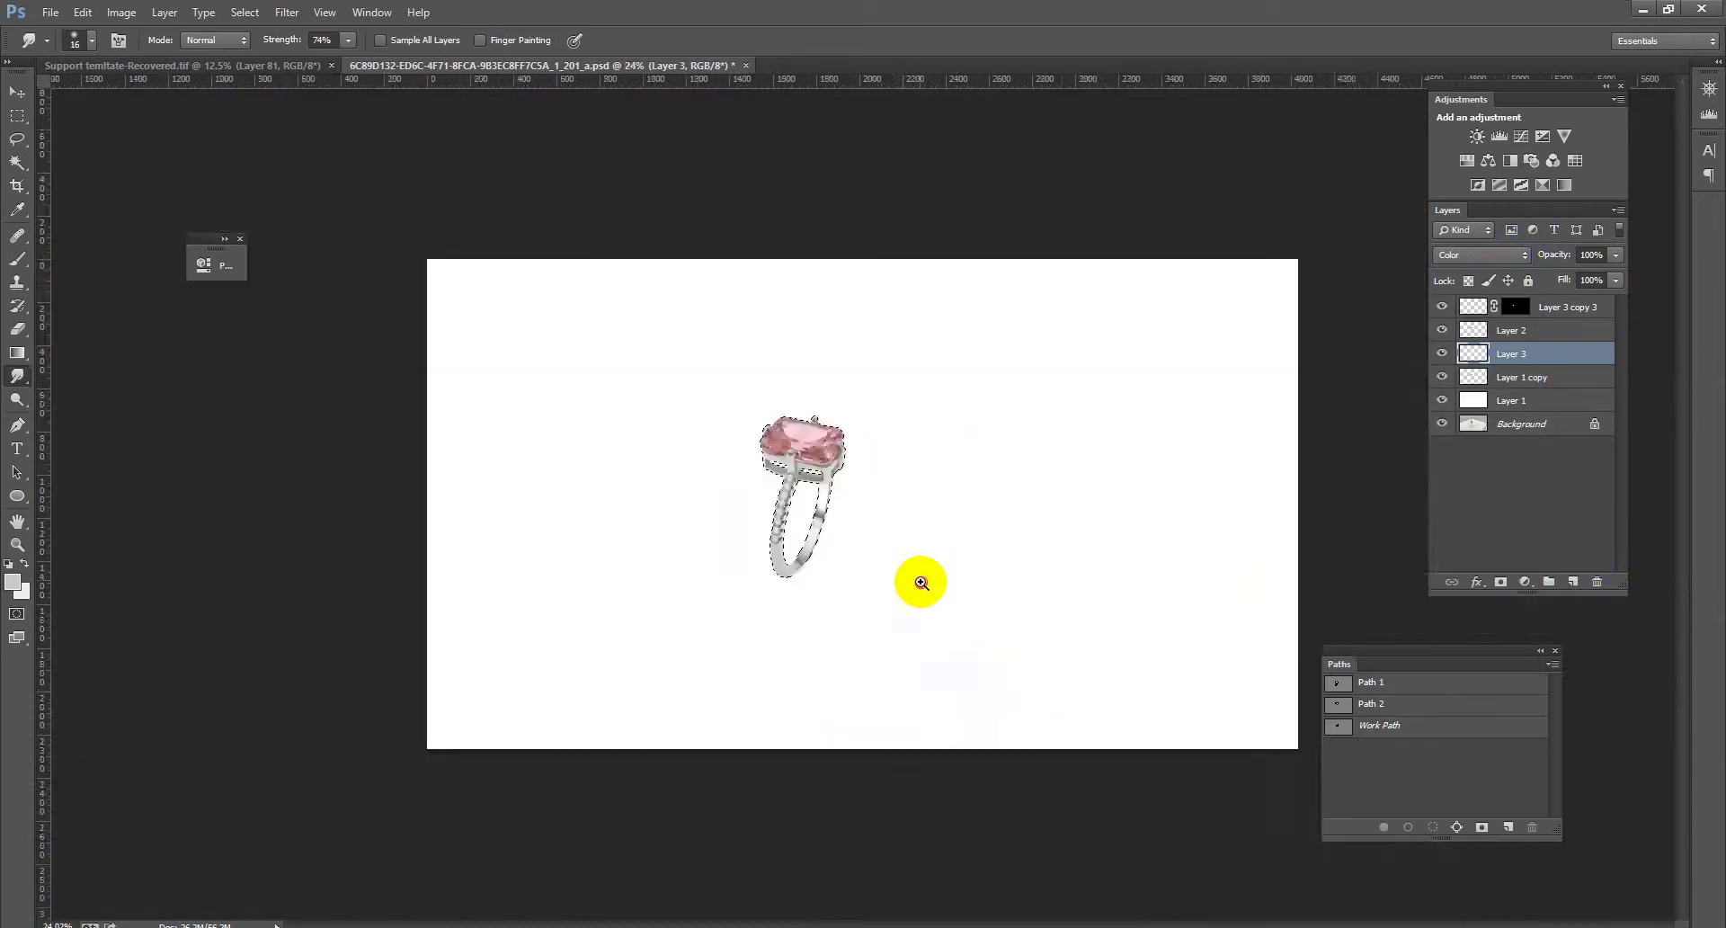
scroll(917, 582, "up", 2)
scroll(791, 544, "up", 1)
key("ctrl+d")
key("Delete")
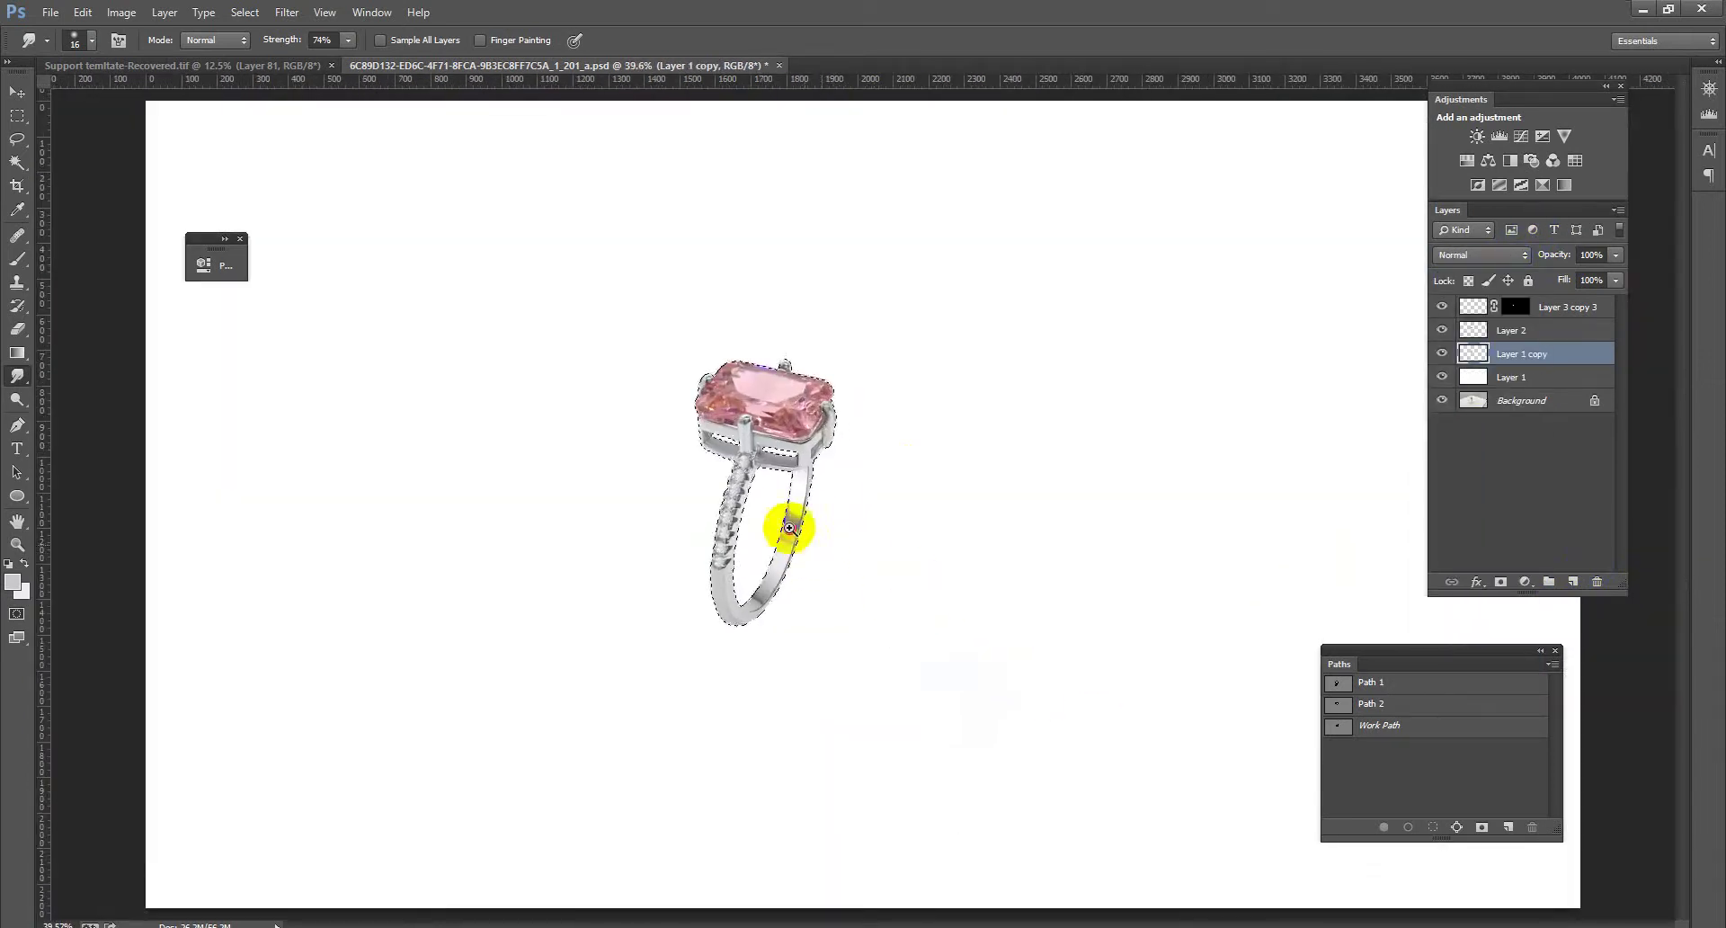
mouse_move(790, 524)
left_mouse_down()
mouse_move(825, 628)
mouse_move(863, 575)
left_mouse_up()
left_click(1460, 404, "ctrl")
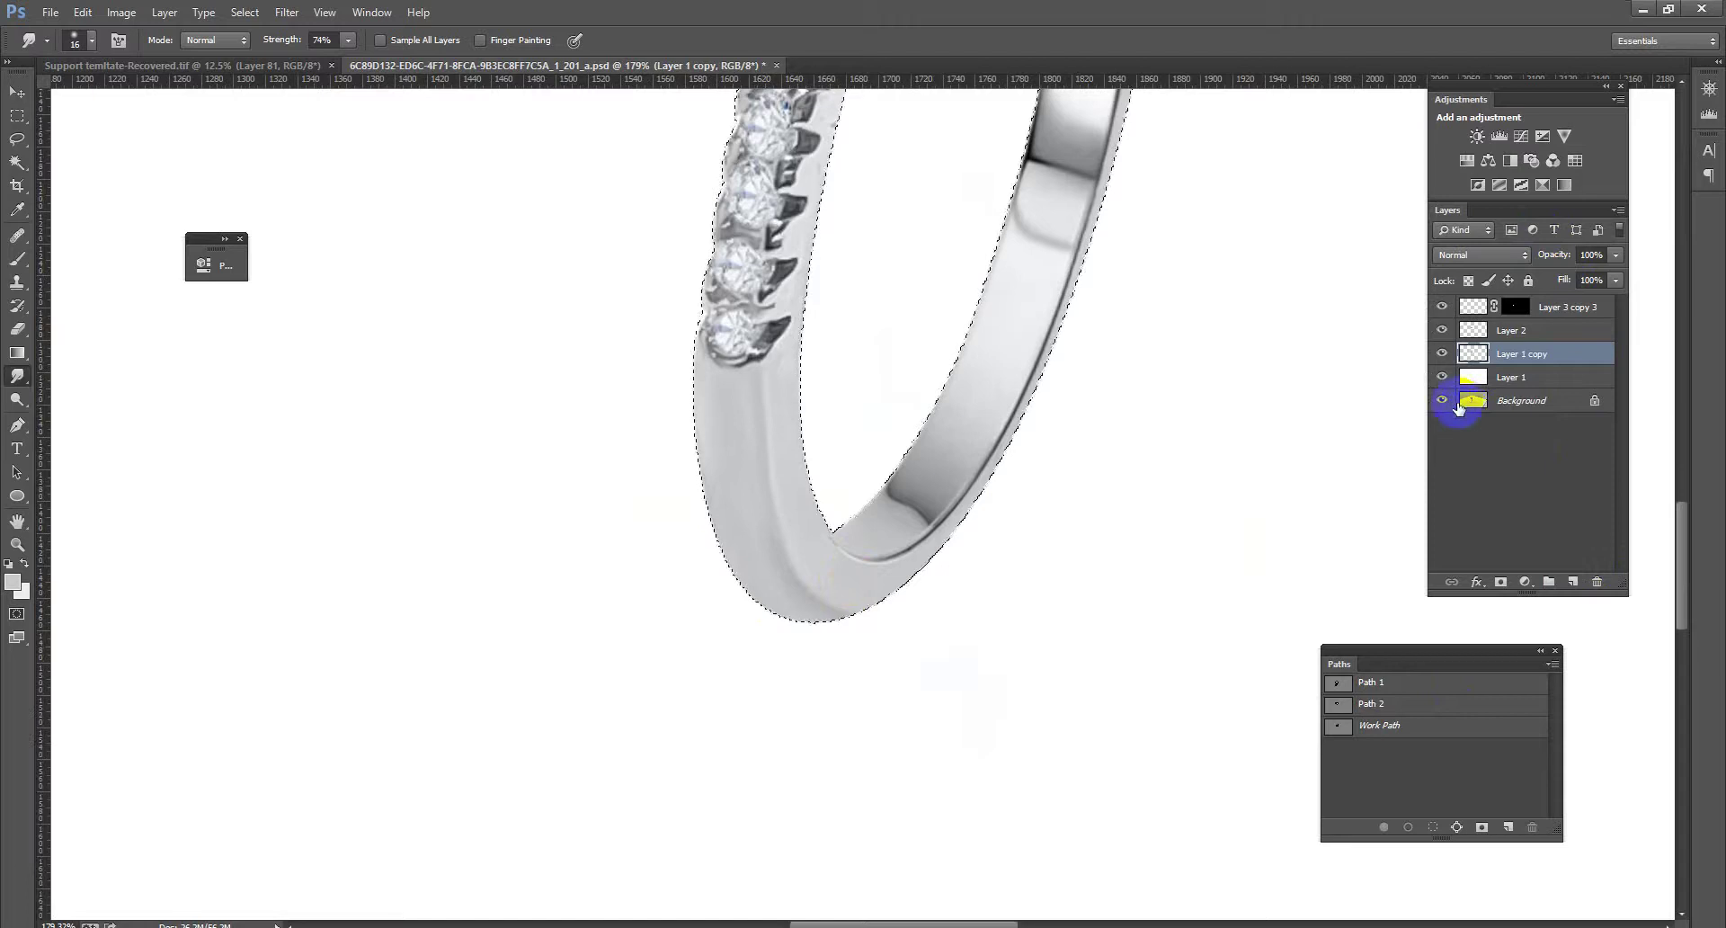
left_click(1448, 402, "alt")
left_click(1445, 400, "alt")
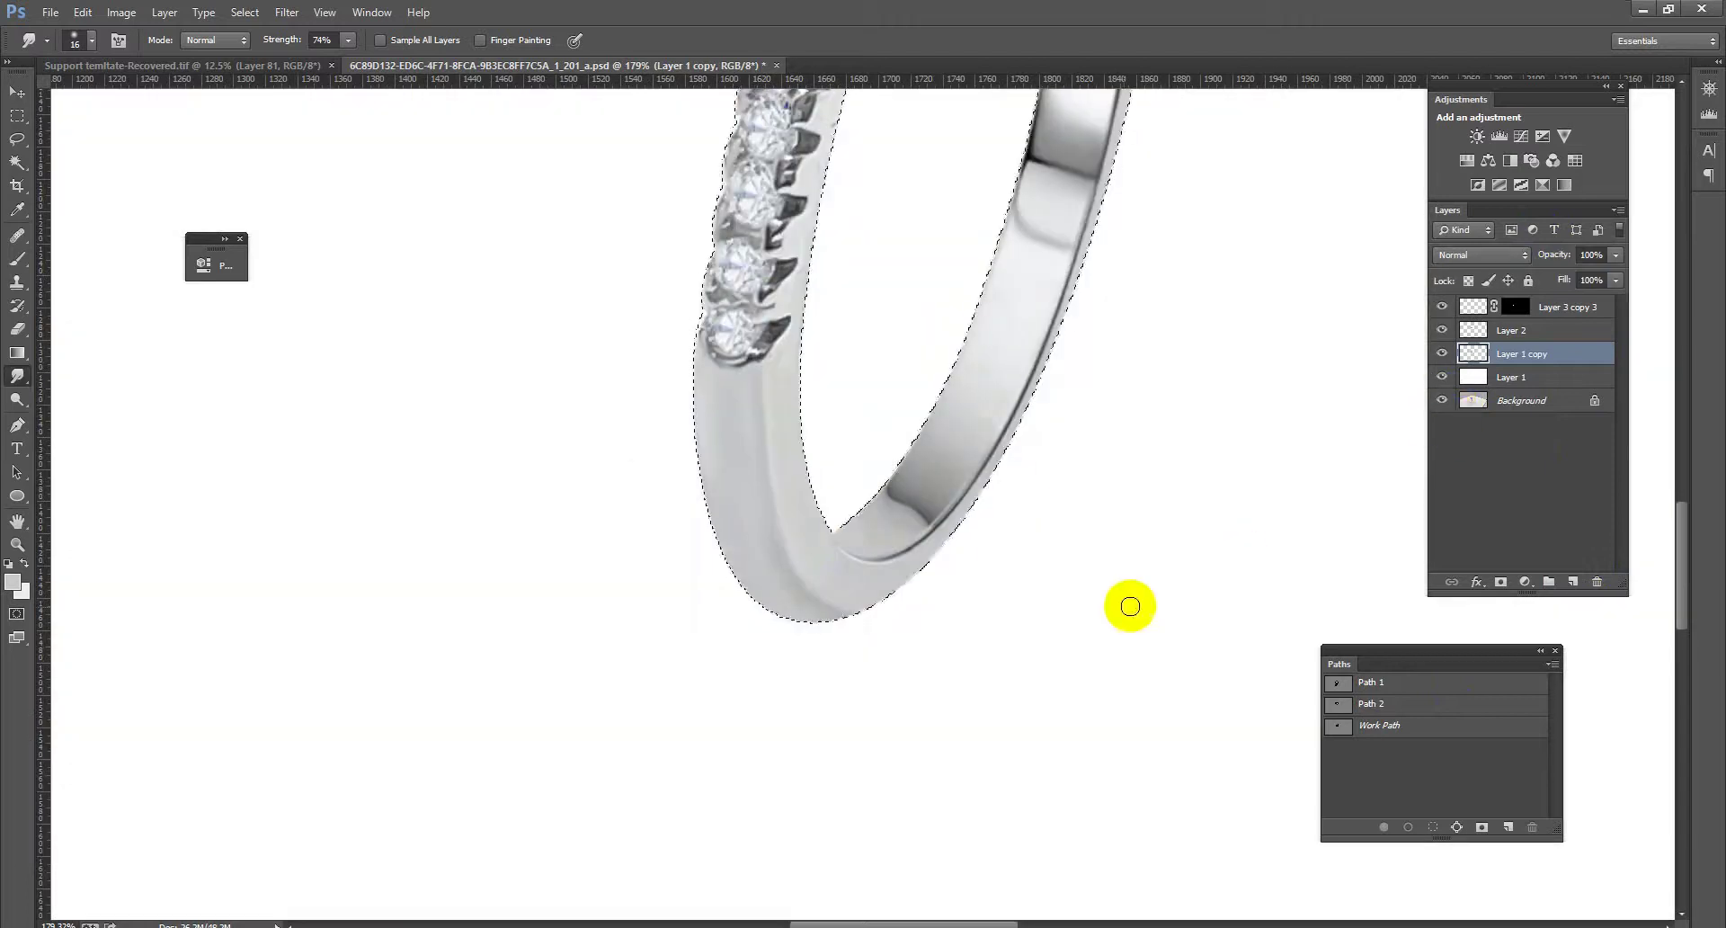
mouse_move(1130, 607)
left_mouse_down()
mouse_move(914, 435)
mouse_move(1058, 453)
left_mouse_up()
left_click(1445, 400, "alt")
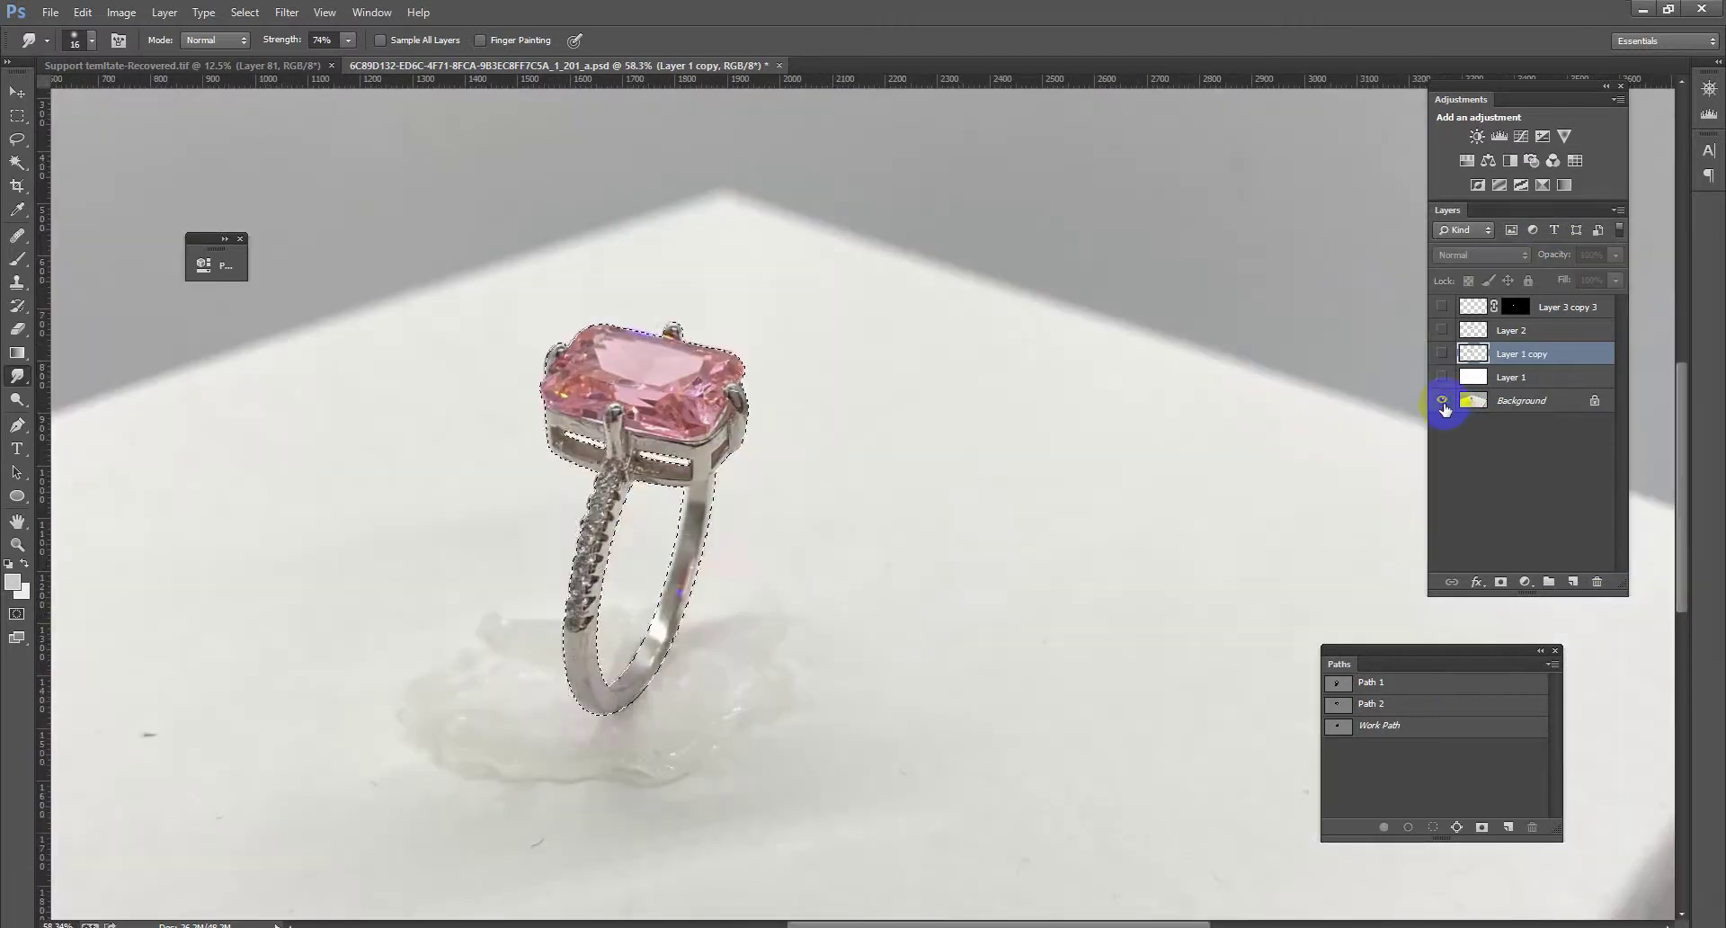
left_click(1444, 400, "alt")
left_click(1444, 400, "alt")
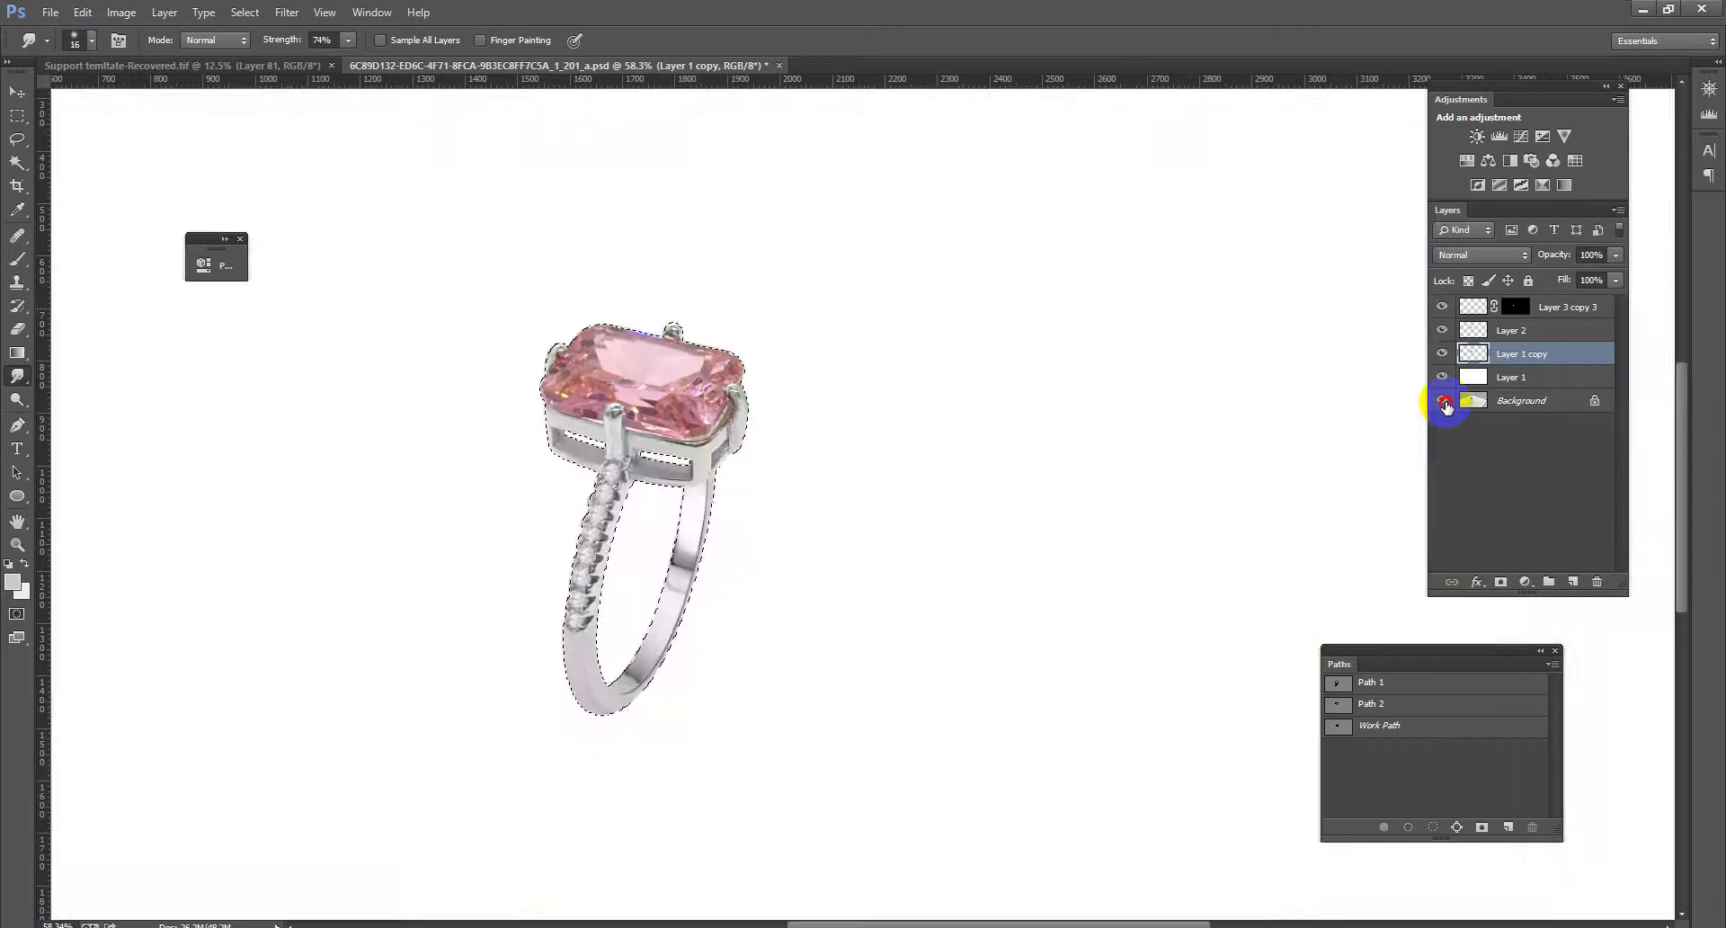
left_click(1444, 400, "alt")
left_click(1444, 400, "alt")
left_click(1444, 400, "alt")
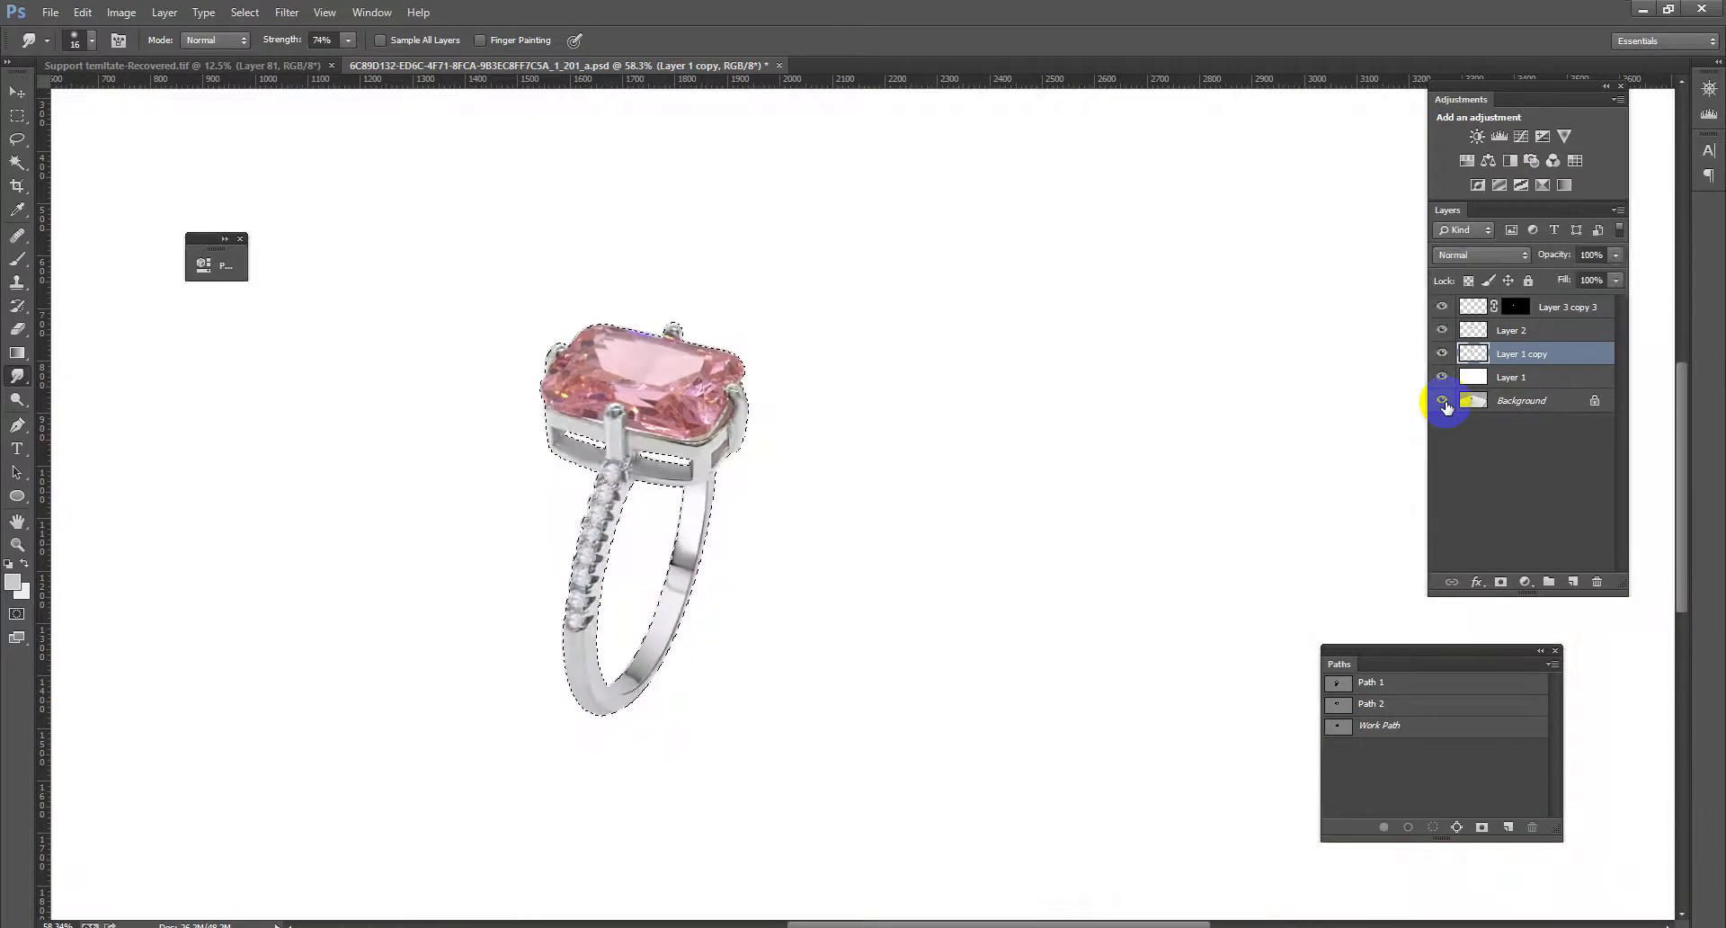
left_click(1445, 400, "alt")
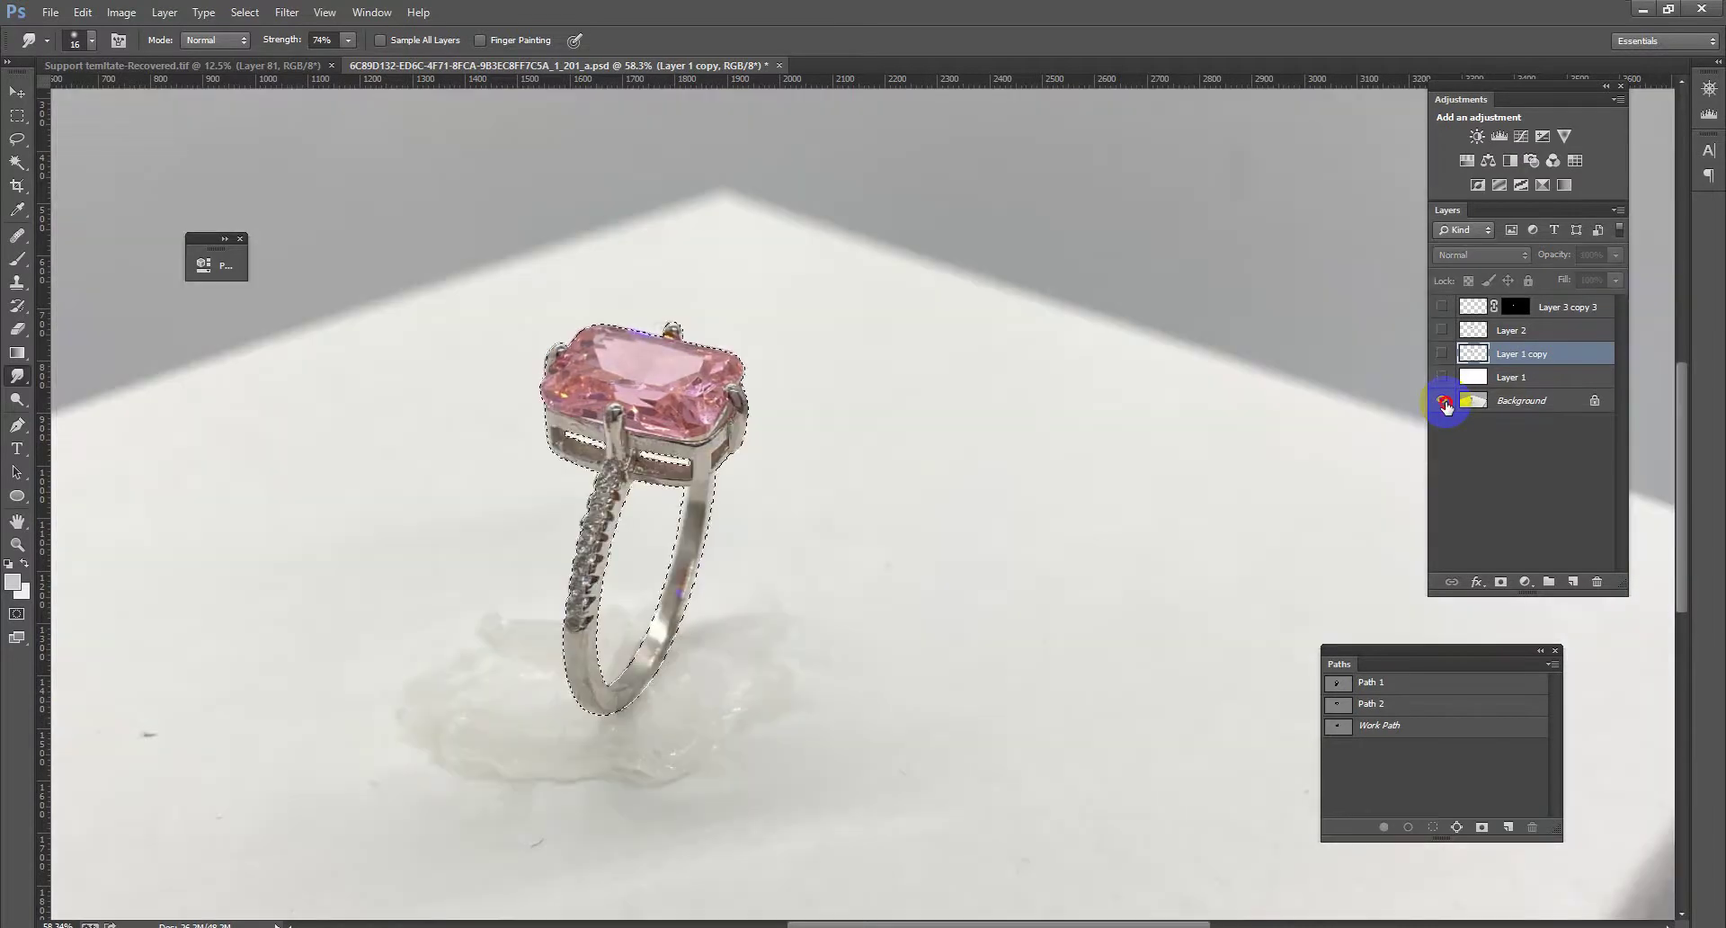
left_click(1445, 400, "alt")
left_click(1445, 400, "alt")
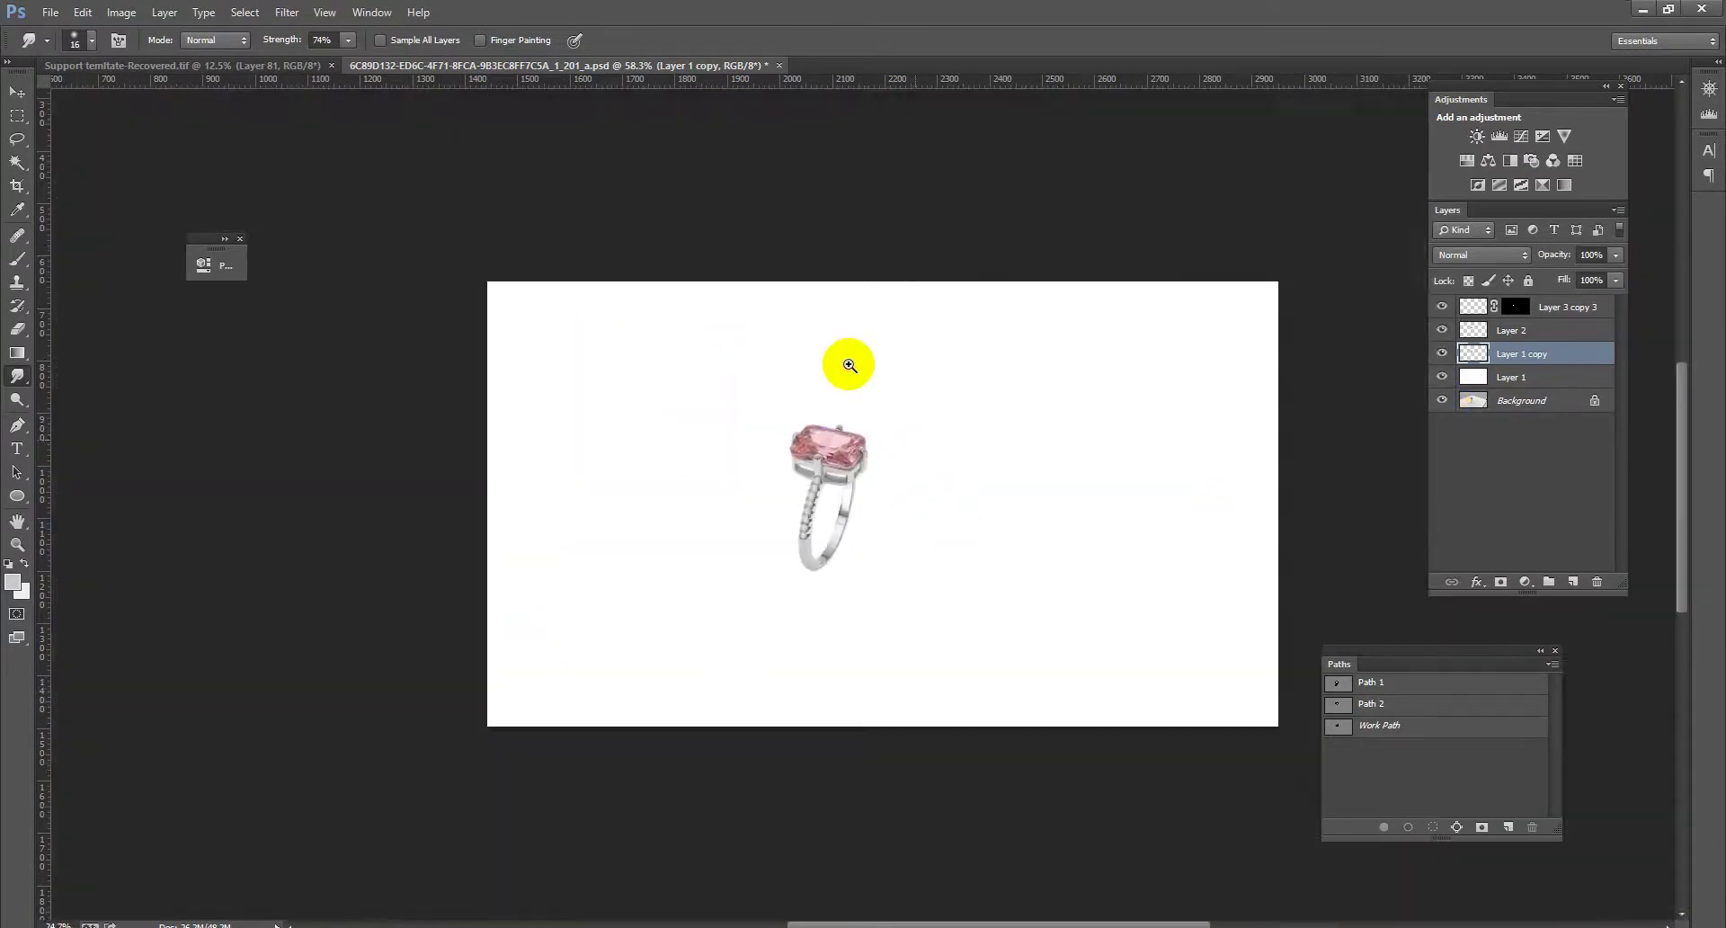
left_click_drag(847, 366, 924, 512)
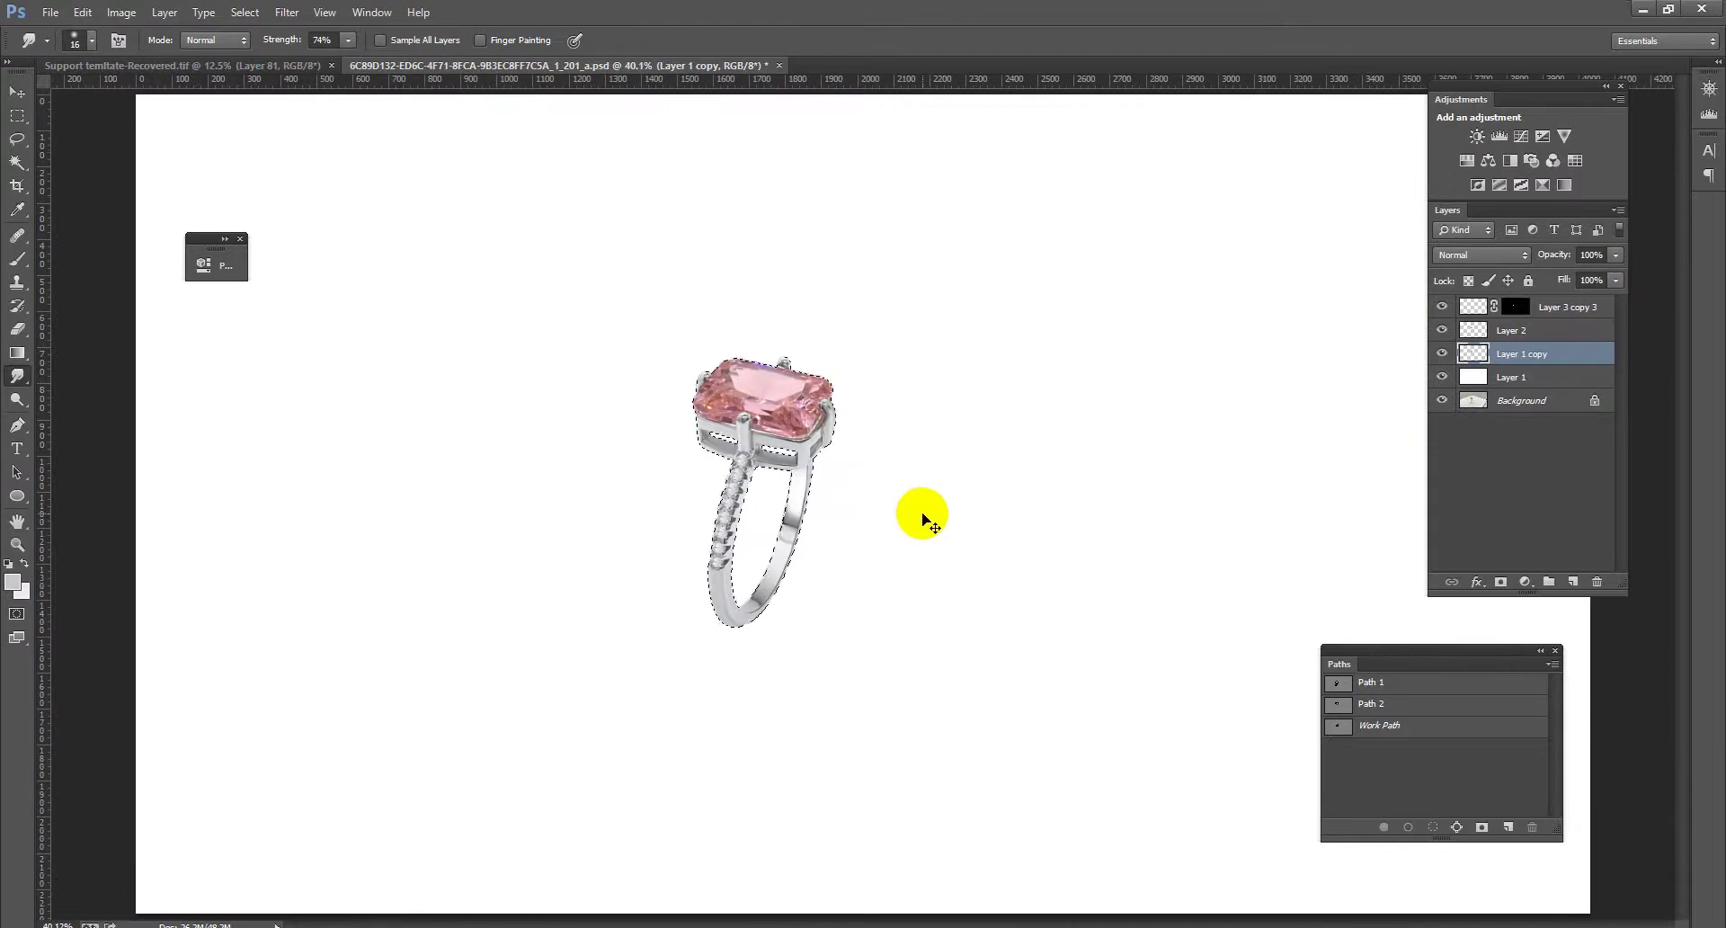
Duplicate the ring layers, merge the copies, and move the result below Layer 1 copy
left_click(1572, 316, "shift")
key("ctrl+j")
key("ctrl+e")
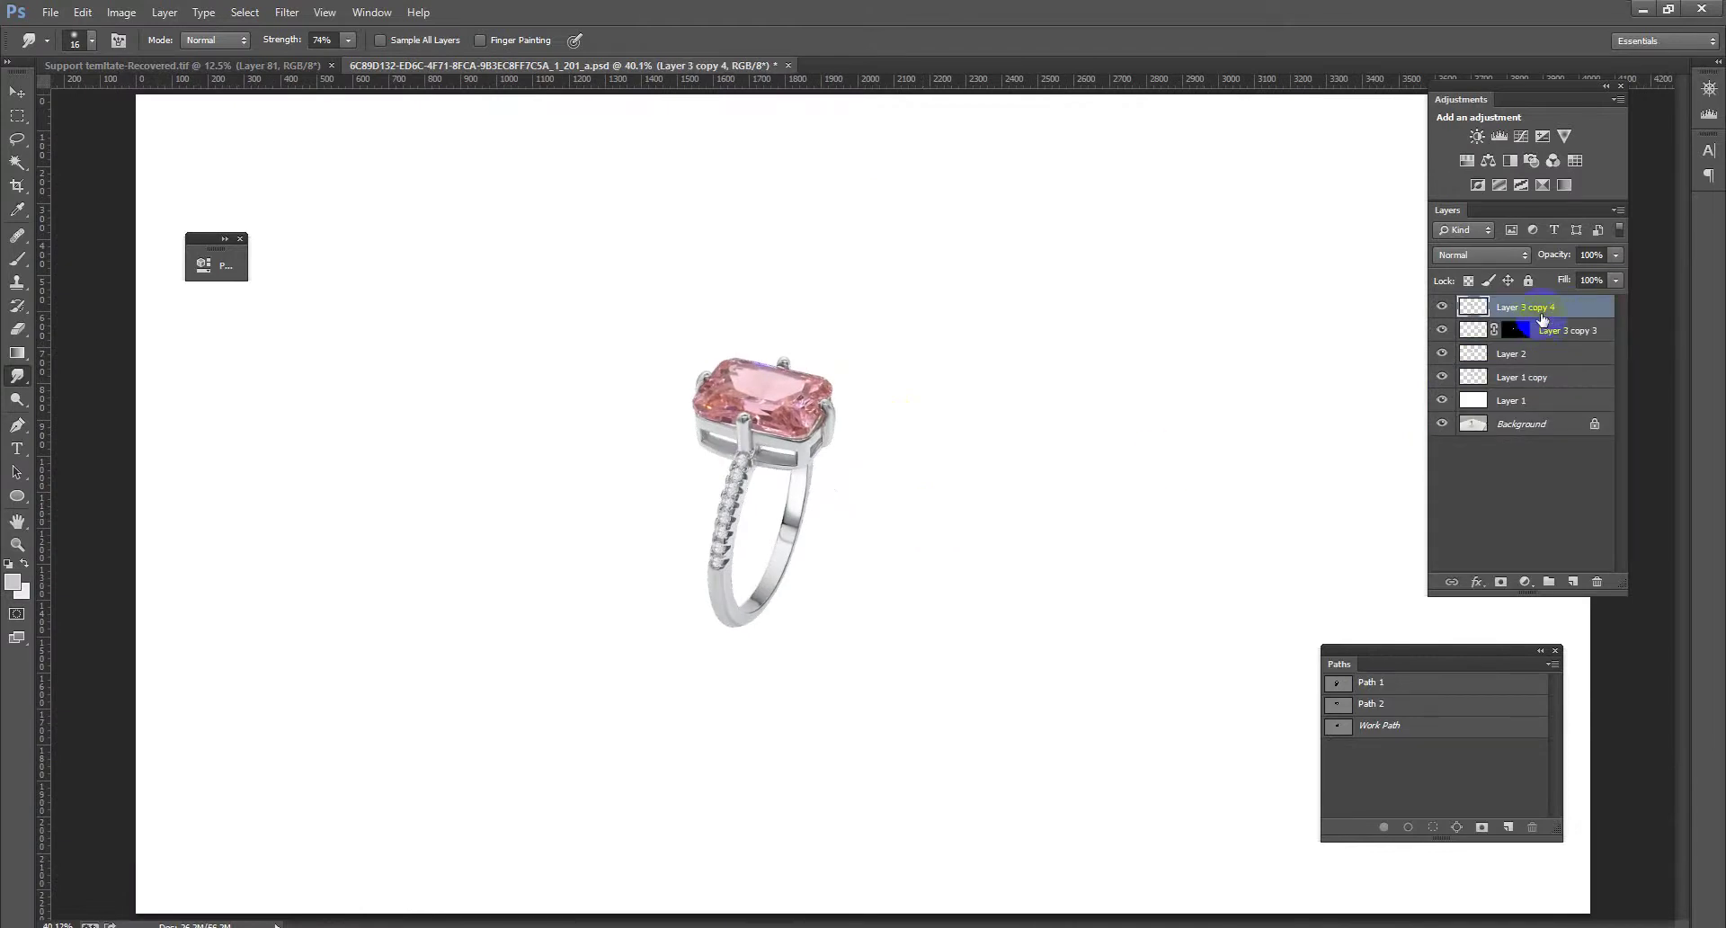
left_click_drag(1541, 310, 1544, 388)
Flip the merged copy vertically beneath the ring and apply Motion Blur to it
key("ctrl+t")
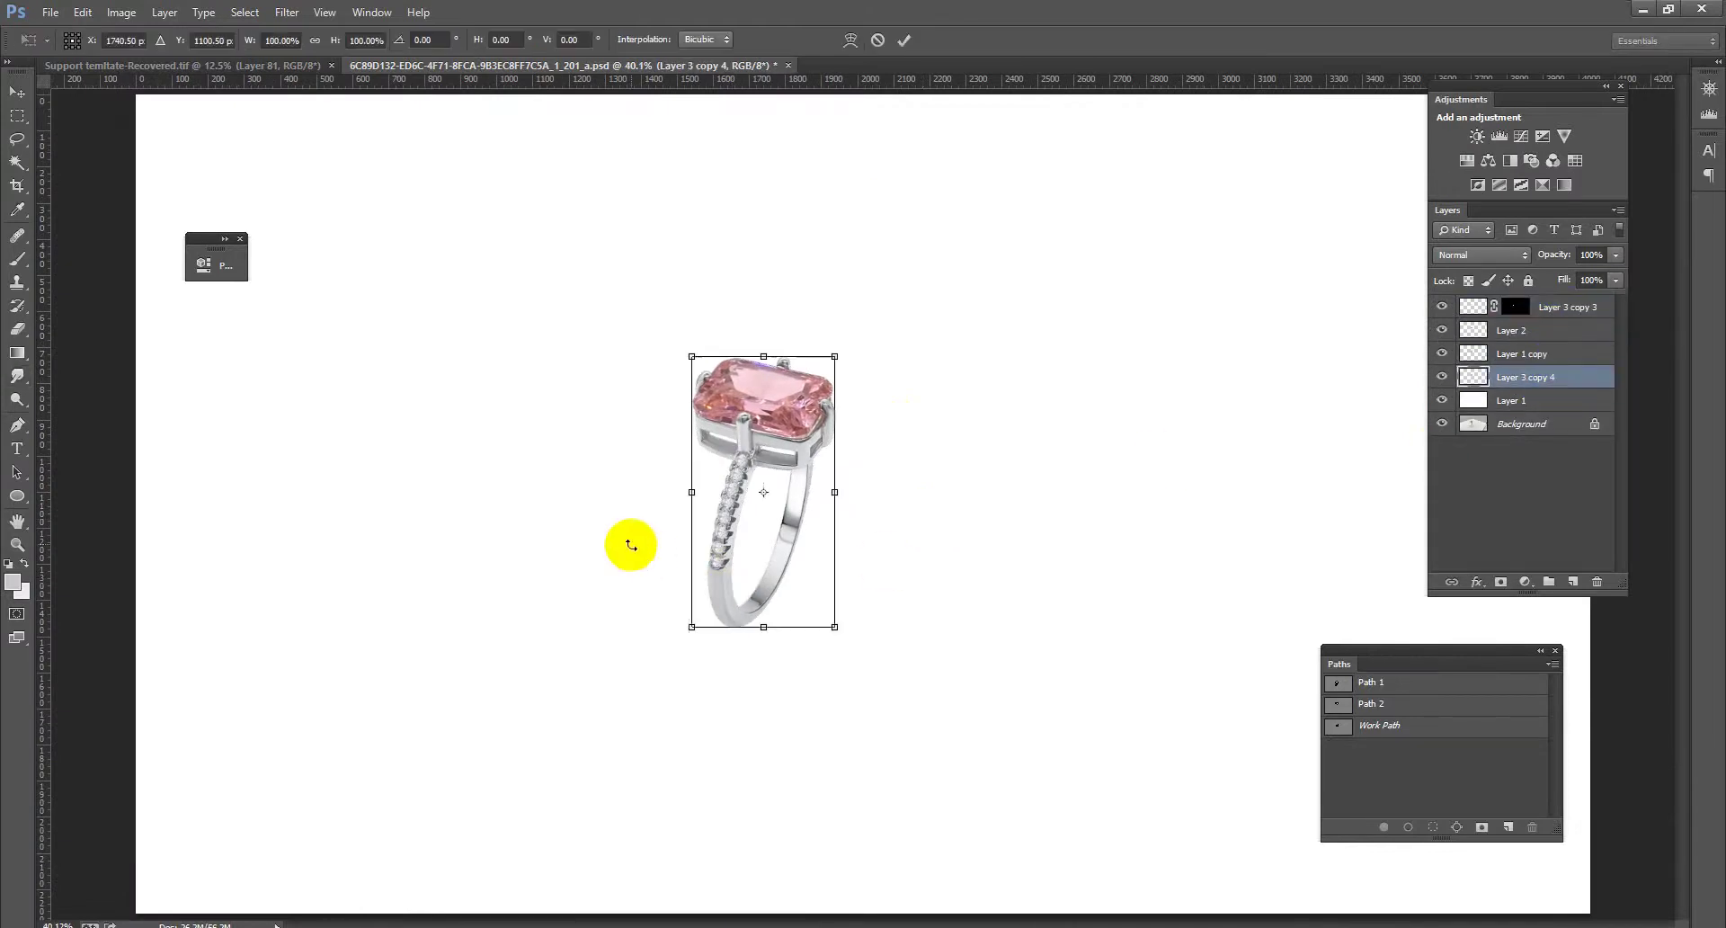
left_click_drag(763, 492, 773, 624)
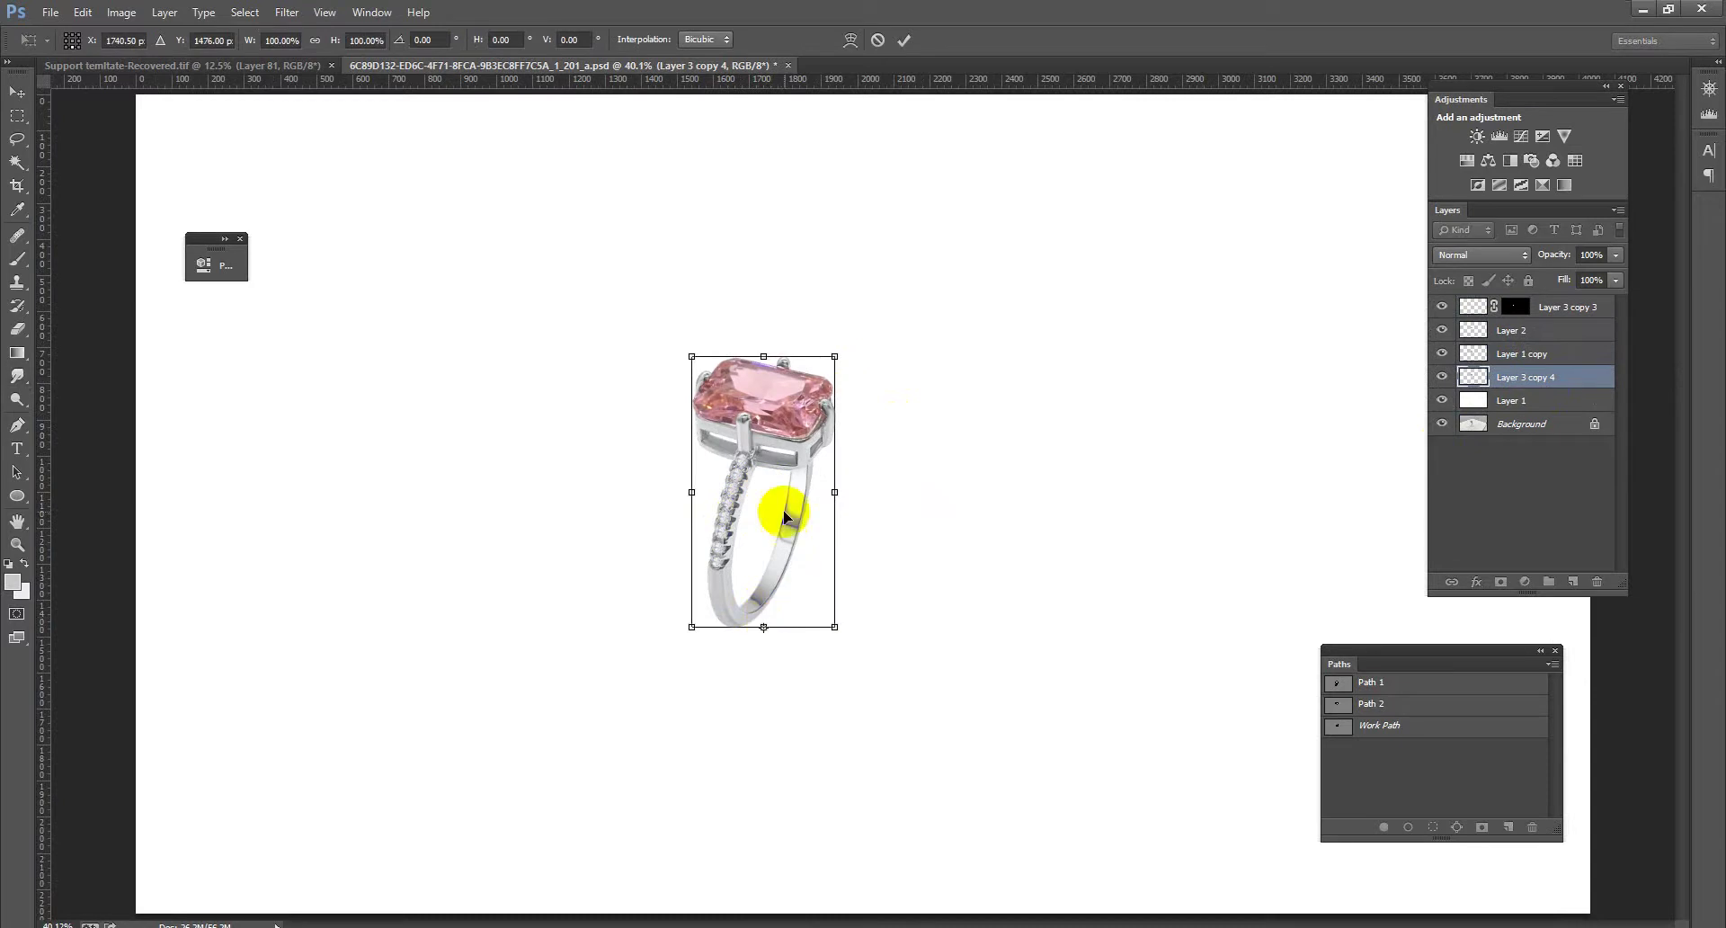
right_click(783, 509)
left_click(886, 800)
key("Return")
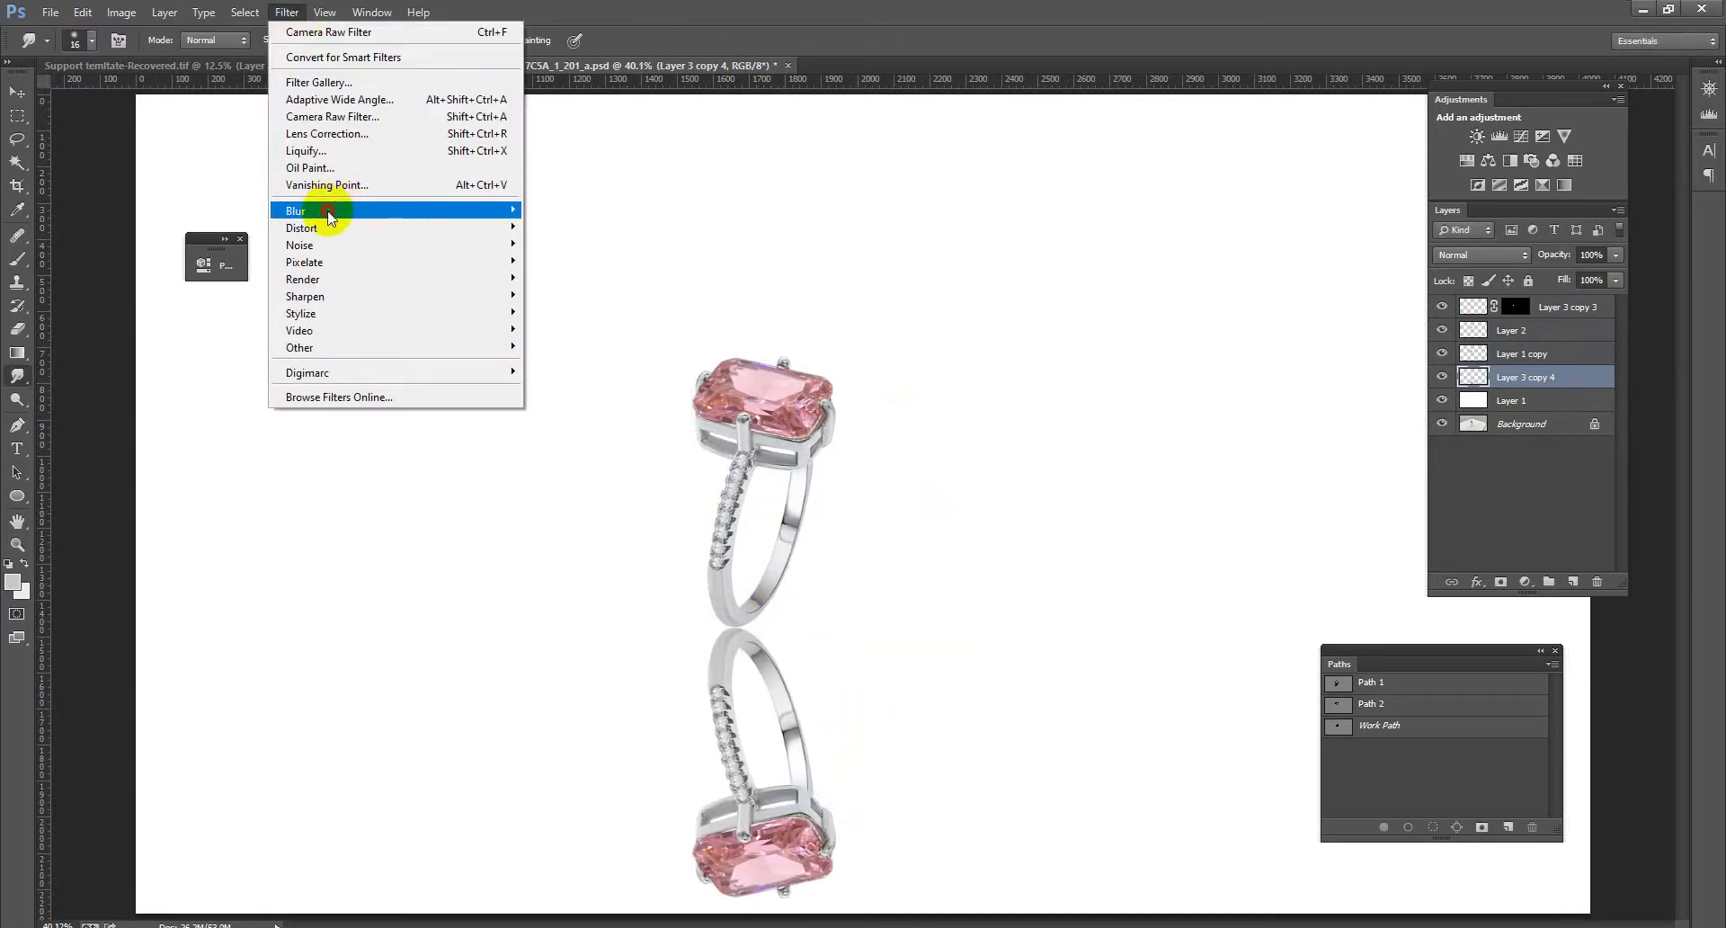
mouse_move(295, 210)
left_click(567, 373)
key("Return")
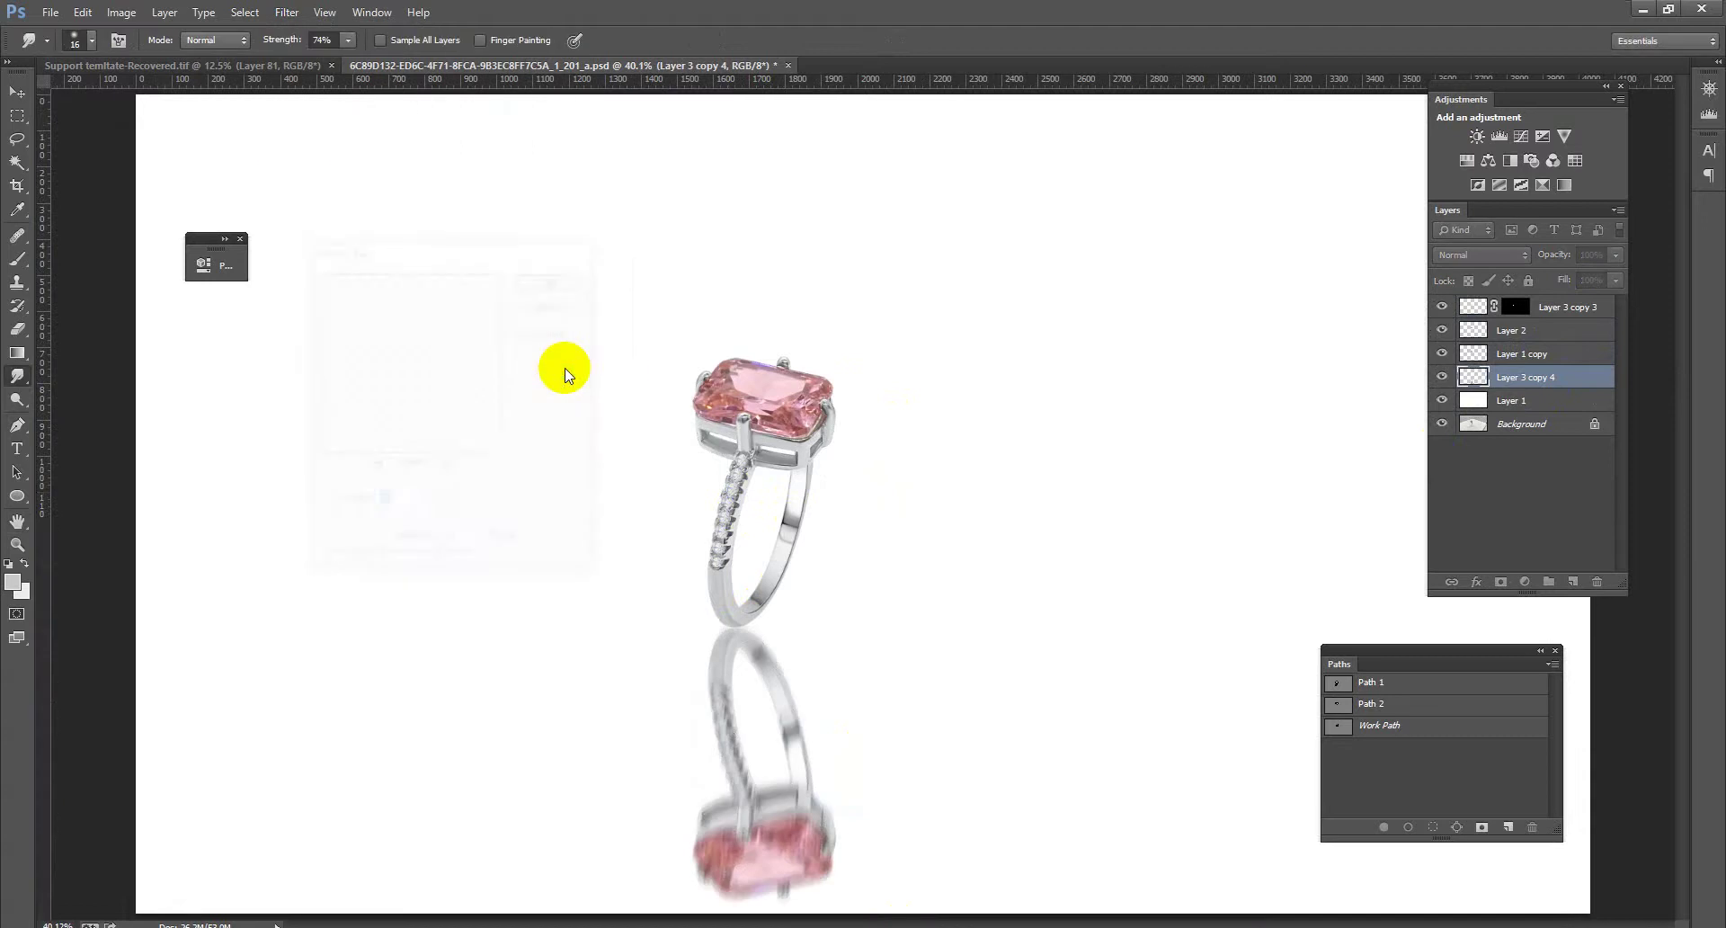
Paint the reflection's mask with a large soft black brush at 50% opacity to fade the reflected gem
left_click(20, 259)
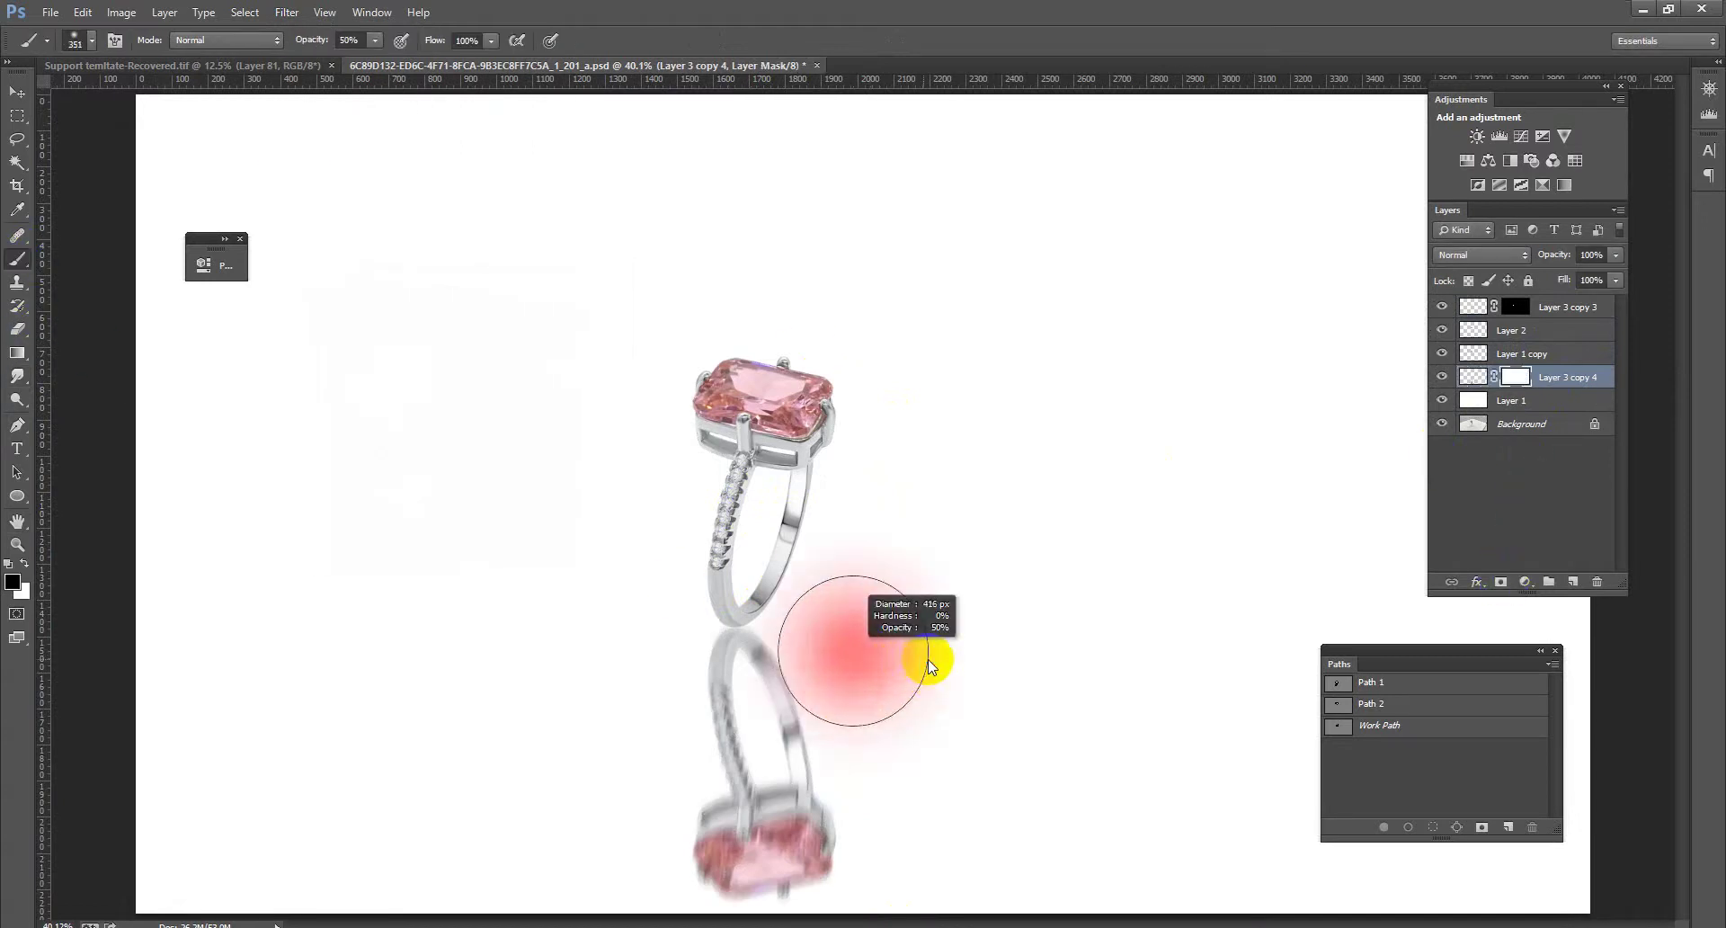
mouse_move(821, 828)
left_mouse_down()
mouse_move(944, 855)
mouse_move(790, 717)
mouse_move(532, 678)
mouse_move(893, 723)
mouse_move(836, 751)
mouse_move(790, 813)
mouse_move(839, 835)
left_mouse_up()
key("ctrl+minus")
mouse_move(843, 723)
left_mouse_down()
mouse_move(638, 794)
mouse_move(832, 746)
left_mouse_up()
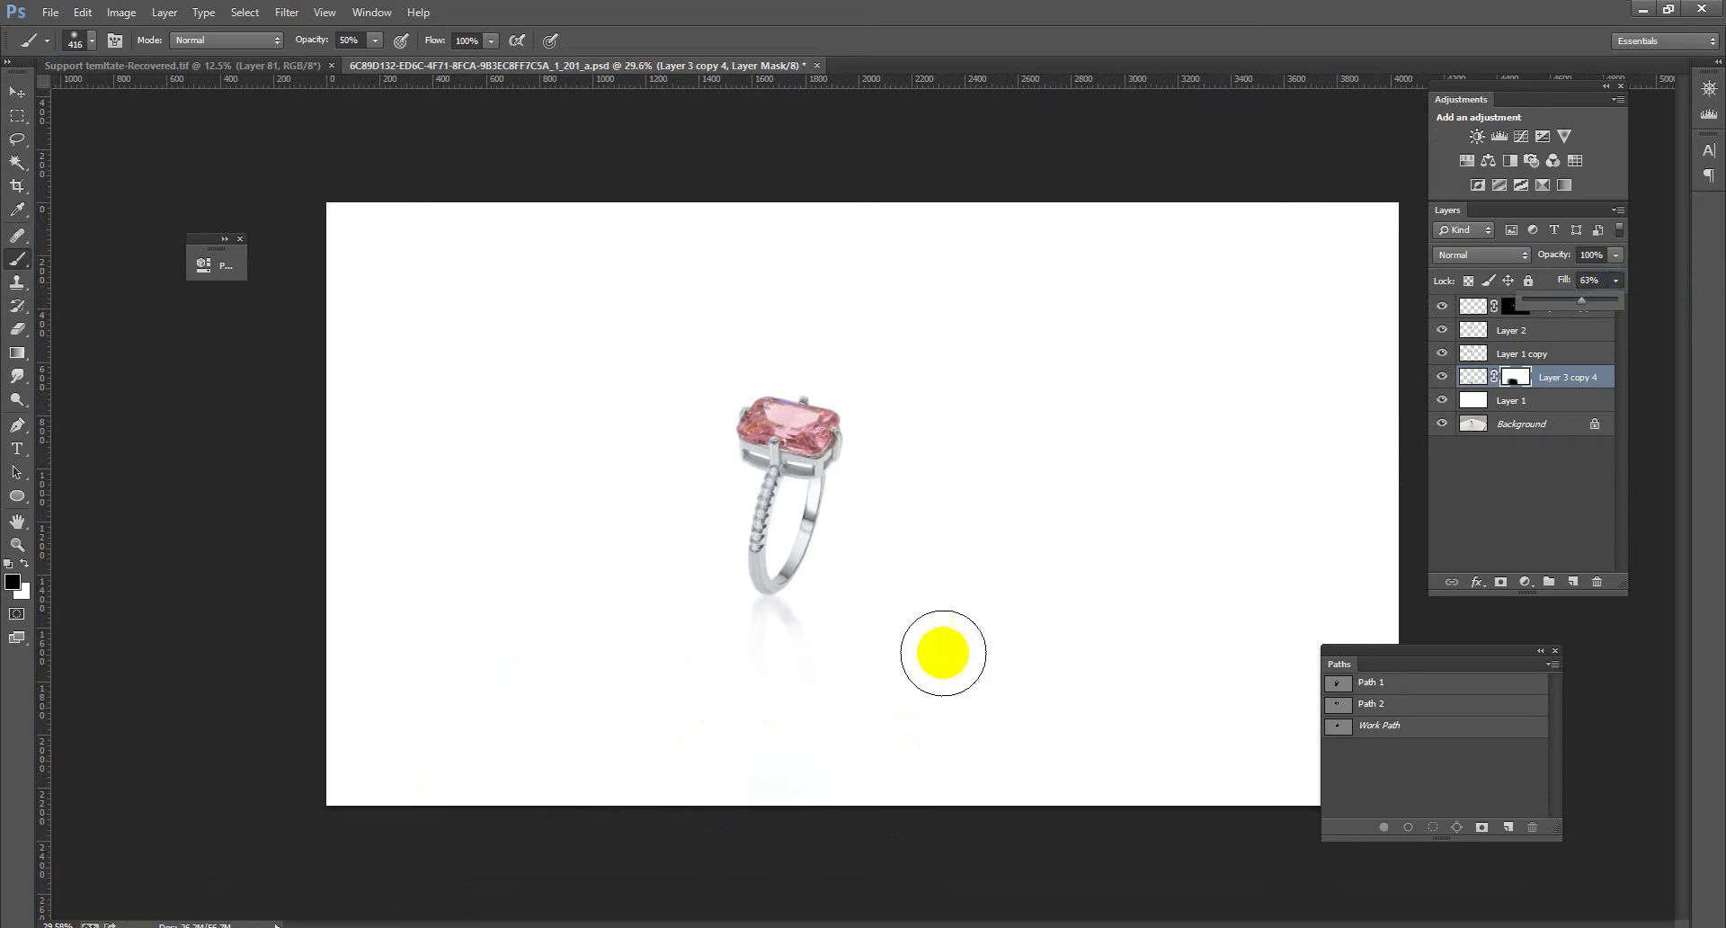
mouse_move(941, 655)
left_mouse_down()
mouse_move(732, 644)
mouse_move(861, 730)
left_mouse_up()
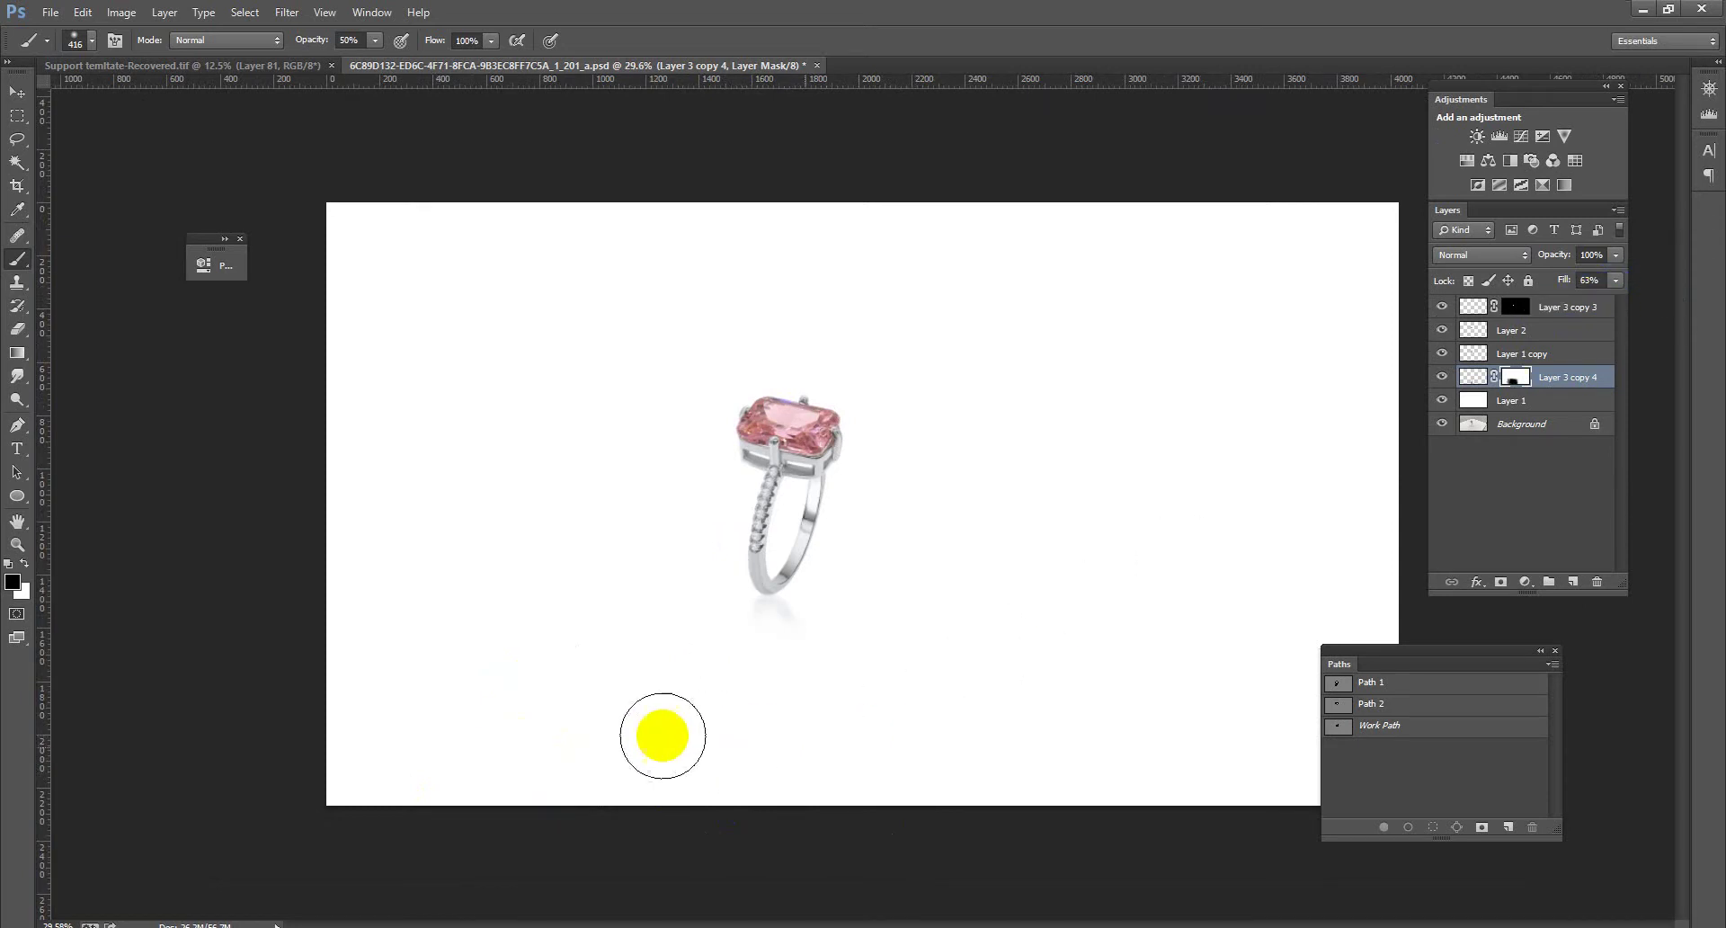
mouse_move(909, 782)
left_mouse_down()
mouse_move(967, 494)
mouse_move(977, 581)
left_mouse_up()
mouse_move(728, 400)
left_mouse_down()
mouse_move(1069, 637)
mouse_move(871, 528)
left_mouse_up()
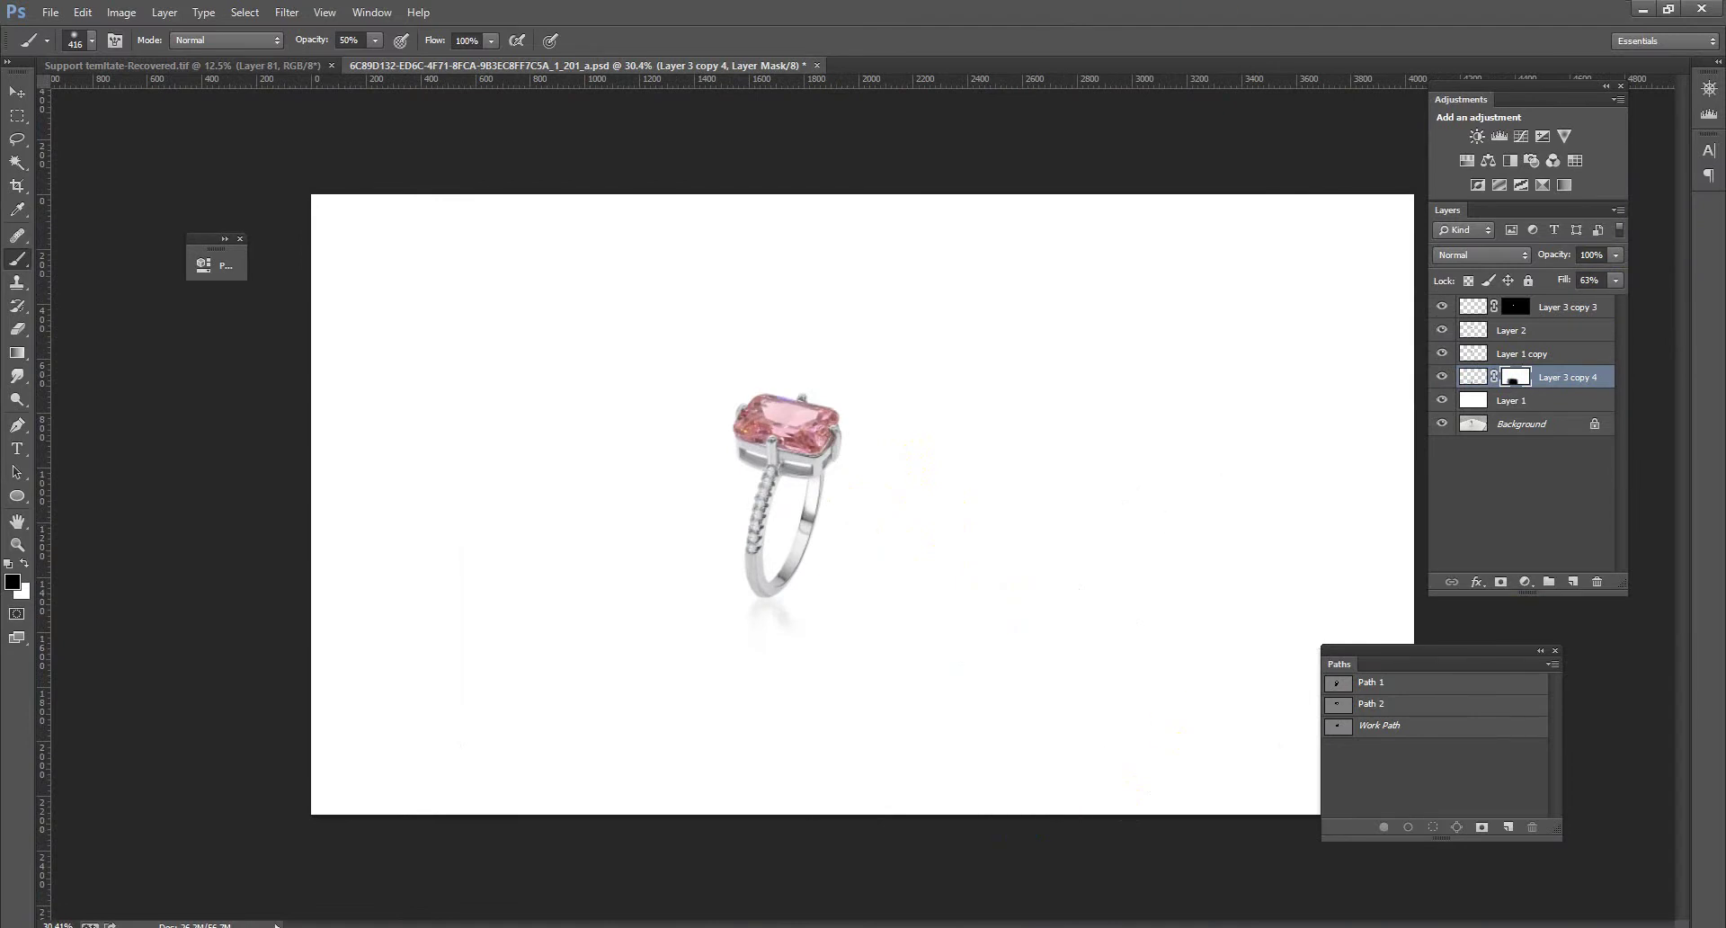